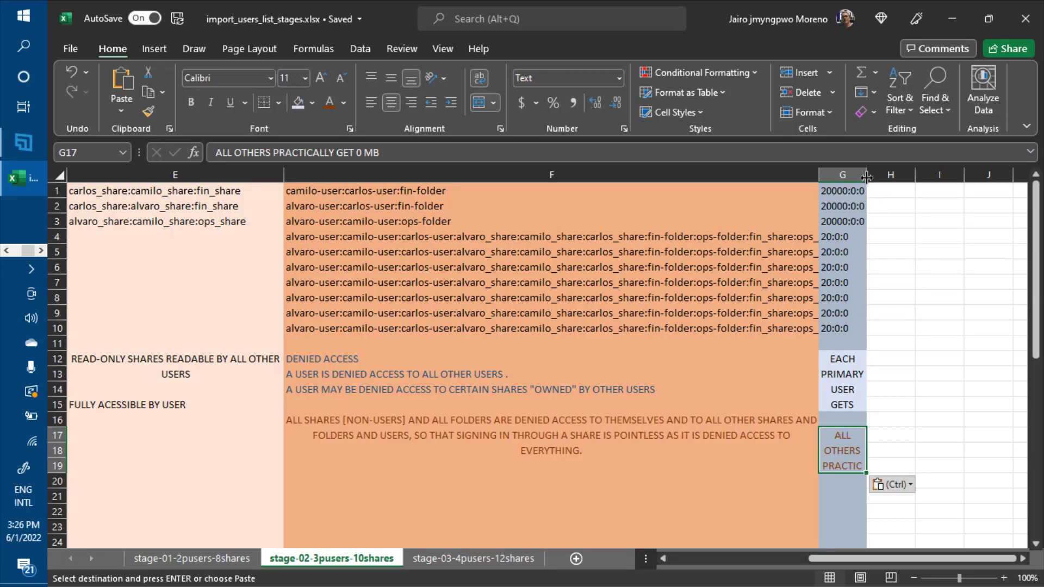
Widen column G on stage-02 so the 'ALL OTHERS PRACTICALLY GET 0 MB' note wraps cleanly.
left_click_drag(867, 173, 879, 174)
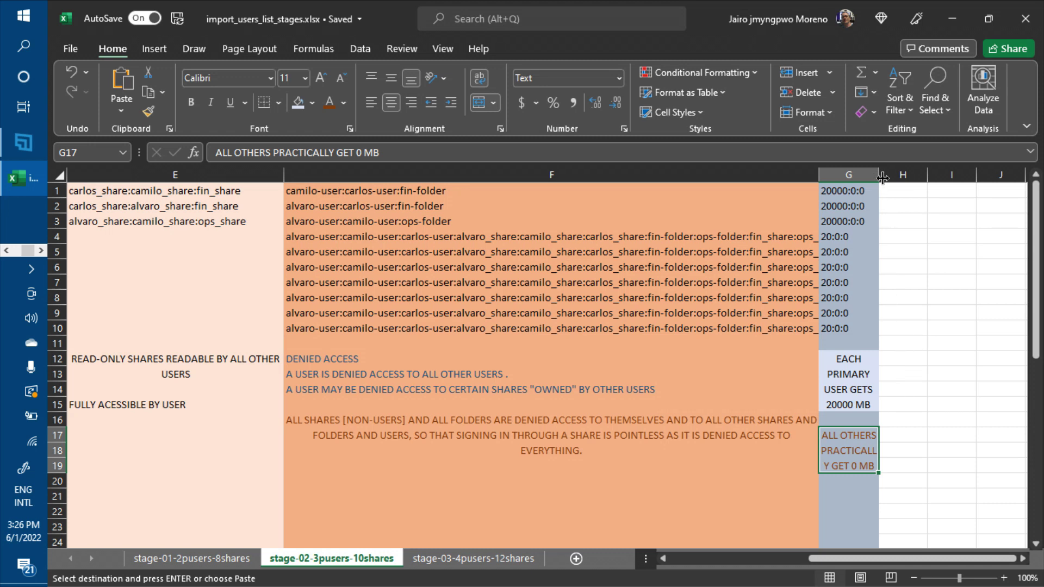
left_click_drag(881, 176, 886, 176)
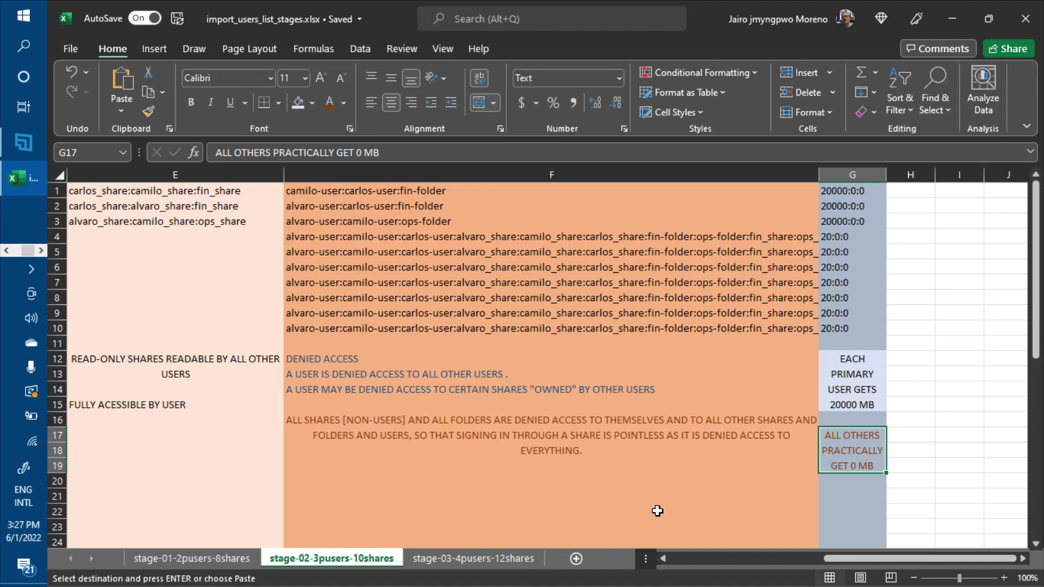
left_click(532, 514)
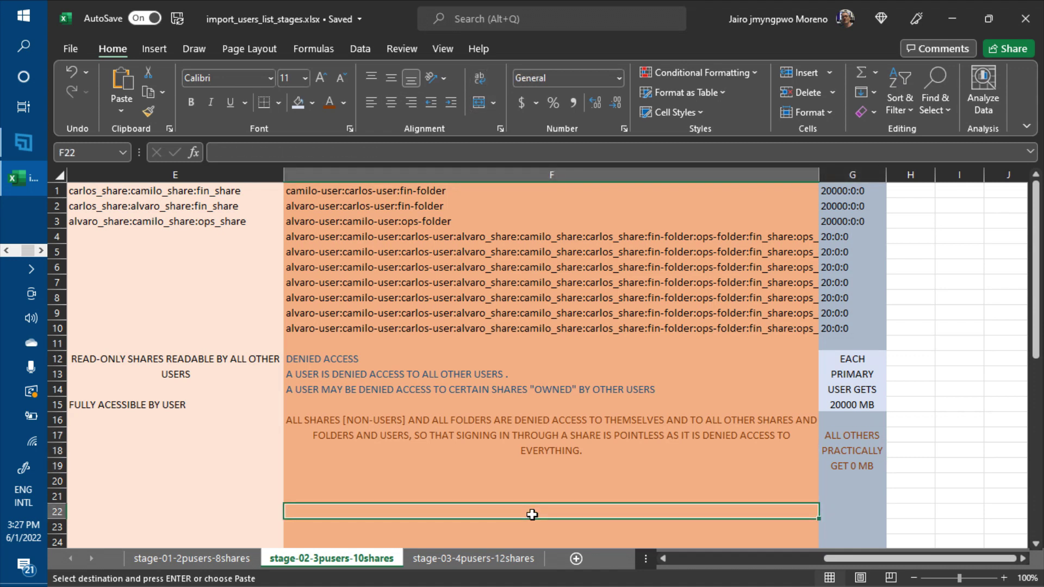
key("Left")
key("Left")
key("Left")
key("Left")
key("Left")
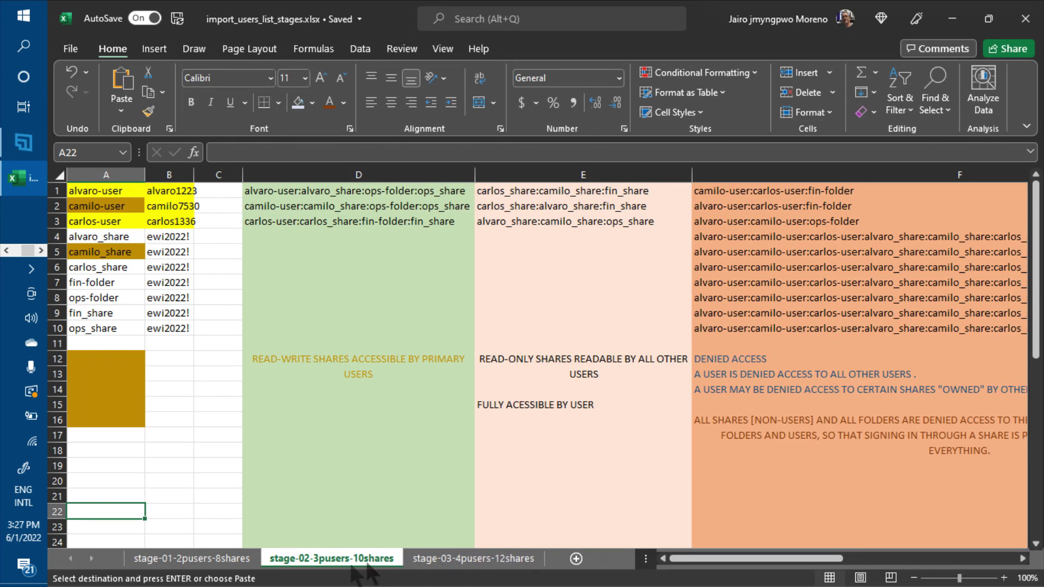
left_click(227, 564)
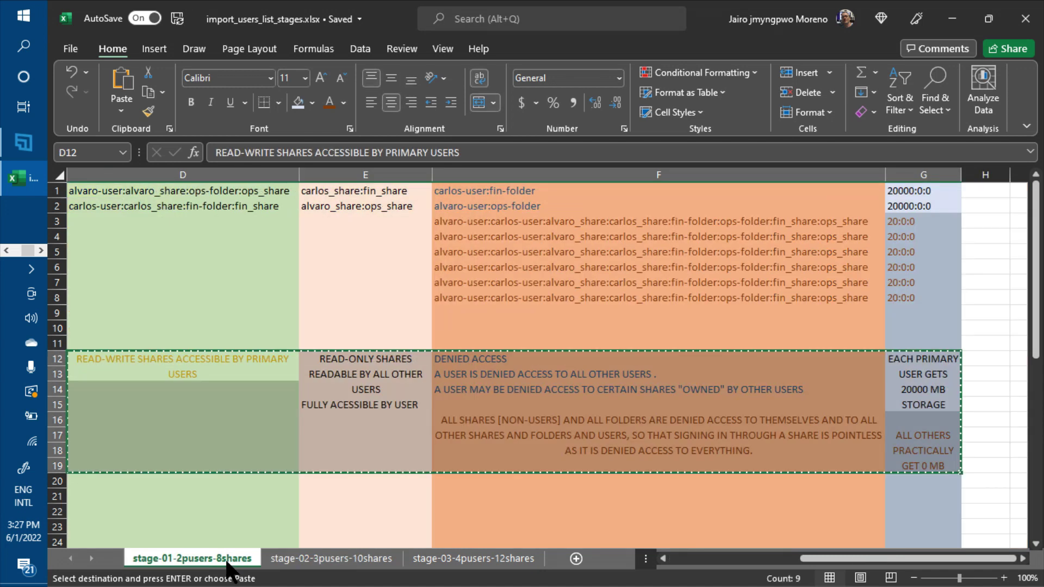
key("Home")
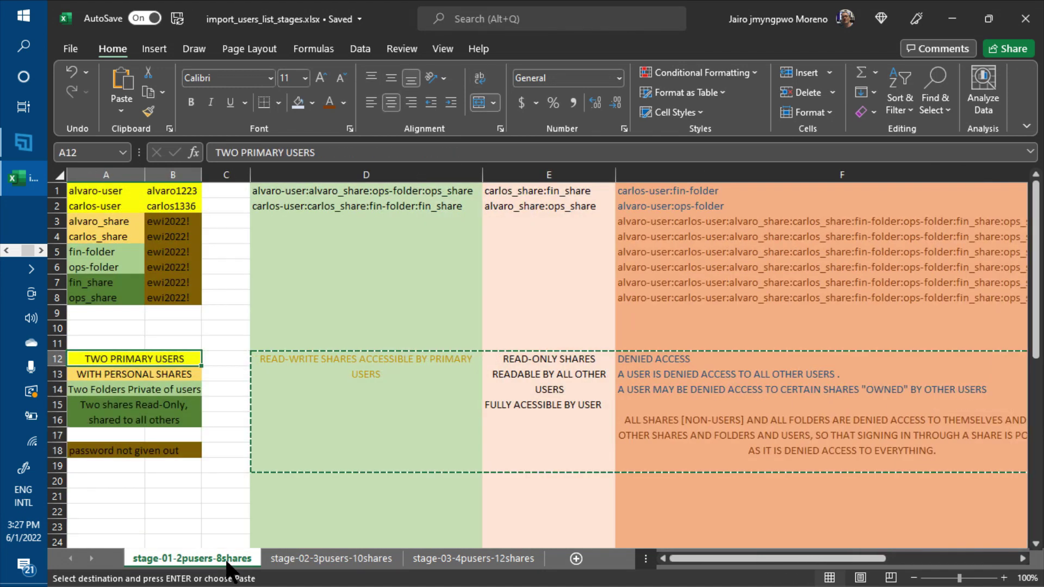
left_click(297, 559)
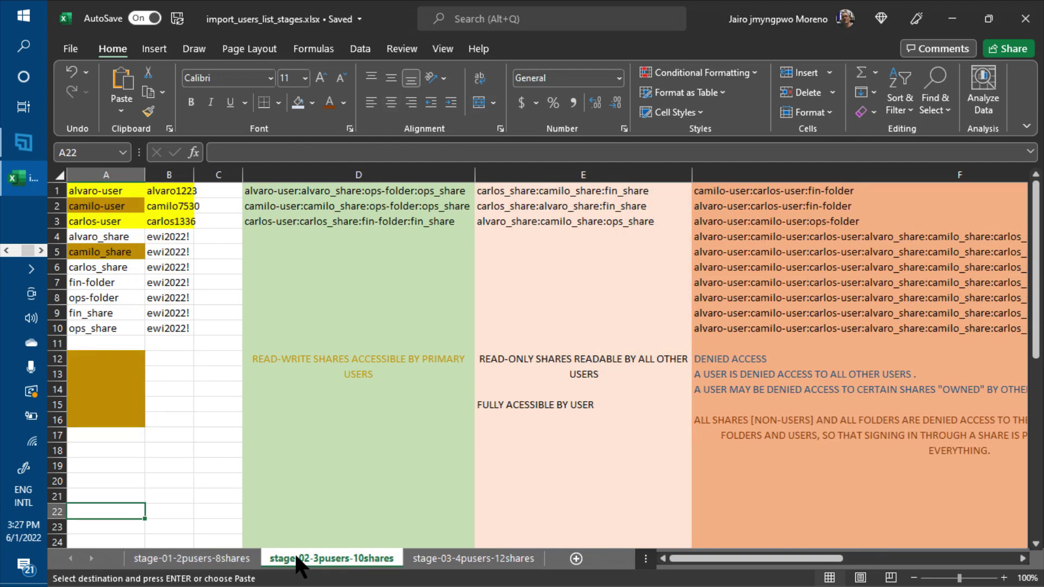
left_click(229, 559)
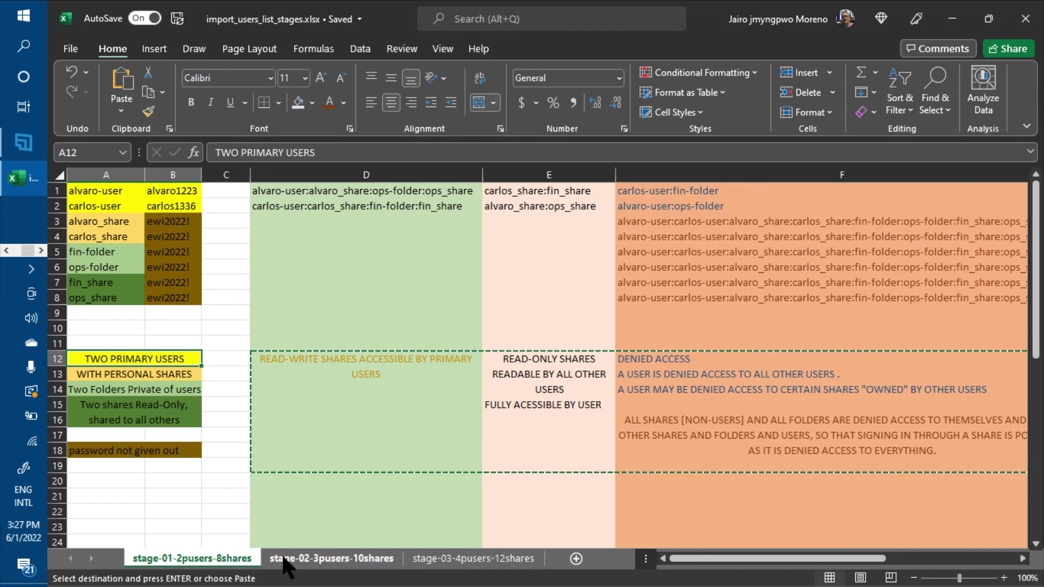
left_click(284, 558)
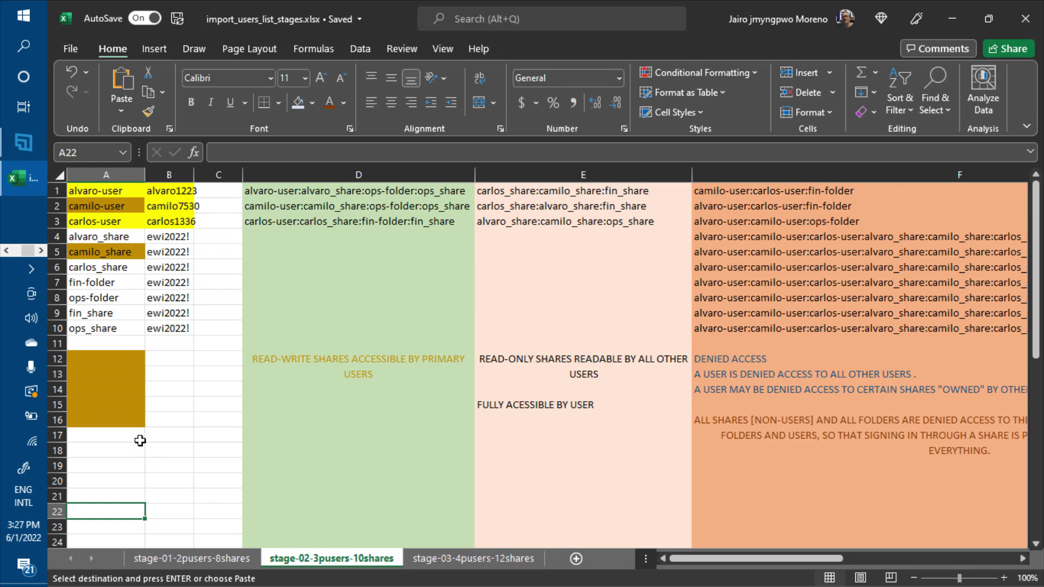
left_click(86, 364)
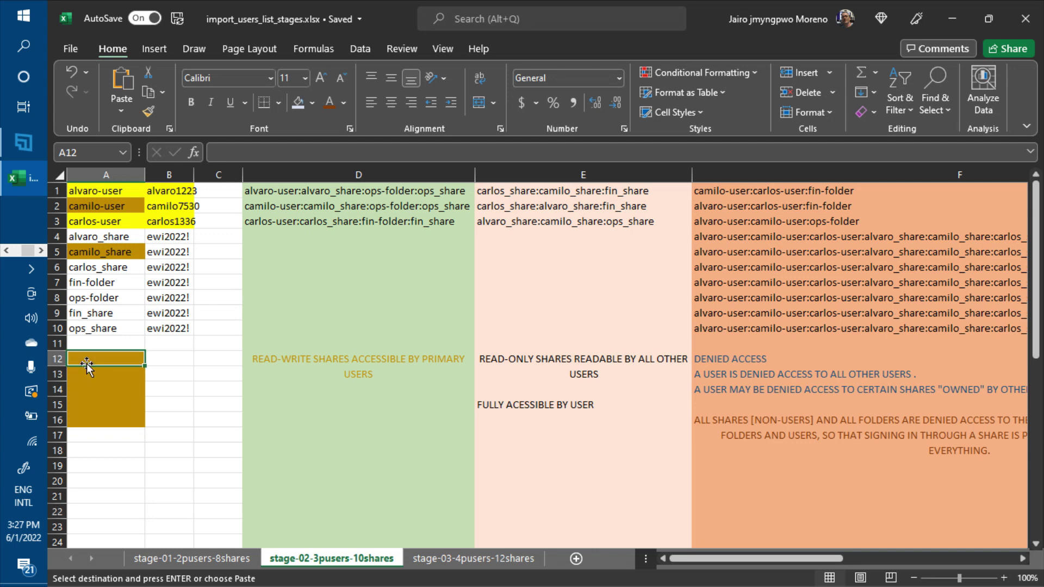
left_click(115, 205)
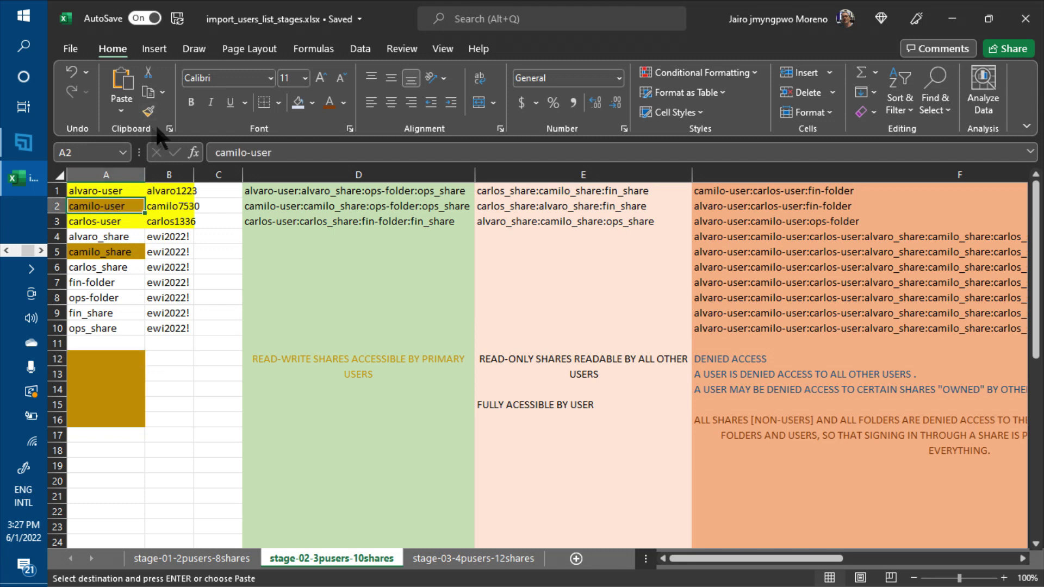
Fill A2 light orange and enter 'ADDED ONE MORE PRIMARY USER' in A12.
left_click(312, 104)
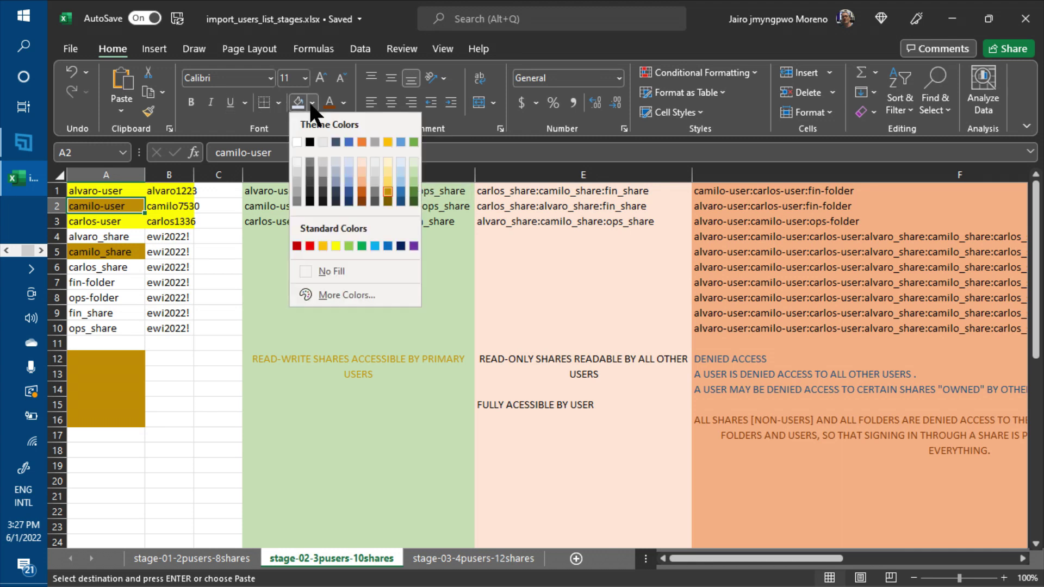
left_click(362, 175)
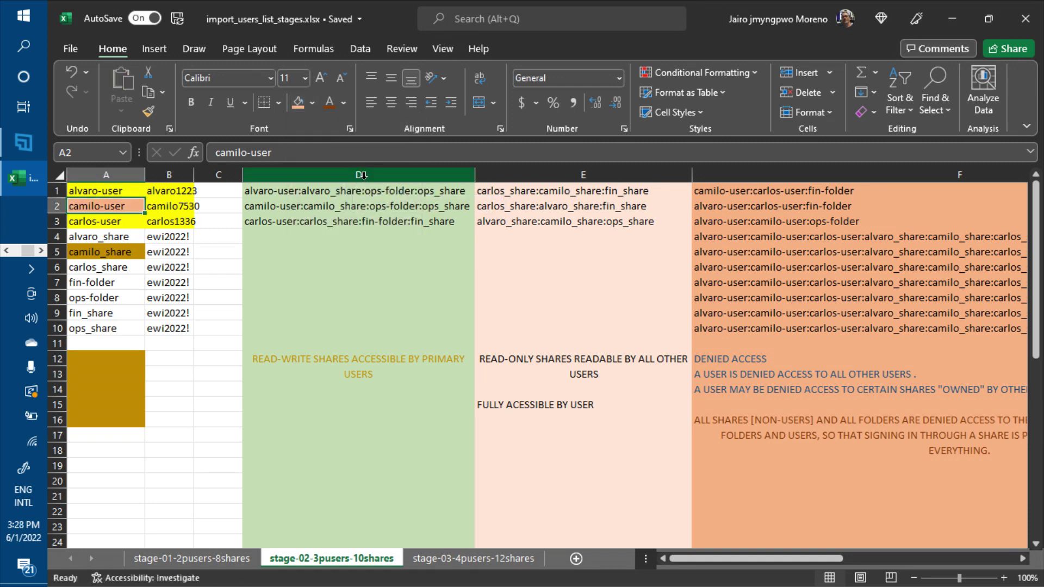
left_click(111, 357)
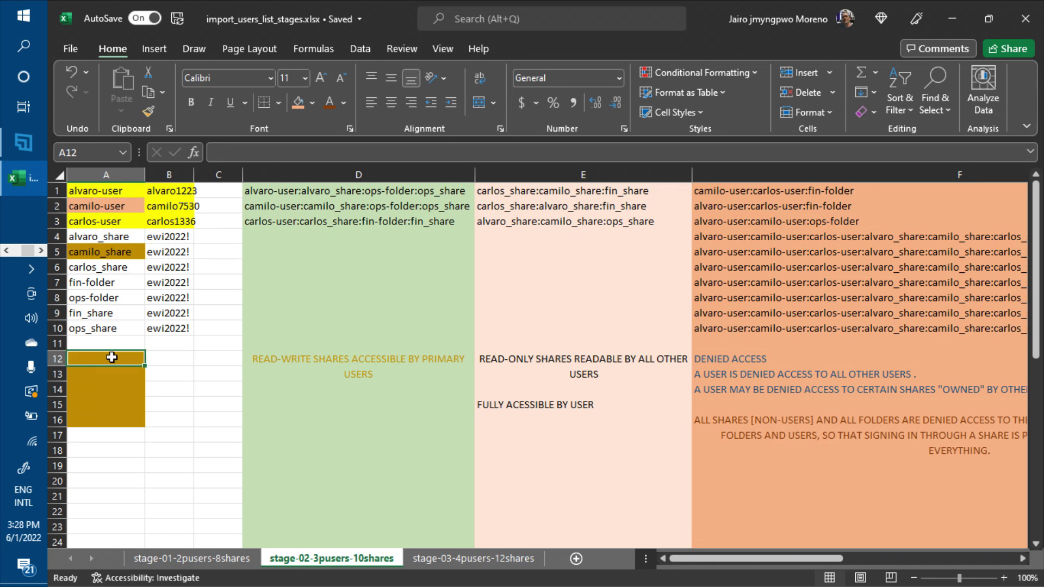
type("ADDED ONE ")
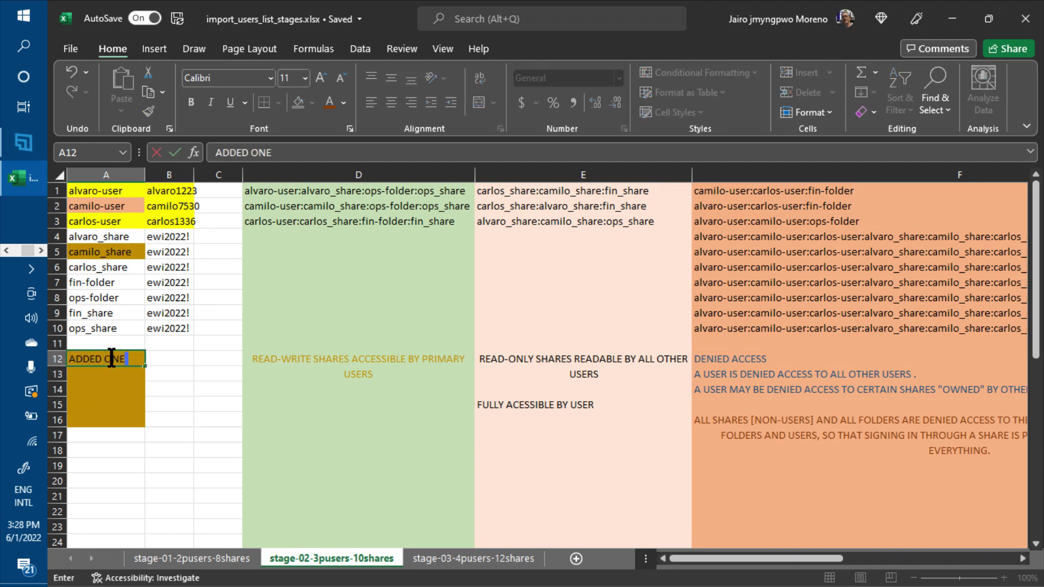
type("MORE PRIMARY USER")
key("Return")
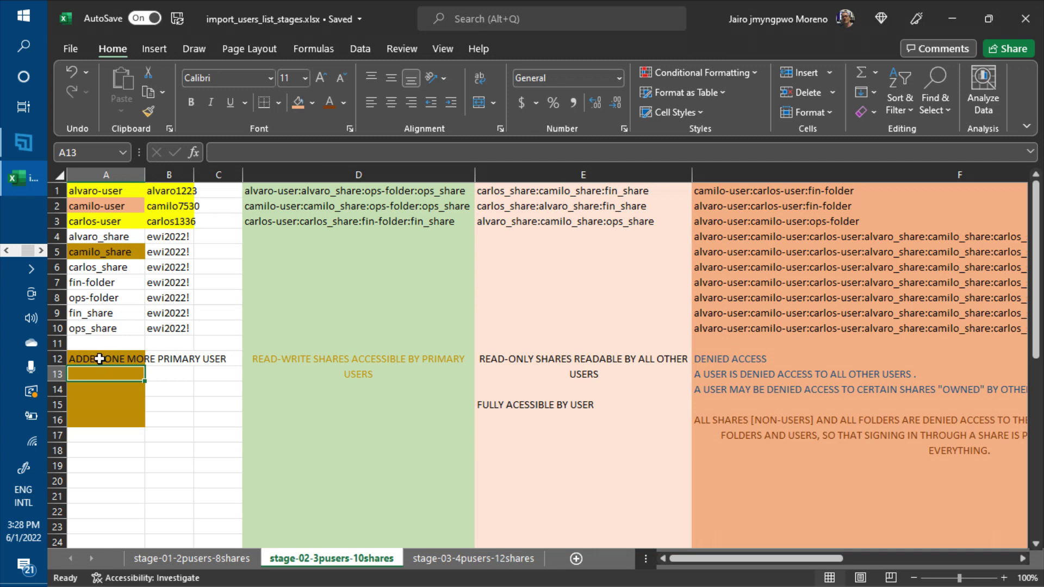
Merge and centre A12:A14, wrap the note, and give it a light salmon fill.
left_click(100, 359)
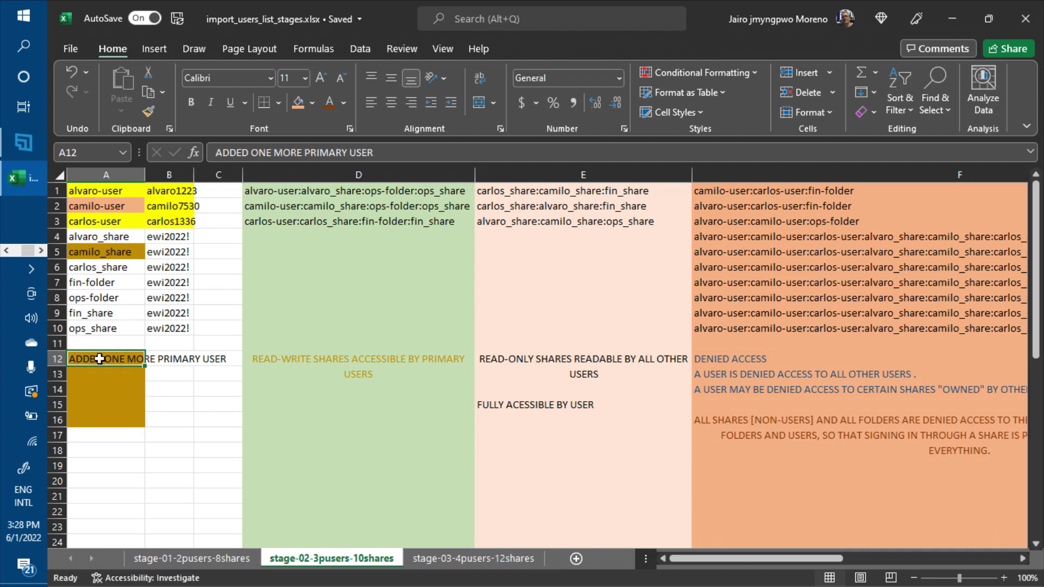
left_click(104, 387, "shift")
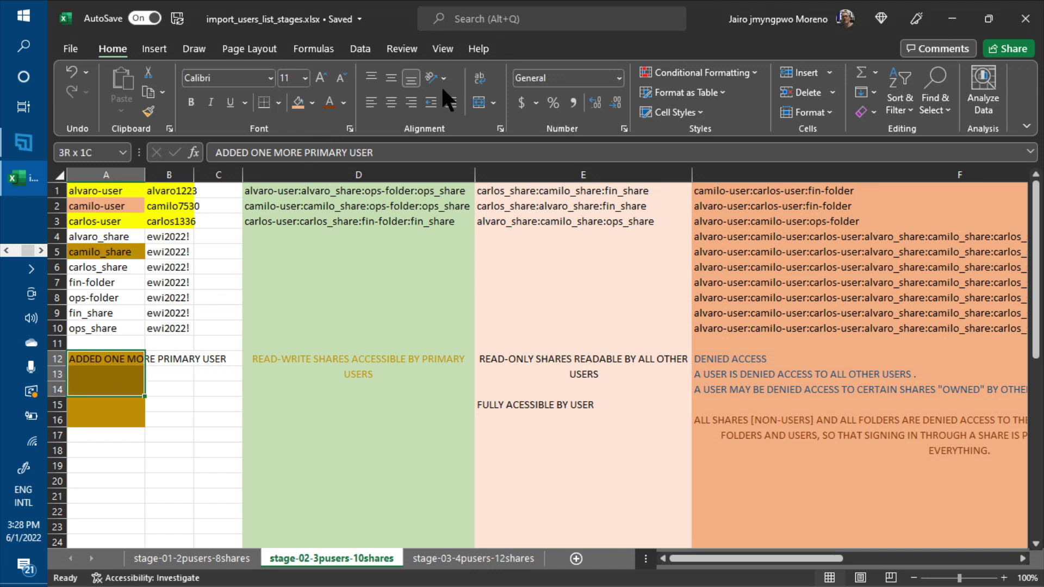
left_click(477, 101)
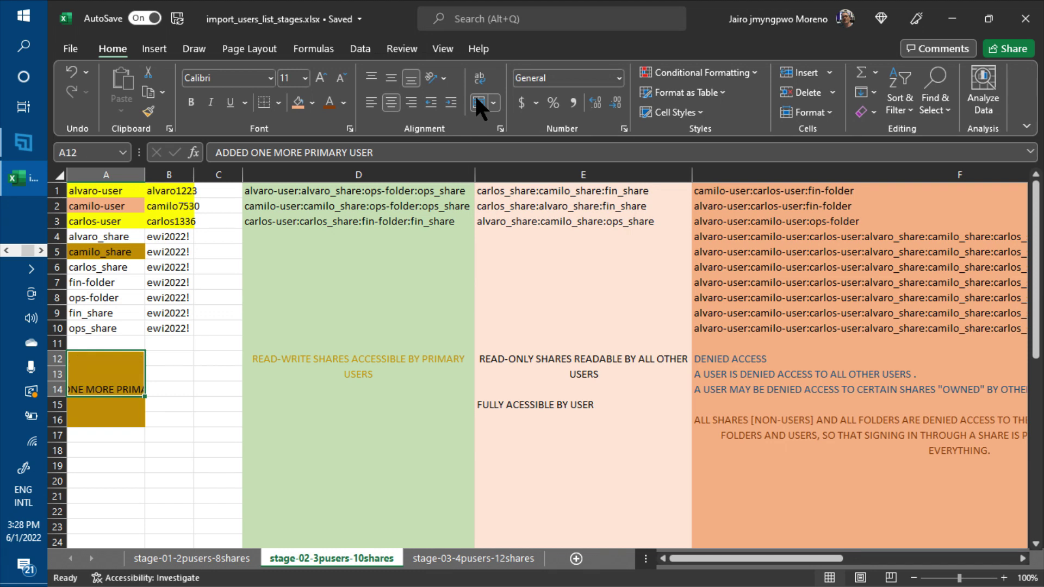
left_click(479, 76)
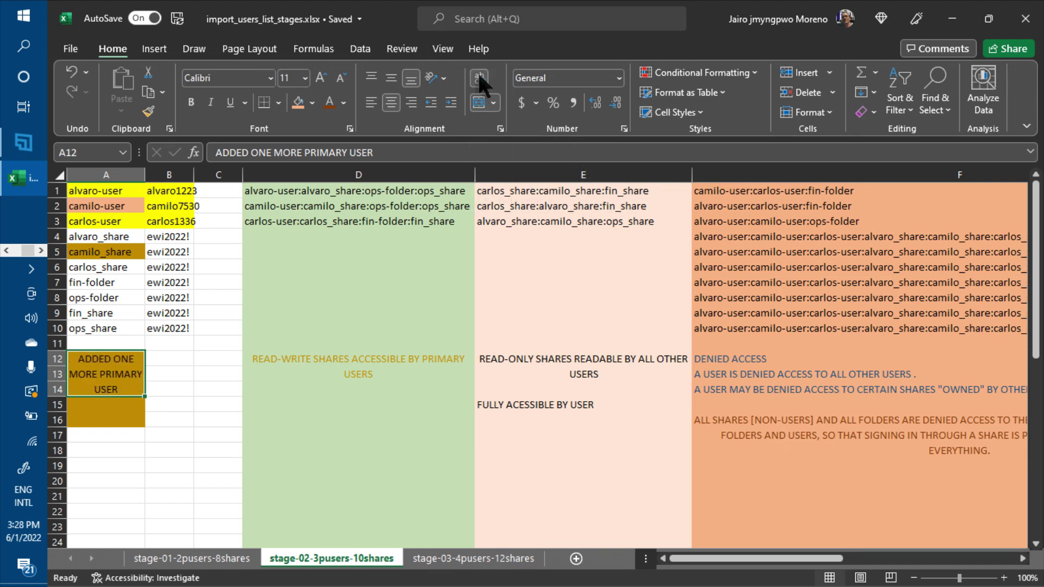
left_click(298, 103)
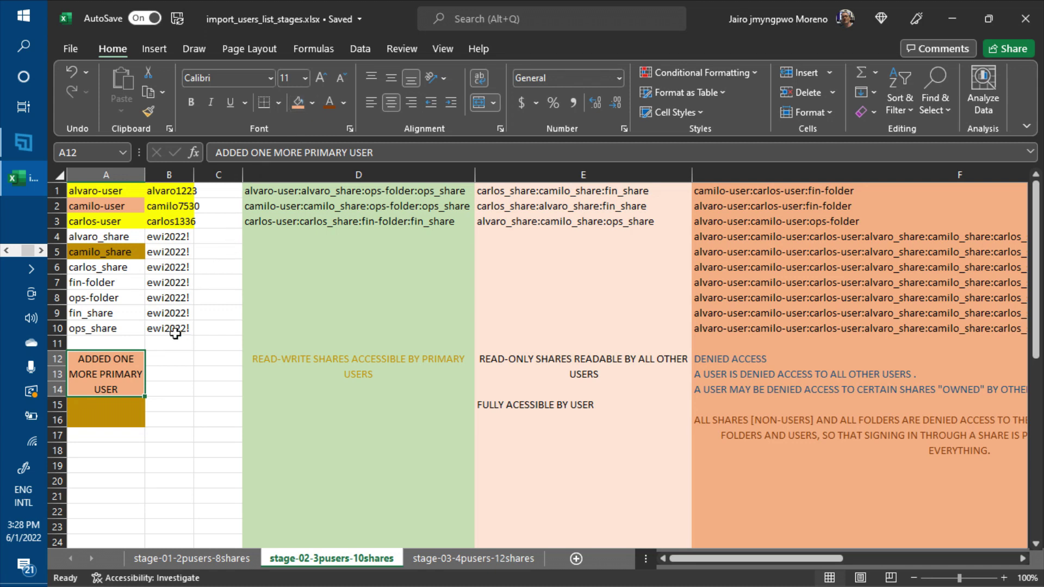
Enter 'AND ITS SHARE BY NAME_SHARE' in cell A15.
left_click(121, 406)
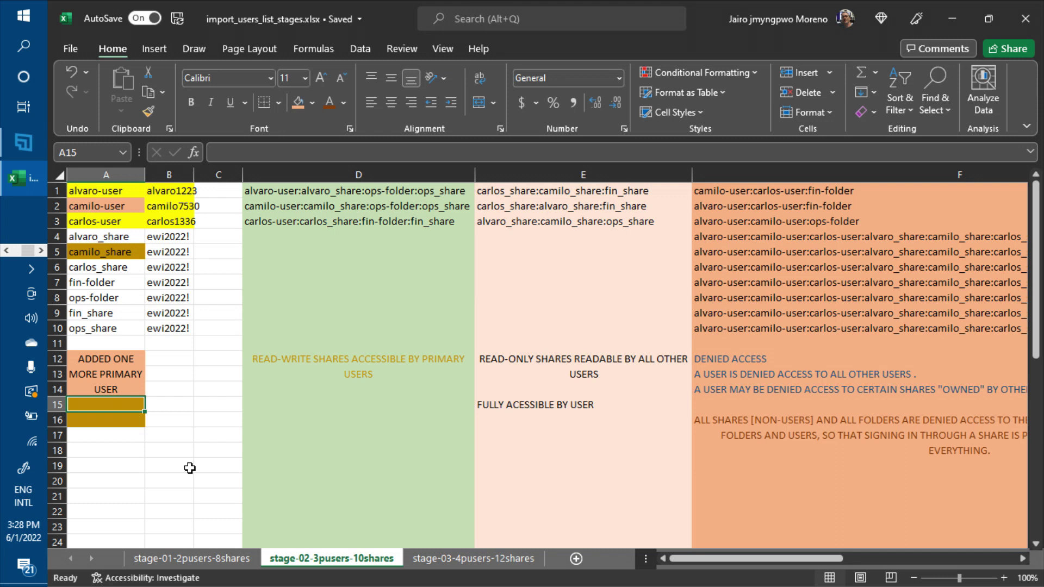
type("AND ITS ")
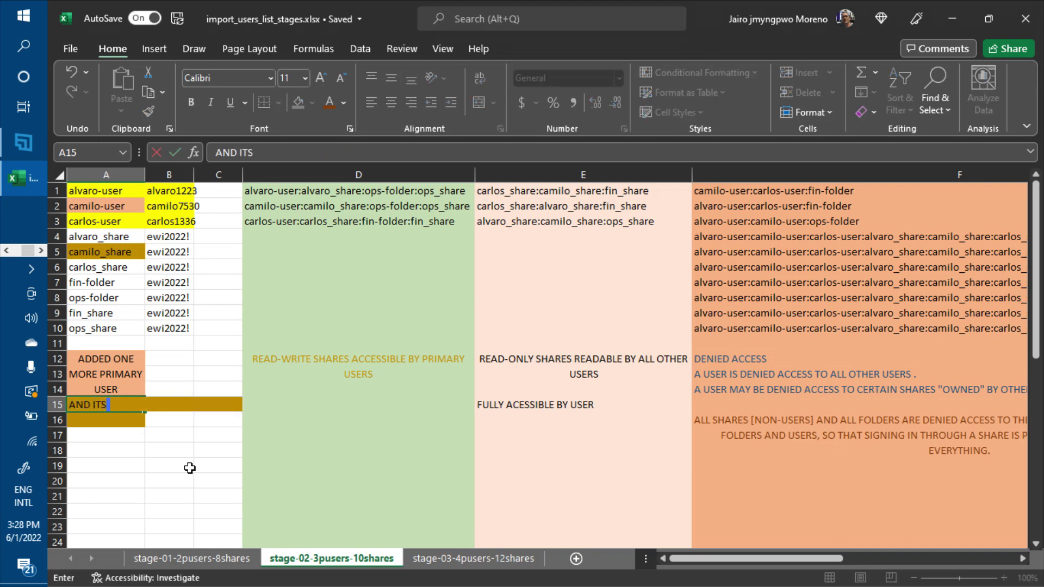
type("SHARE BY")
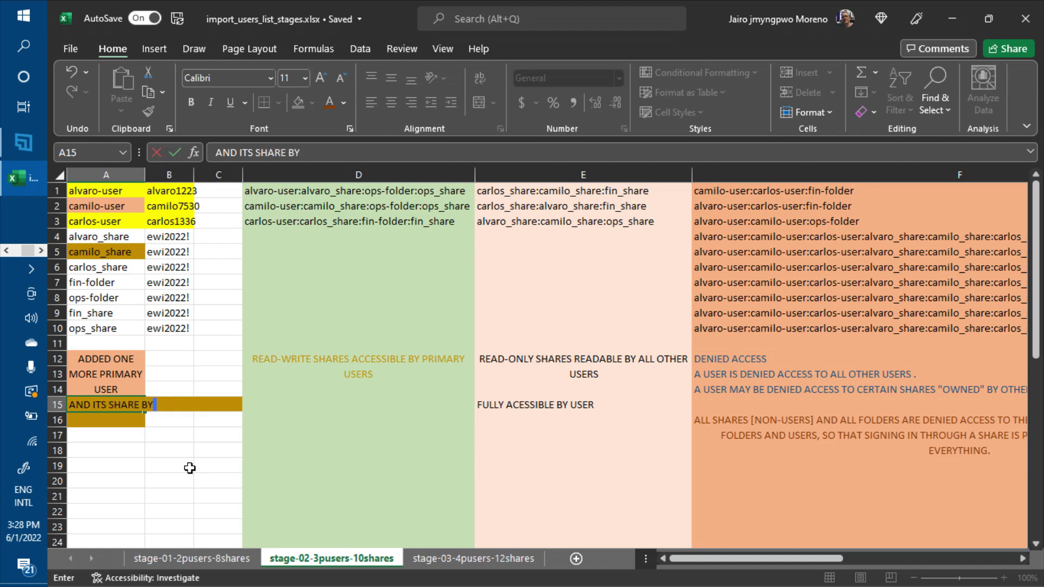
type(" SAME")
key("BackSpace")
key("BackSpace")
key("BackSpace")
key("BackSpace")
type("NAME")
type("_SHARE")
key("Return")
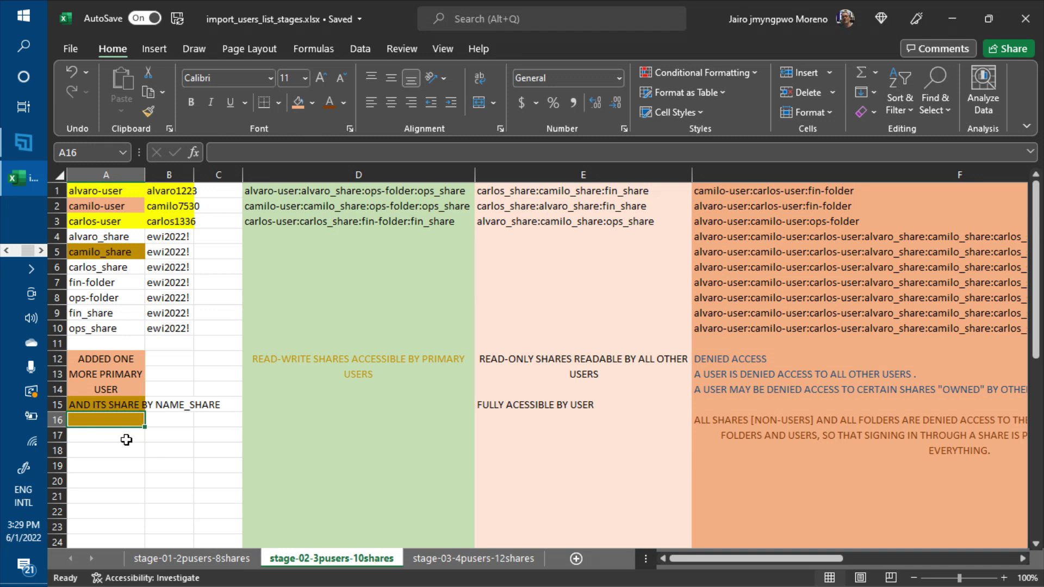
Merge A15:A17 with the note centred and wrapped.
left_click_drag(113, 404, 117, 439)
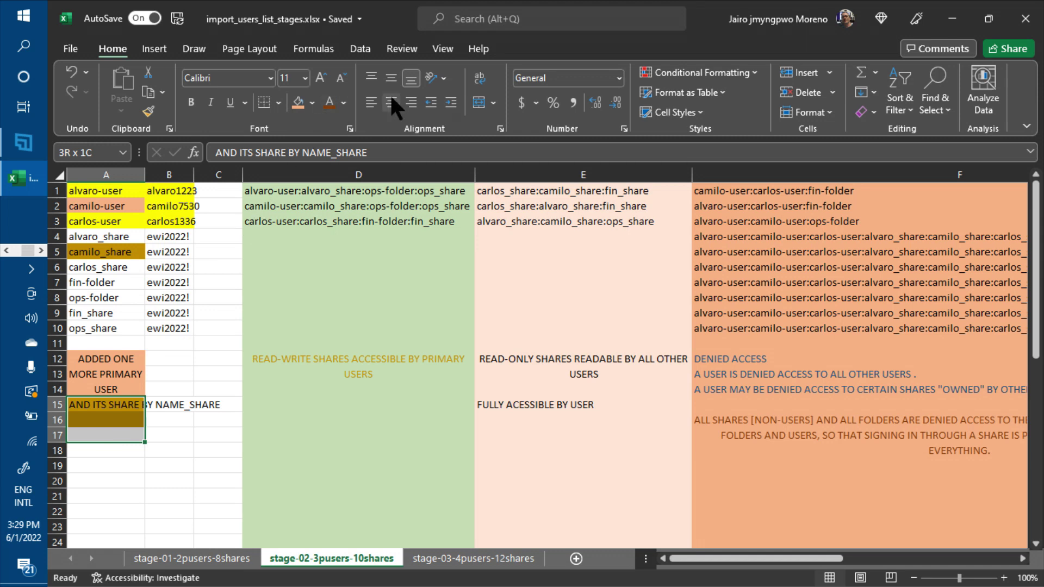
left_click(474, 97)
left_click(480, 102)
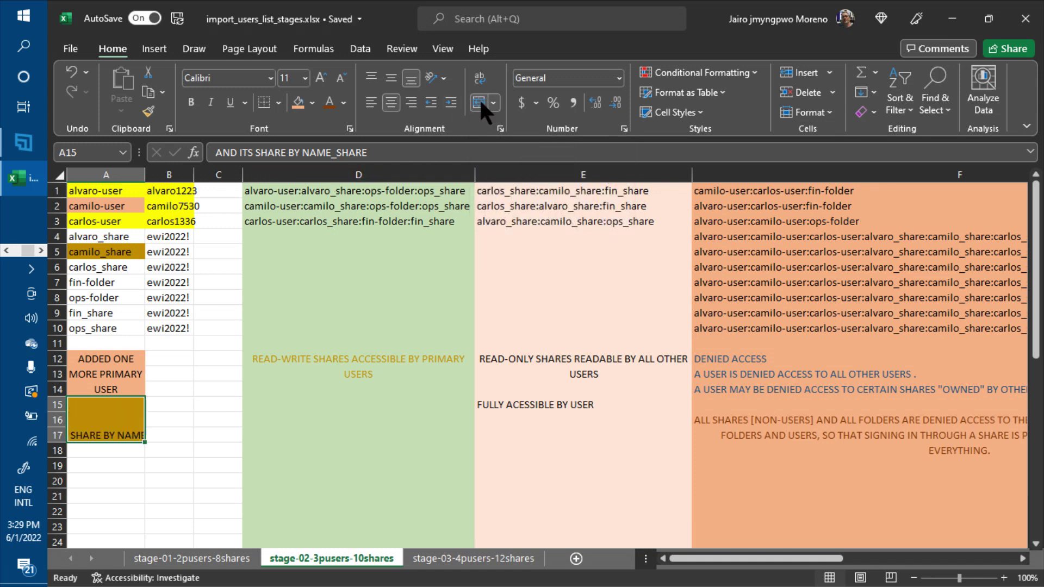
left_click(479, 76)
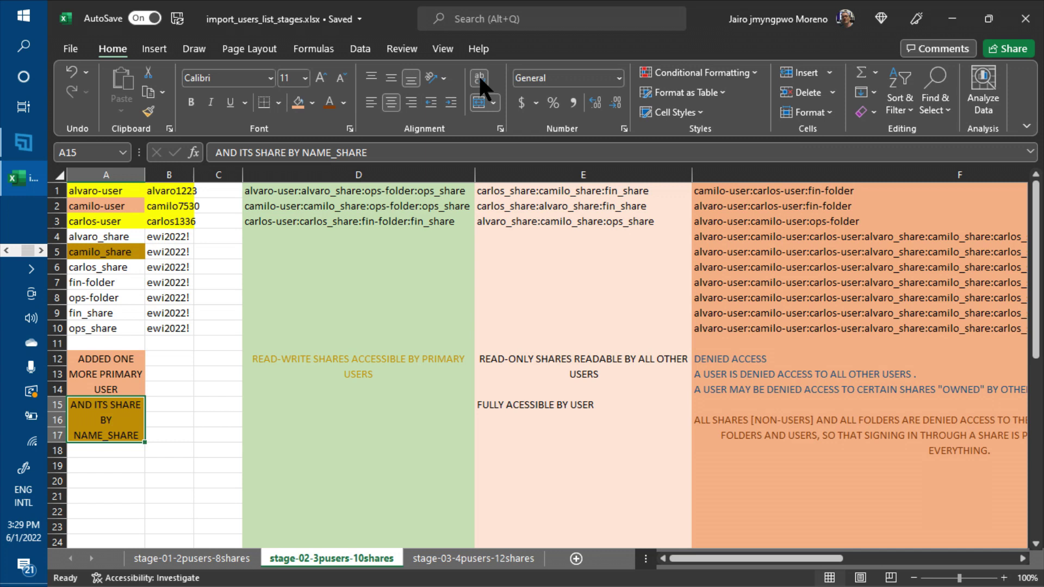
left_click(179, 498)
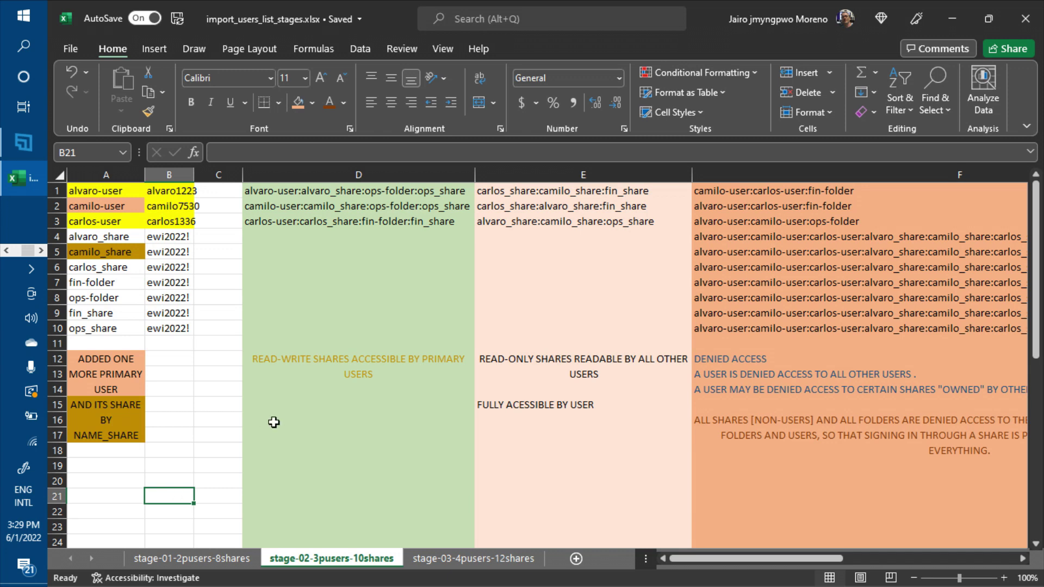
Correct ACESSIBLE to ACCESSIBLE in the E15 note on the current sheet.
left_click(516, 403)
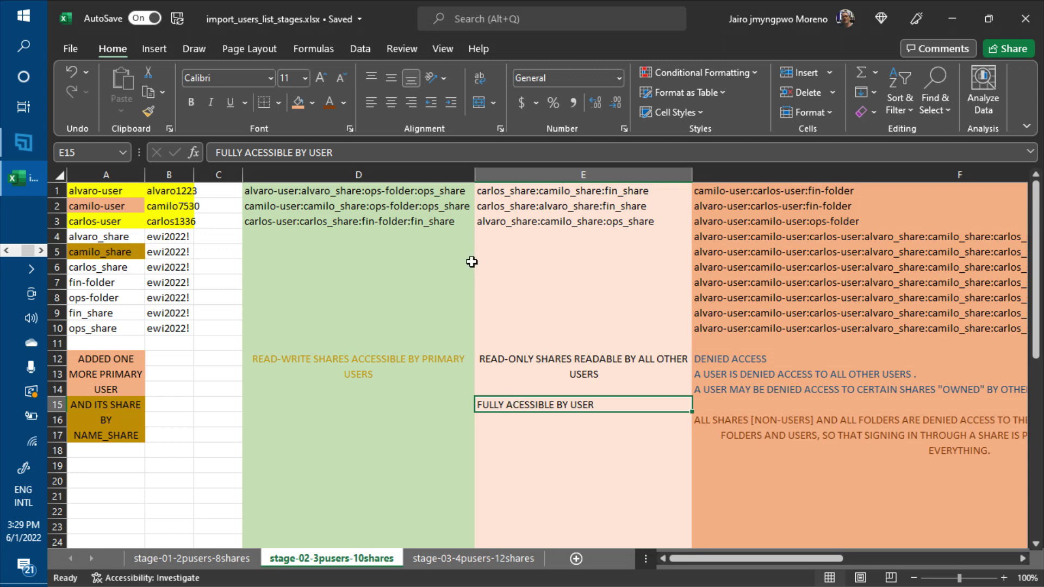
left_click(259, 153)
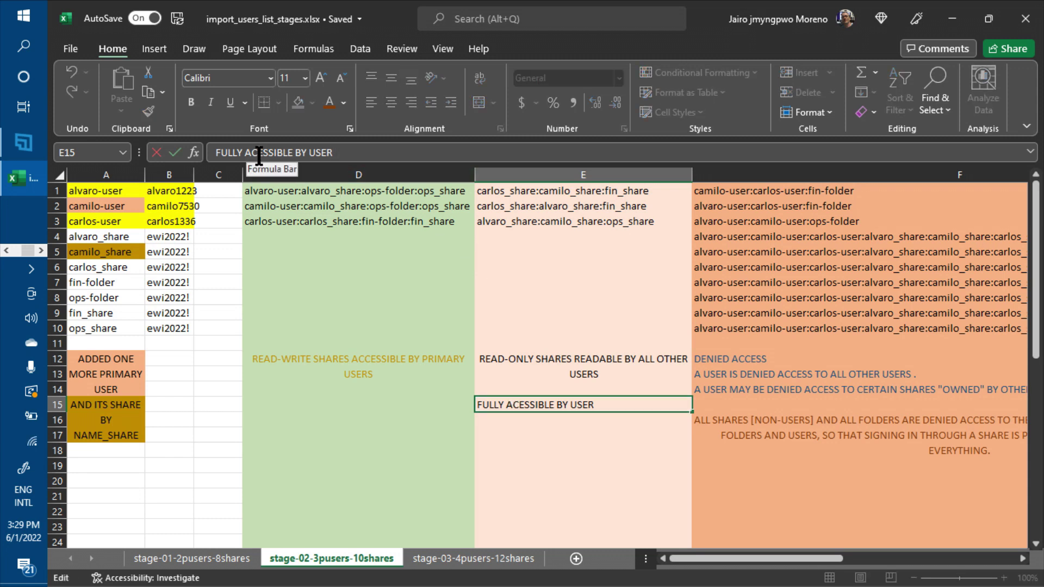
type("C")
left_click(537, 370)
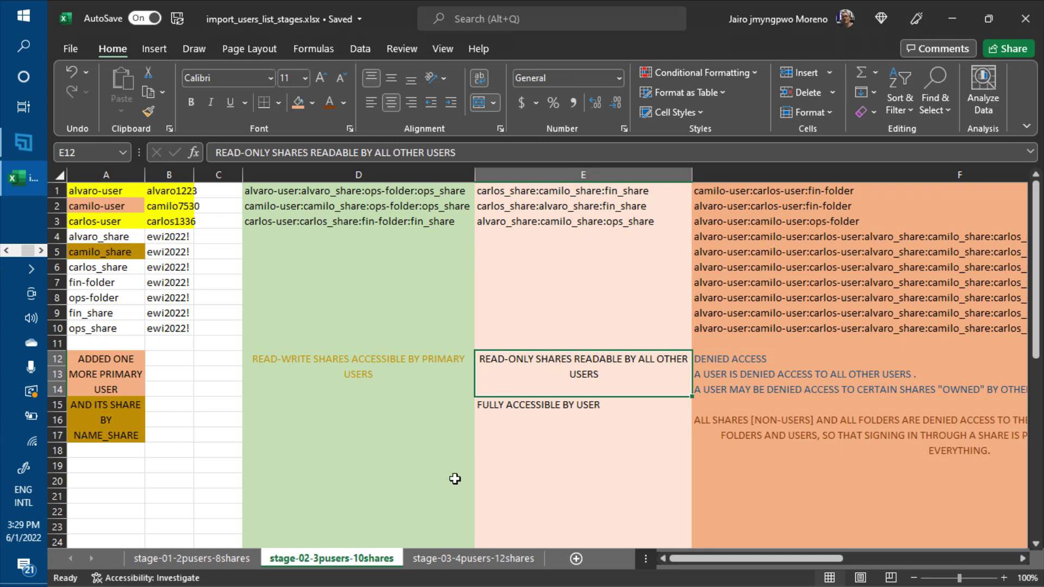
On stage-01-2pusers-8shares, fix E15 to read FULLY ACCESSIBLE BY USER.
left_click(232, 560)
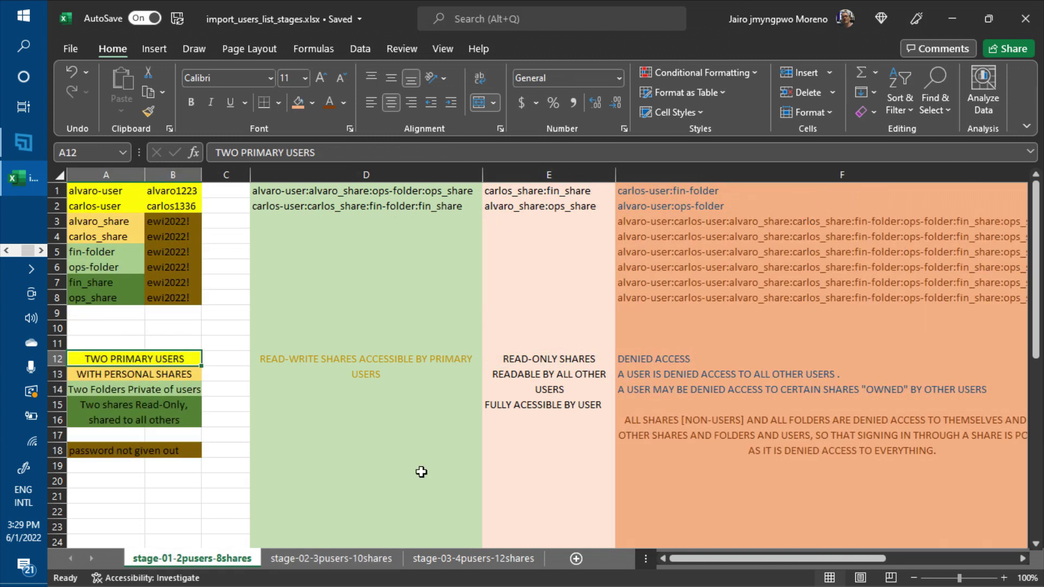
left_click(532, 404)
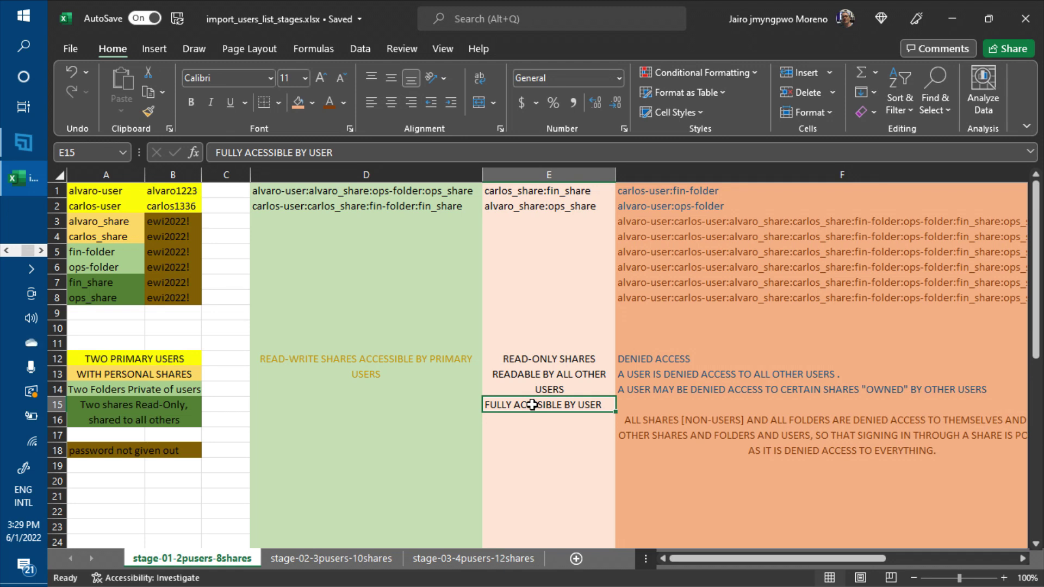
key("F2")
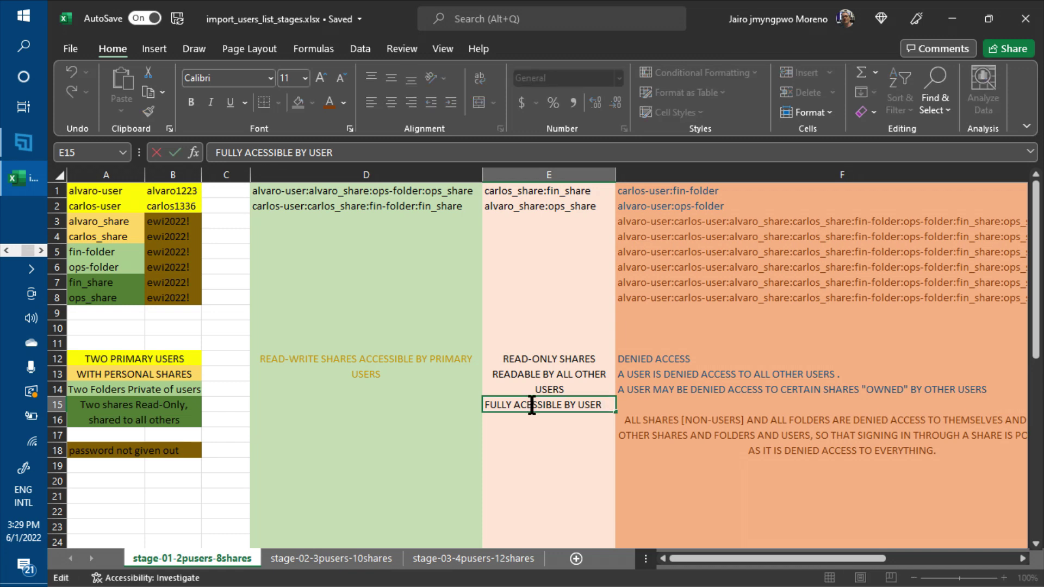
key("Left")
key("Left")
key("Left")
key("Left")
key("Left")
key("Left")
key("Left")
key("Left")
key("Left")
key("Left")
key("Left")
key("Left")
key("Left")
type("C")
key("Return")
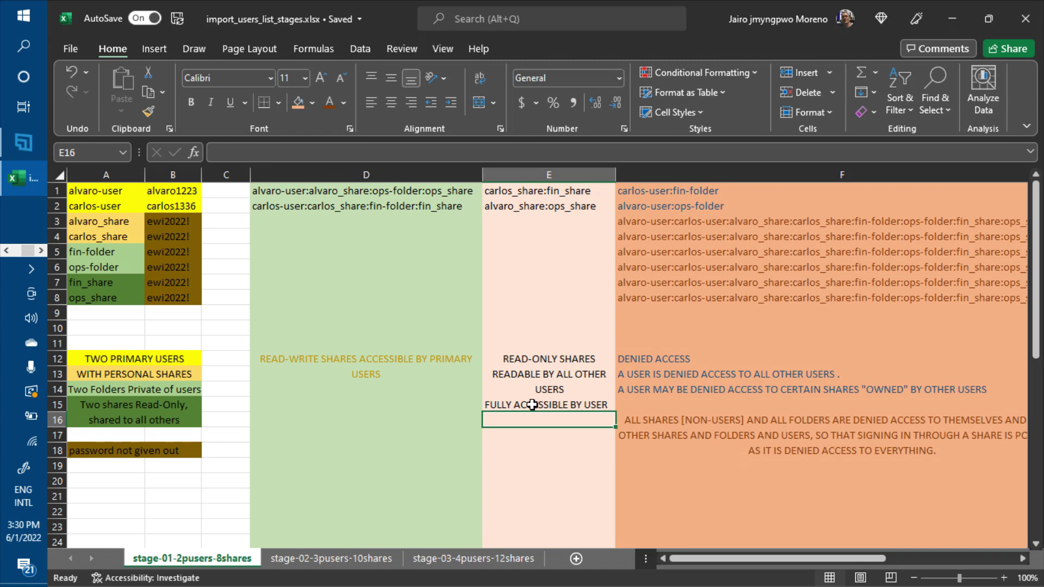
Append wording about other users' private folders to the F13 denied-access sentence.
left_click(697, 374)
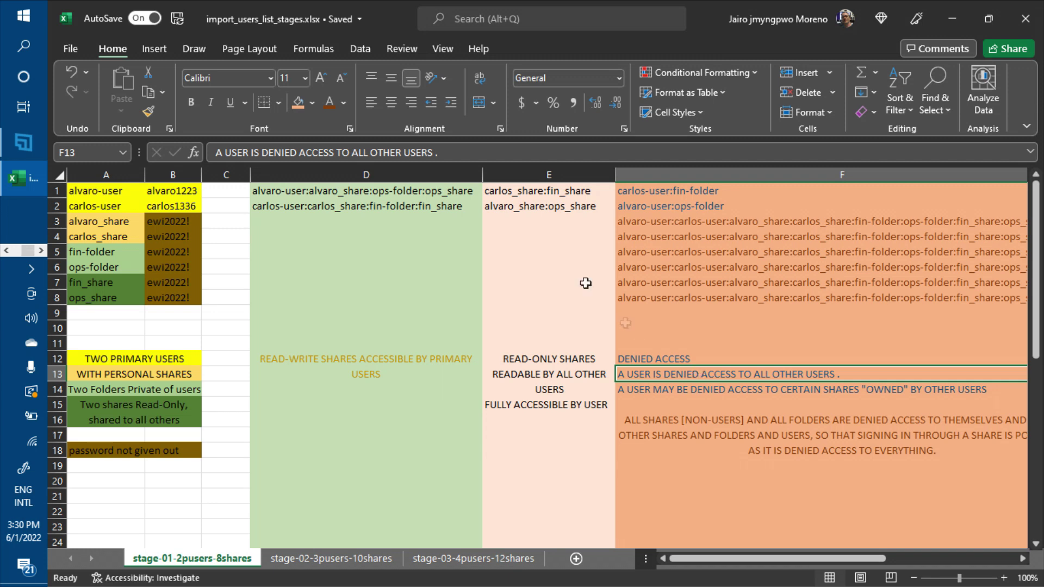
left_click(436, 152)
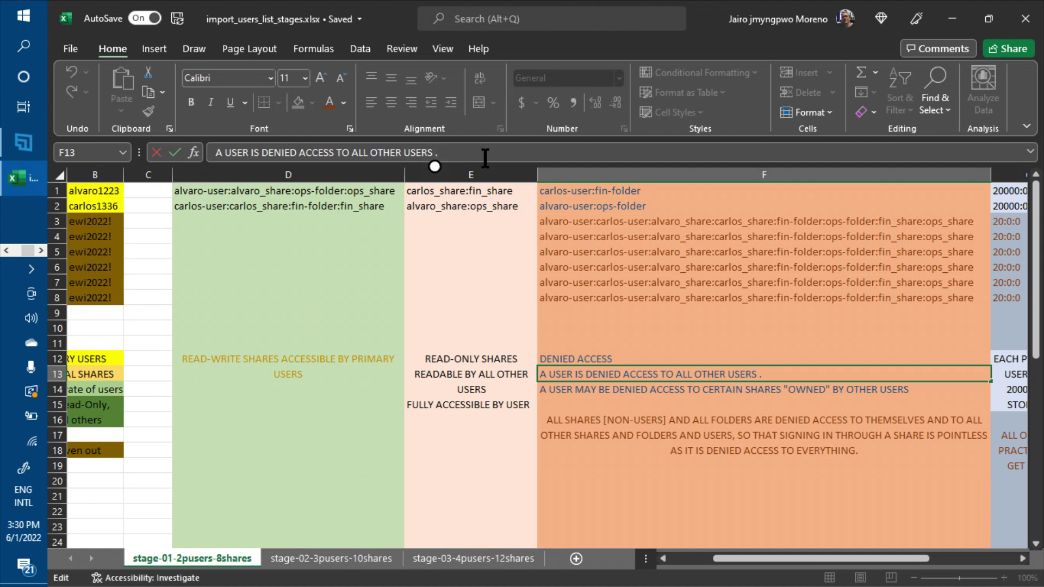
type("an")
key("BackSpace")
key("BackSpace")
type("AND OTHER USERS")
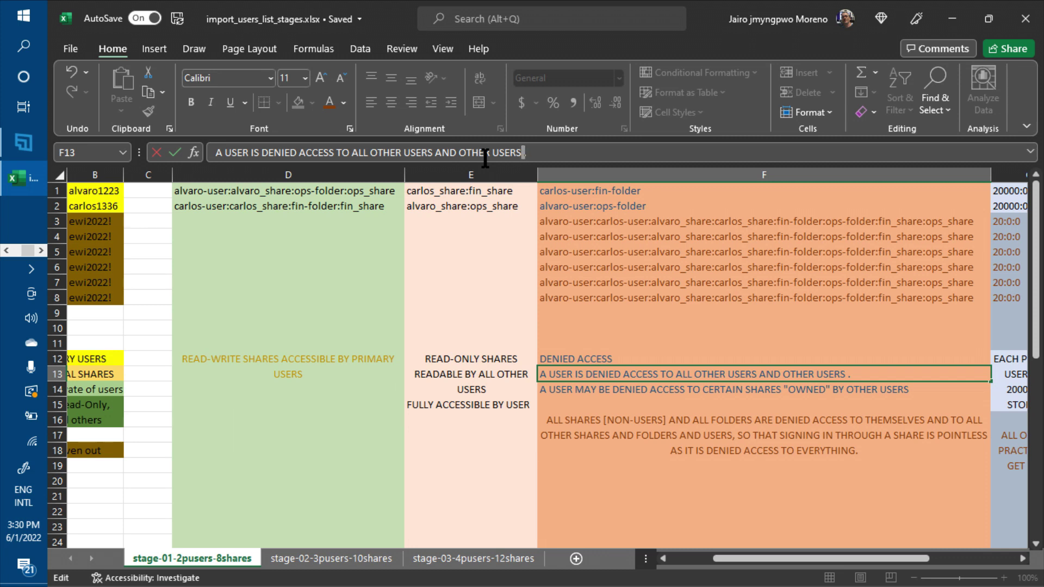
key("BackSpace")
key("BackSpace")
key("BackSpace")
key("BackSpace")
key("BackSpace")
key("BackSpace")
type("S PRIVATE FOLDER")
key("Return")
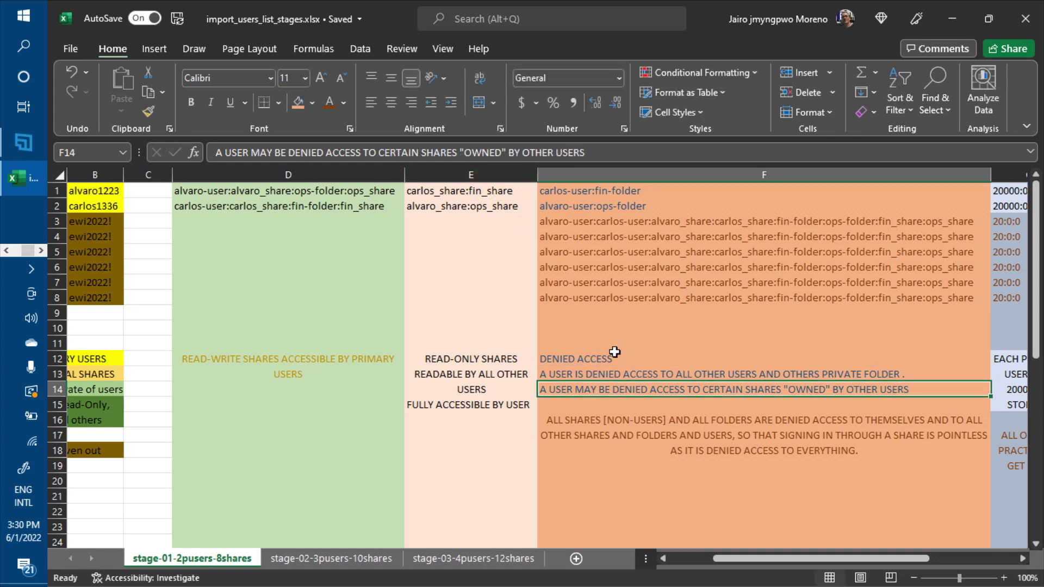
Delete the added words so F13's sentence is back to its original text.
left_click(645, 373)
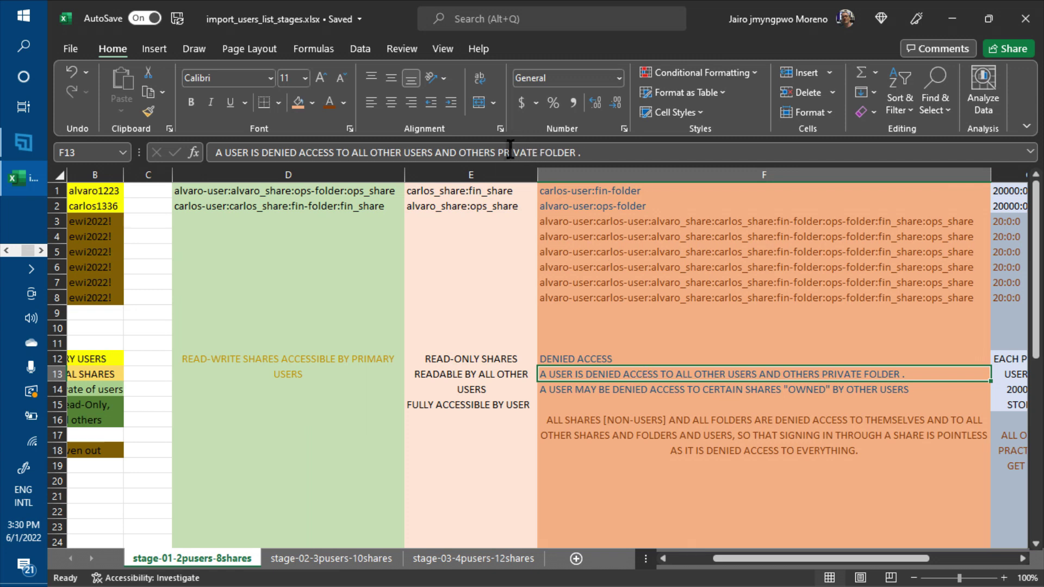
double_click(471, 152)
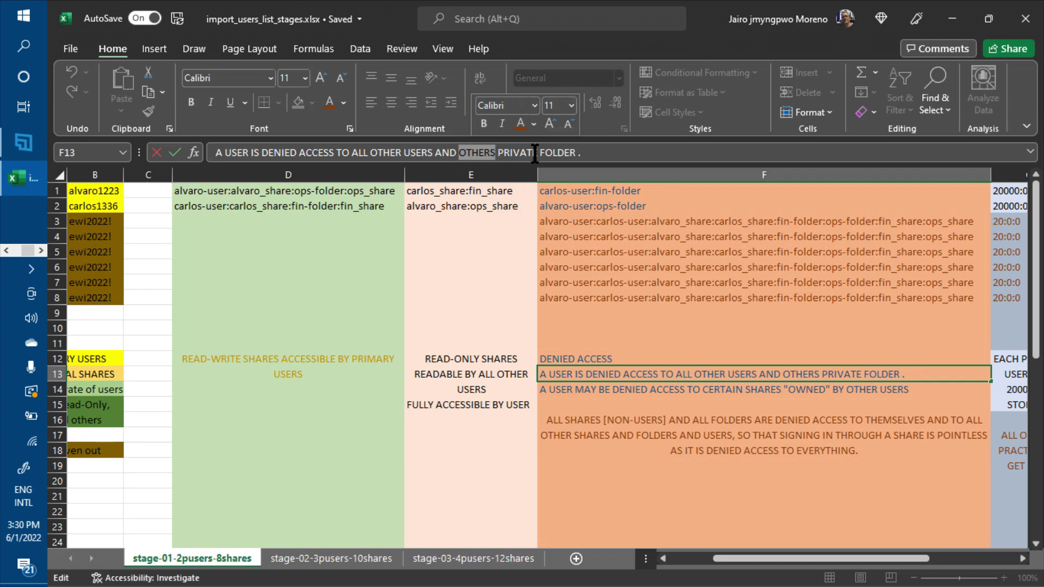
key("shift+Left")
left_click(574, 153)
key("shift+Left")
key("BackSpace")
key("BackSpace")
key("BackSpace")
key("BackSpace")
key("BackSpace")
key("BackSpace")
key("BackSpace")
key("BackSpace")
key("BackSpace")
key("BackSpace")
key("BackSpace")
key("BackSpace")
left_click(698, 375)
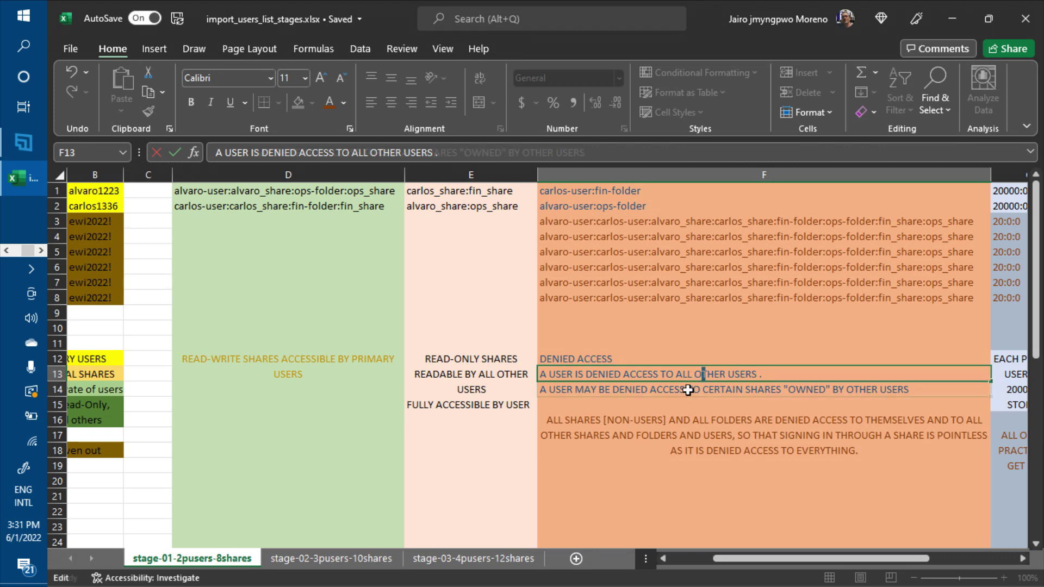
Insert [-FOLDER] after SHARES in the F14 note.
left_click(688, 390)
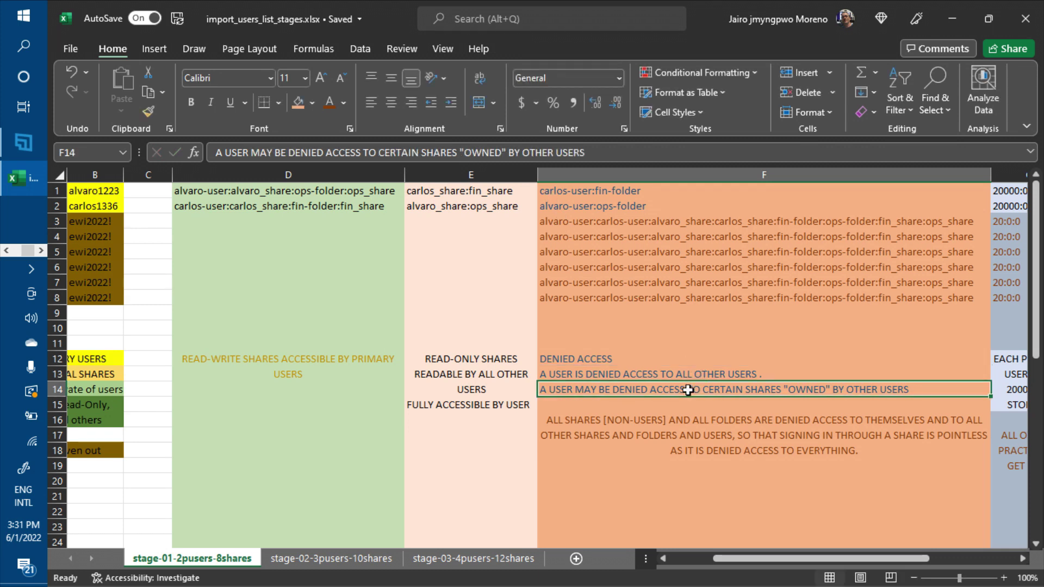
left_click(456, 153)
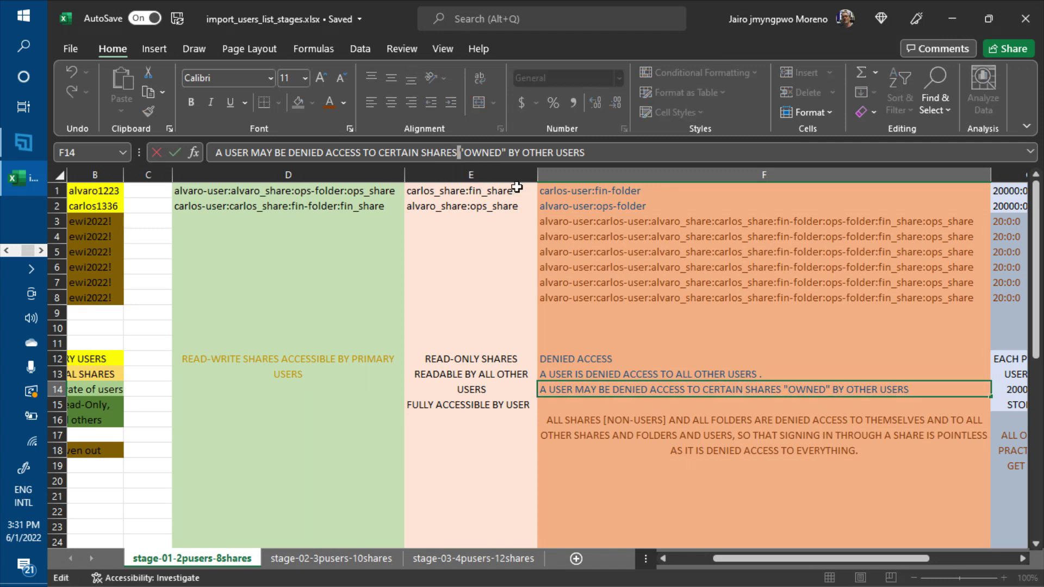
type("[-")
type("] ")
type("-")
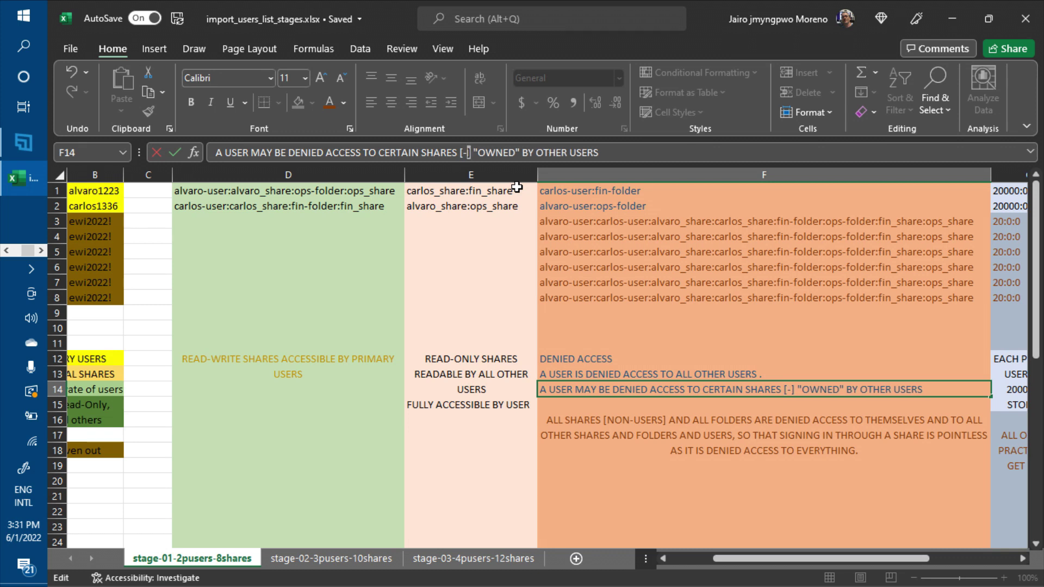
type("FOLDER")
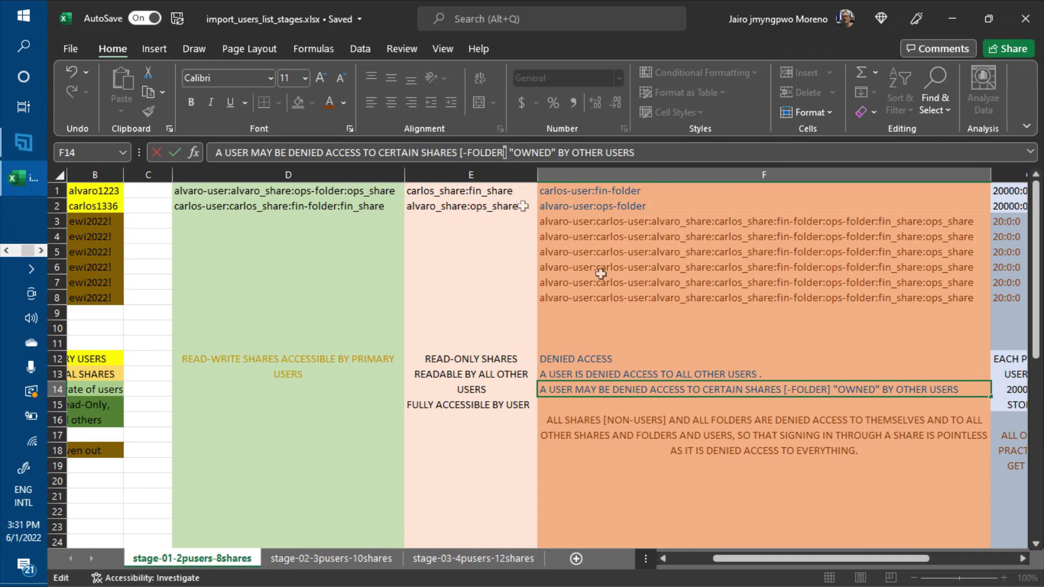
left_click(755, 421)
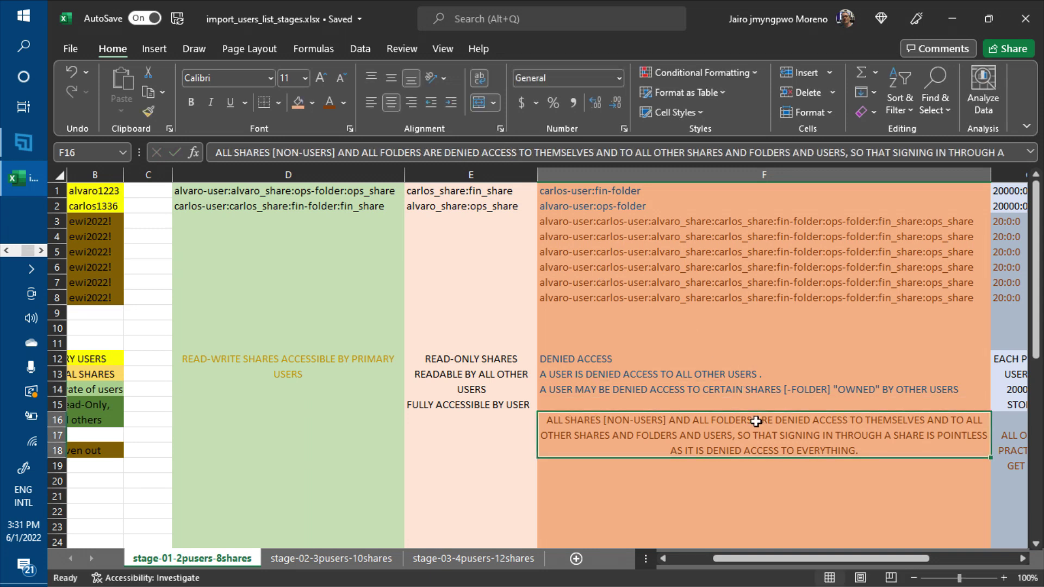
On stage-02-3pusers-10shares, insert [-FOLDER] before "OWNED" in the F14 note.
left_click(347, 560)
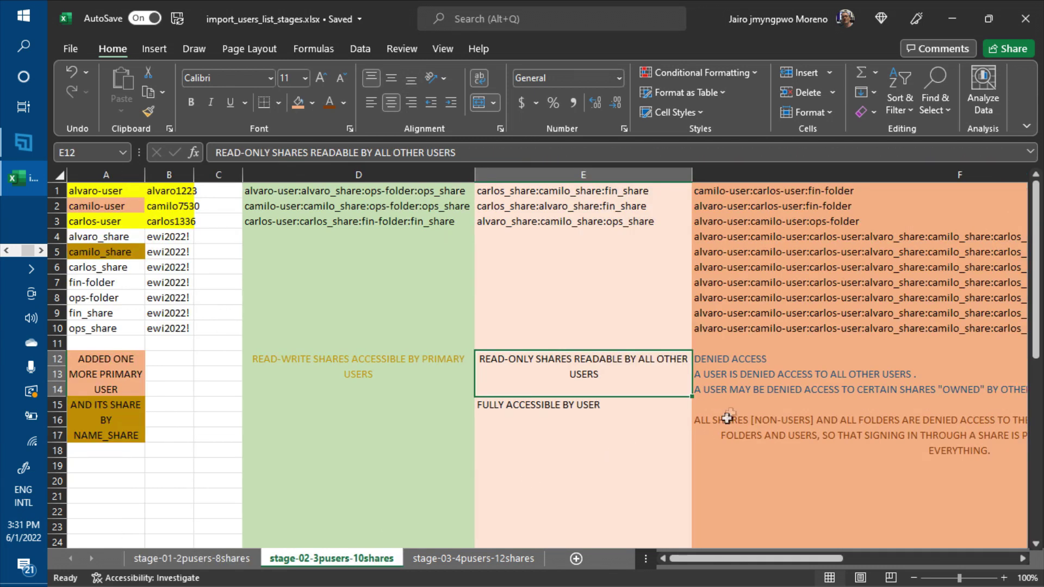
left_click(748, 387)
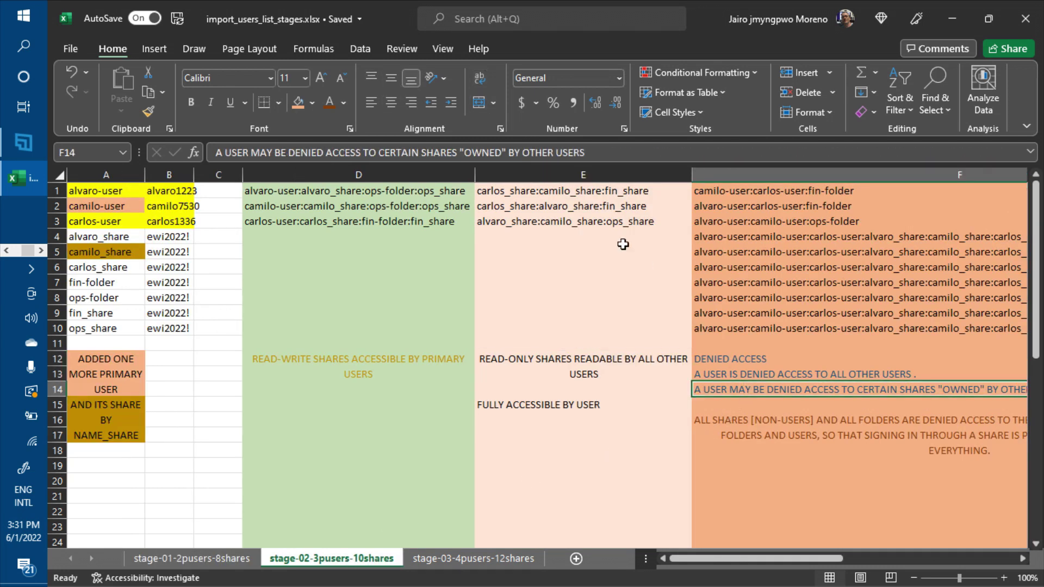
left_click(459, 152)
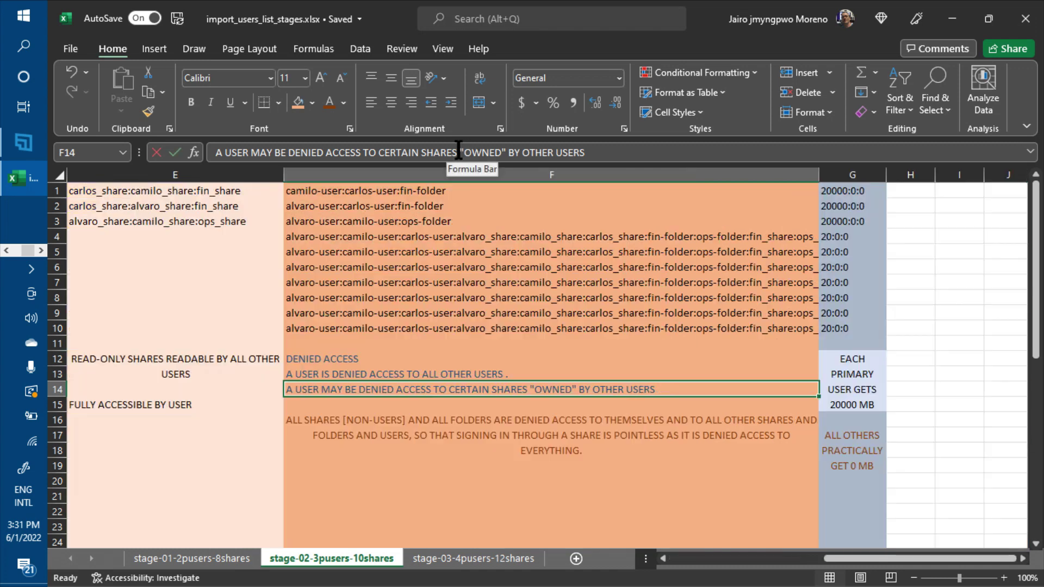
left_click(458, 151)
type("[-]")
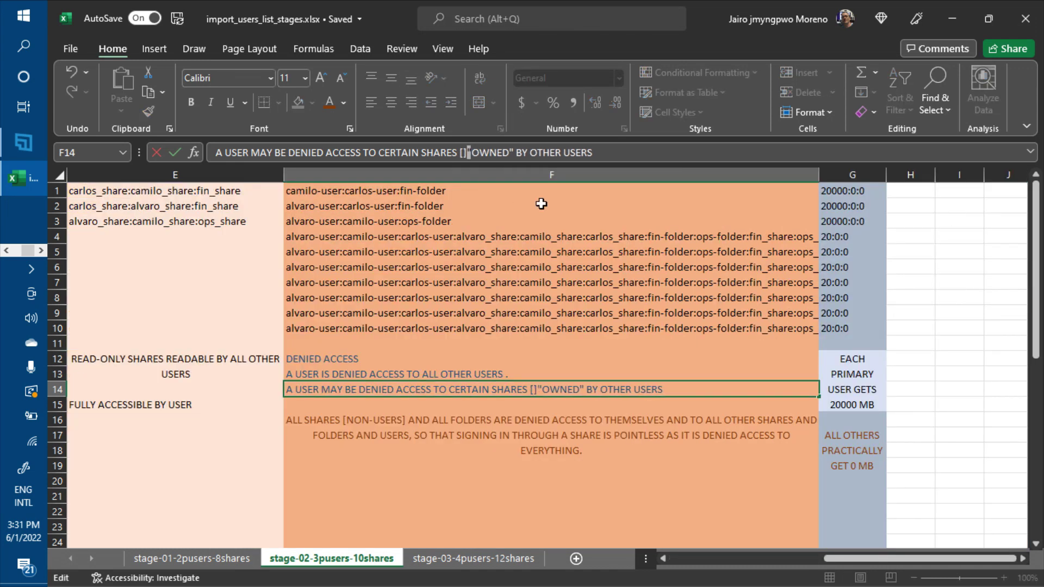
key("Left")
key("Left")
type("-")
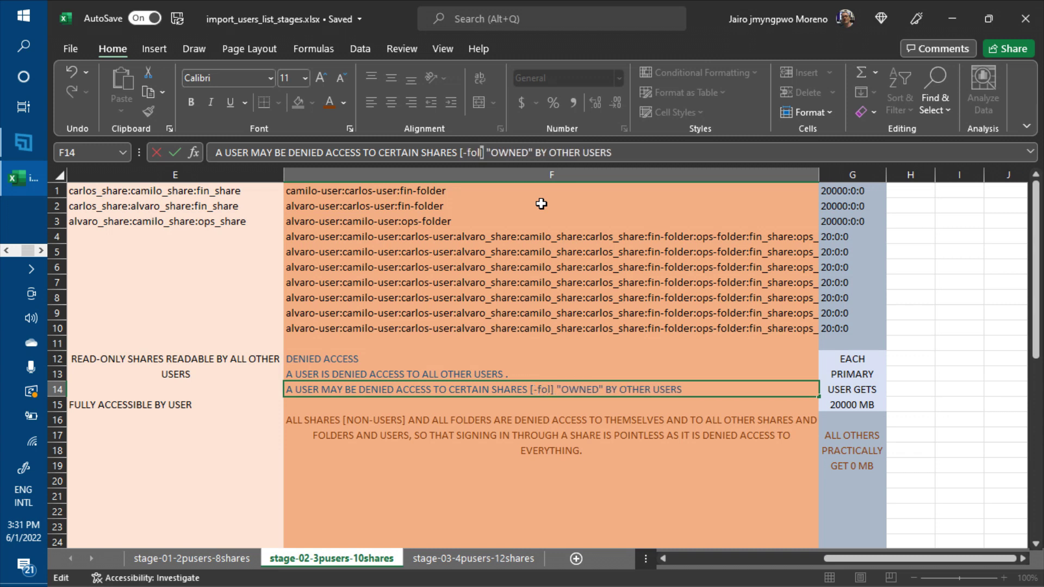
type("FOLDER")
key("Return")
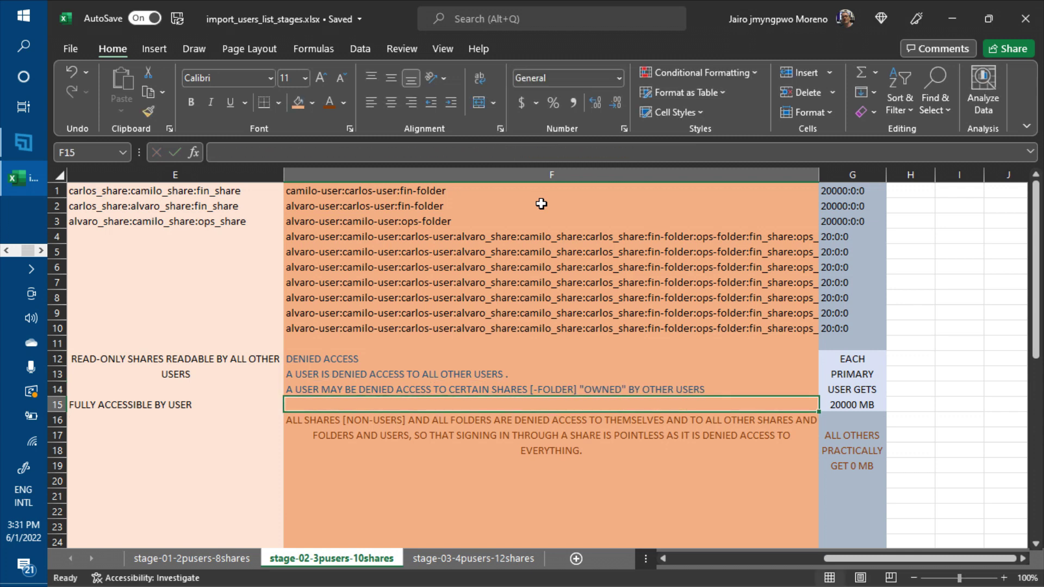
Replace "OWNED" with MAINTAINED in F14.
left_click(510, 389)
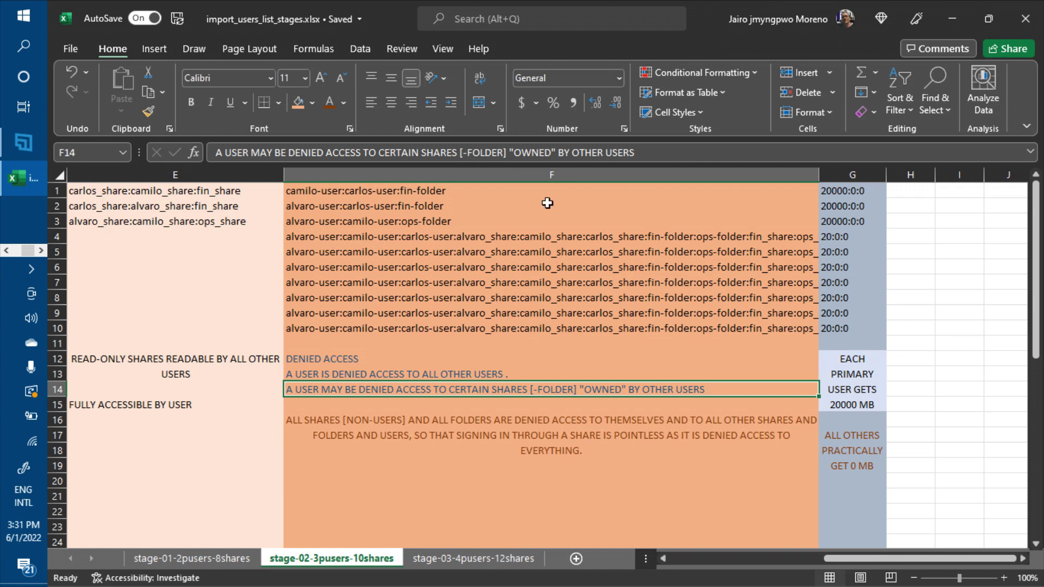
left_click(510, 152)
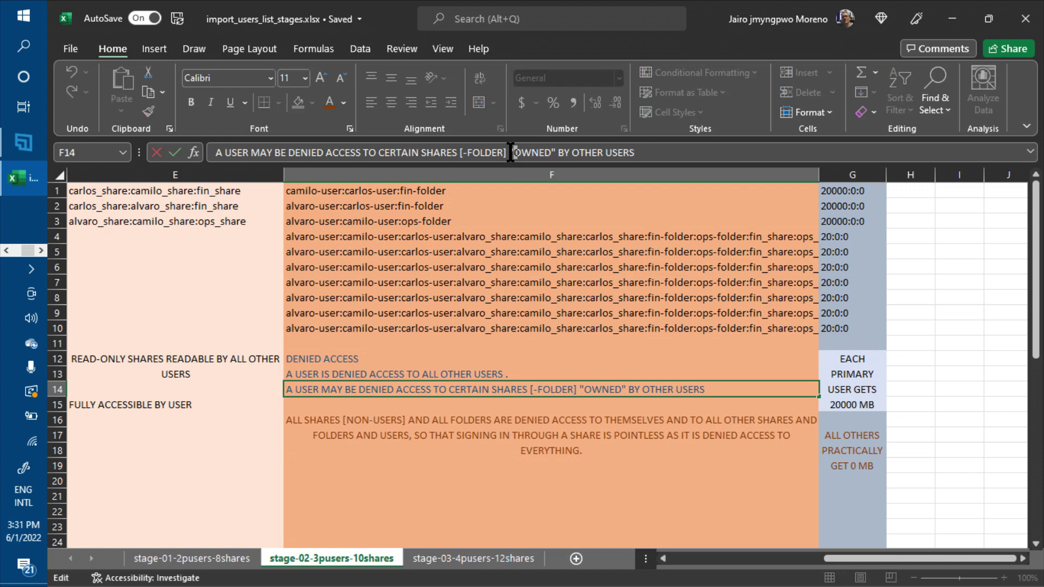
key("shift+Right")
key("shift+Right")
key("shift+Right")
key("shift+Right")
key("shift+Right")
type("MAINTAINED")
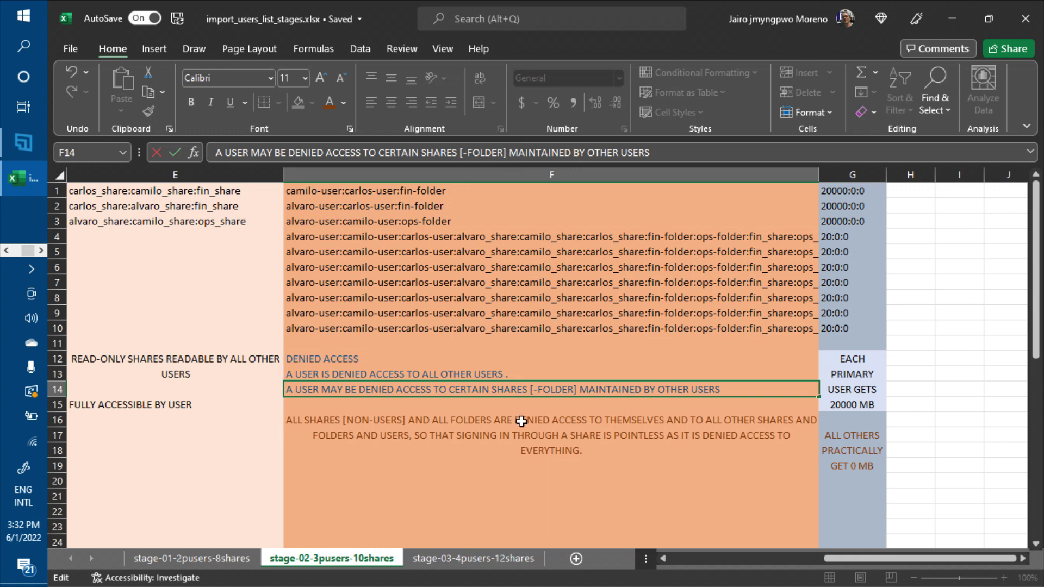
left_click(521, 421)
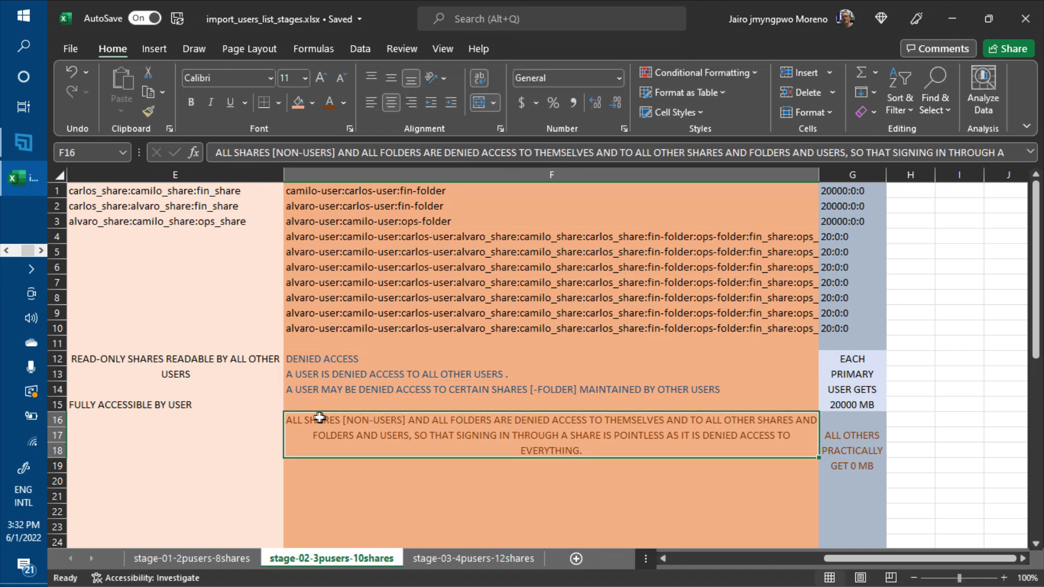
On stage-01-2pusers-8shares, replace "OWNED" with MAINTAINED in the F14 note.
left_click(220, 561)
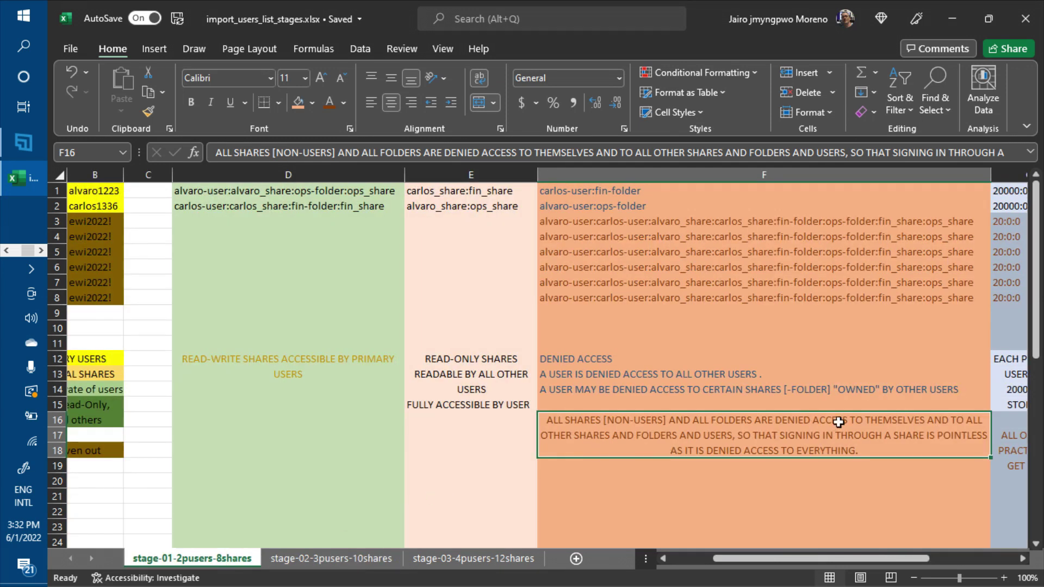
left_click(819, 389)
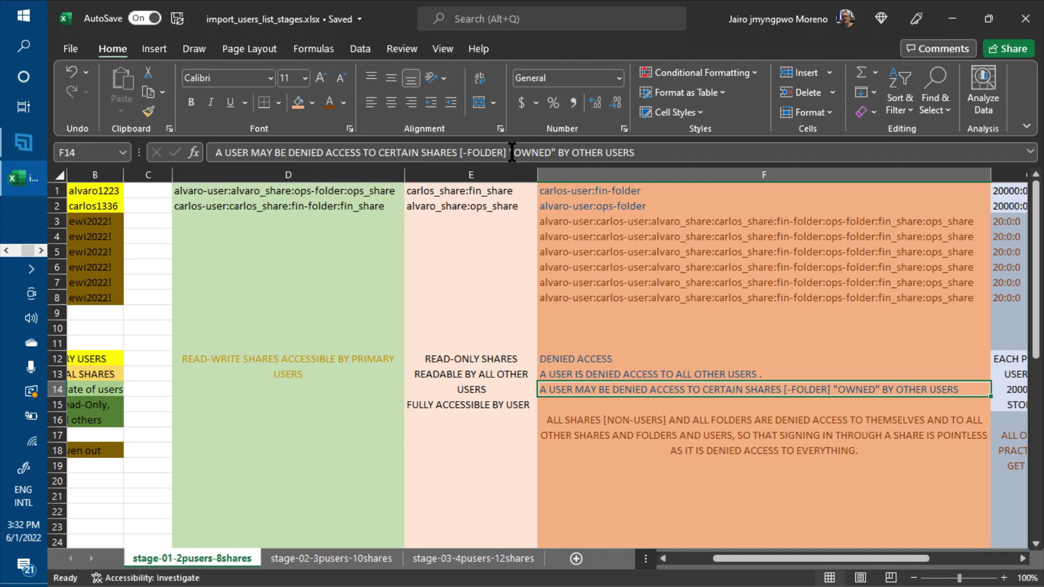
left_click_drag(509, 152, 555, 153)
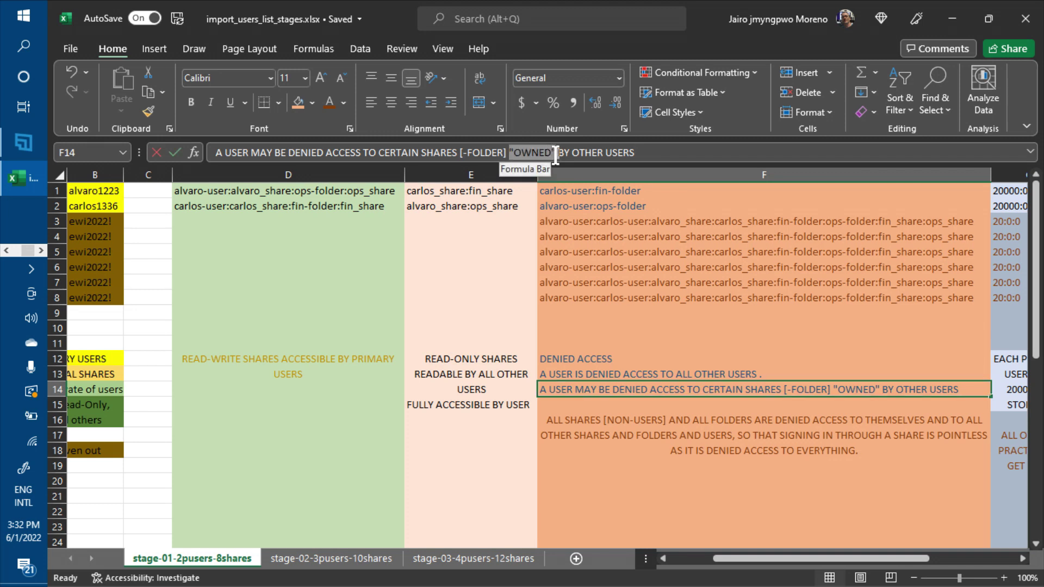
left_click_drag(555, 153, 590, 261)
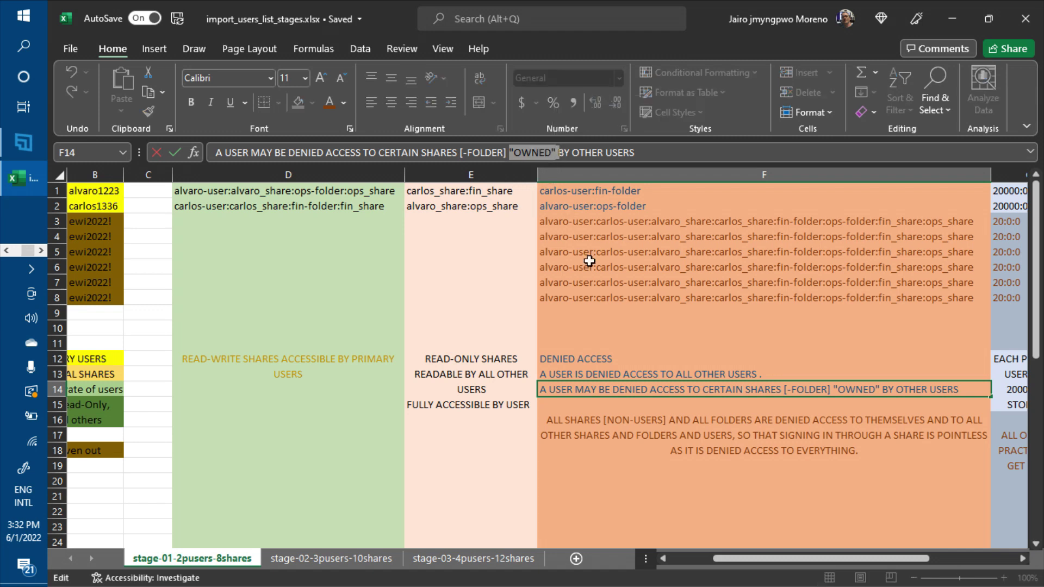
type("MAINTAINED")
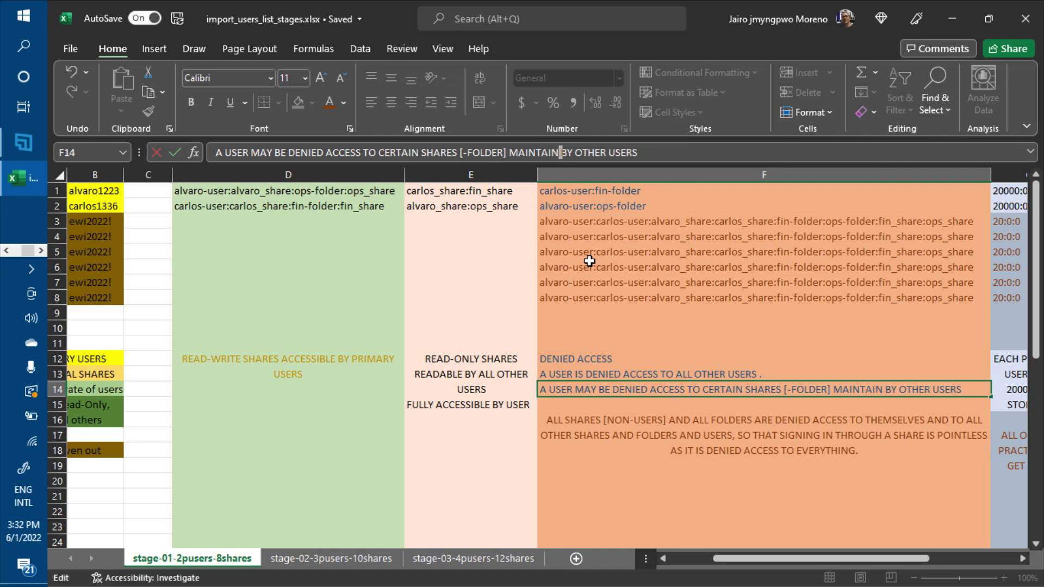
key("Return")
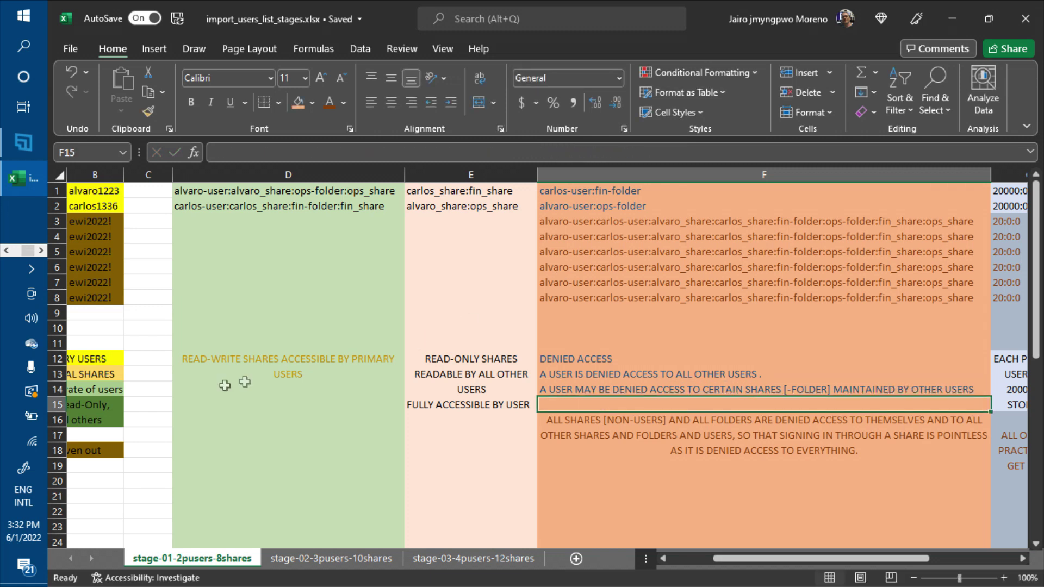
left_click(144, 388)
Enter the note 'GROUPS NOT BEING USED' in cell C20.
key("Up")
key("Up")
key("ctrl+Up")
key("Down")
key("Down")
key("Down")
key("Down")
key("Down")
key("Down")
key("Down")
key("Down")
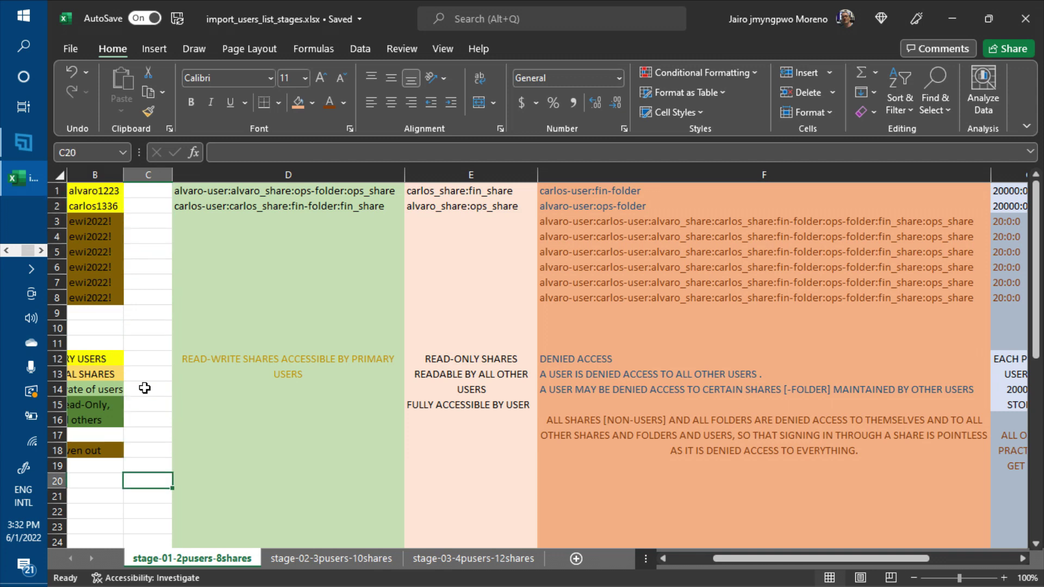
type("GROUPS")
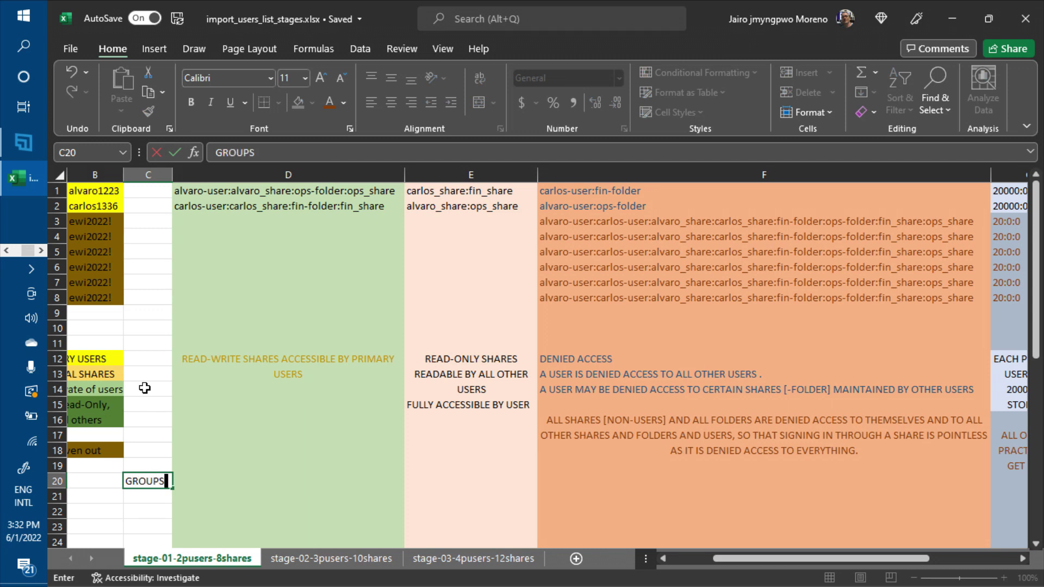
type(" N OT BEING USED")
key("Return")
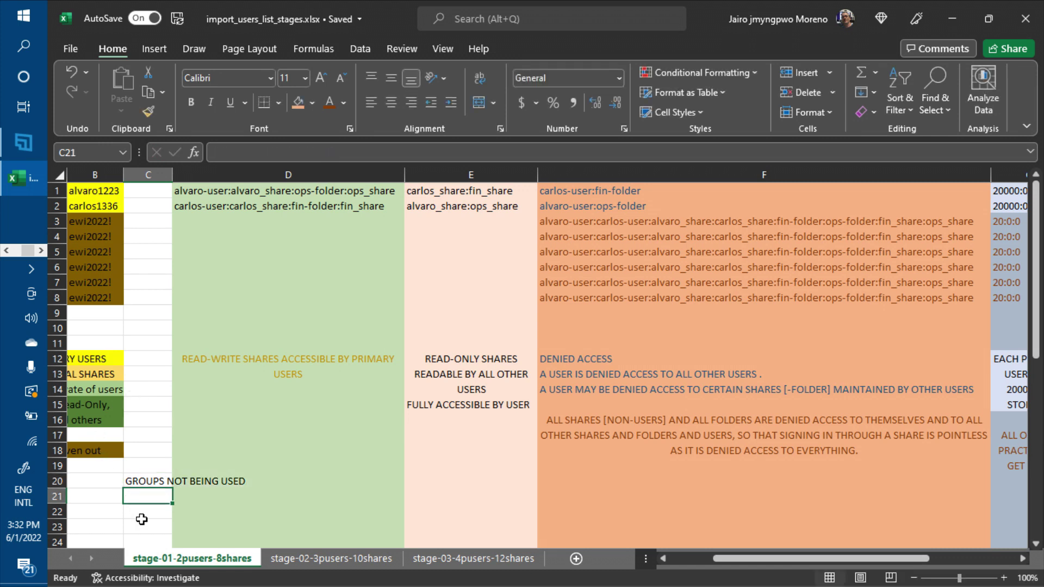
Merge and centre C20:C23 and wrap the note text.
left_click(145, 479)
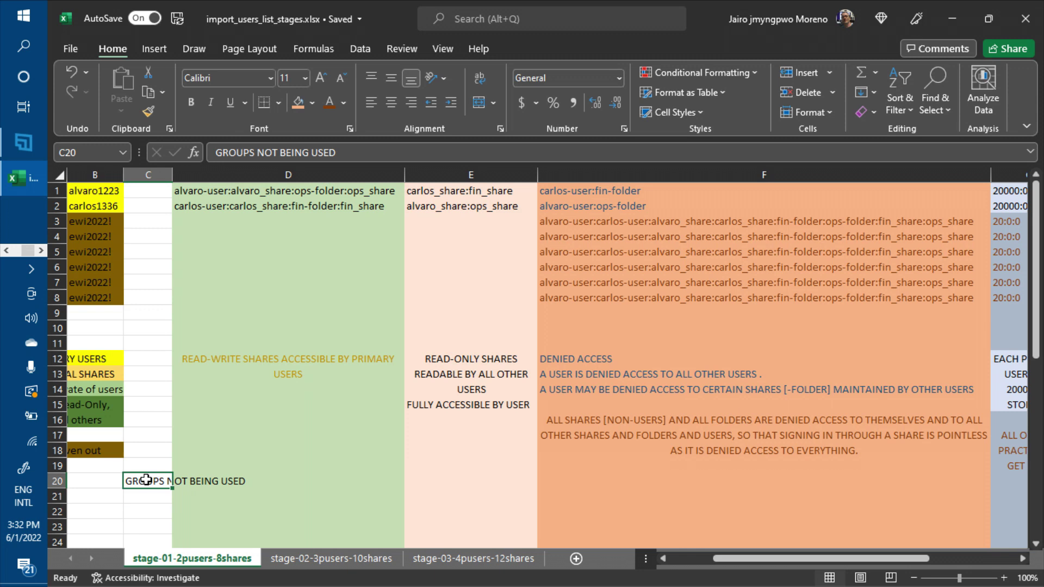
left_click(144, 531, "shift")
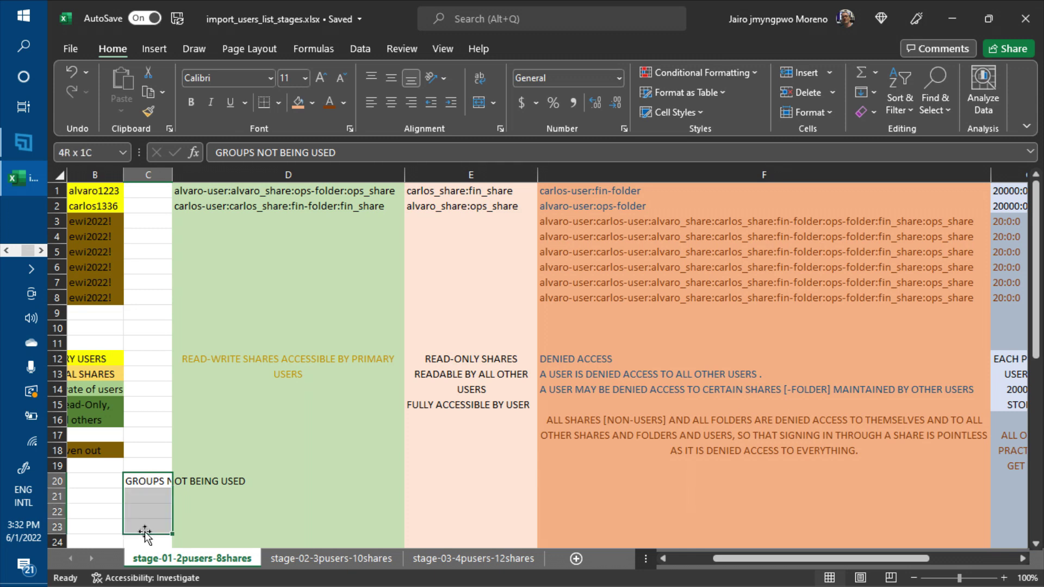
left_click(477, 102)
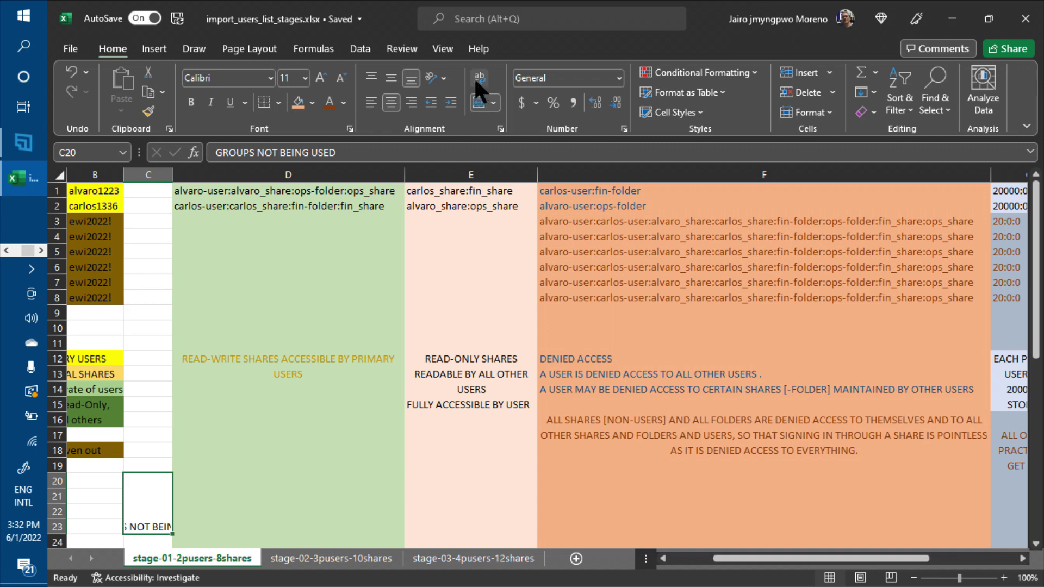
left_click(479, 79)
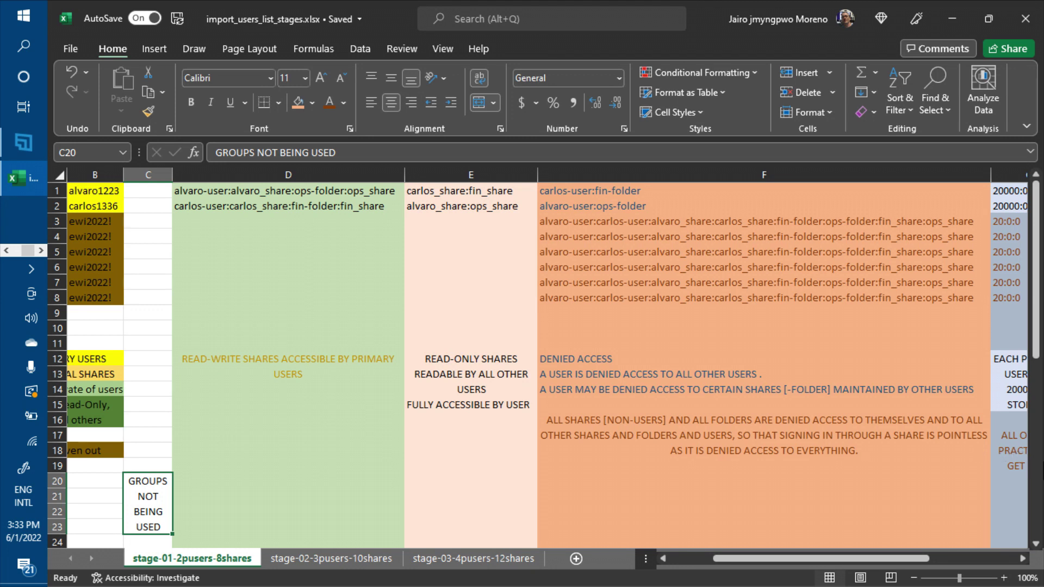
left_click(1038, 472)
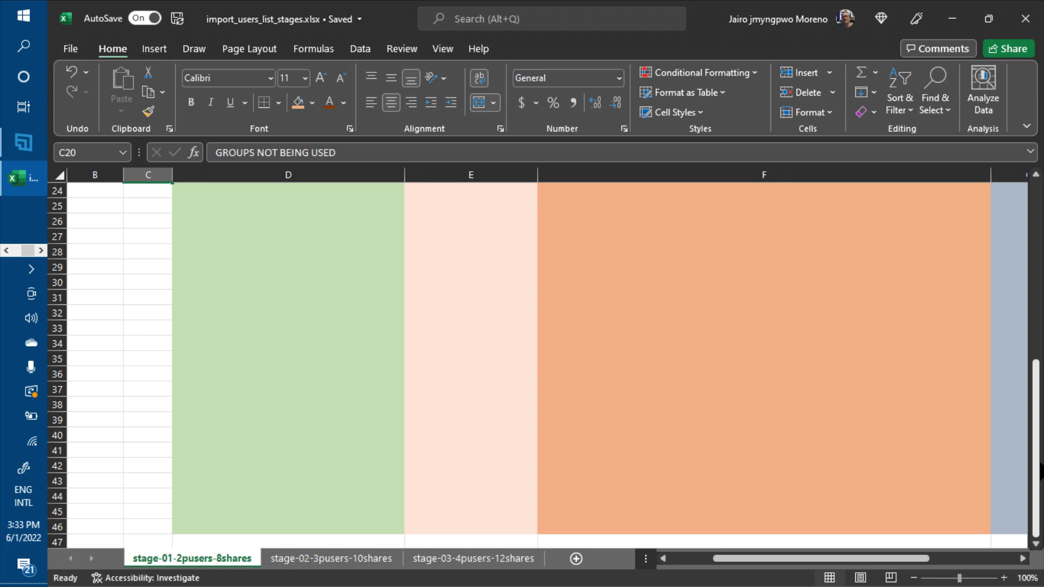
left_click_drag(1040, 469, 1039, 280)
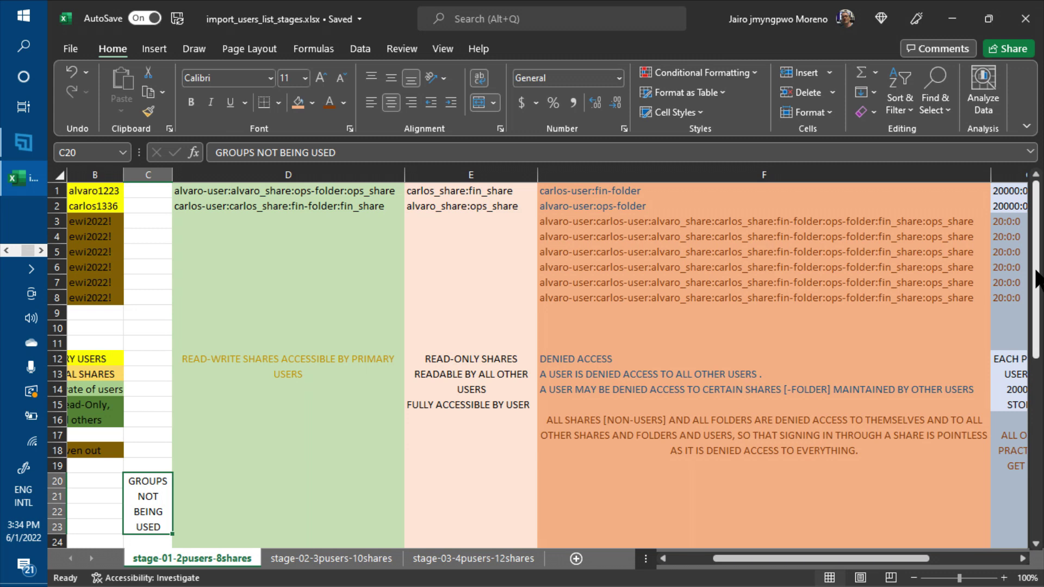
mouse_move(809, 559)
left_mouse_down()
mouse_move(713, 581)
mouse_move(698, 560)
left_mouse_up()
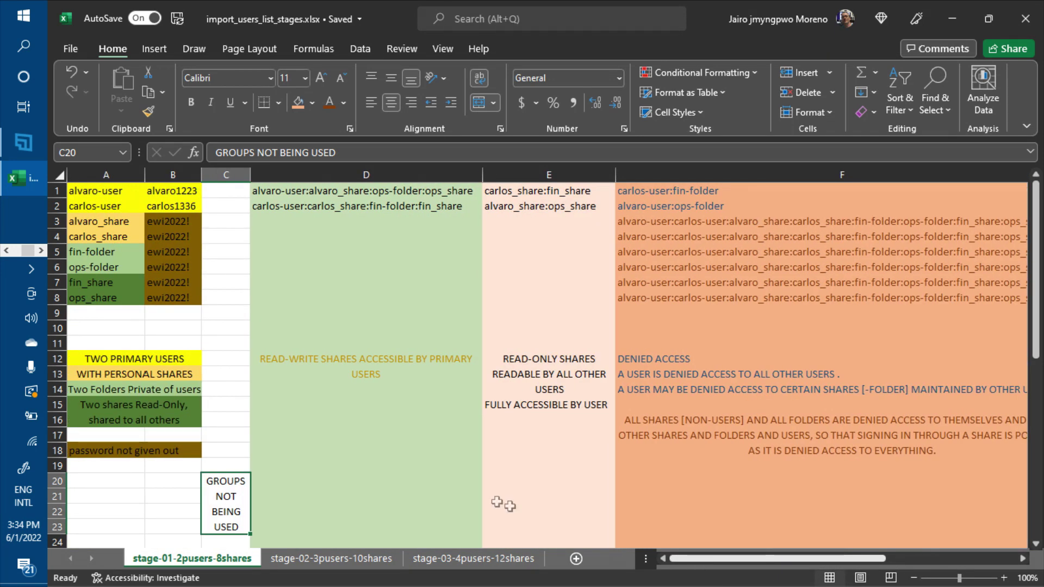
left_click(77, 363)
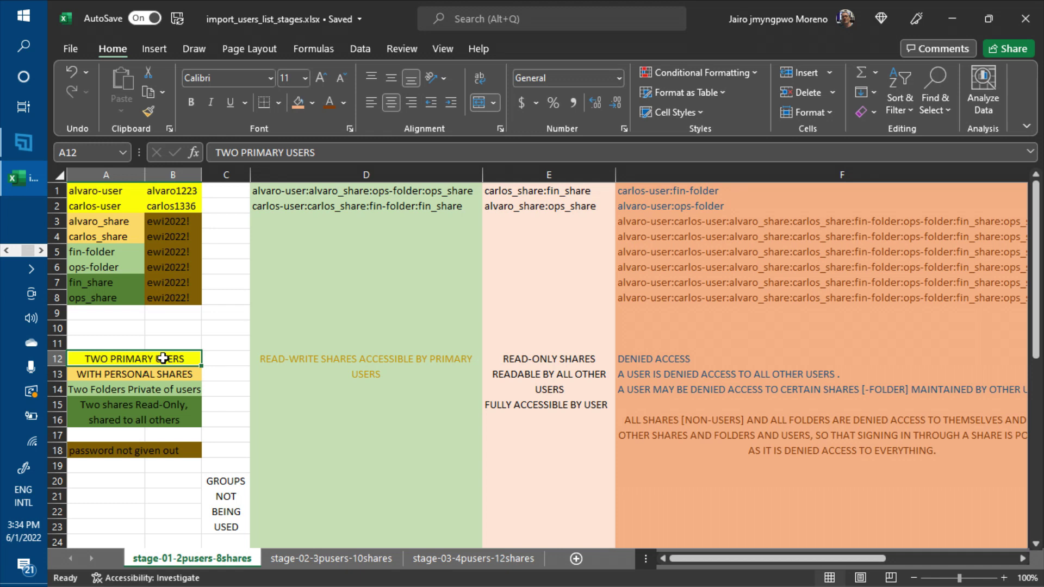
left_click(314, 559)
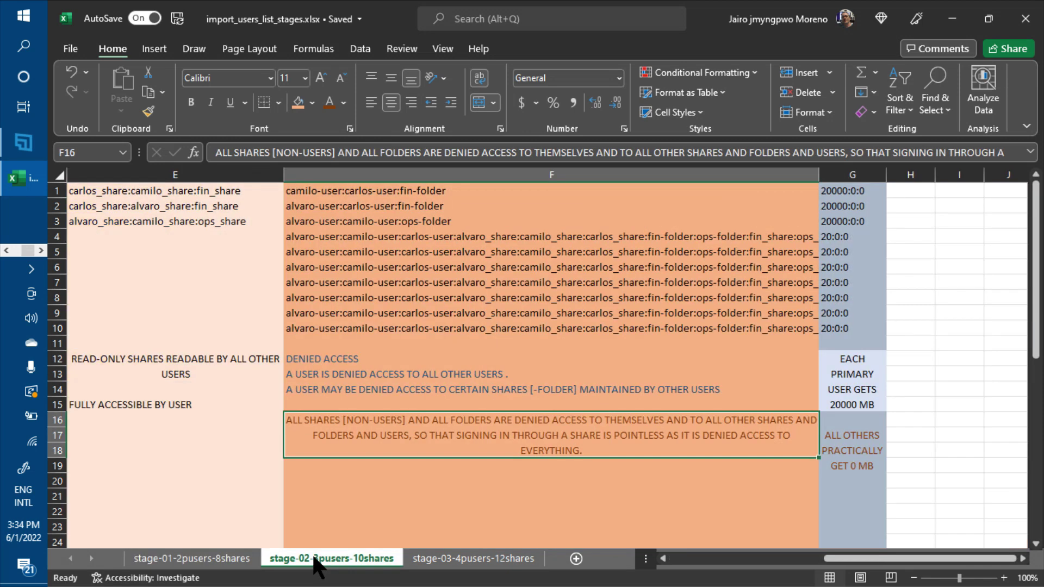
left_click(240, 463)
key("Left")
key("Left")
key("Left")
key("Left")
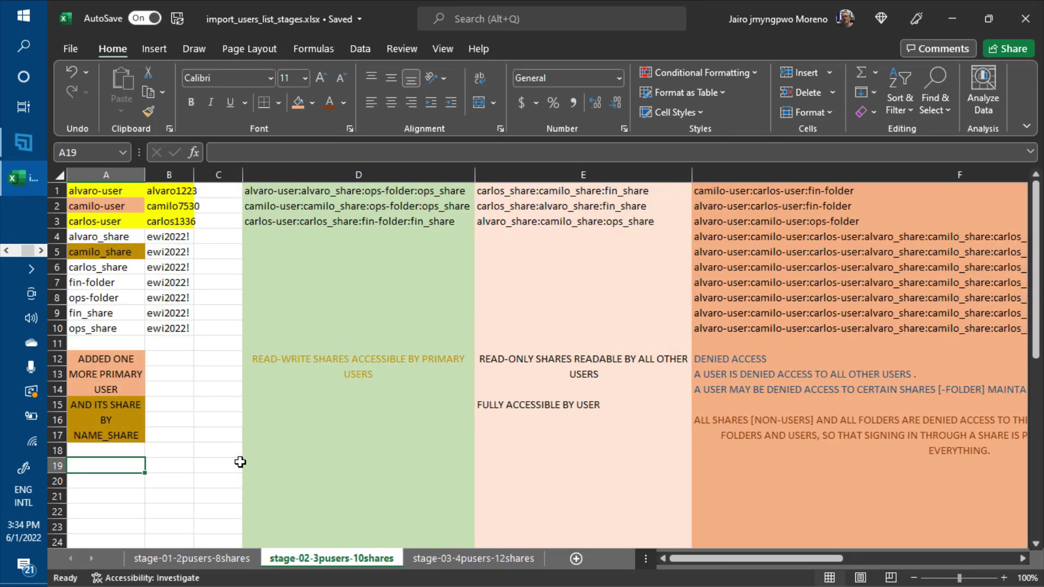
key("Up")
key("Up")
key("Up")
key("Up")
key("Down")
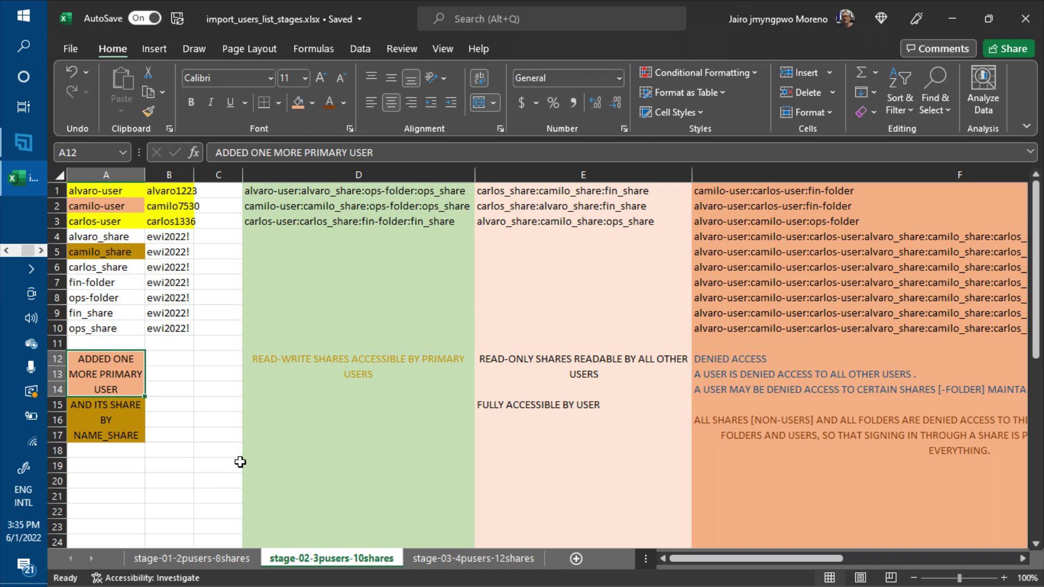
key("shift+Down")
key("shift+Right")
key("shift+Right")
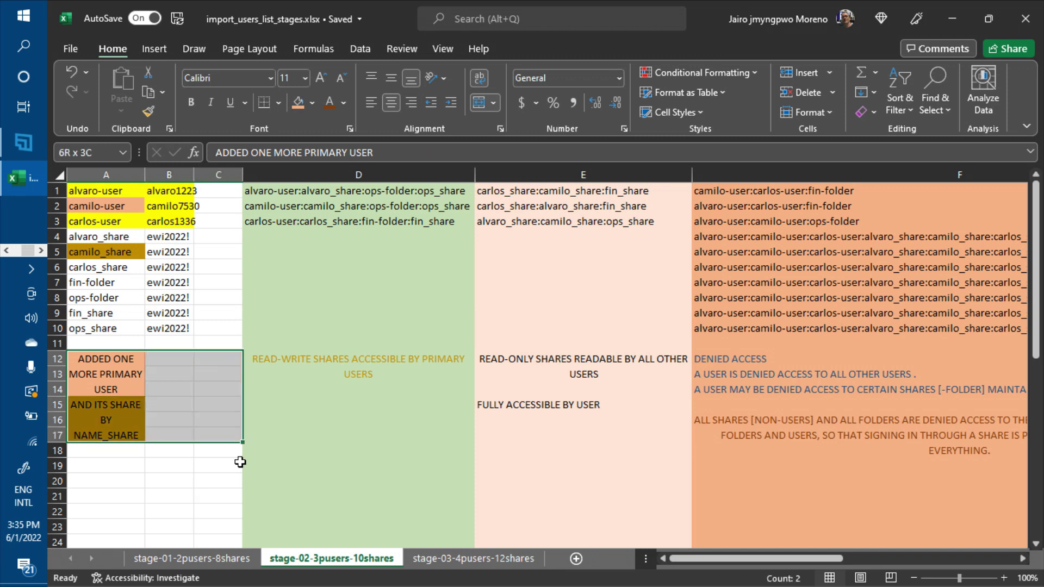
key("shift+Right")
key("shift+Right")
key("shift+Right")
key("shift+Right")
key("shift+Down")
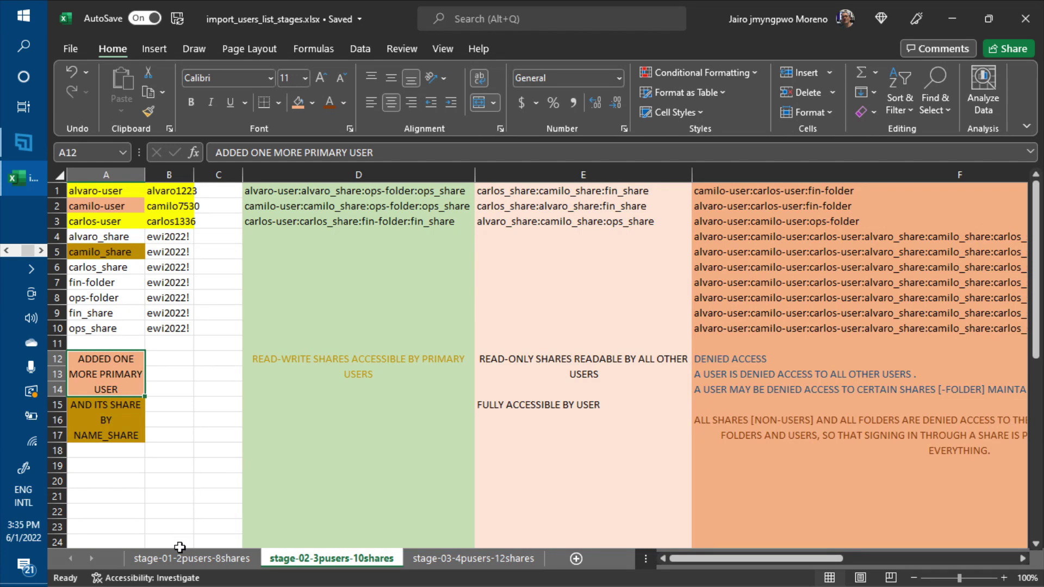
left_click(183, 558)
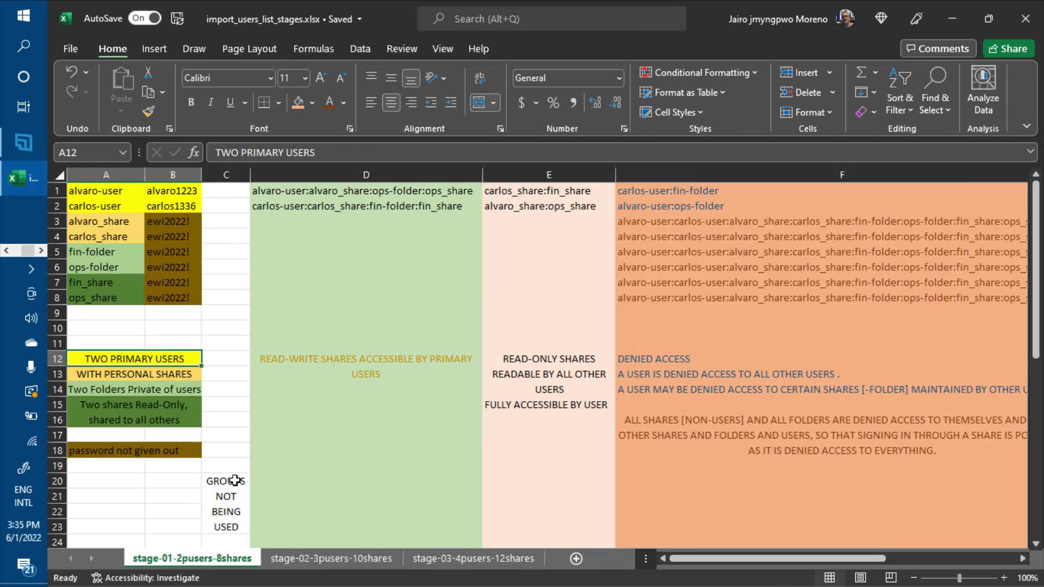
left_click(235, 481)
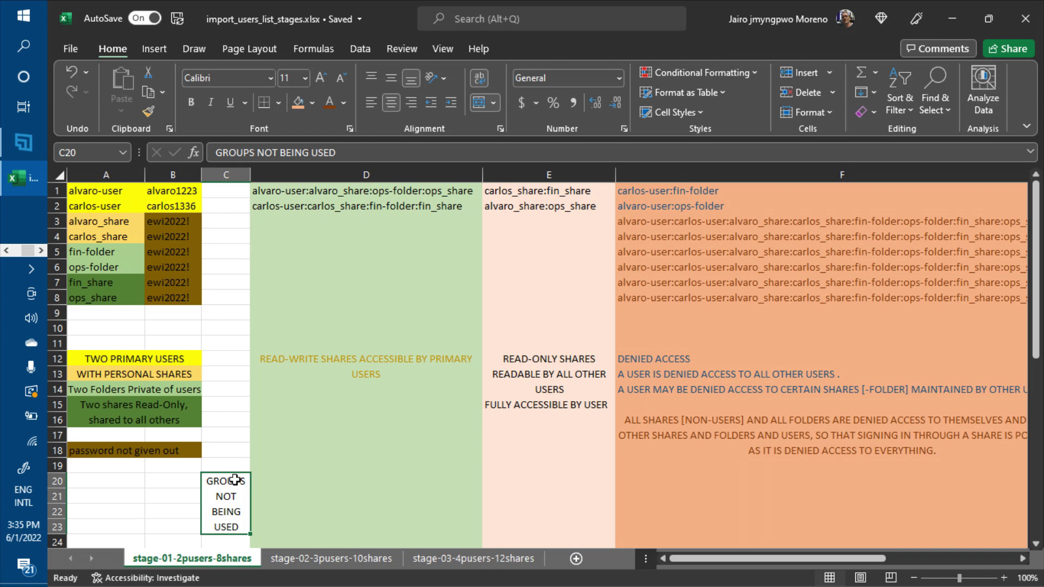
Fill the merged C20:C23 note with Black, Text 1, Lighter 35%.
left_click(313, 102)
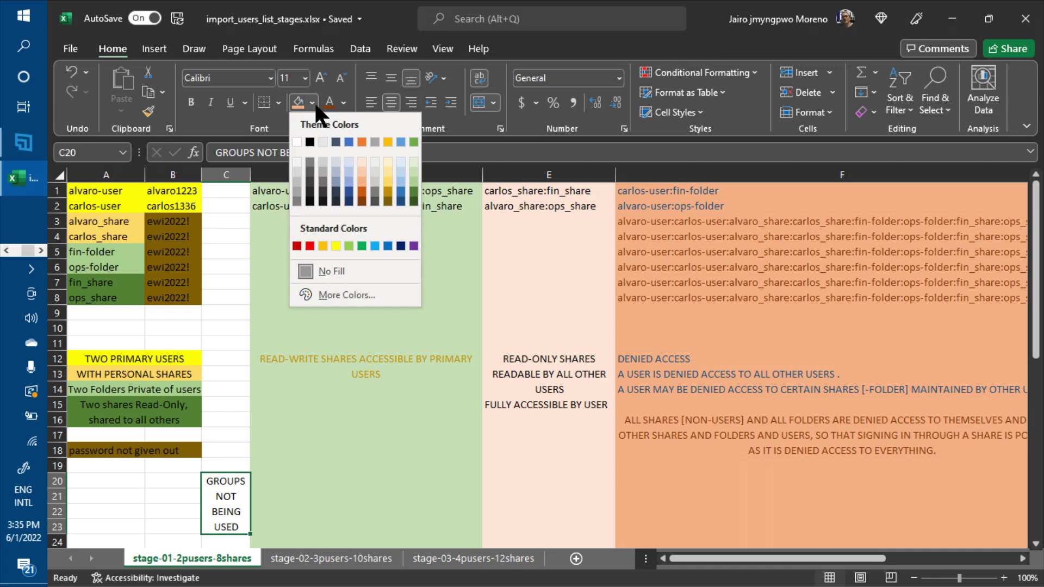
left_click(309, 162)
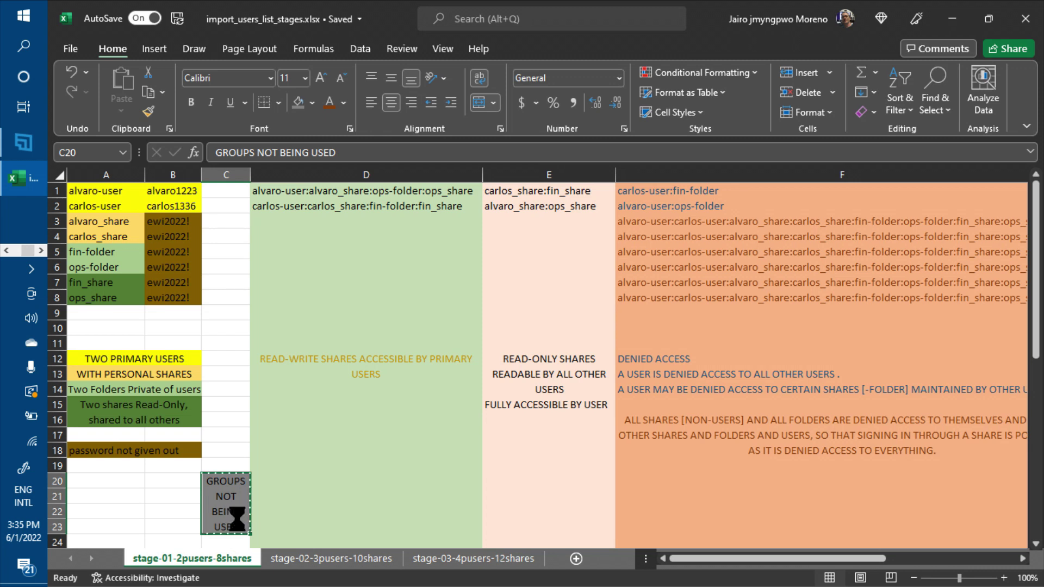
Move the grey GROUPS NOT BEING USED block up to C12:C15 on stage-01.
key("ctrl+c")
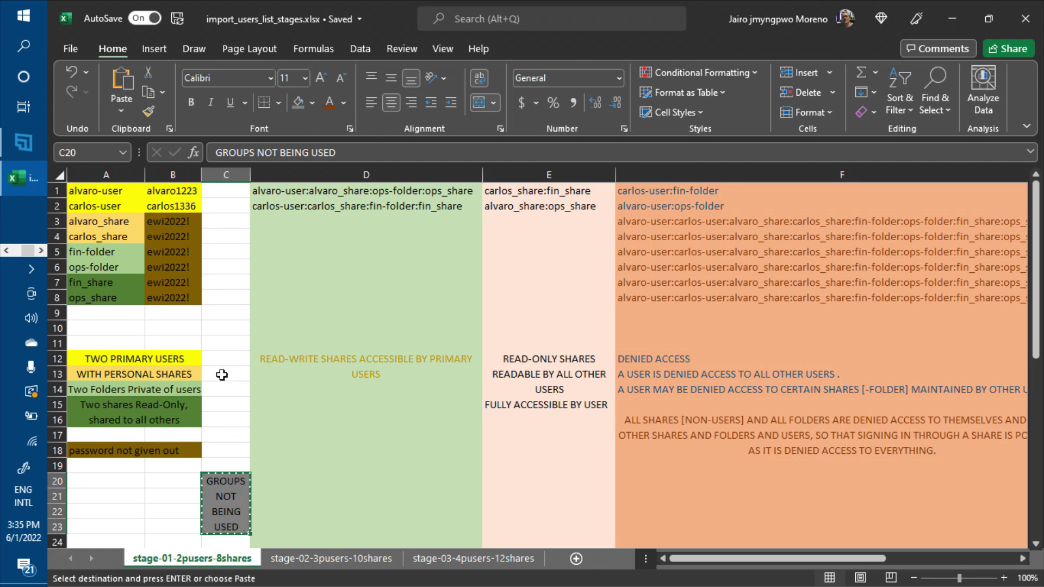
left_click(218, 359)
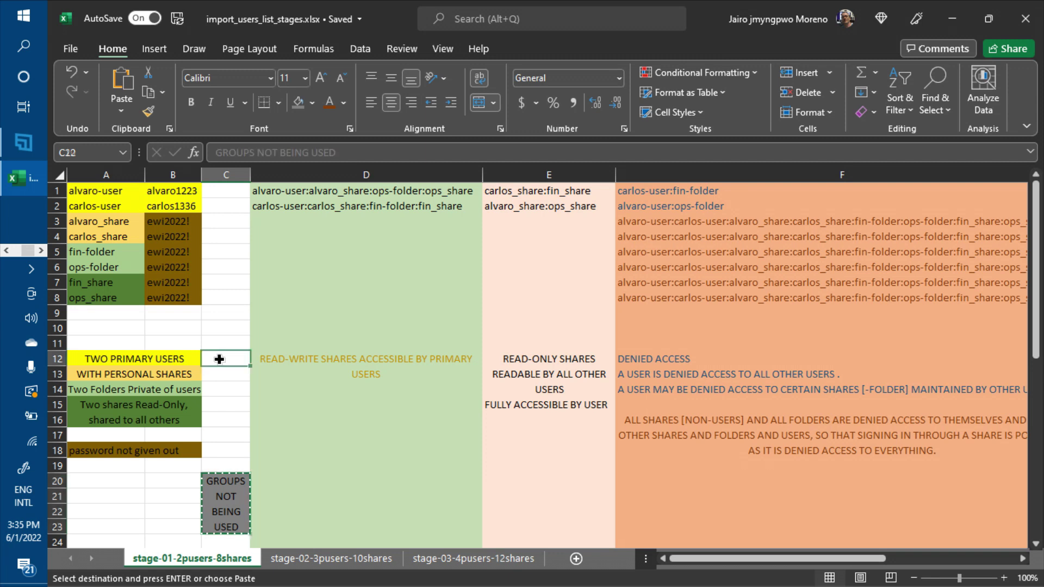
key("ctrl+v")
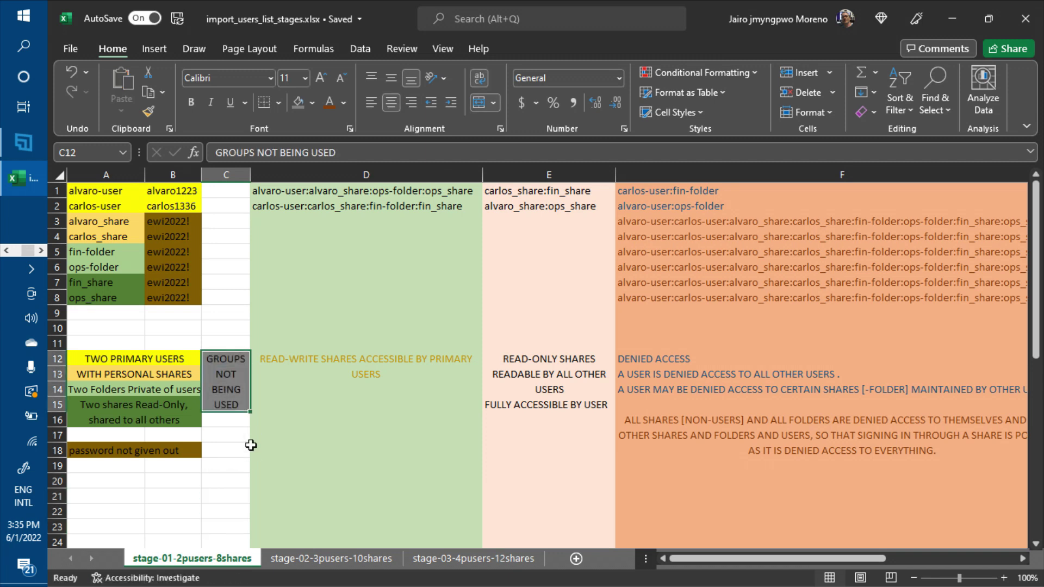
left_click(231, 422)
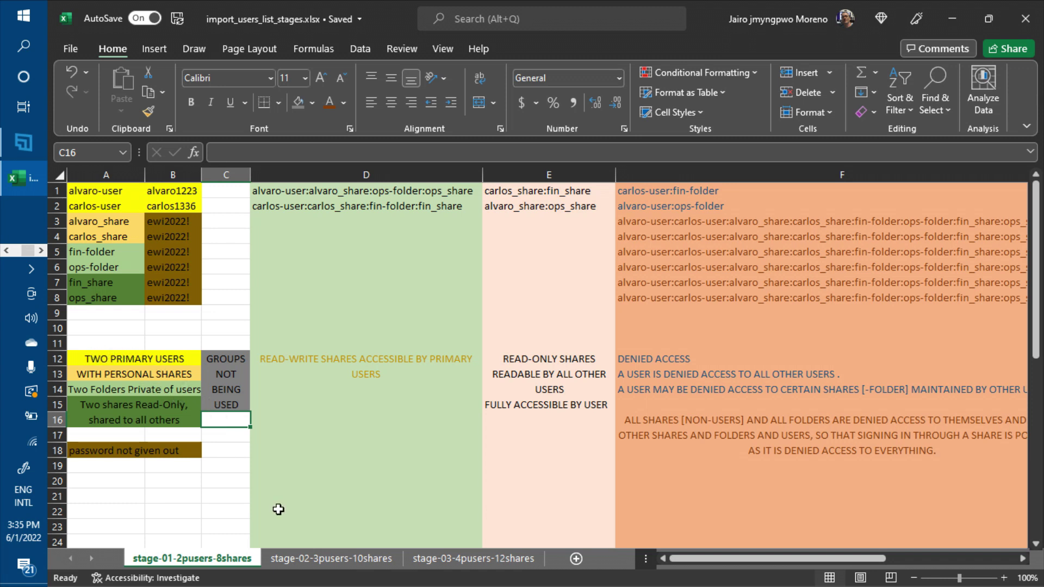
Copy the note block into C12:C15 on the stage-02 sheet.
left_click(230, 360)
key("ctrl+c")
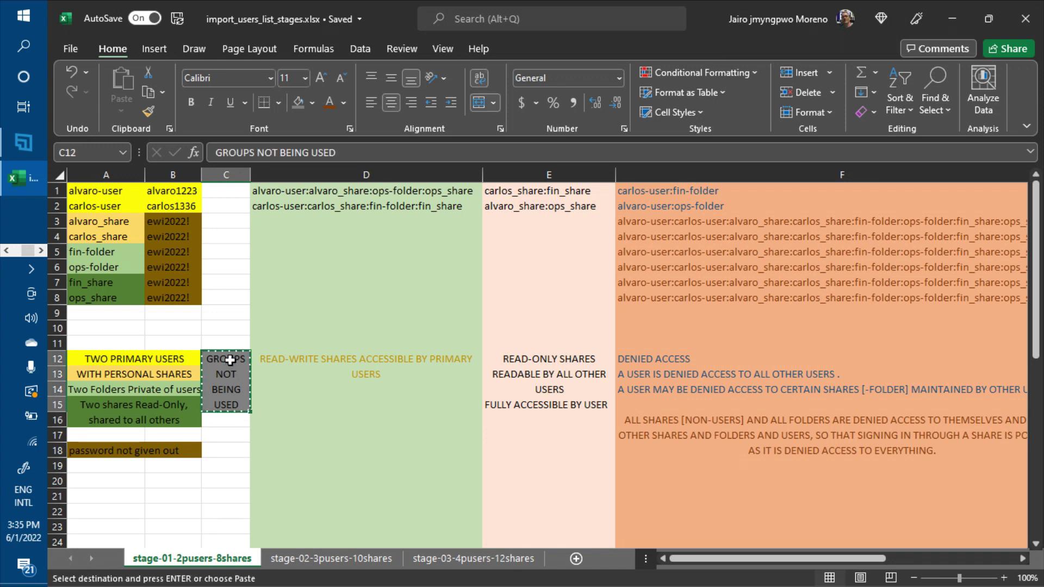
left_click(297, 558)
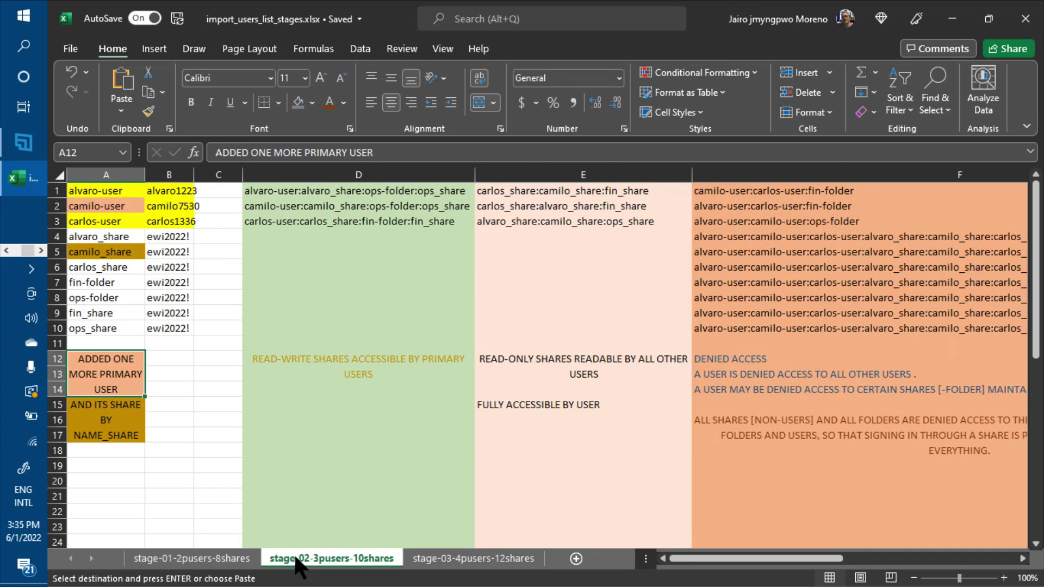
left_click(205, 360)
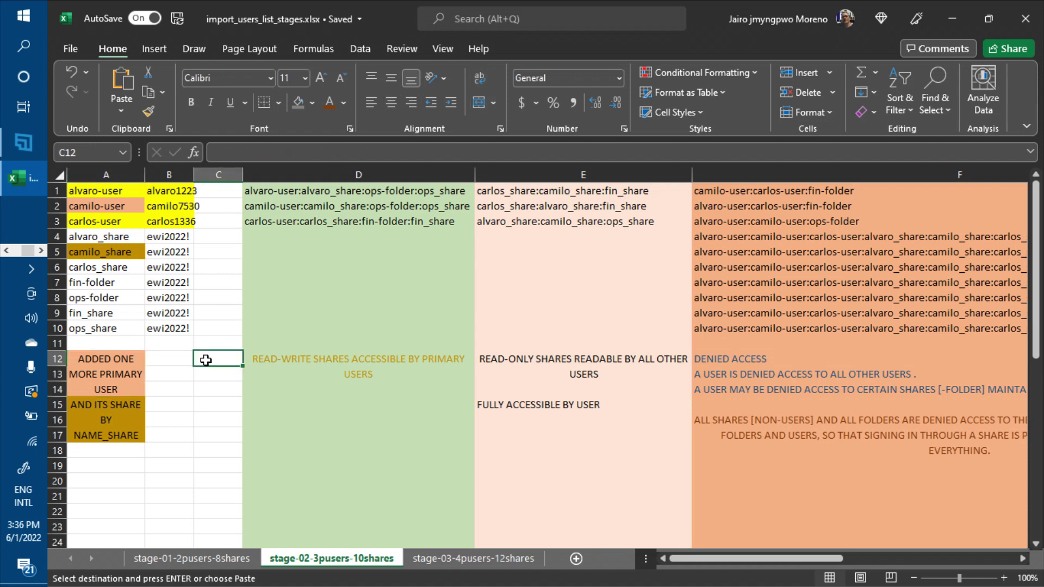
key("ctrl+v")
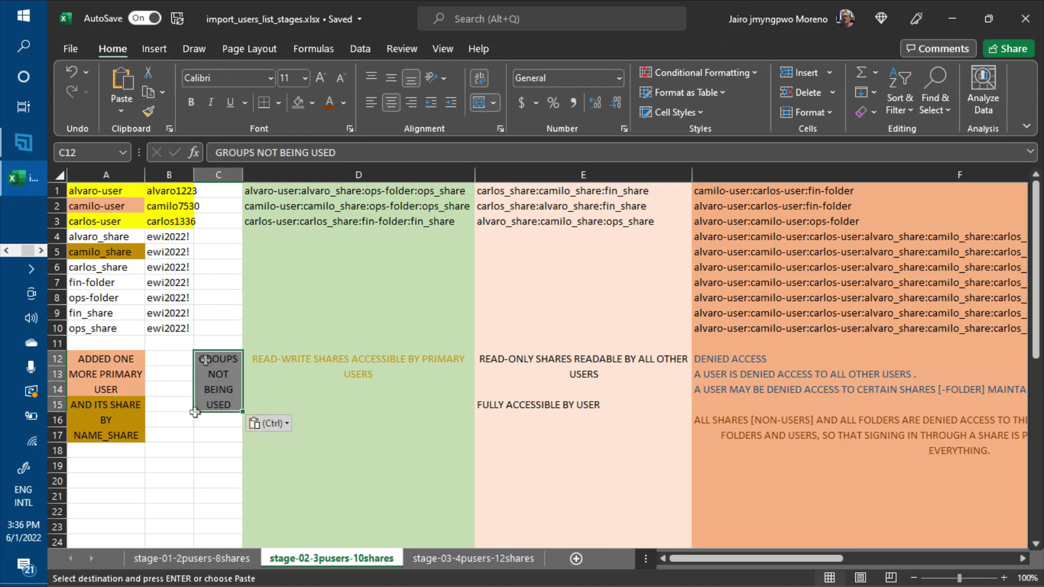
left_click(201, 558)
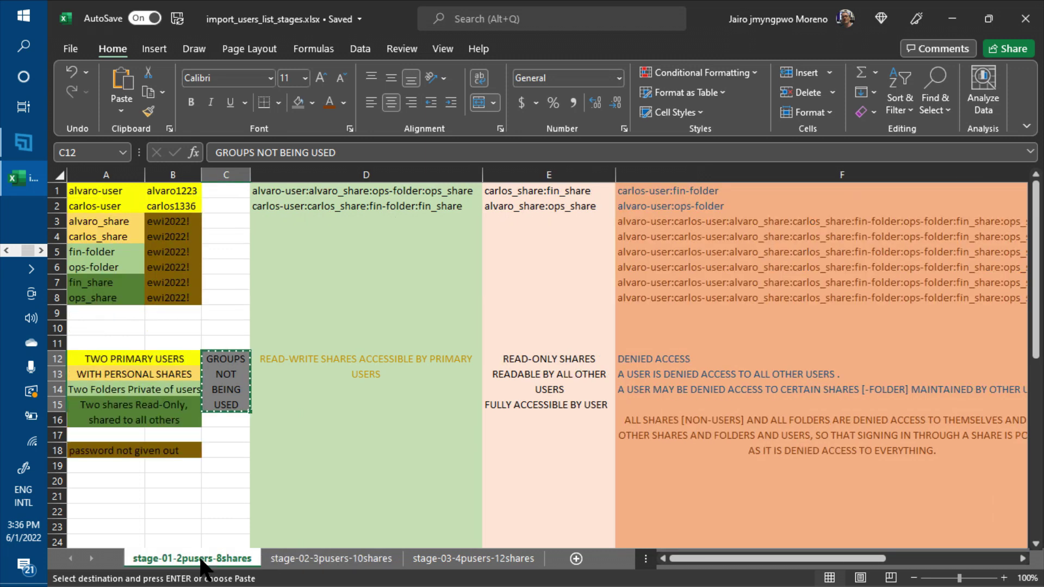
Copy the dark-filled password cells from column B on stage-01.
left_click(168, 222)
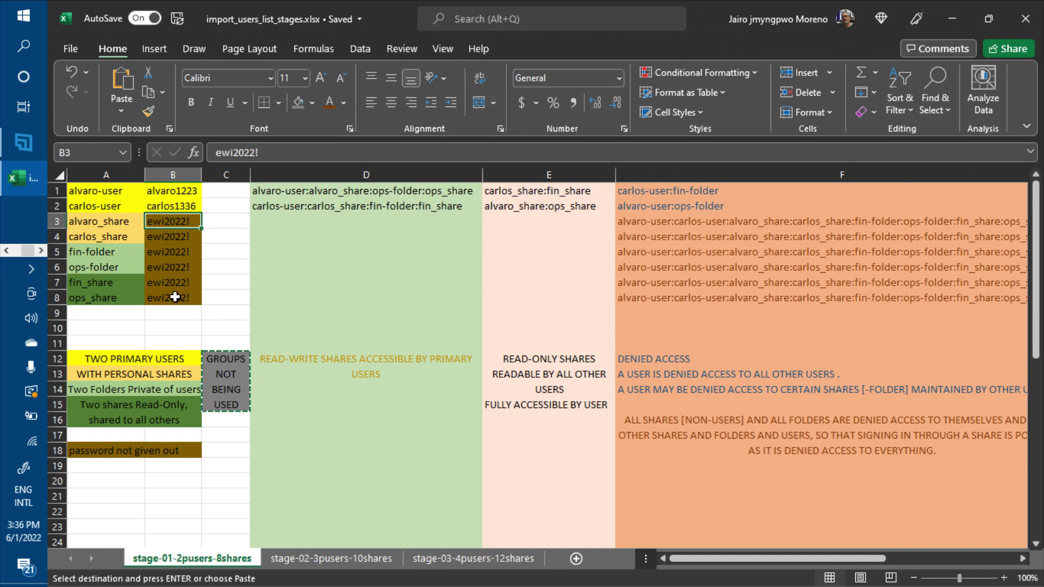
left_click_drag(175, 293, 174, 297)
key("ctrl+q")
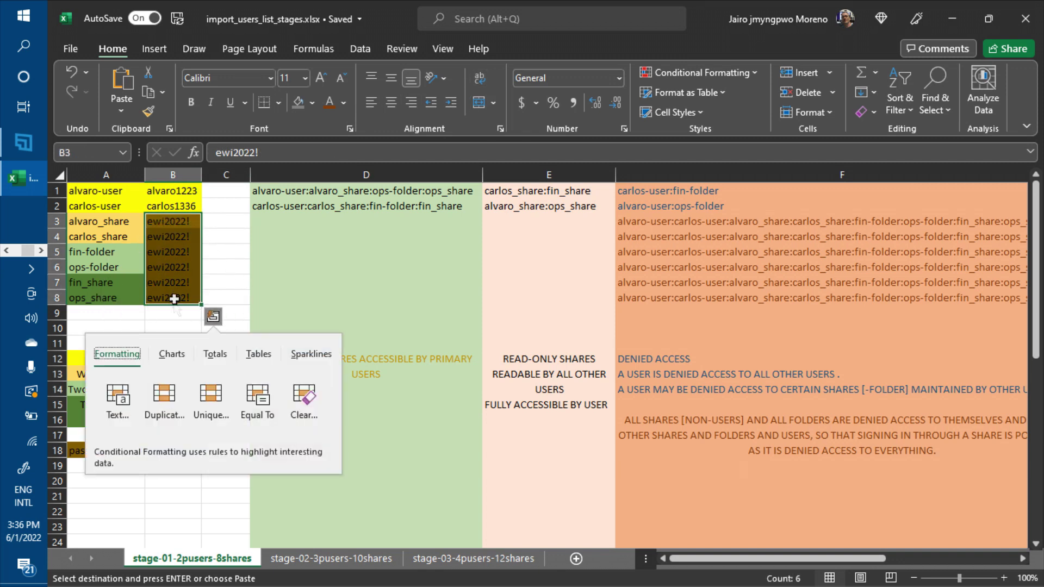
left_click(174, 287)
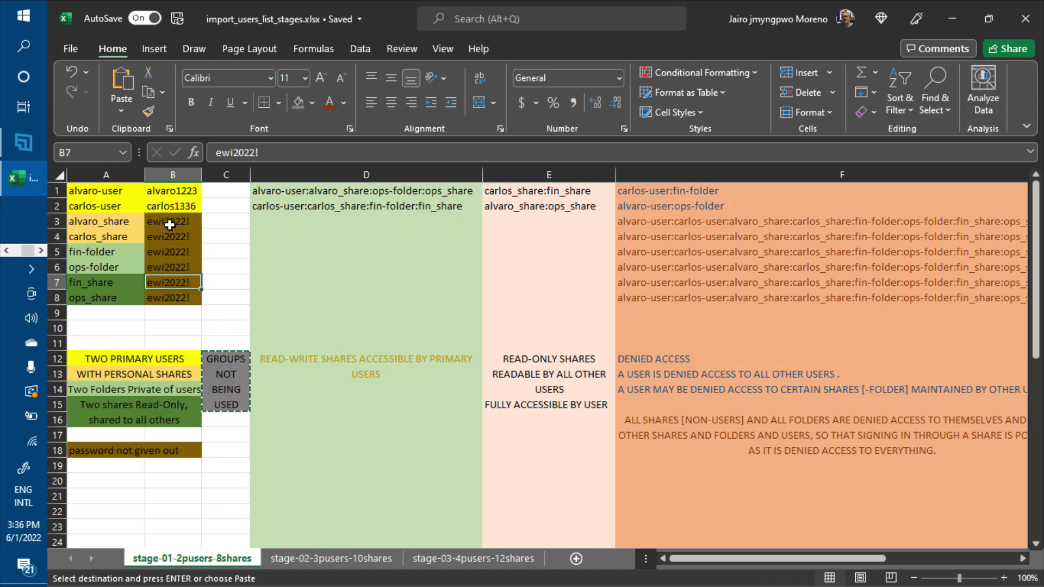
left_click_drag(169, 224, 173, 300)
key("ctrl+c")
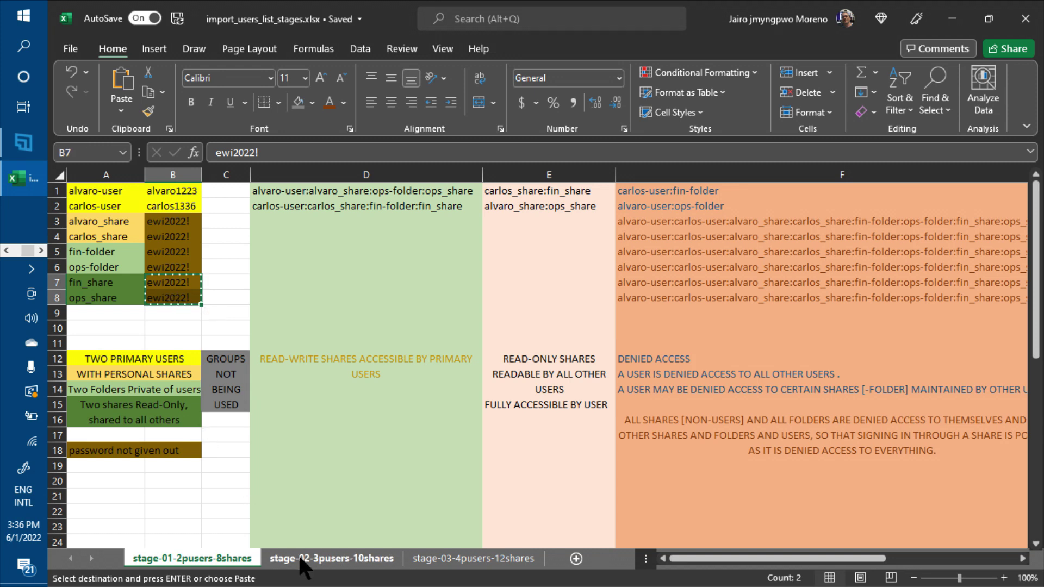
Paste the dark fill onto stage-02 password cells B4, B6, B8 and B9, then return to stage-01.
left_click(302, 560)
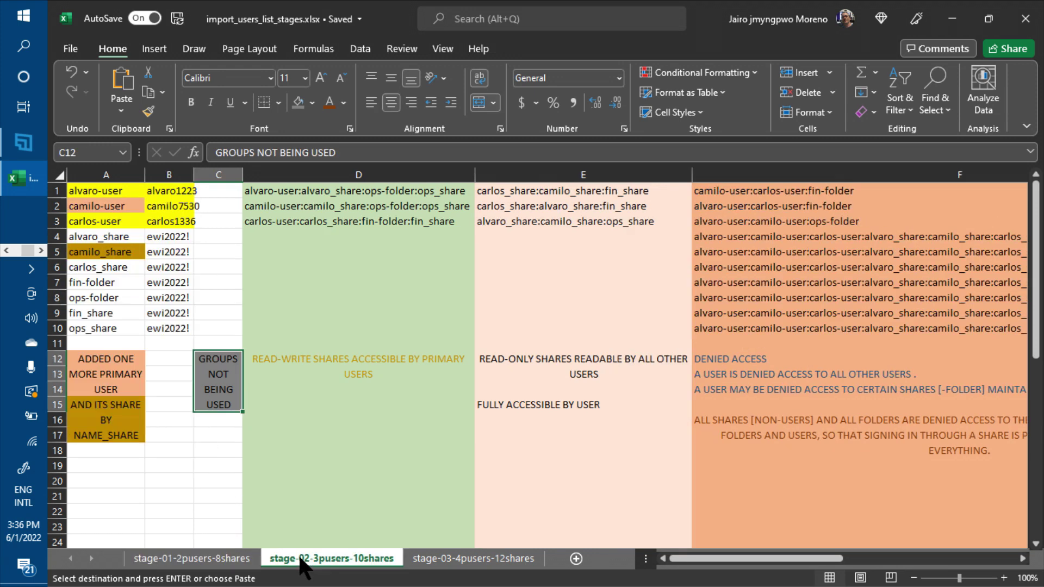
left_click(165, 240)
key("ctrl+v")
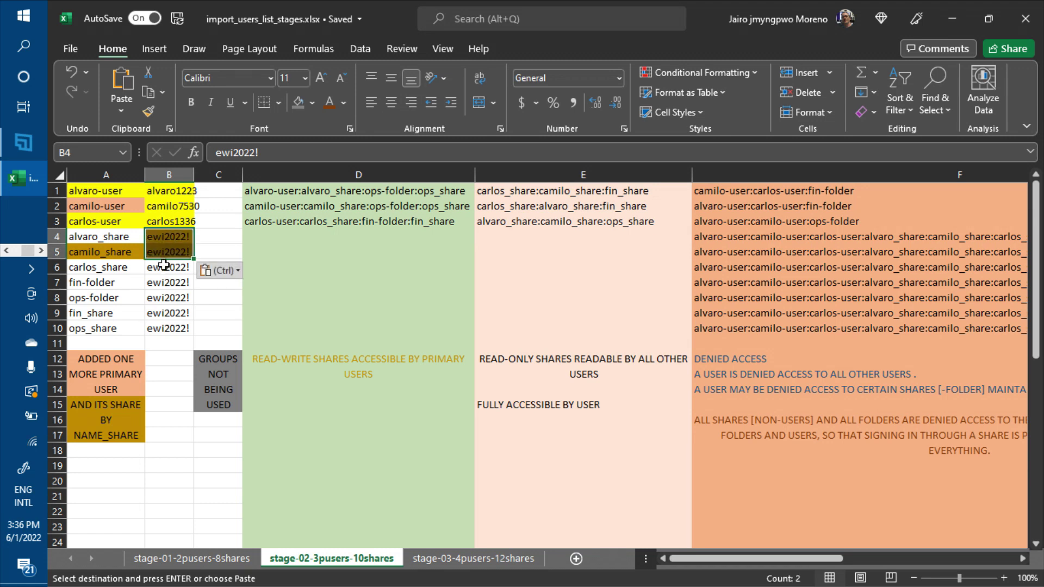
left_click(169, 268)
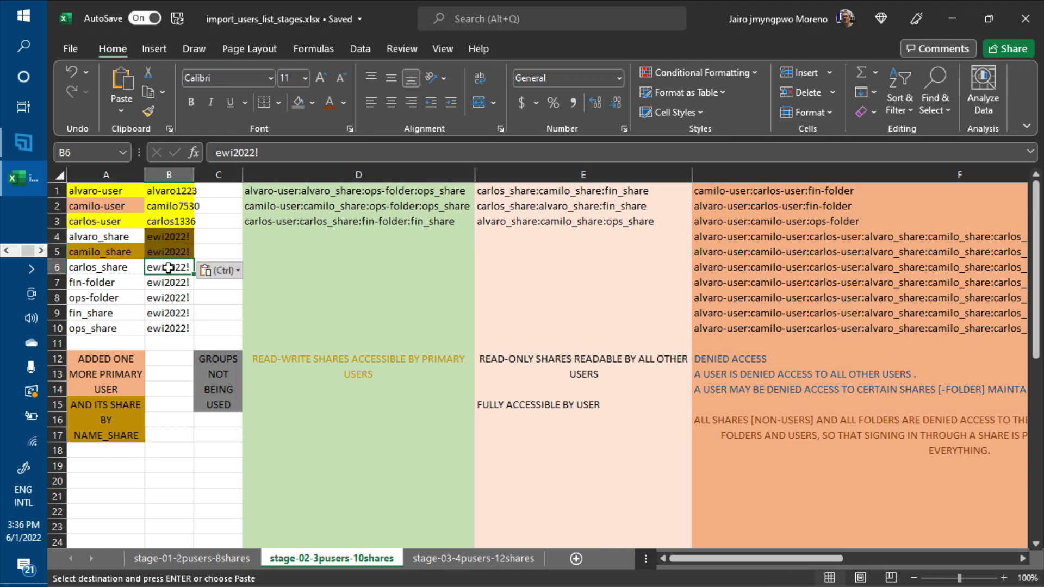
key("ctrl+v")
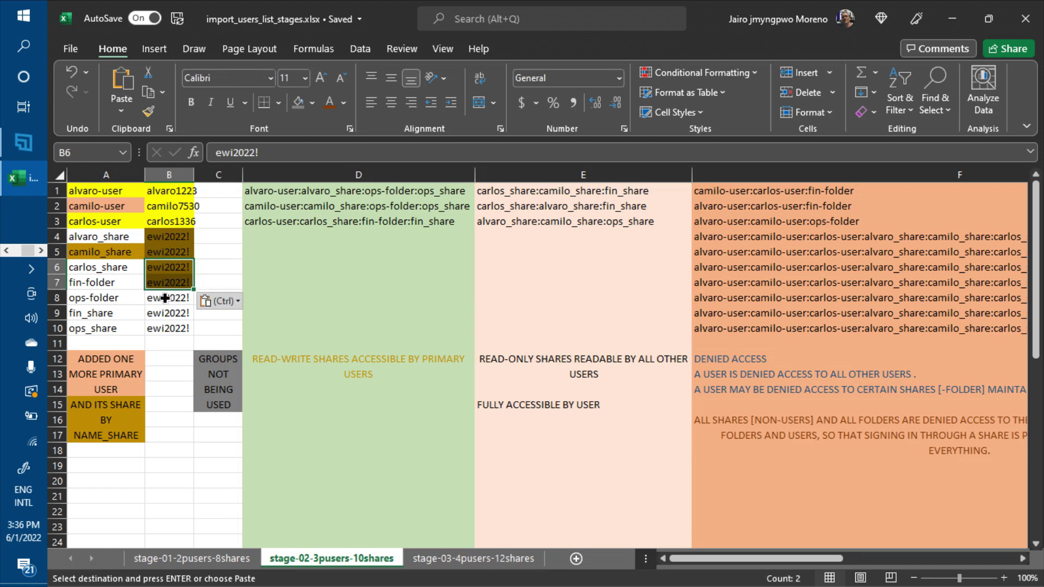
left_click(165, 299)
key("ctrl+v")
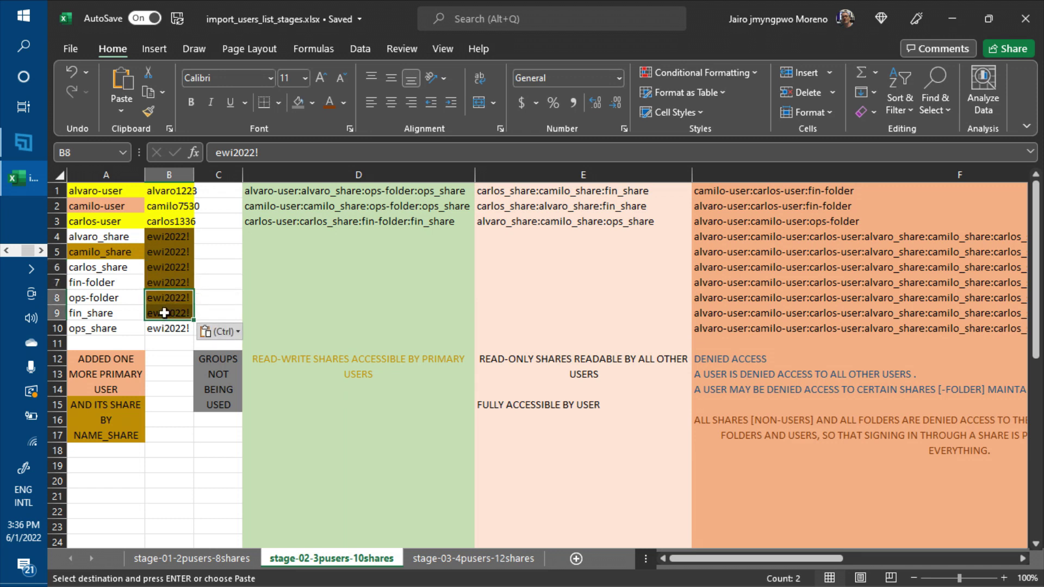
left_click(164, 314)
key("ctrl+v")
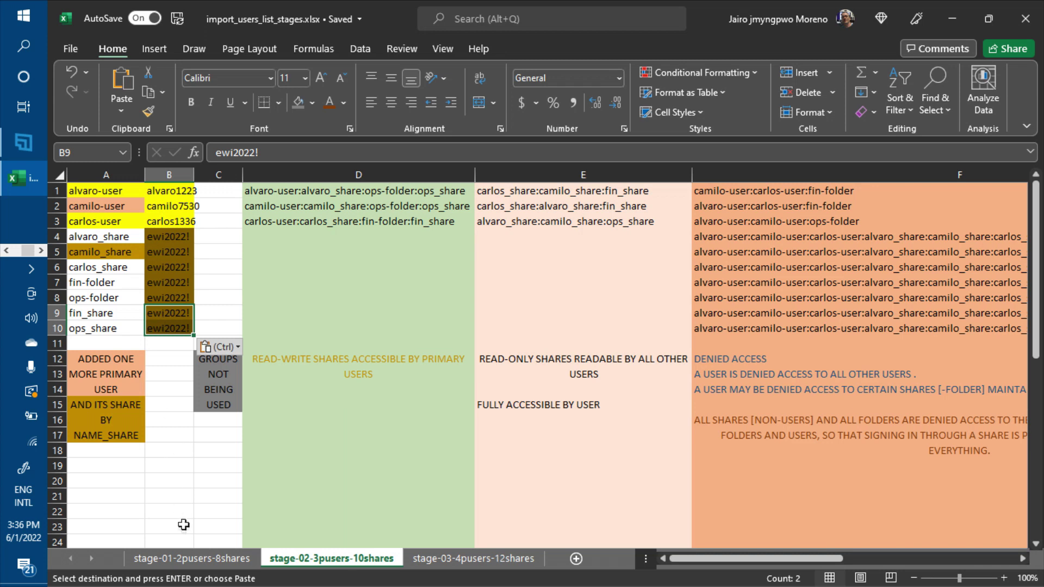
left_click(187, 560)
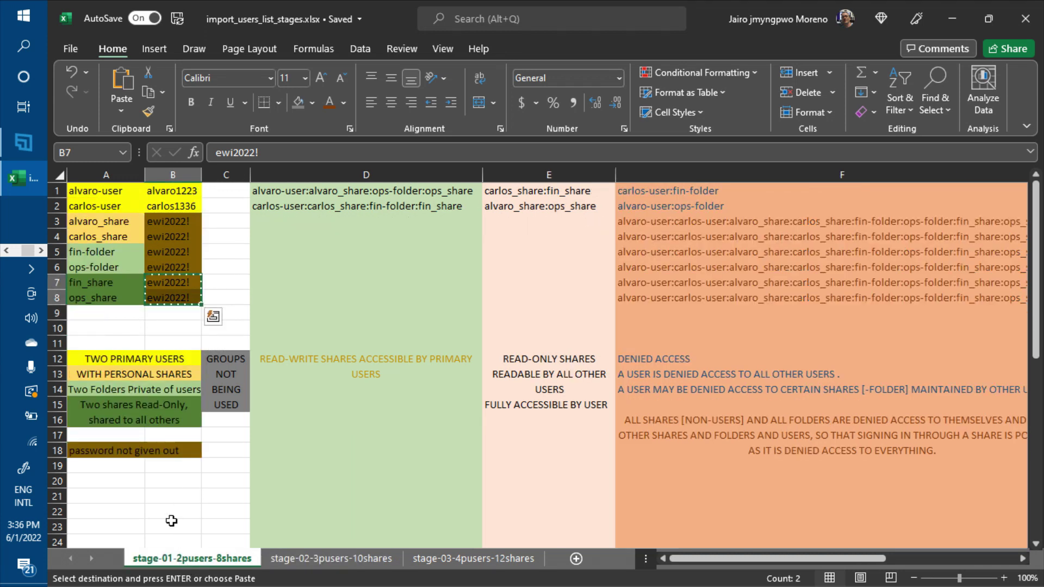
Merge and centre the 'password not given out' note across A18:B18, then copy it.
left_click(107, 449)
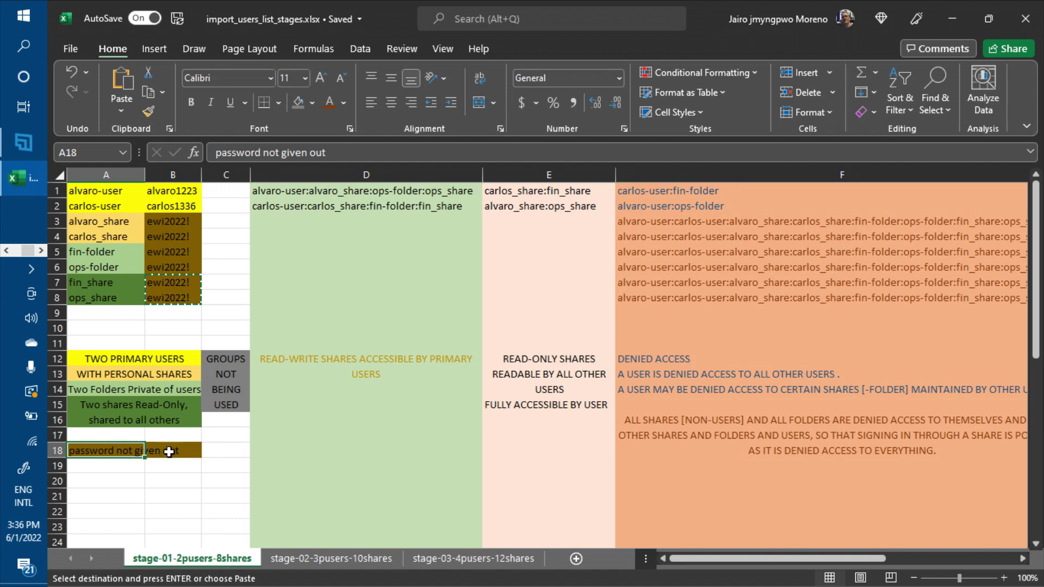
left_click_drag(169, 452, 169, 452)
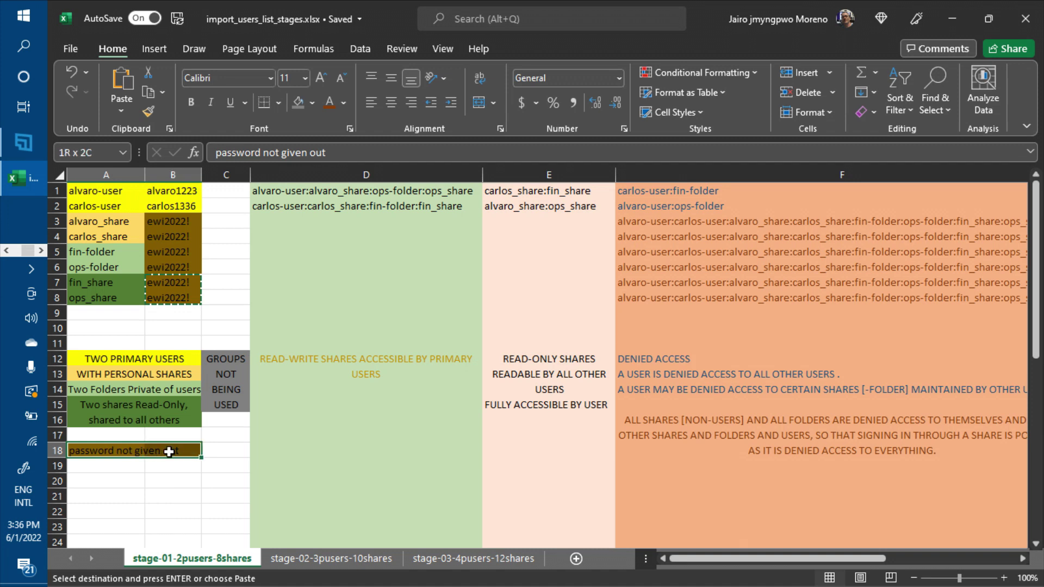
left_click(143, 416)
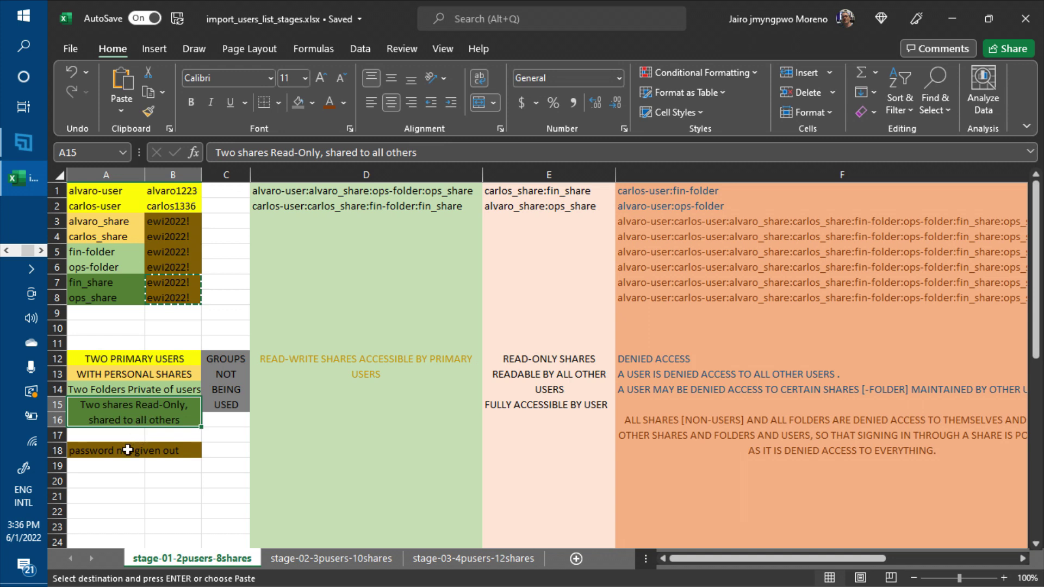
left_click(127, 450, "shift")
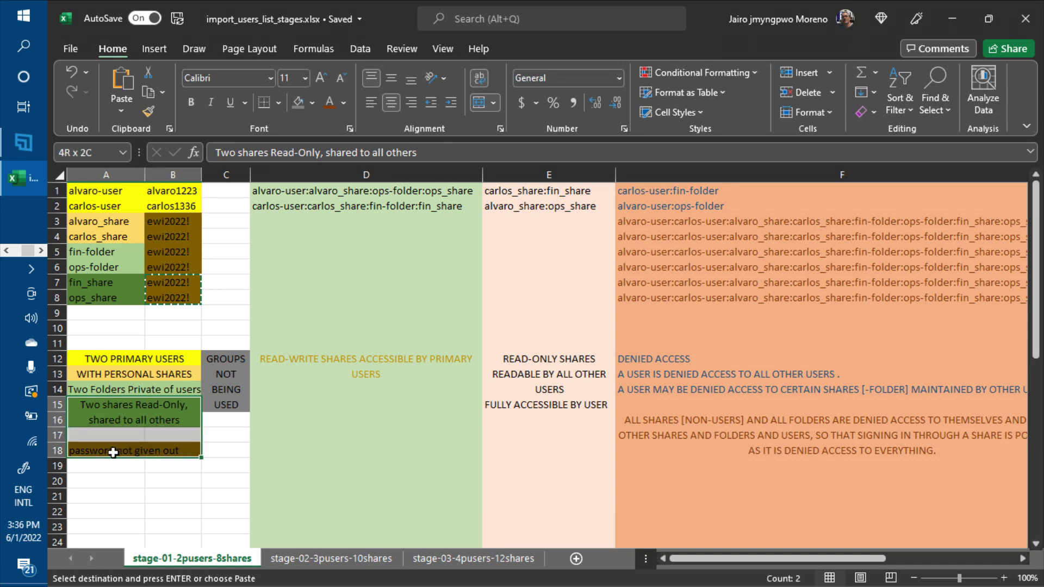
left_click(109, 452)
left_click(161, 455, "shift")
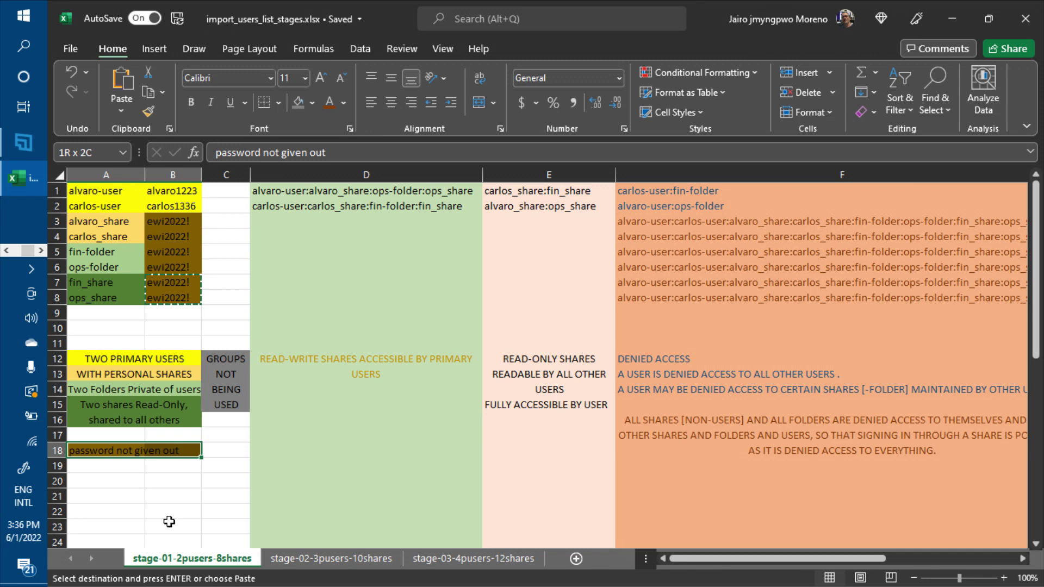
left_click(477, 100)
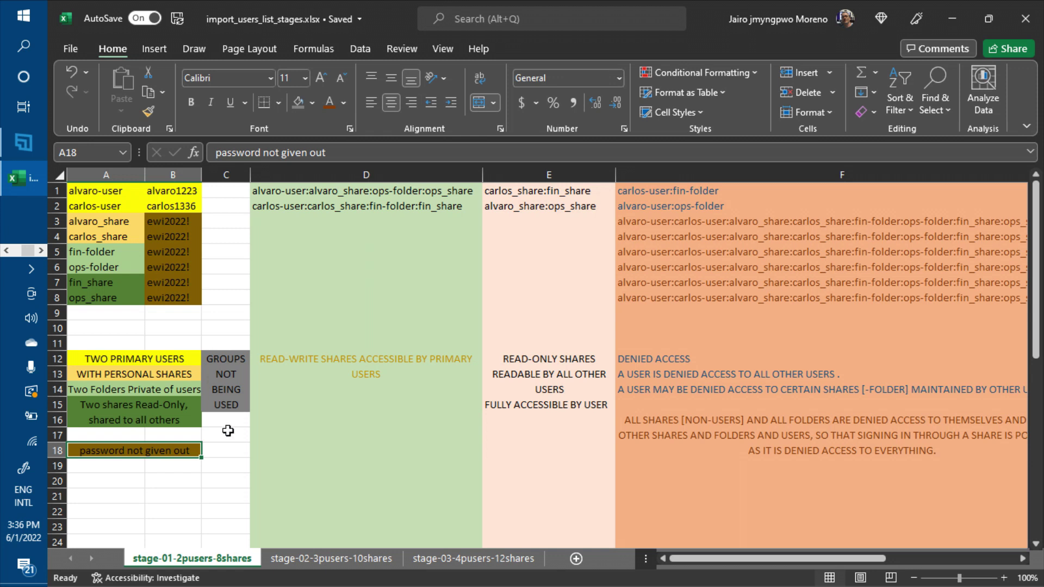
key("ctrl+c")
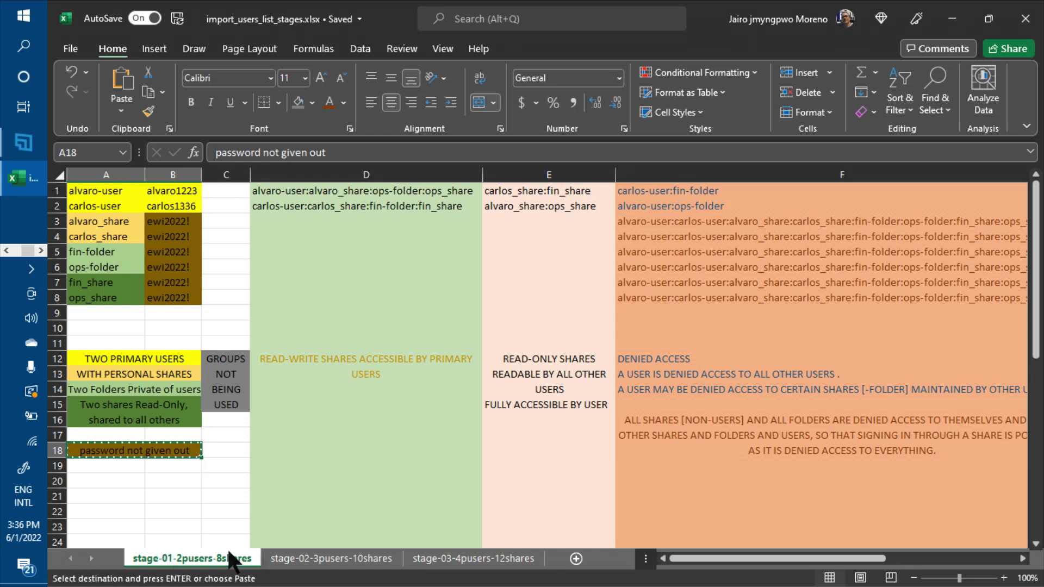
Paste the merged password note into A19 on the stage-02 sheet.
left_click(316, 558)
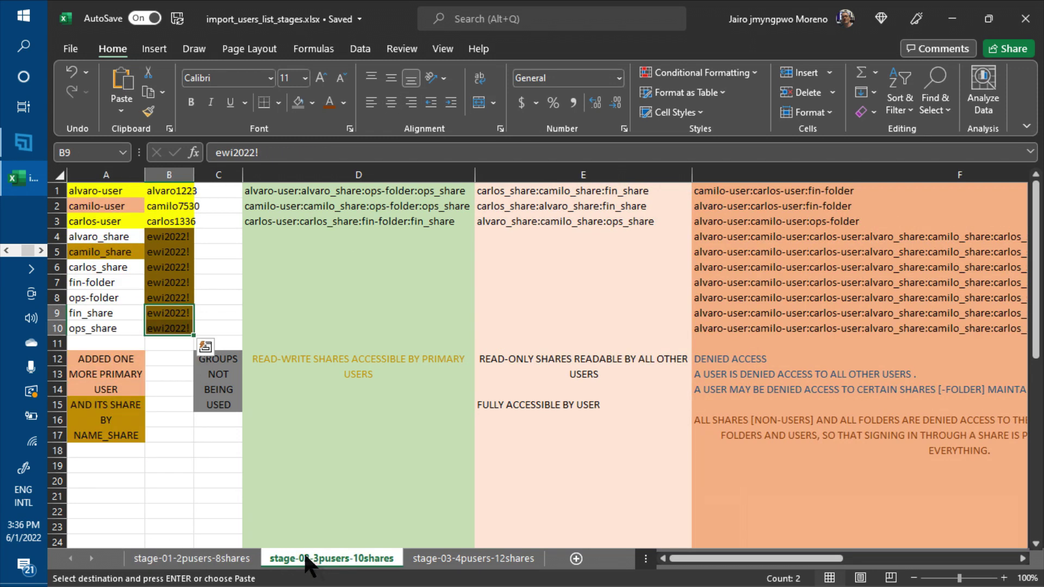
left_click(90, 466)
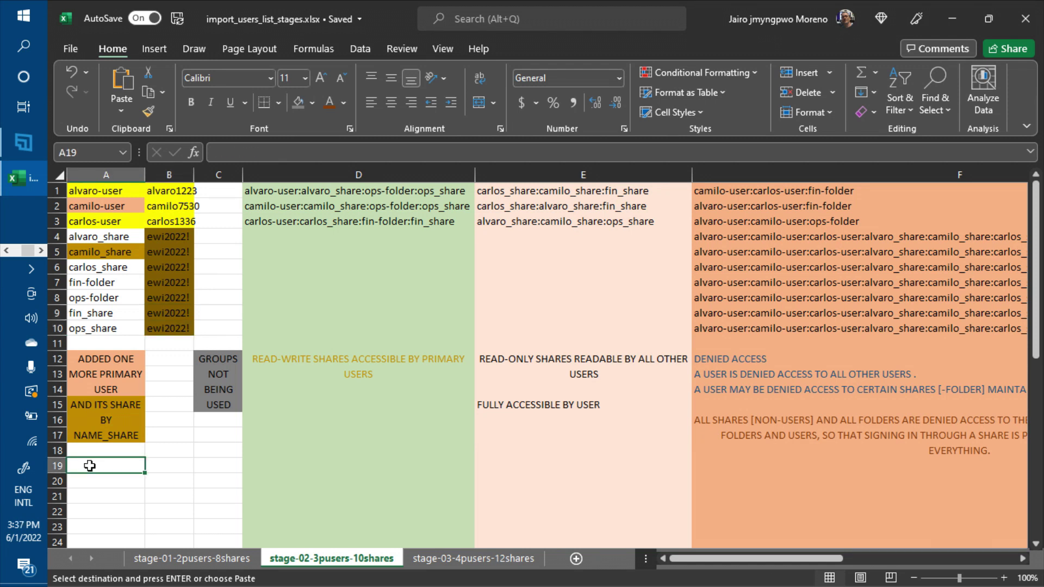
key("ctrl+v")
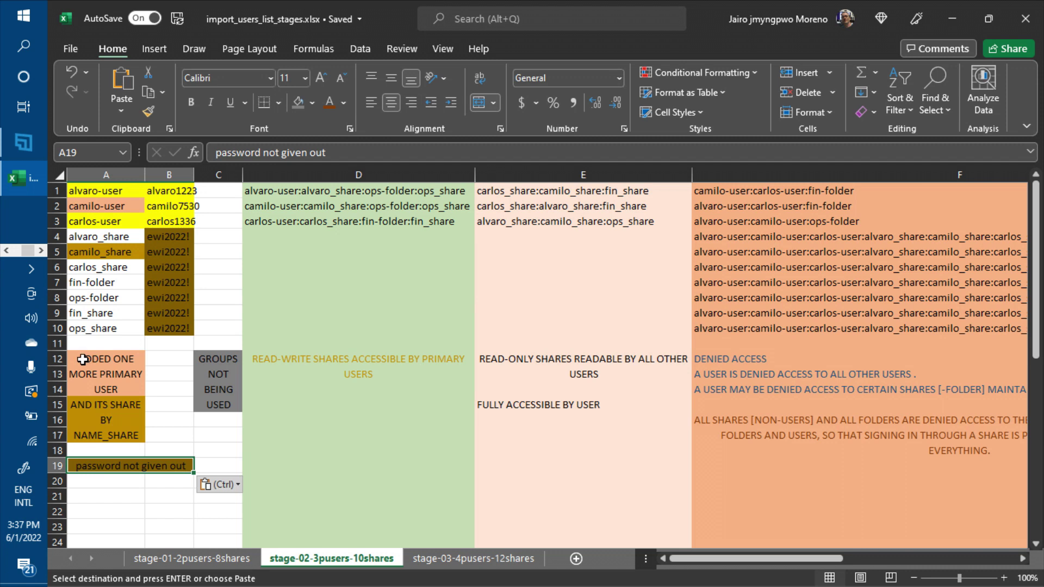
Select the notes block A12:G19 on stage-02 and copy it.
left_click(82, 359)
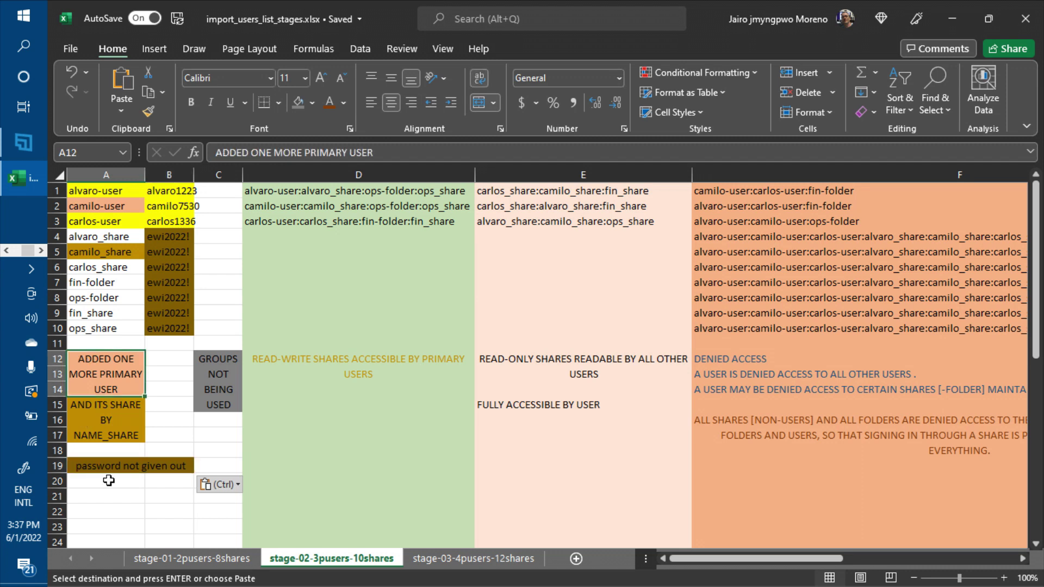
key("shift+Down")
key("shift+Down")
key("shift+Down")
key("shift+Down")
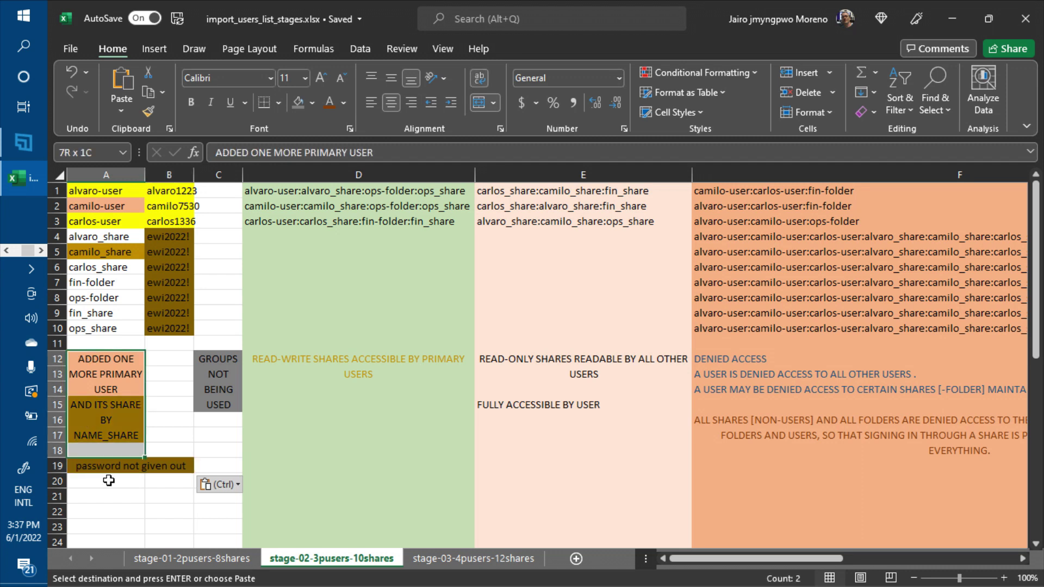
key("shift+Down")
key("shift+Right")
key("shift+Right")
key("shift+Right")
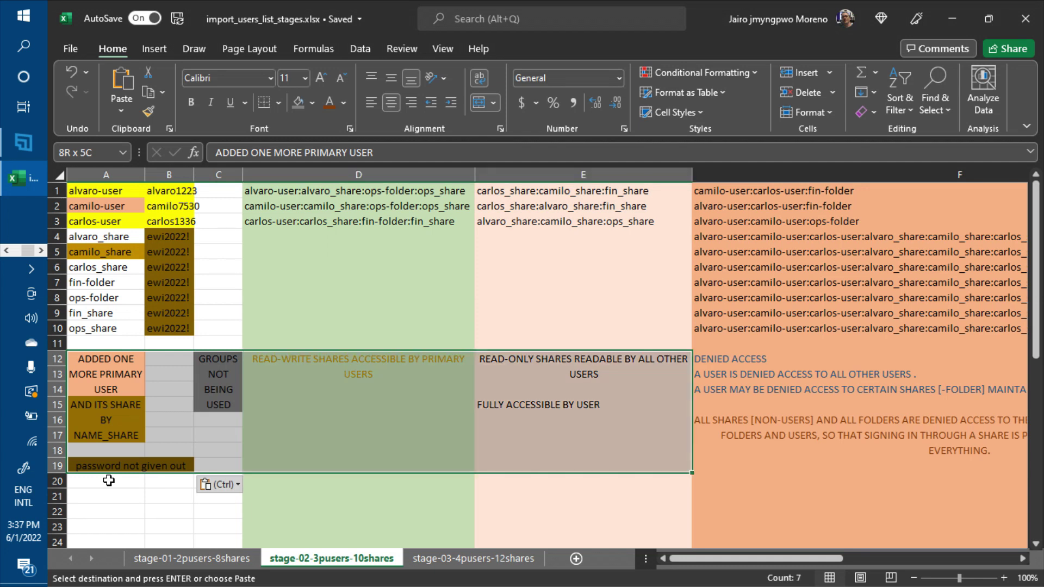
key("shift+Right")
key("shift+Right")
key("ctrl+c")
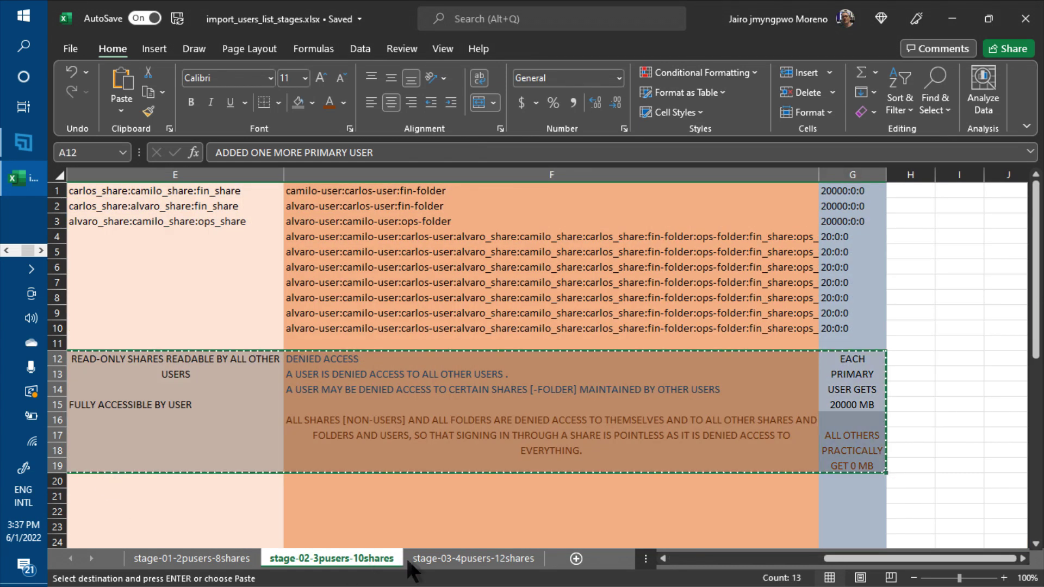
Paste the notes block into the stage-03-4pusers-12shares sheet starting at A14.
left_click(429, 560)
left_click(429, 560)
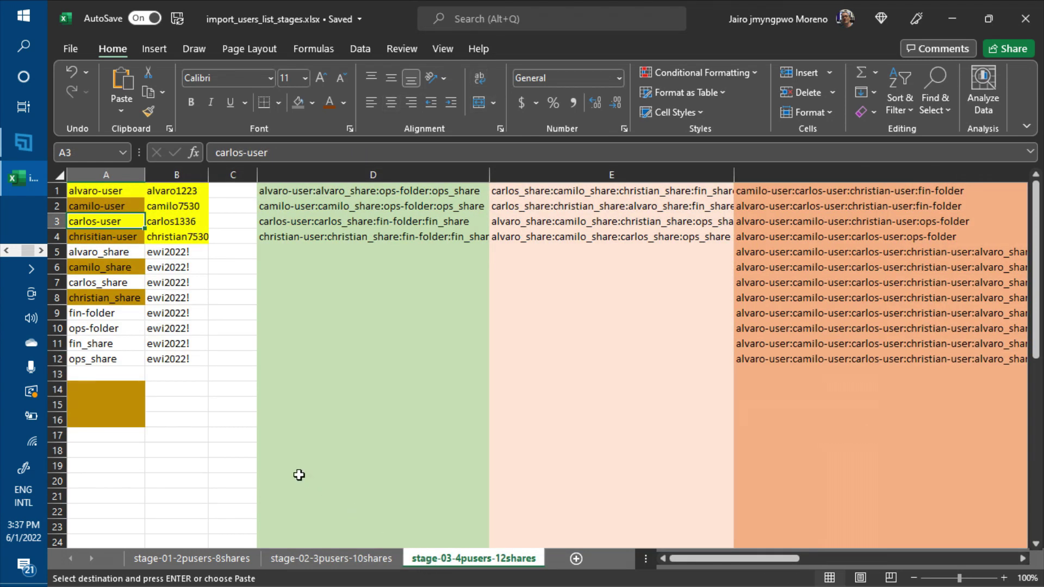
left_click(113, 389)
key("ctrl+v")
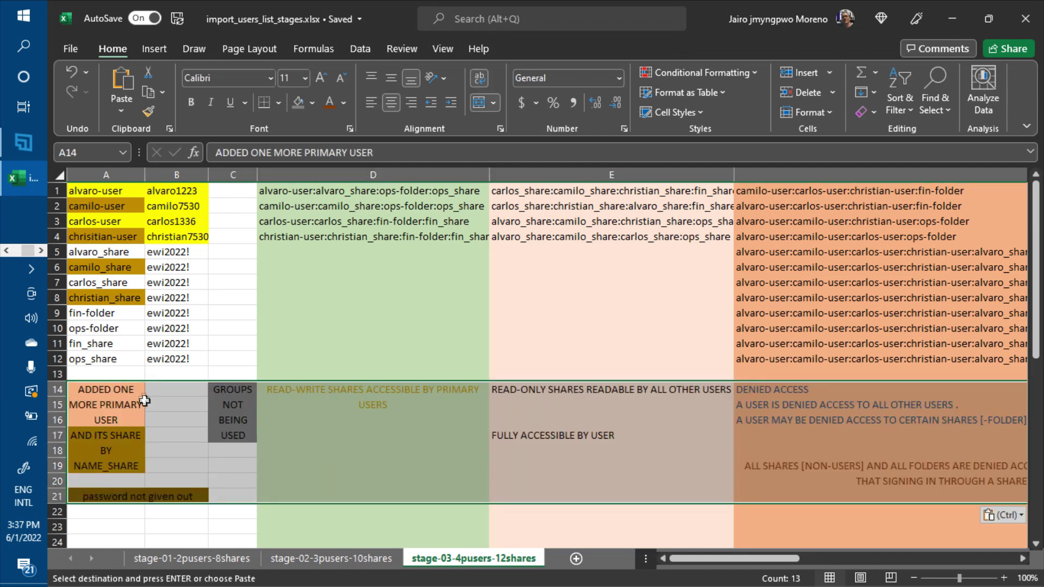
Format-paint the A21 note's dark fill onto password cells B5:B12 and save the workbook.
left_click(153, 492)
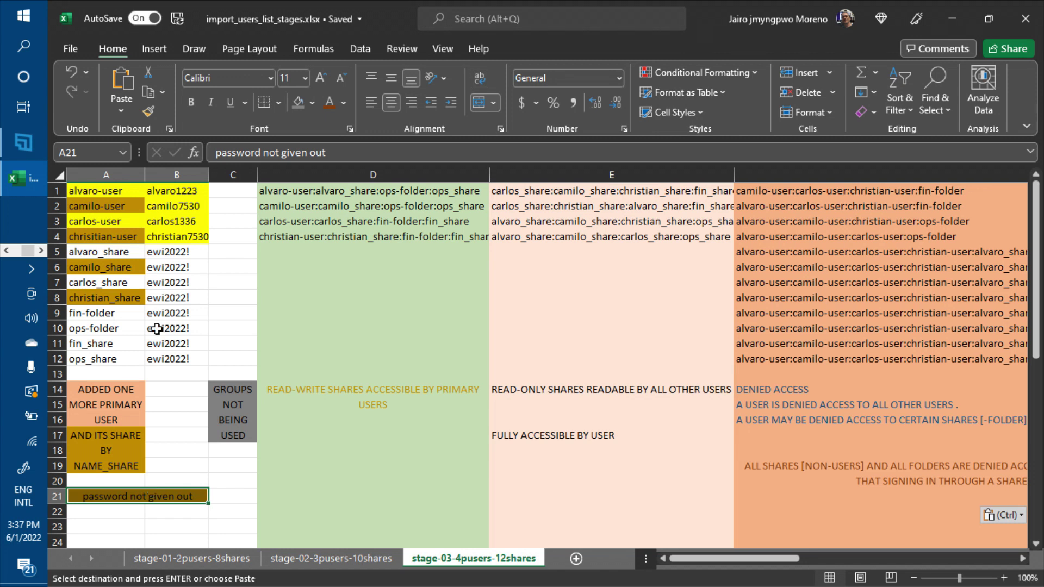
left_click(147, 111)
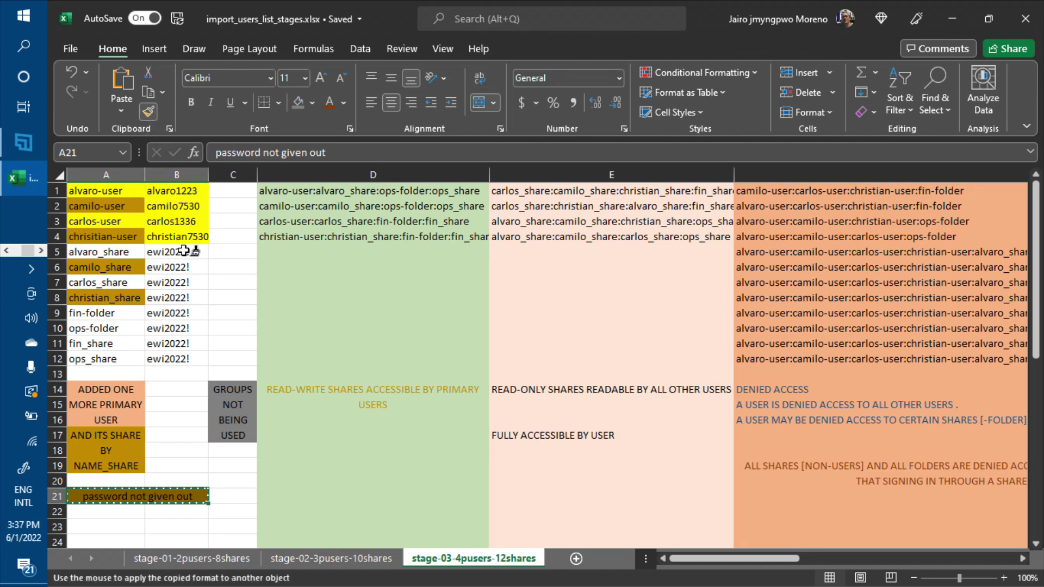
left_click_drag(183, 250, 187, 358)
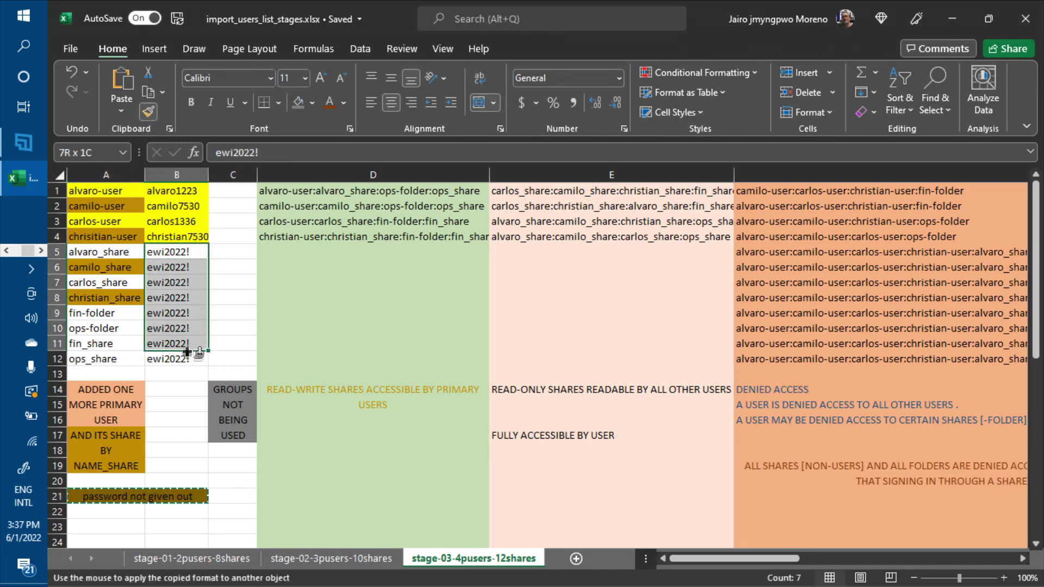
left_click(185, 428)
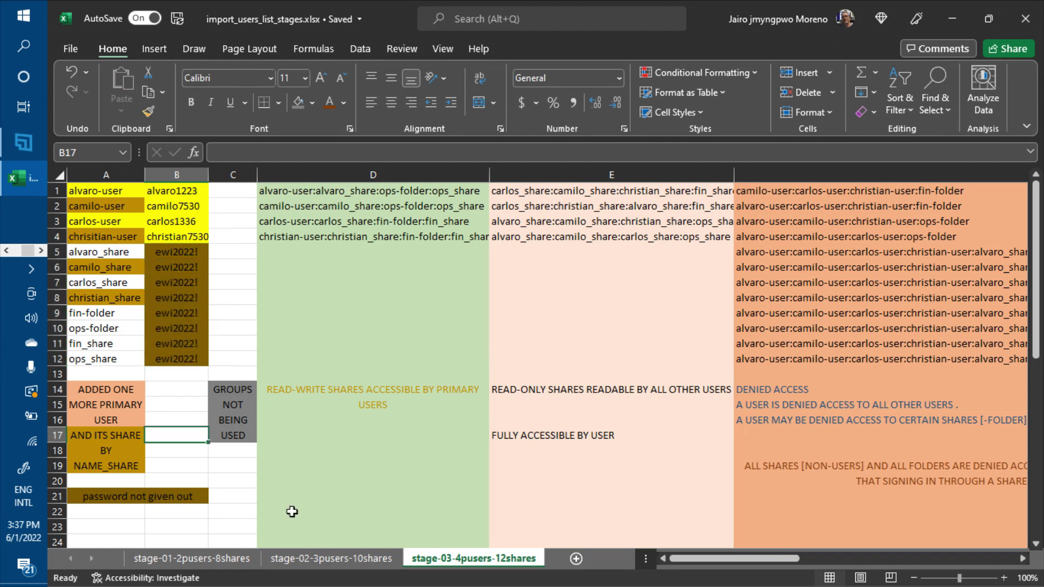
key("ctrl+s")
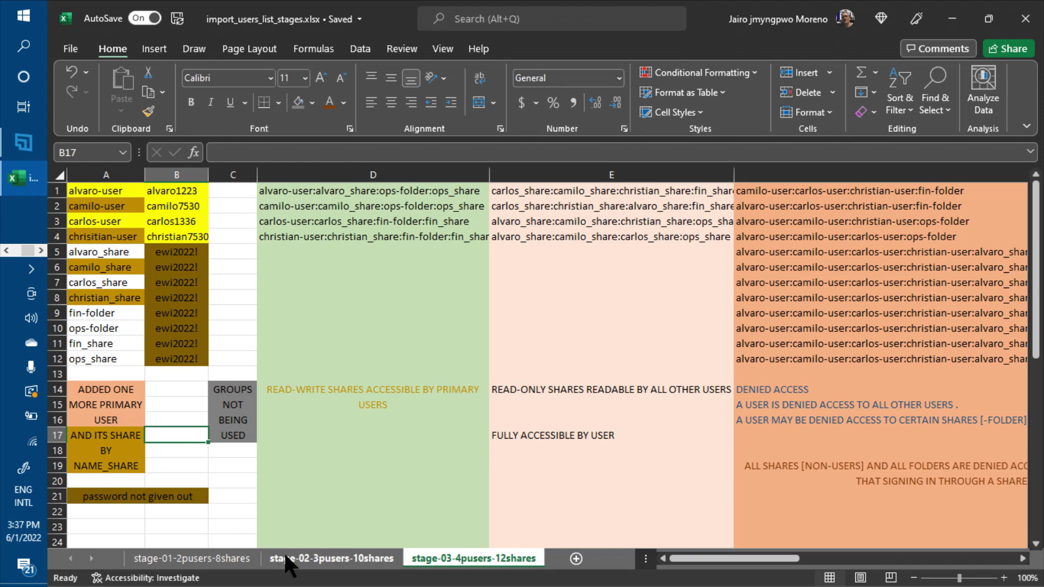
left_click(106, 399)
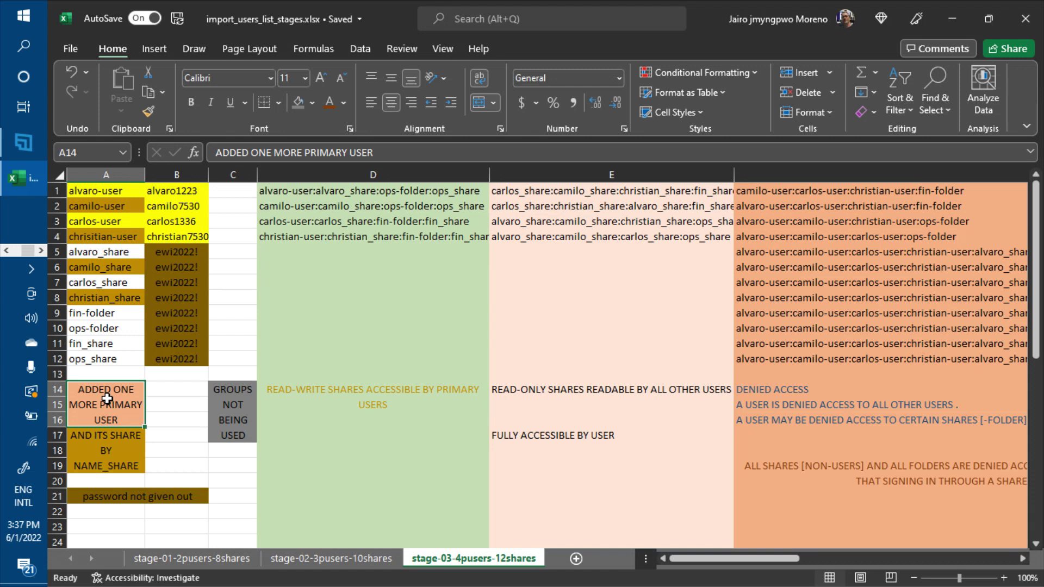
Try painting the A14 note's format onto stage-03 cells A2:A4, then undo it.
left_click(307, 561)
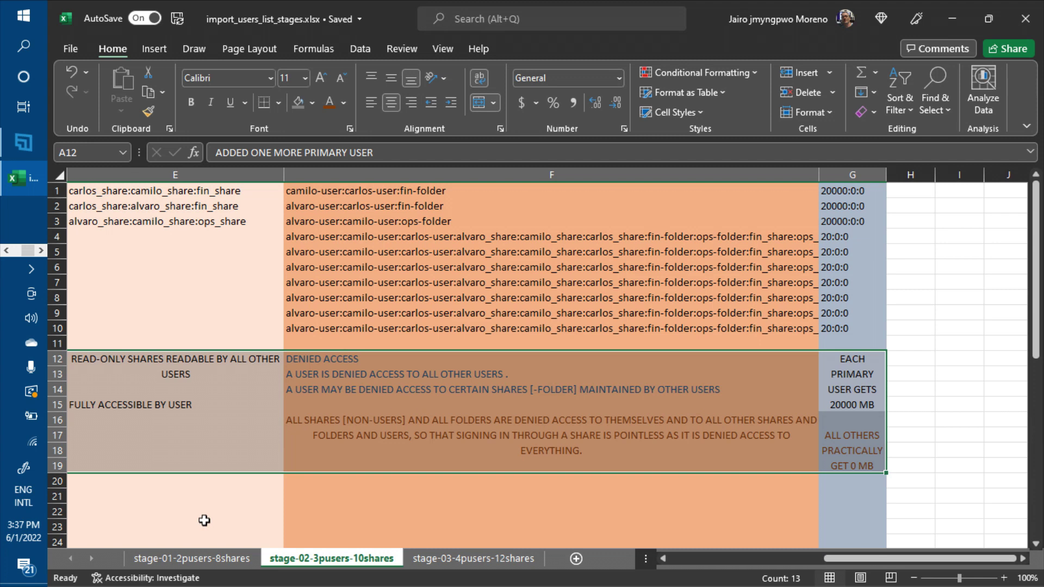
left_click(670, 554)
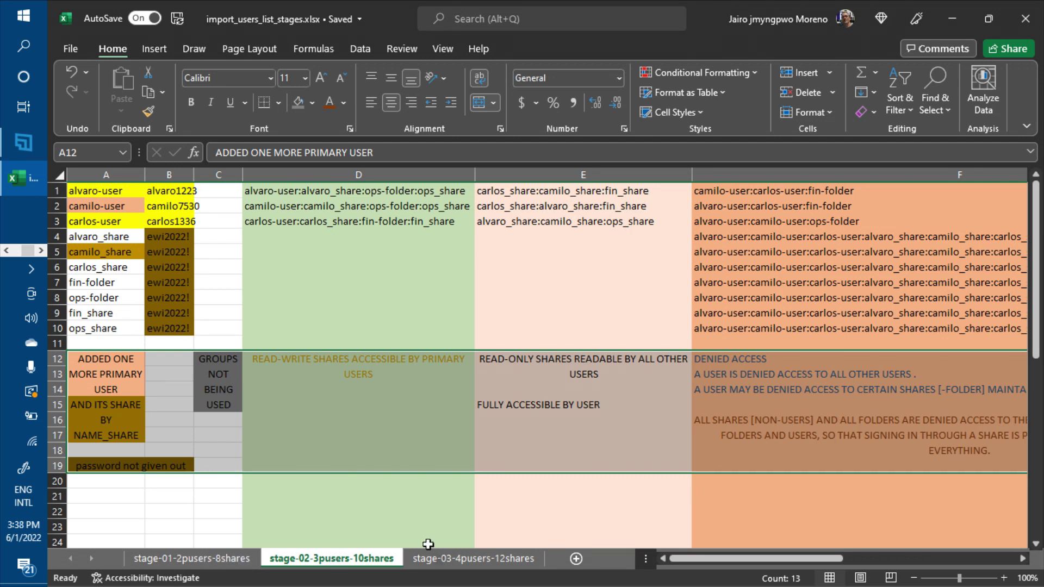
left_click(432, 563)
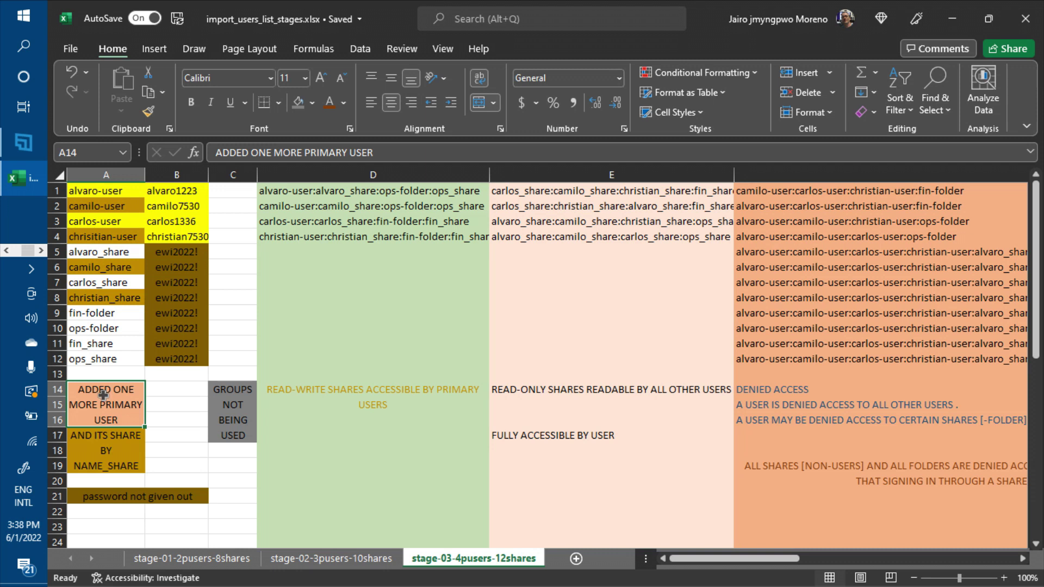
left_click(147, 112)
left_click(113, 204)
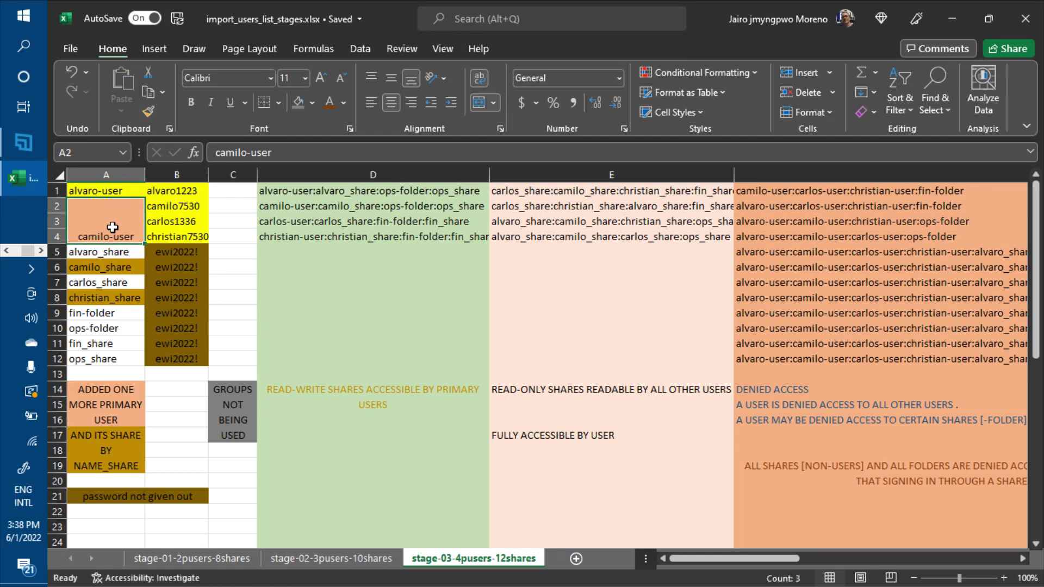
key("ctrl+z")
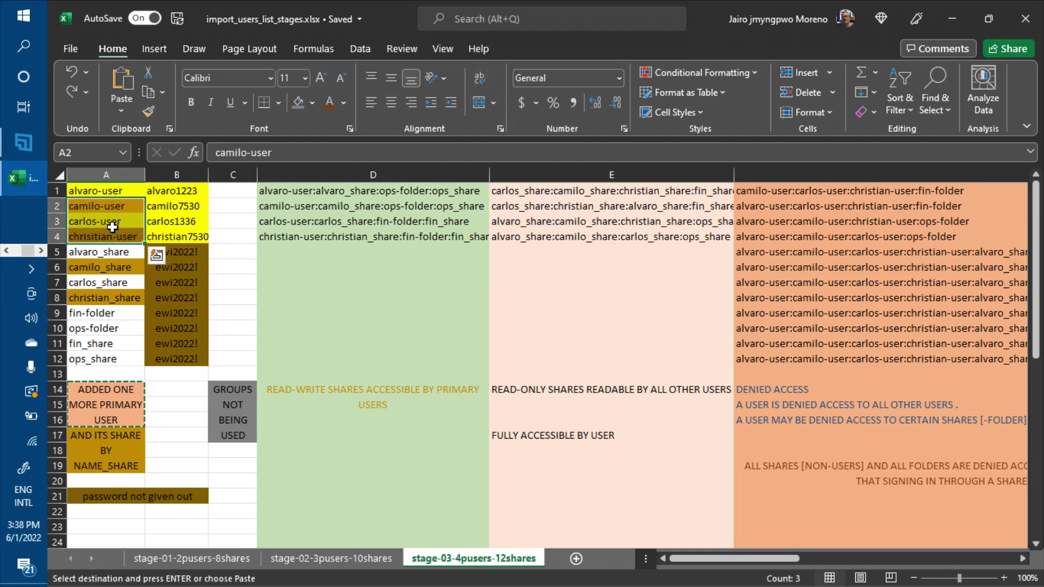
left_click(115, 416)
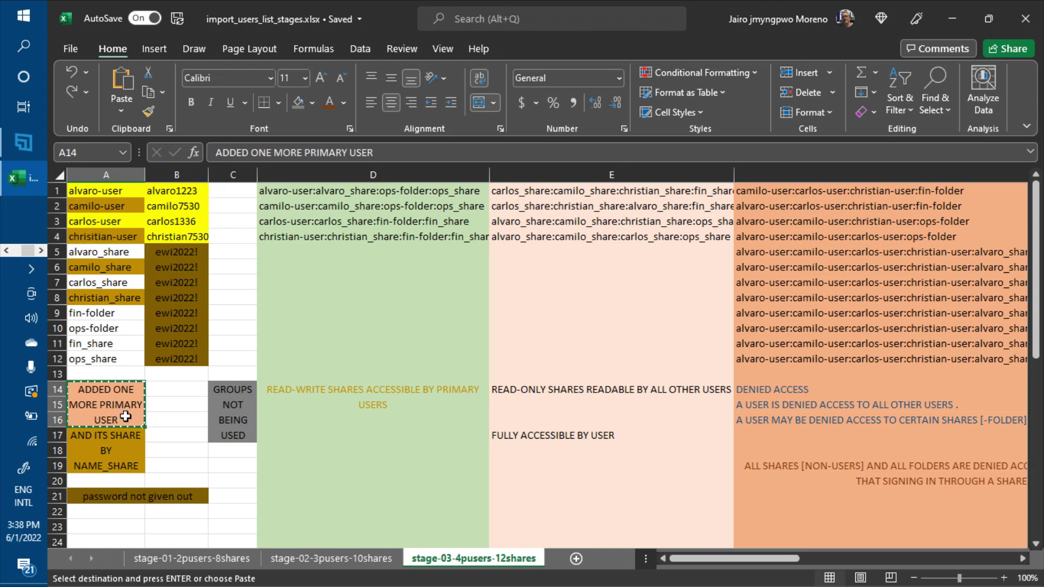
Format-paint stage-02's salmon A2 fill onto cells A2 and A4 of stage-03.
left_click(286, 560)
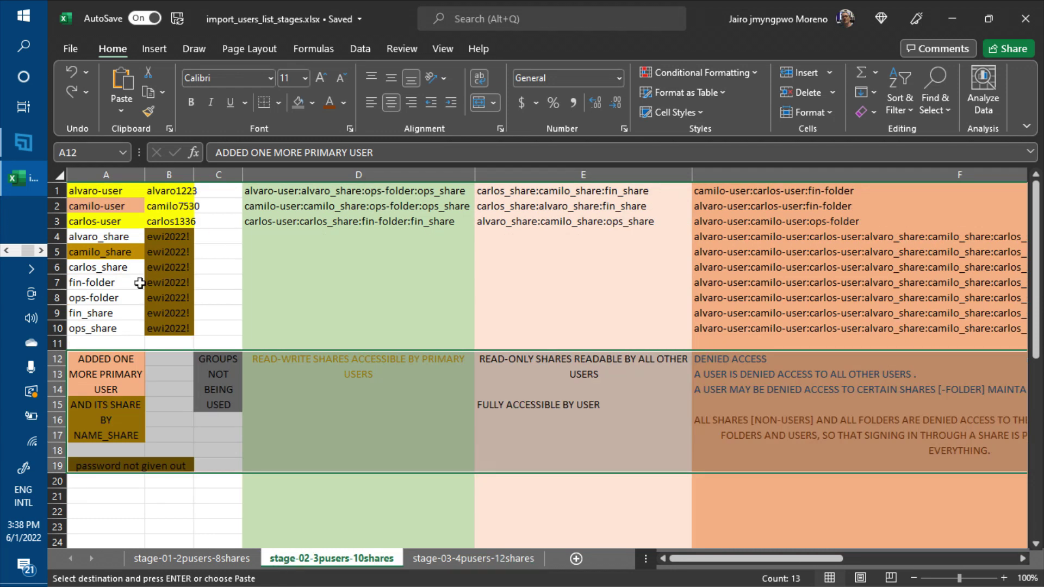
left_click(113, 210)
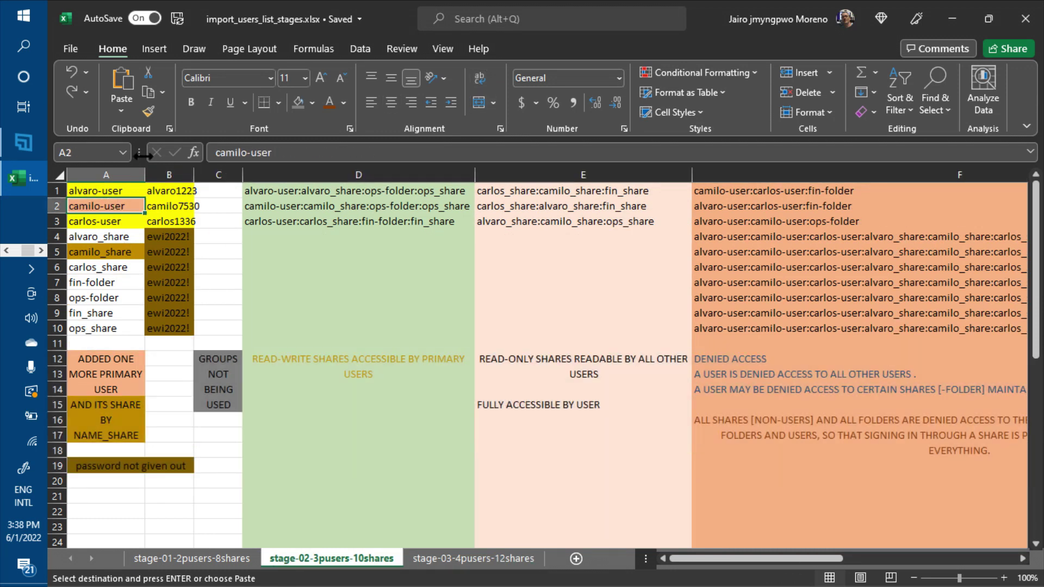
left_click(148, 112)
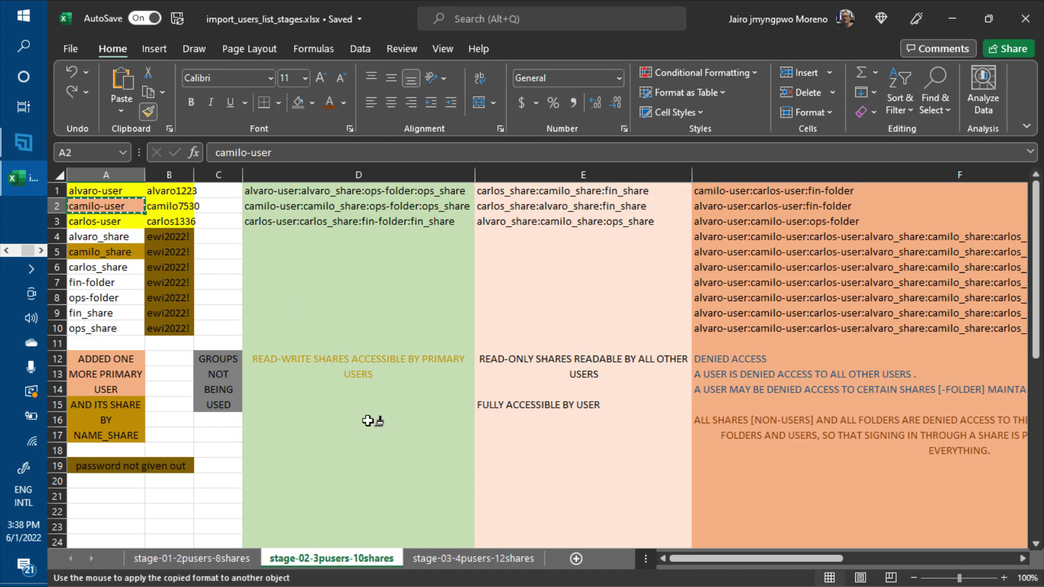
left_click(430, 558)
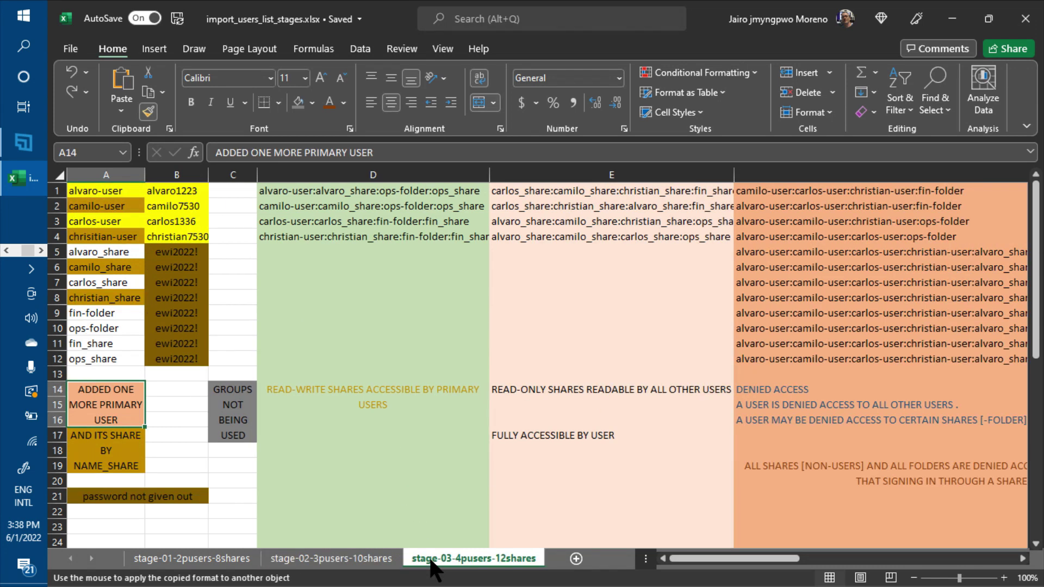
left_click(103, 205)
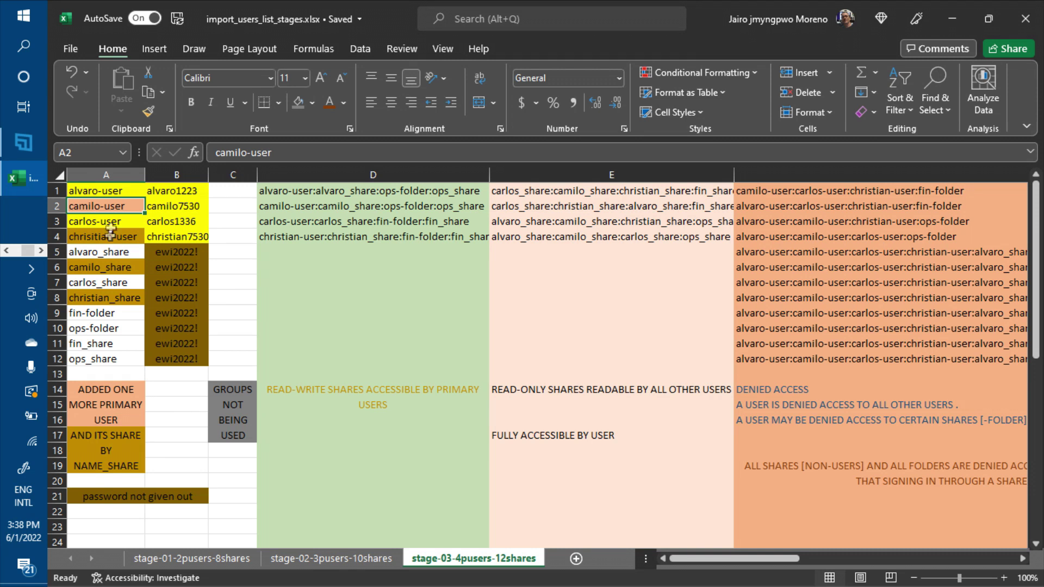
left_click(148, 112)
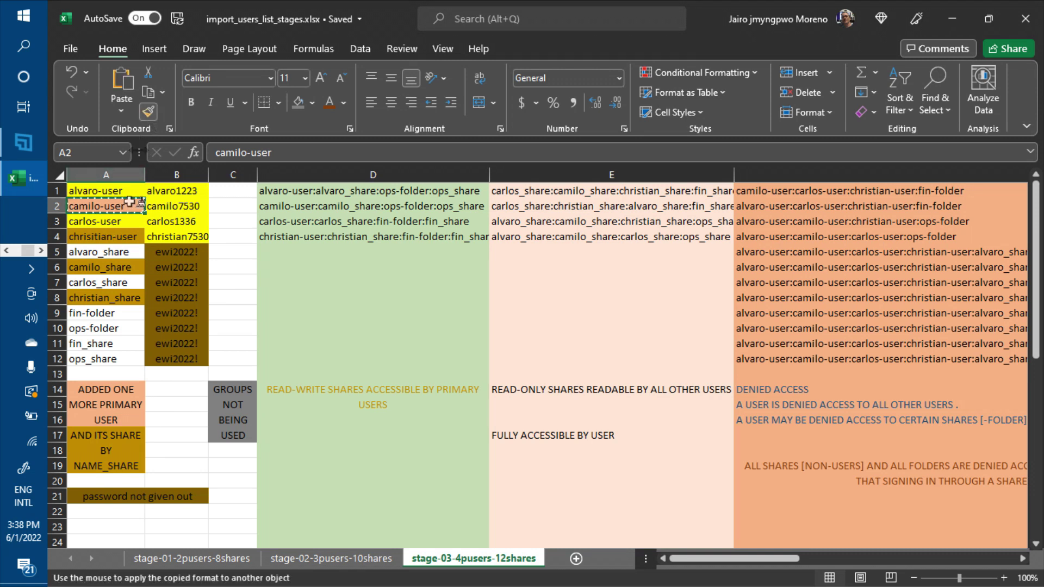
left_click(116, 237)
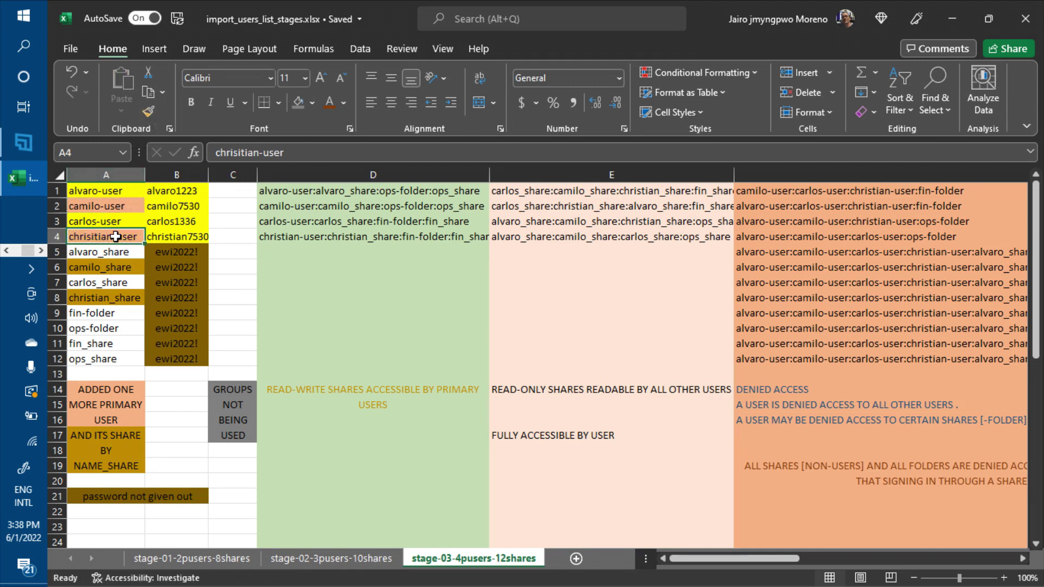
Check the A17 note and stage-02's share name in A5, then return to stage-03.
left_click(119, 435)
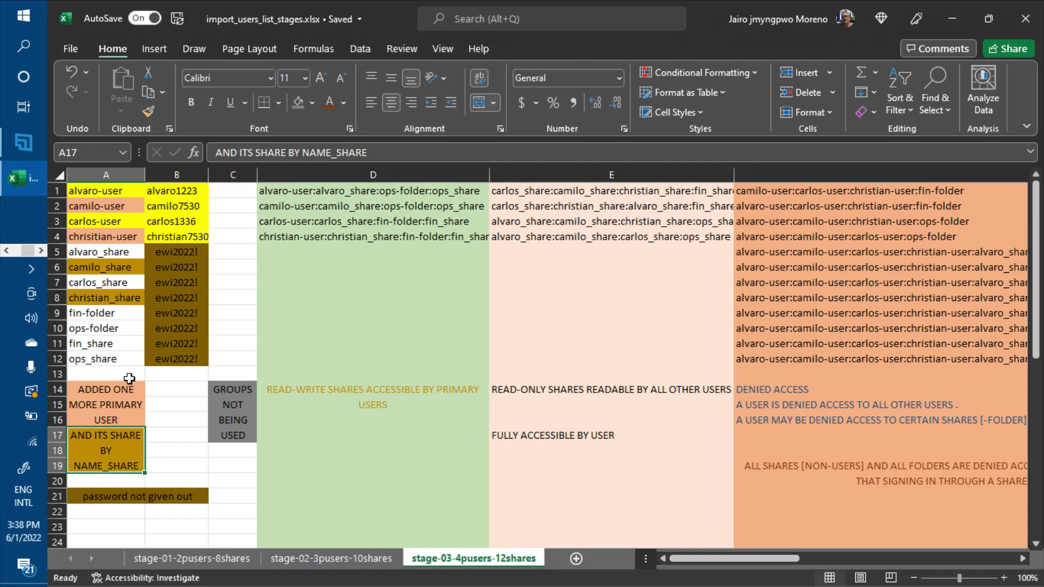
left_click(298, 560)
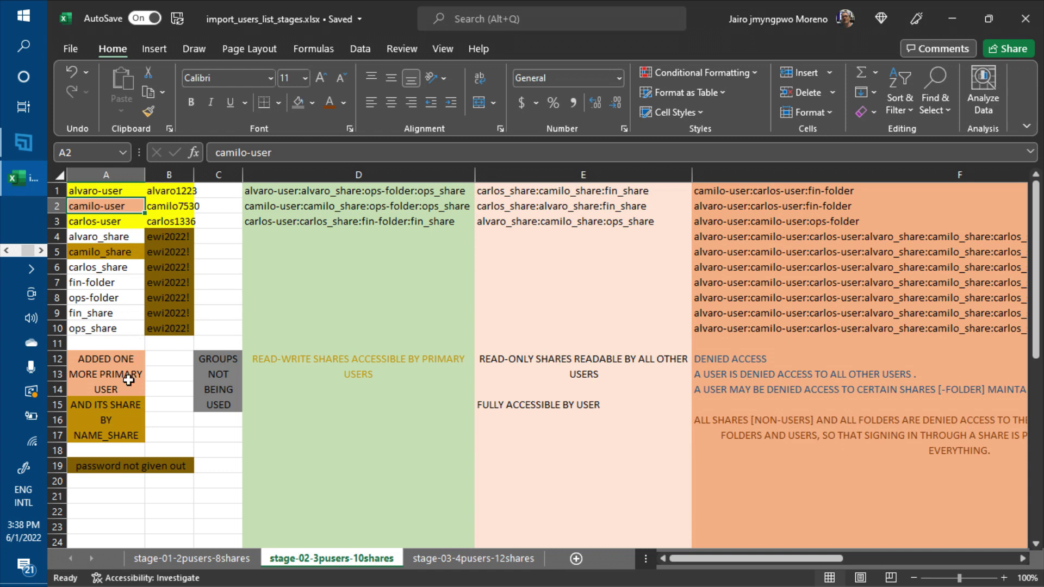
left_click(106, 254)
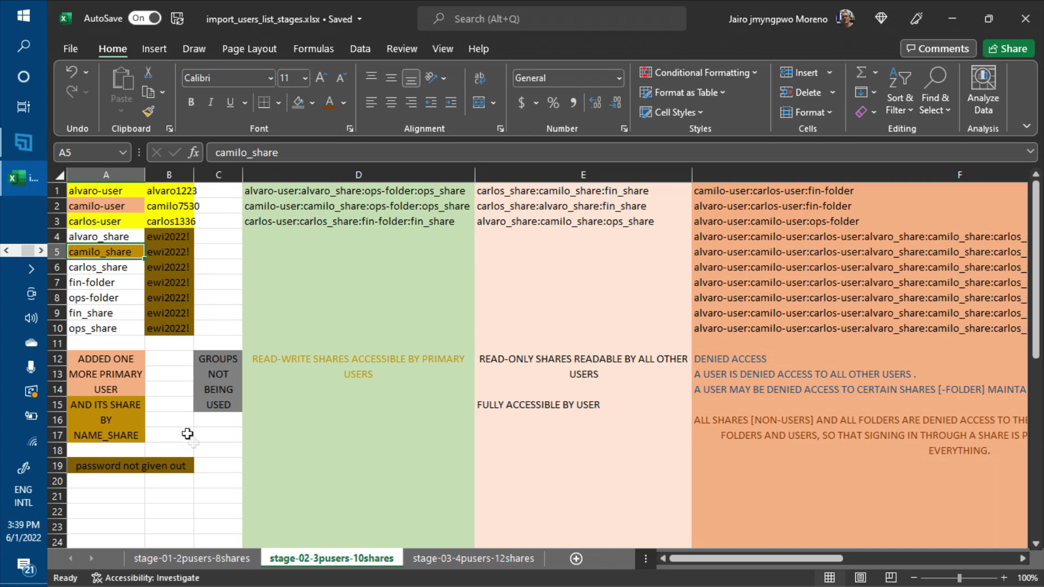
left_click(443, 560)
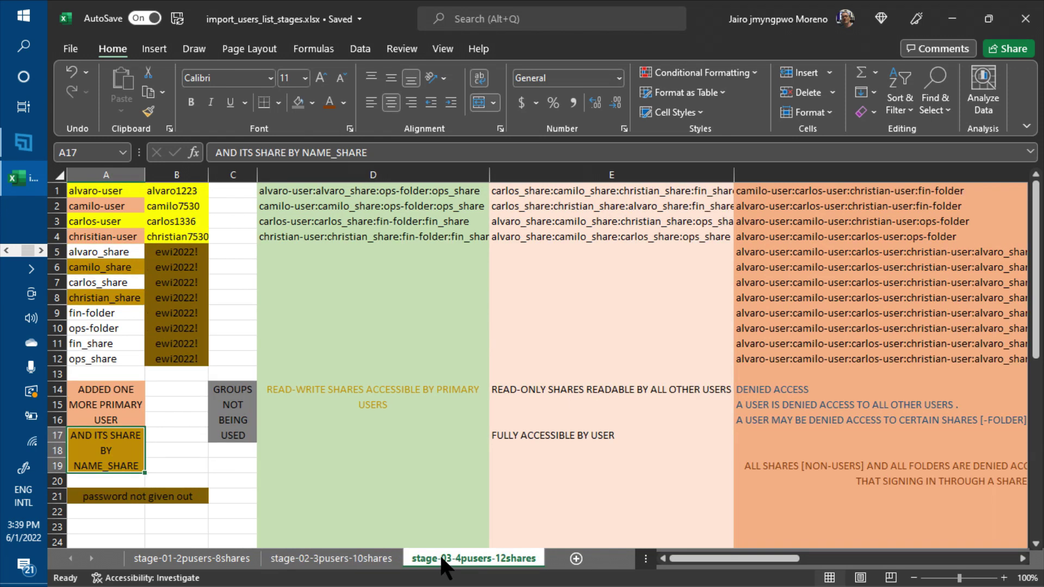
Change ONE to TWO and USER to USERS in the stage-03 A14 note.
left_click(111, 403)
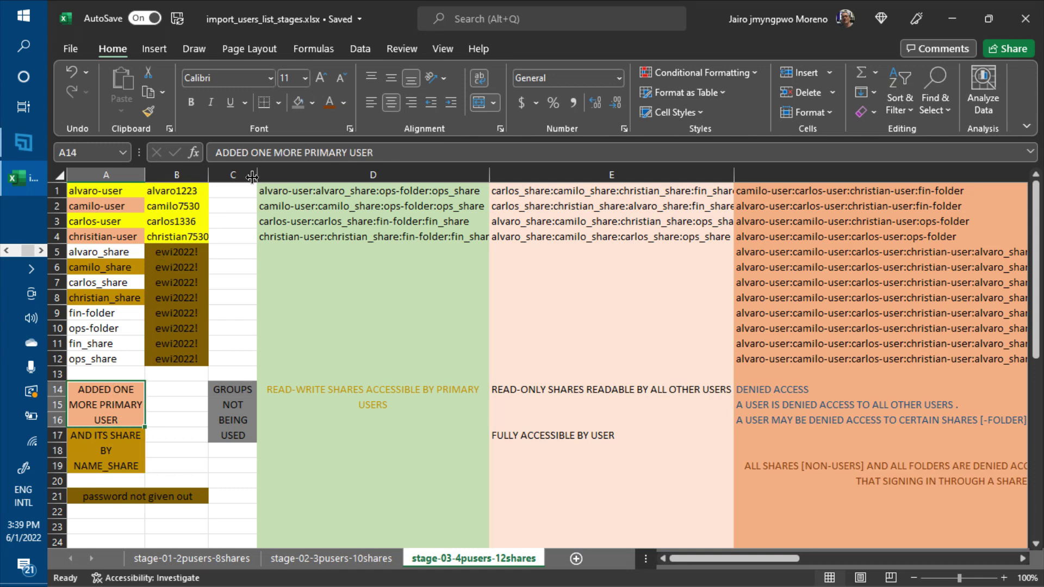
double_click(265, 152)
type("TWO")
key("Right")
key("Right")
key("Right")
key("Right")
key("Right")
key("Right")
key("Right")
key("Right")
key("Right")
key("Right")
key("Right")
type("S")
key("Return")
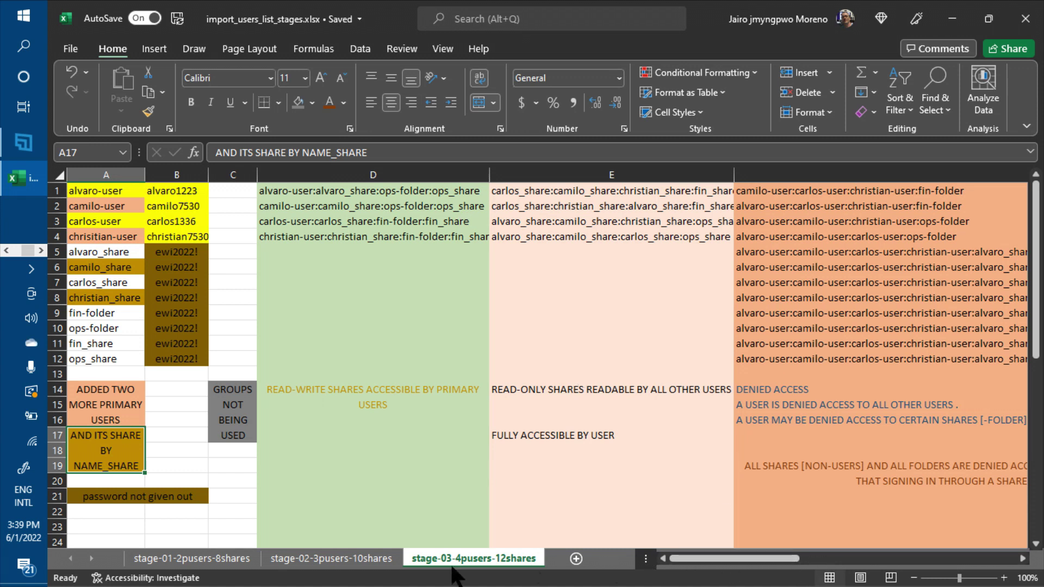
On stage-01, select the six 20:0:0 quota values in G3:G8 and copy them.
left_click(238, 562)
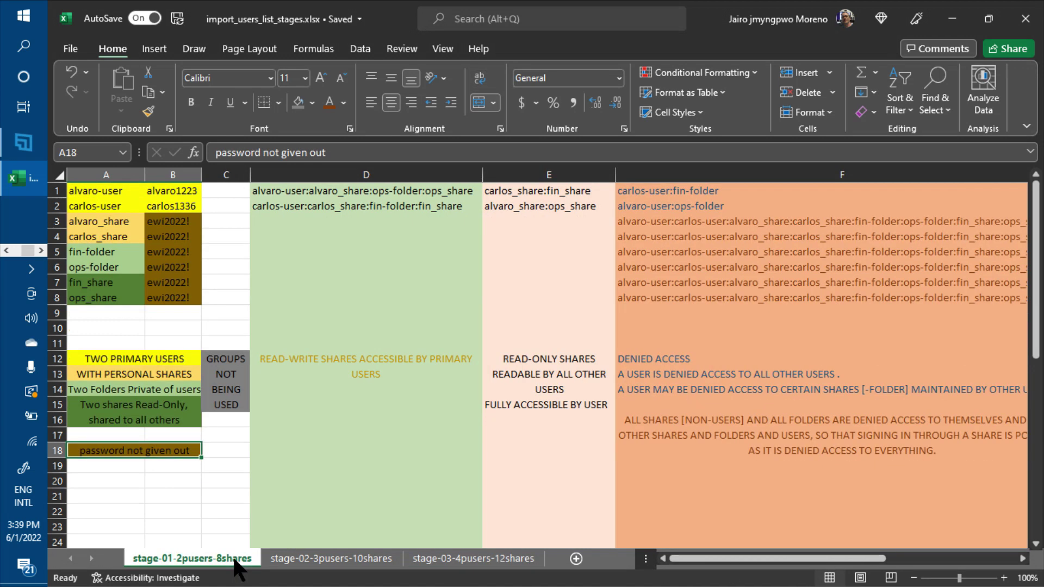
left_click(929, 559)
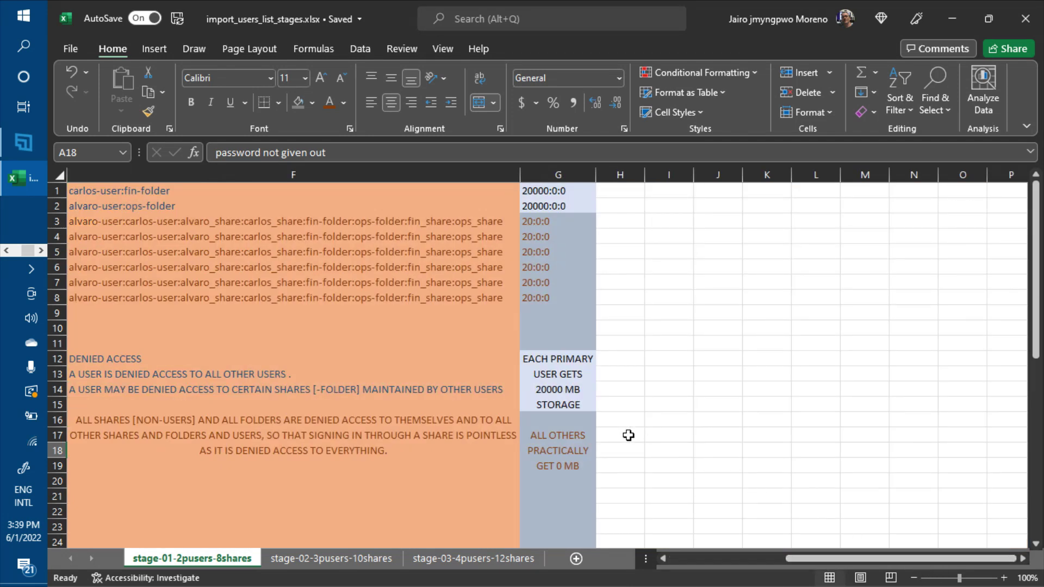
left_click(547, 189)
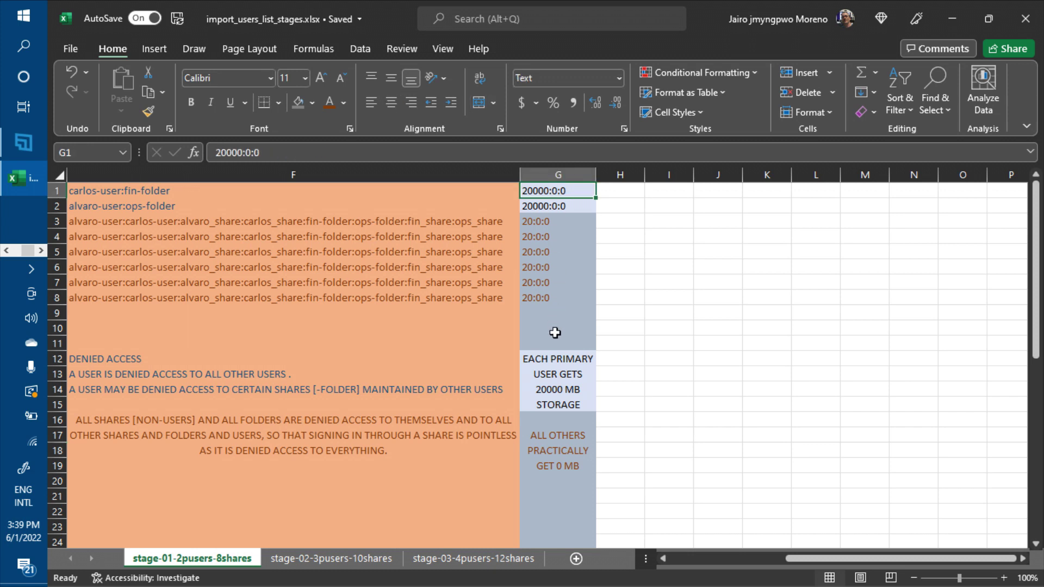
left_click(553, 300, "shift")
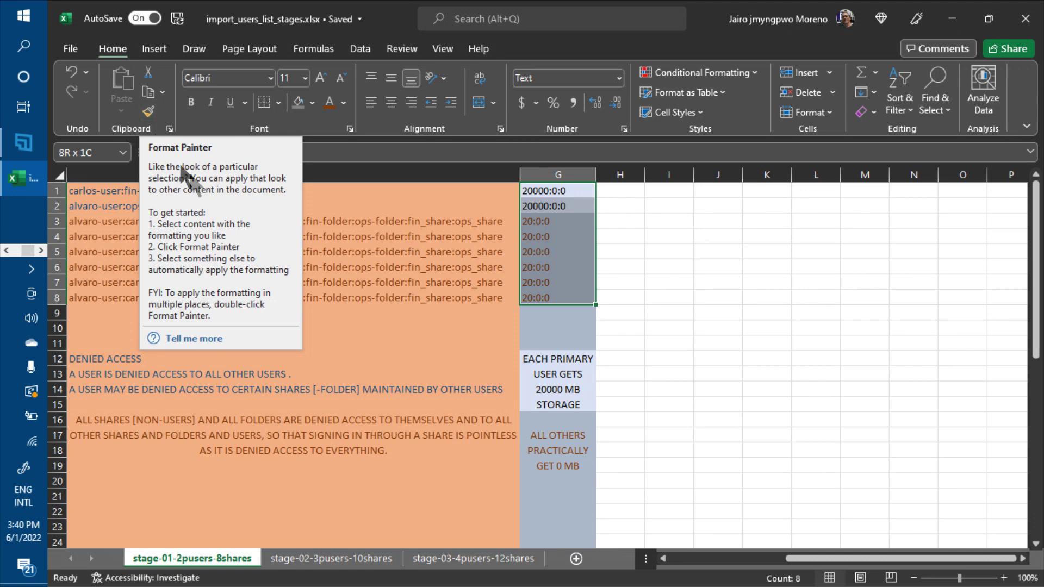
left_click(575, 248)
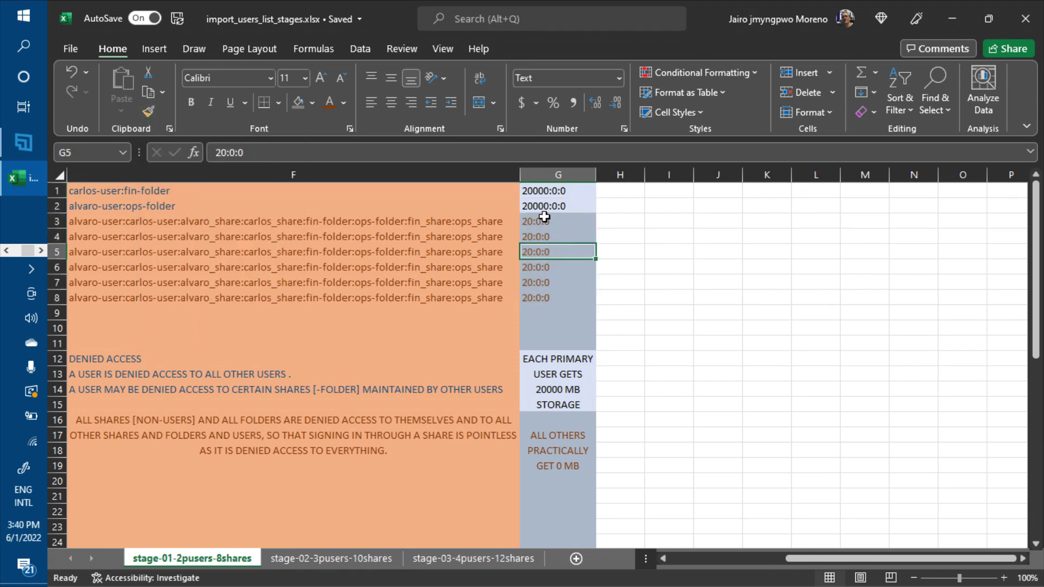
left_click(544, 220)
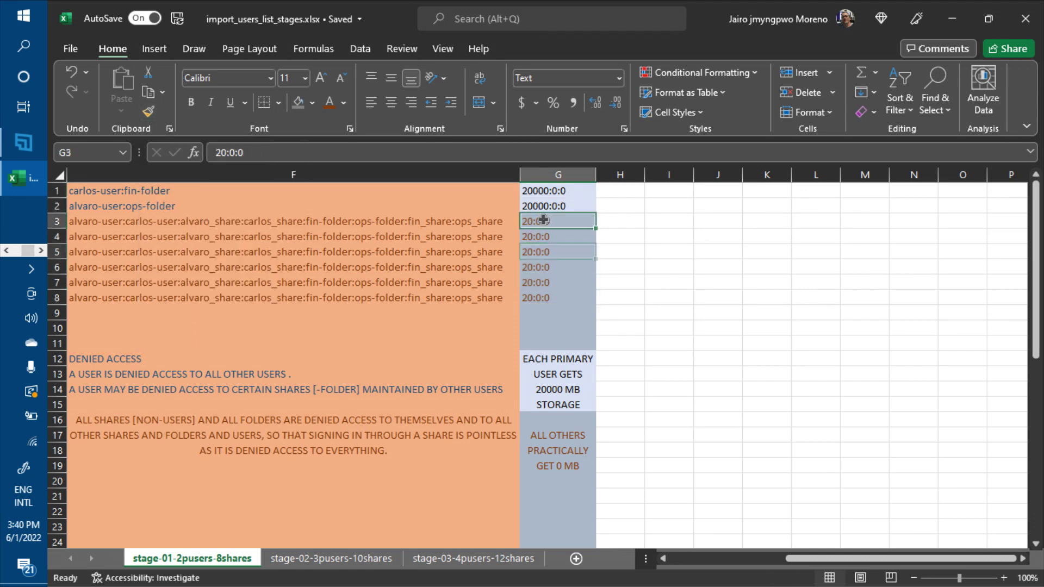
left_click(551, 294, "shift")
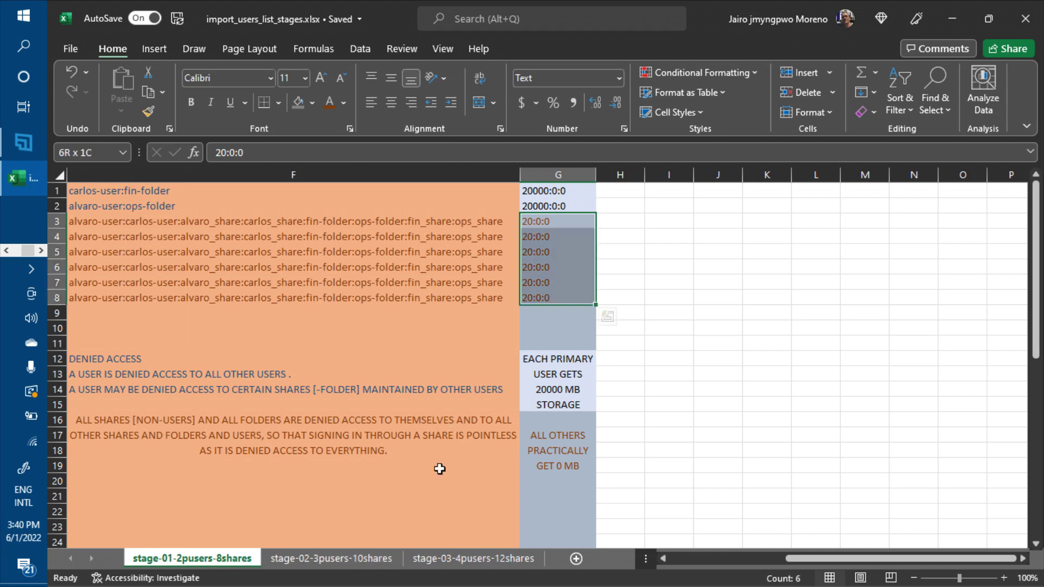
key("ctrl+c")
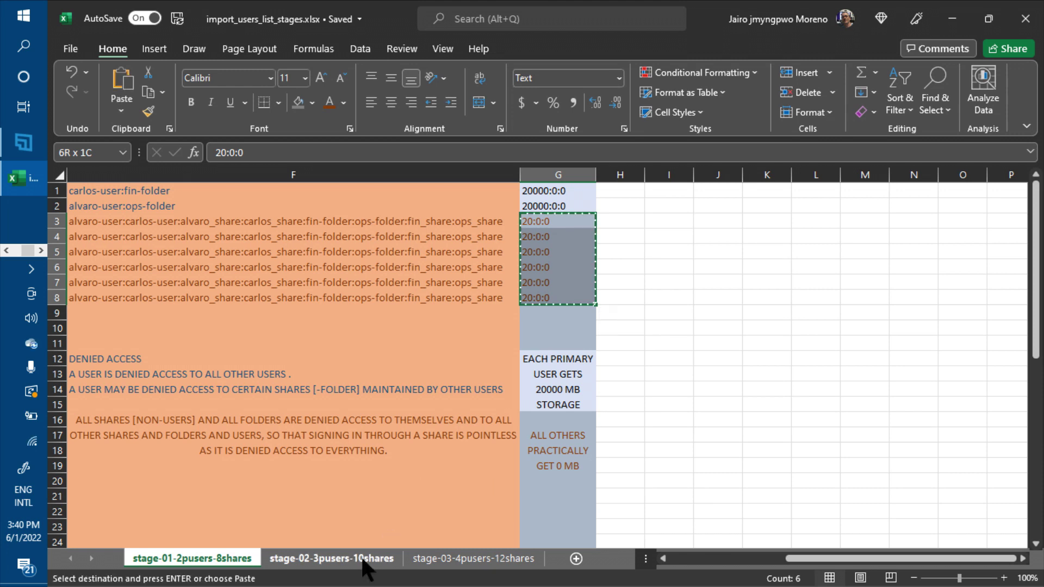
Paste the 20:0:0 quota values into G5:G10 on the stage-02 sheet.
left_click(366, 560)
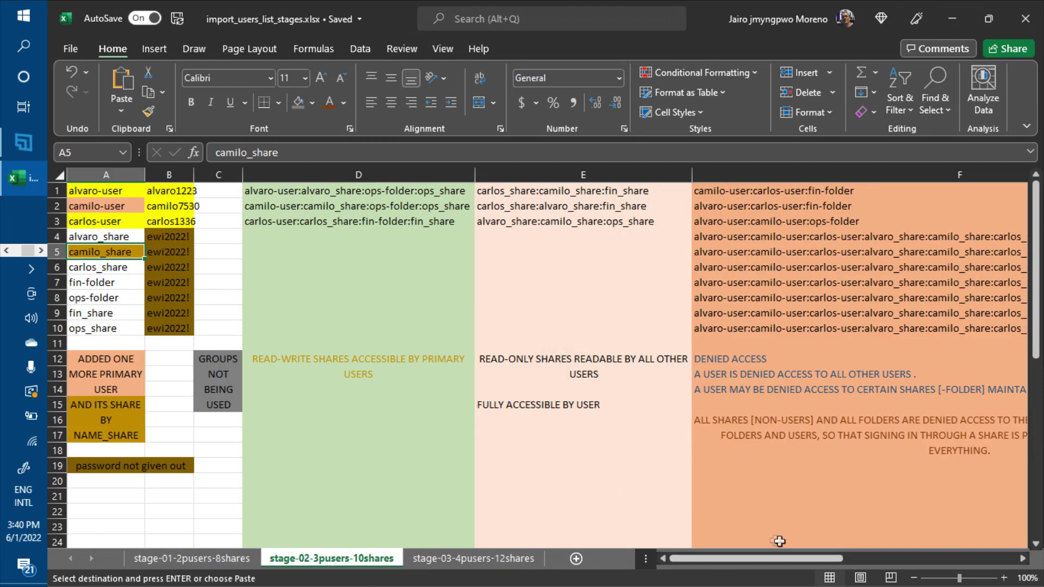
left_click_drag(756, 558, 883, 565)
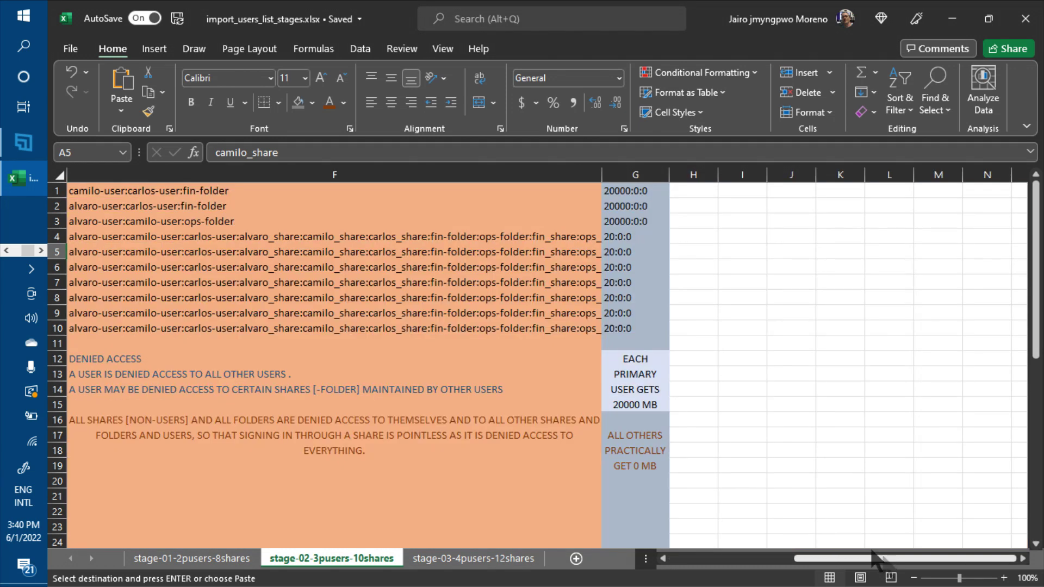
left_click(633, 237)
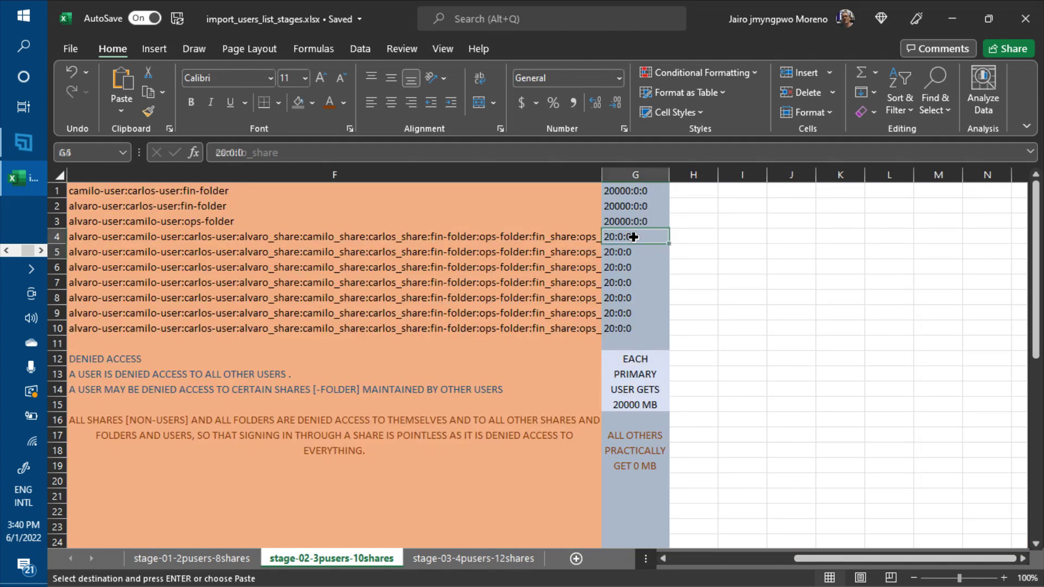
key("ctrl+v")
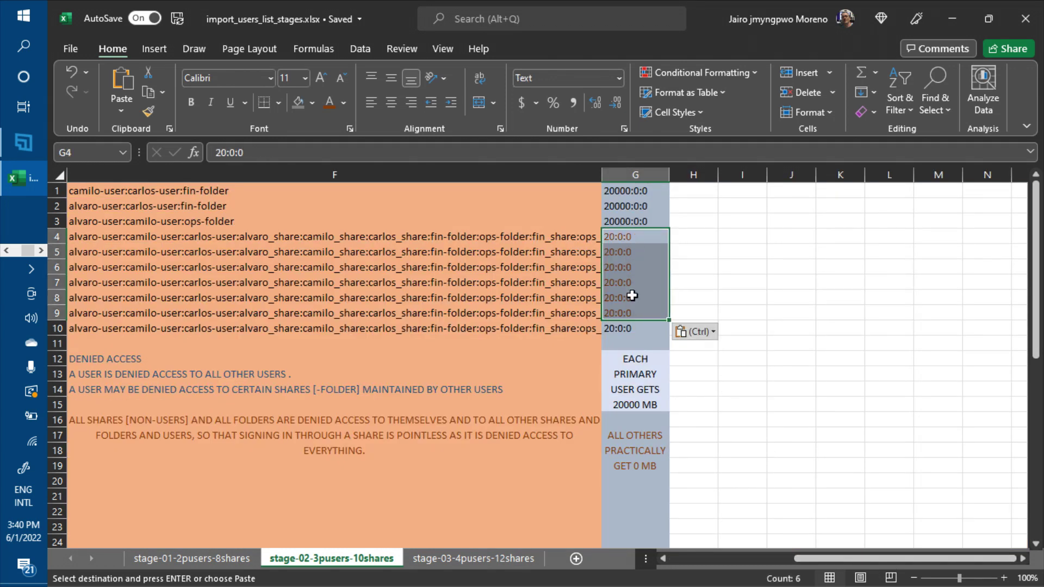
left_click(628, 255)
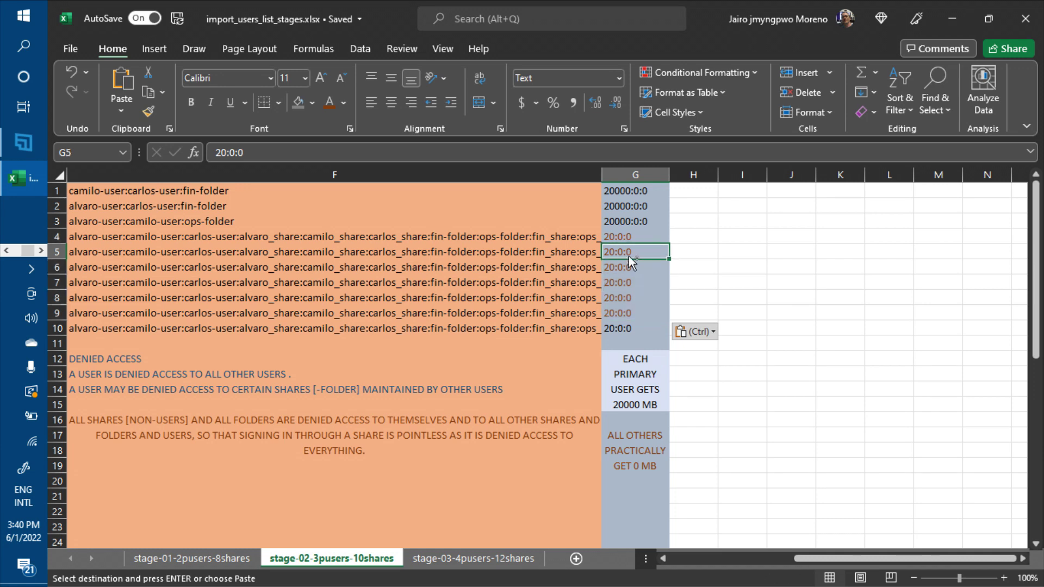
key("ctrl+v")
key("ctrl")
key("ctrl")
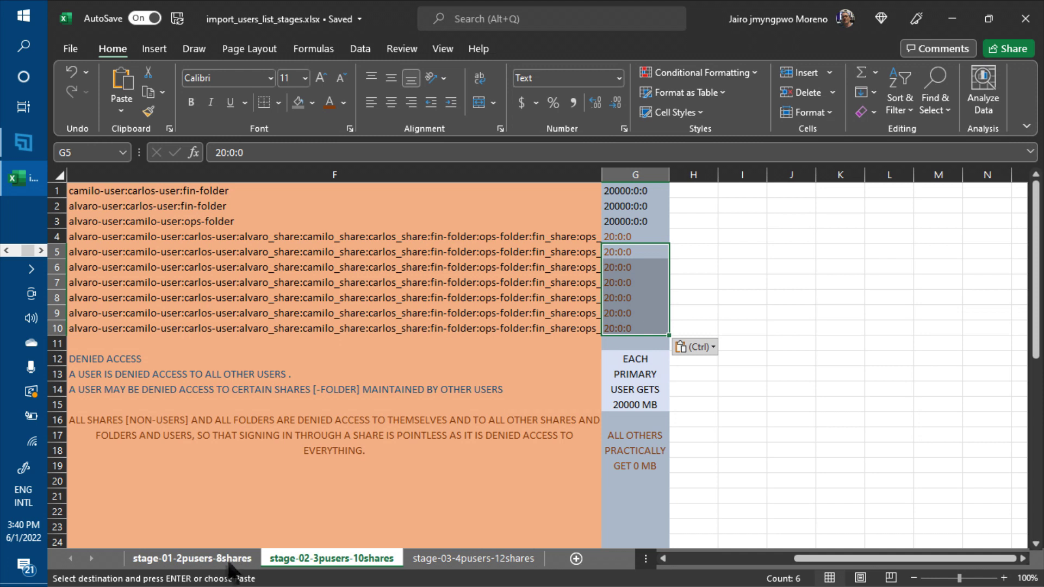
Paste the copied quota values into G5:G10 and G7:G12 on stage-03, then return to stage-02.
left_click(429, 557)
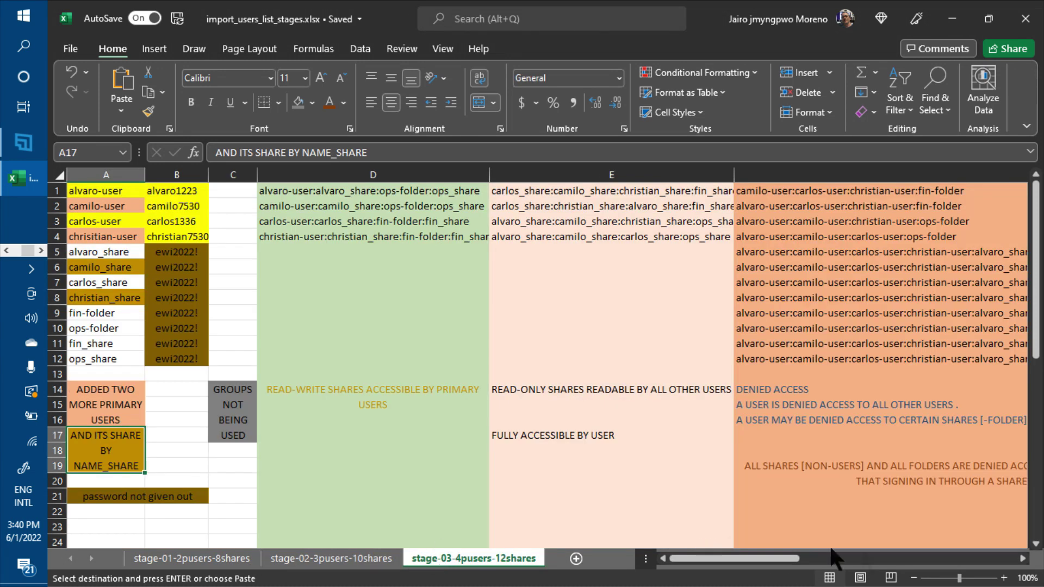
left_click(876, 558)
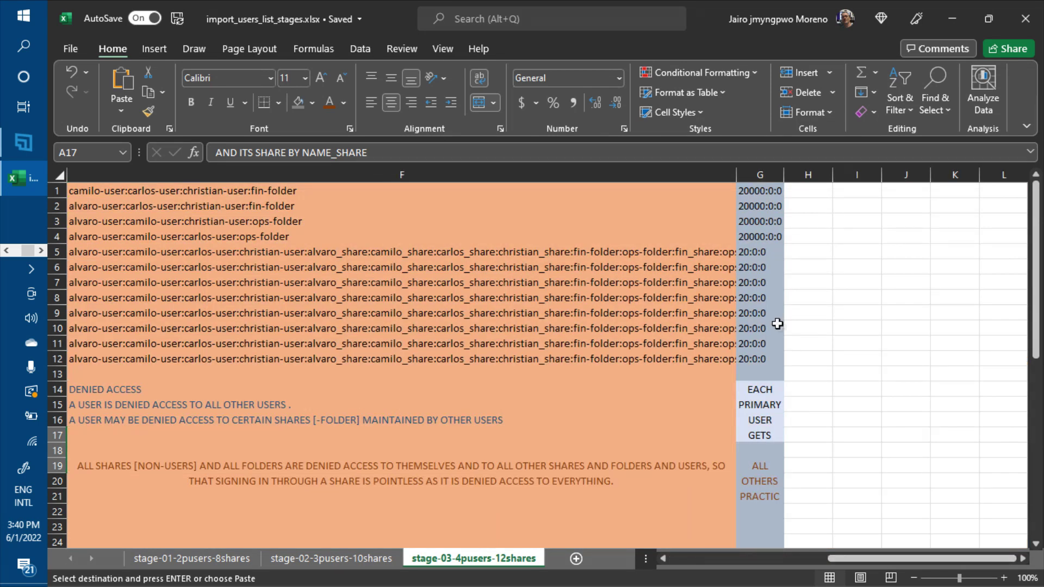
left_click(758, 252)
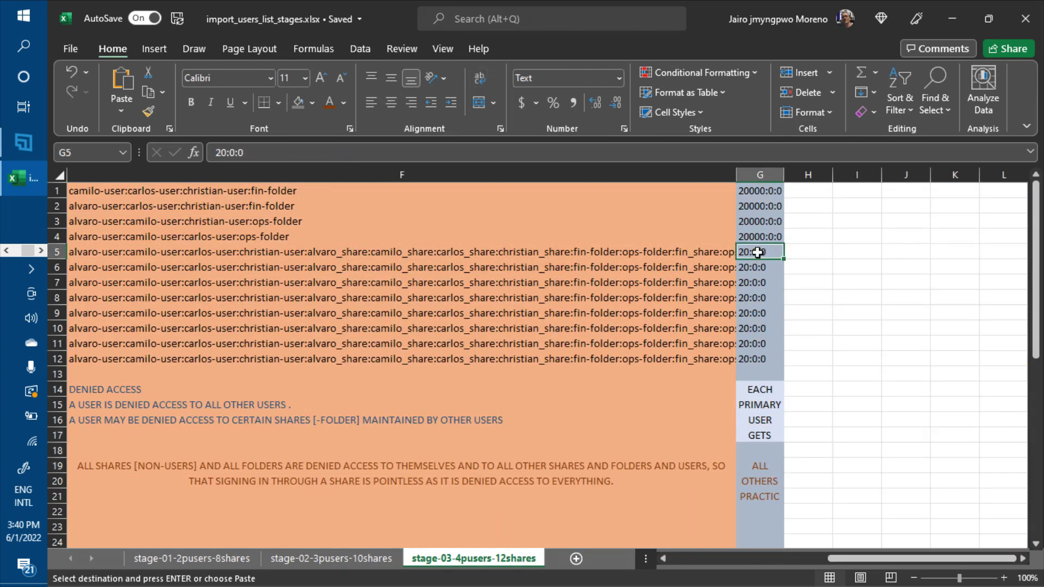
left_click_drag(758, 252, 759, 328)
key("ctrl+v")
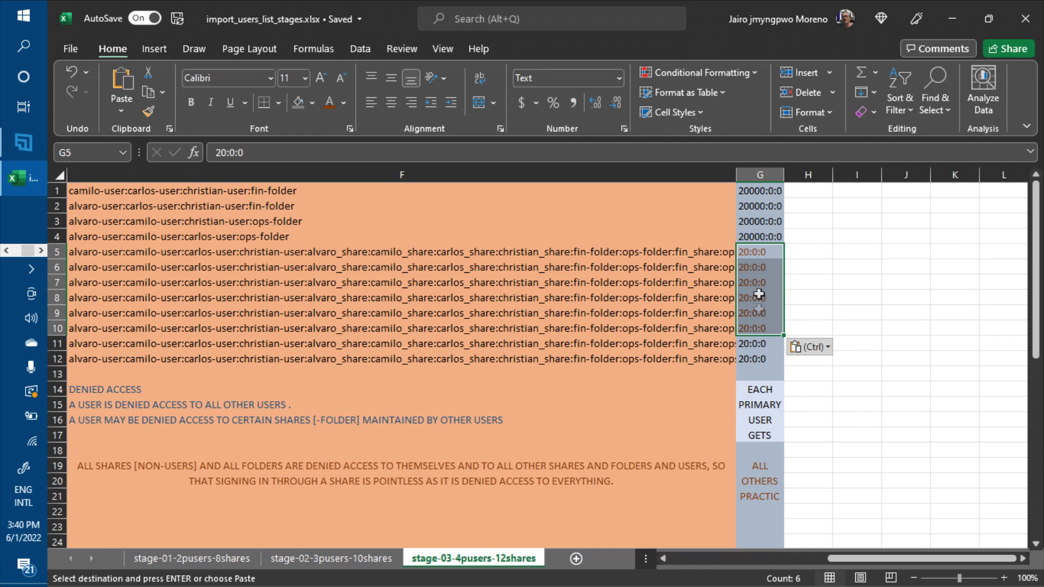
left_click(756, 280)
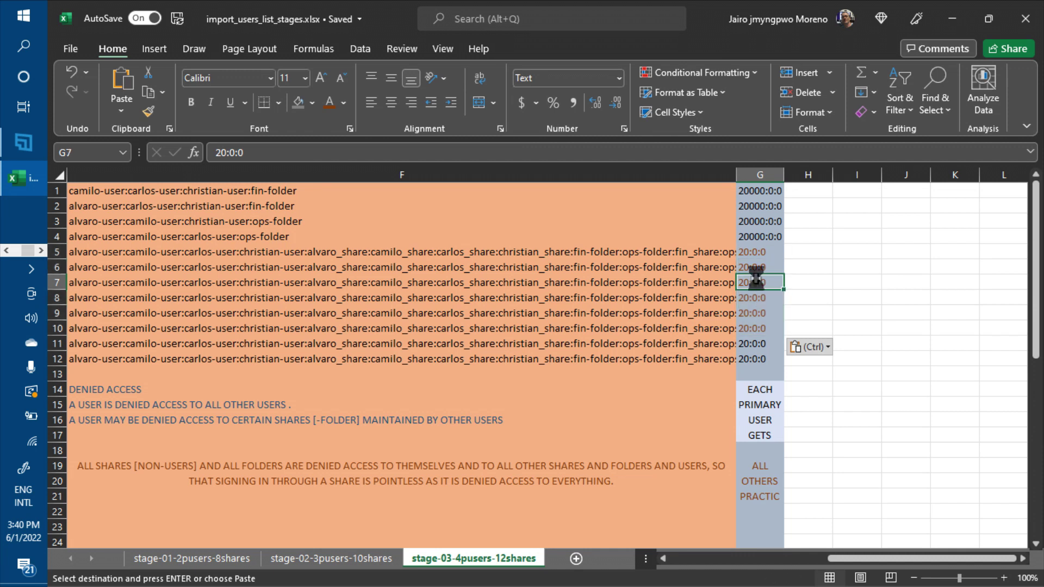
key("ctrl+shift+Down")
key("ctrl+v")
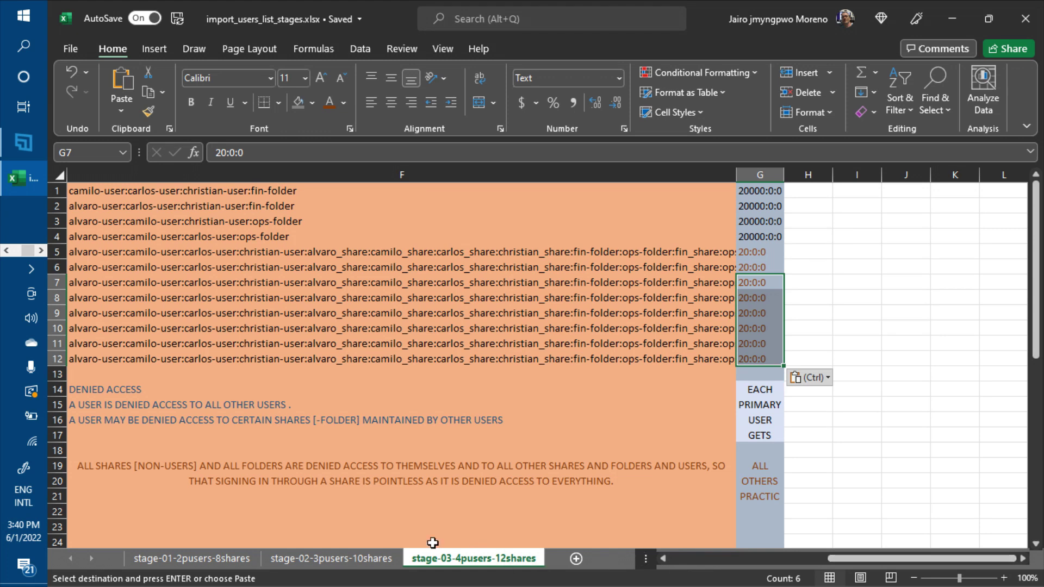
left_click(345, 560)
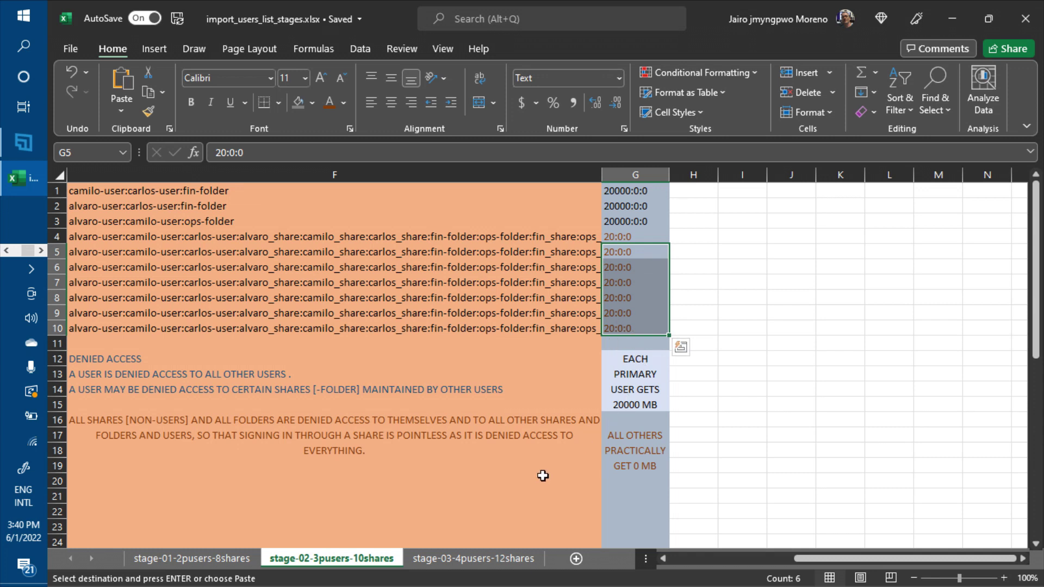
Format-paint stage-01's G1 formatting onto the 20000:0:0 cells G1:G3 on stage-02.
left_click(221, 558)
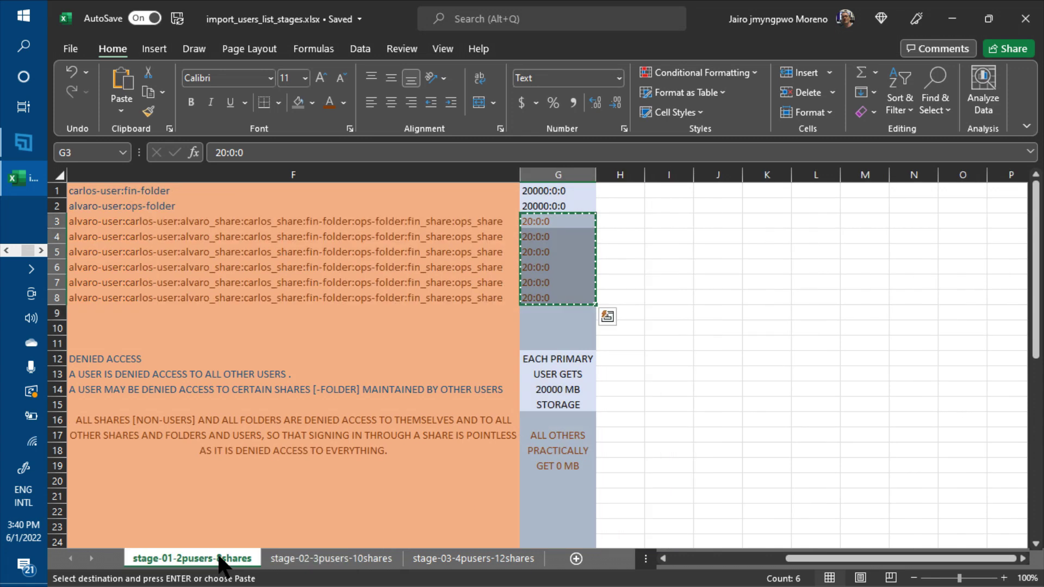
left_click(551, 193)
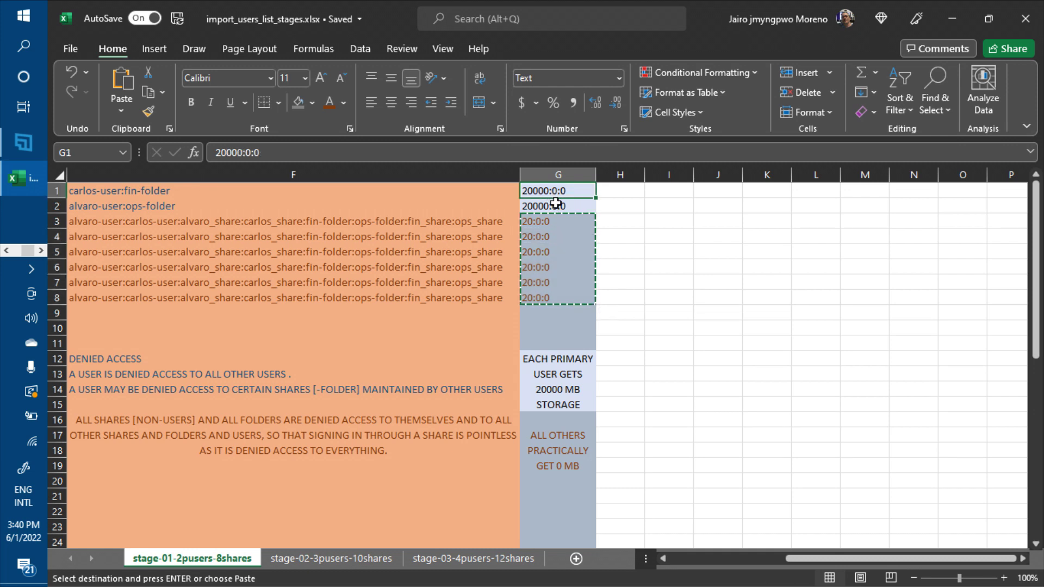
left_click(152, 111)
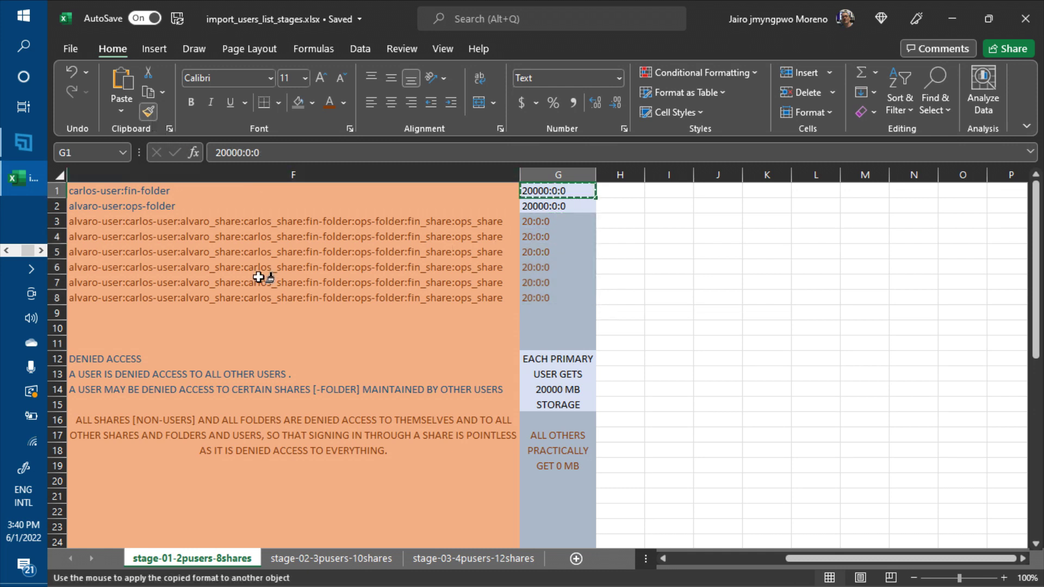
left_click(351, 559)
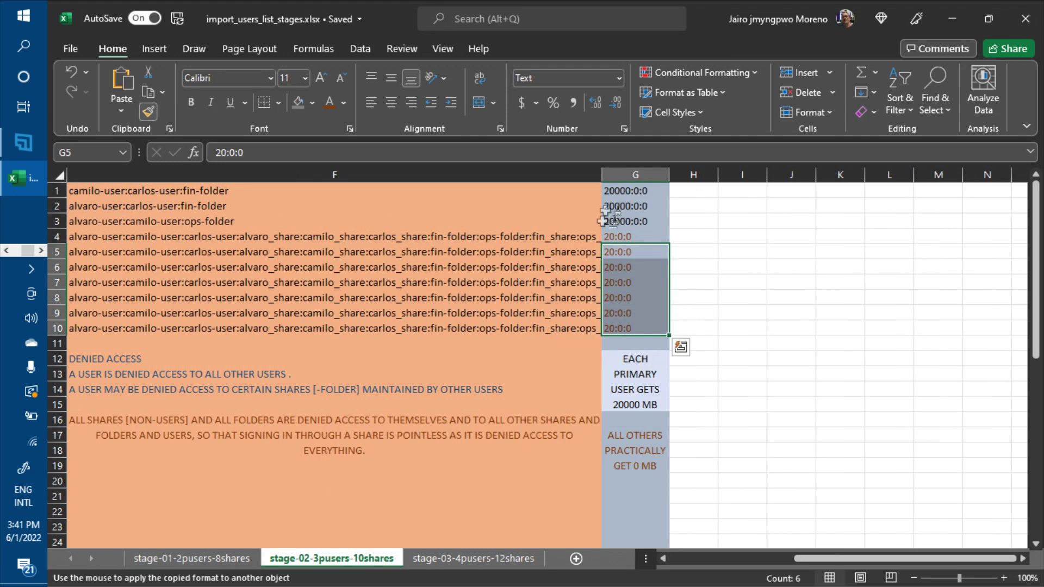
left_click_drag(610, 189, 615, 212)
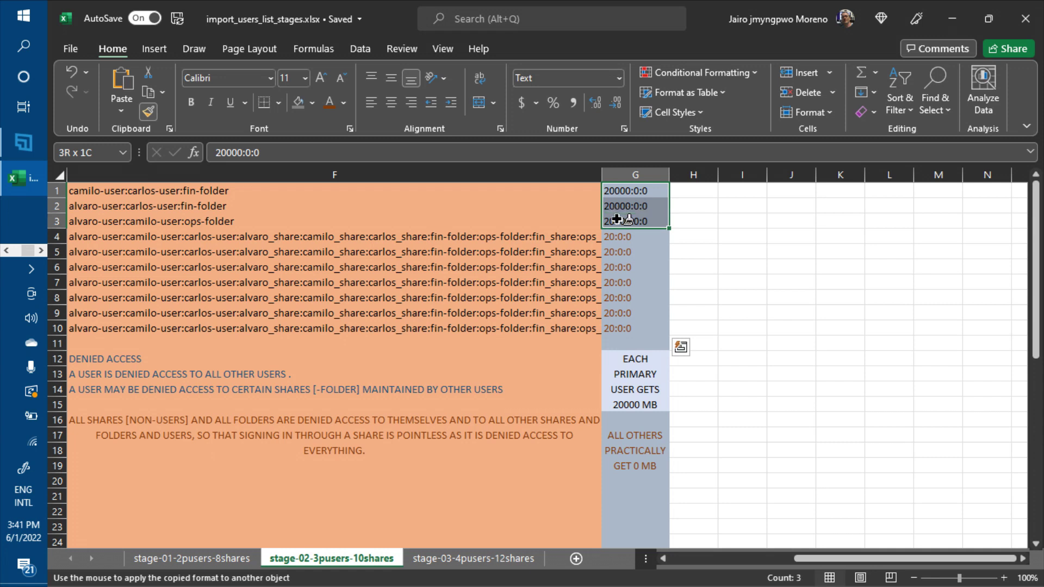
left_click_drag(615, 212, 616, 219)
left_click(730, 279)
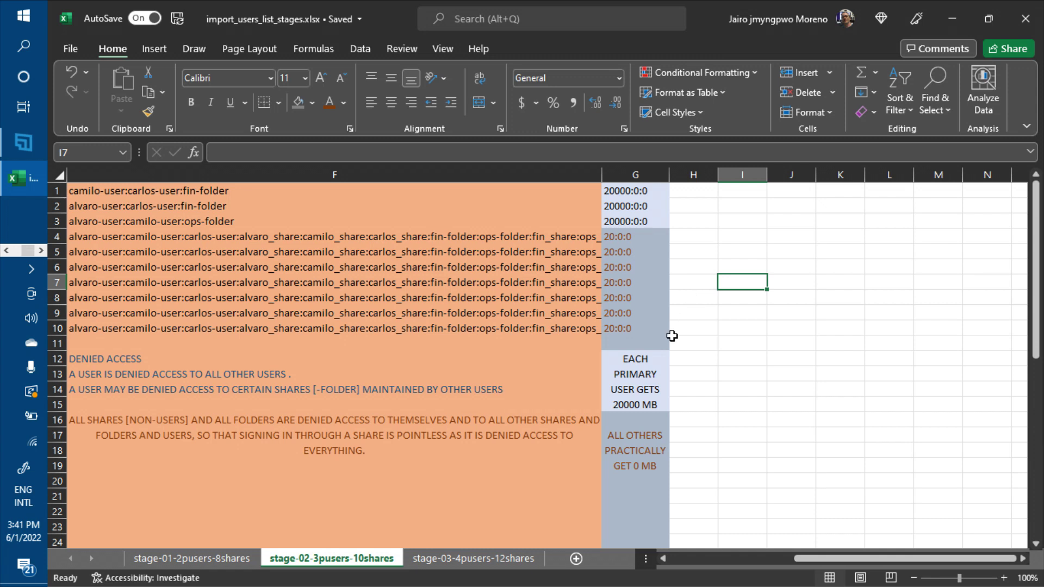
Format-paint stage-02's G1 formatting onto the 20000:0:0 cells G1:G4 on stage-03.
left_click(630, 188)
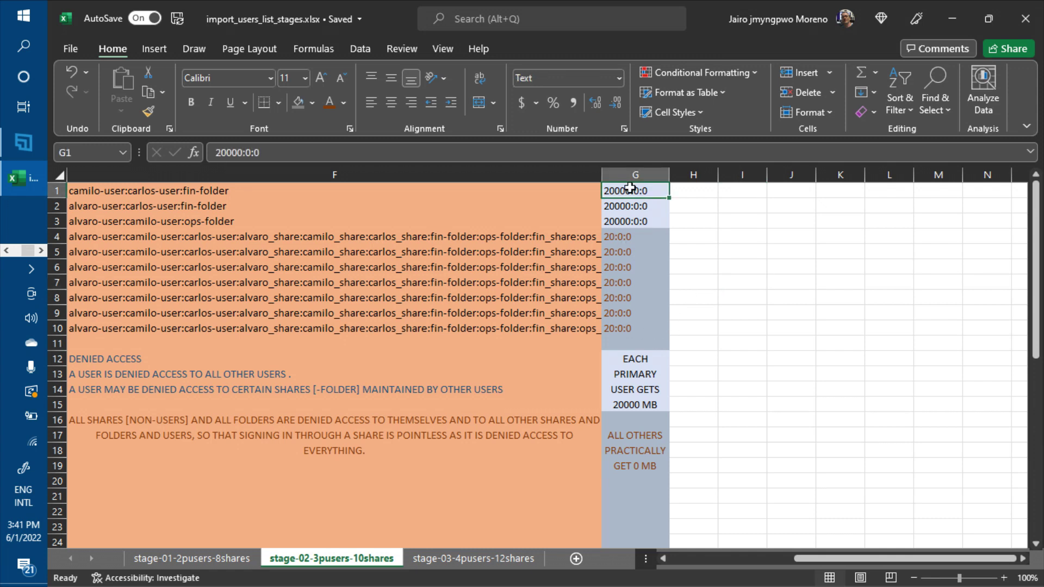
left_click(148, 107)
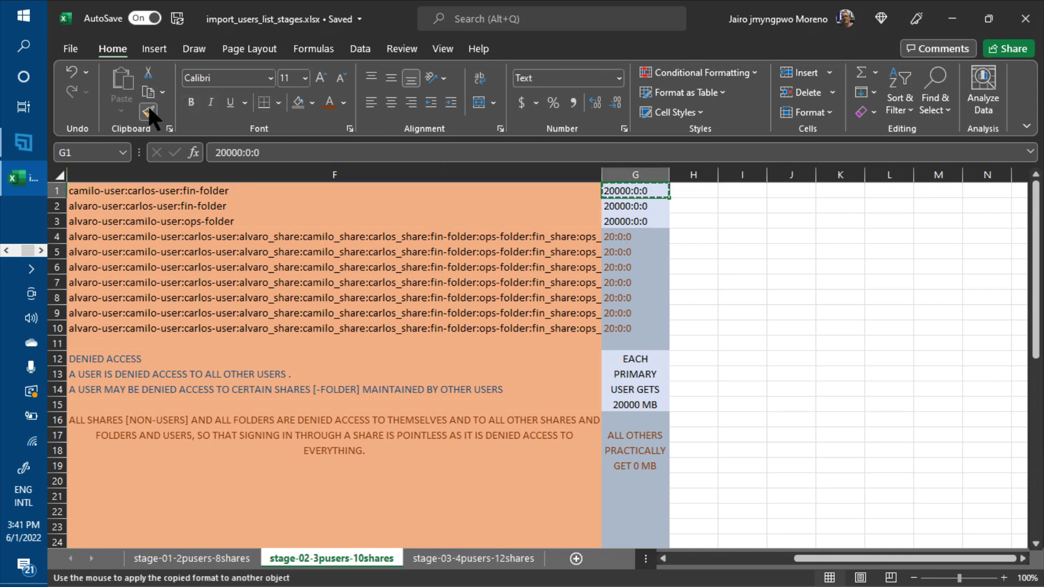
left_click(450, 560)
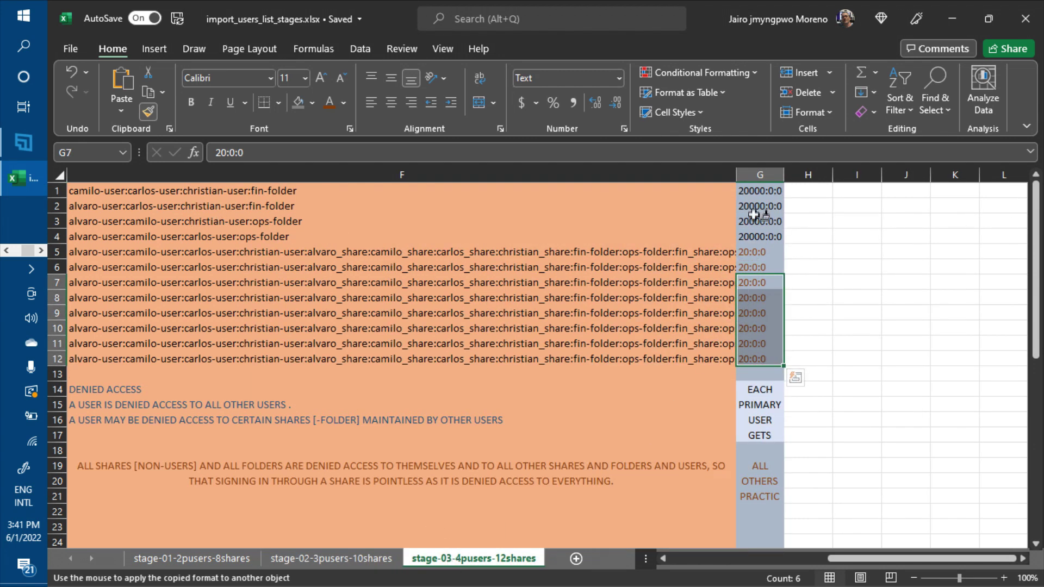
left_click_drag(759, 190, 759, 230)
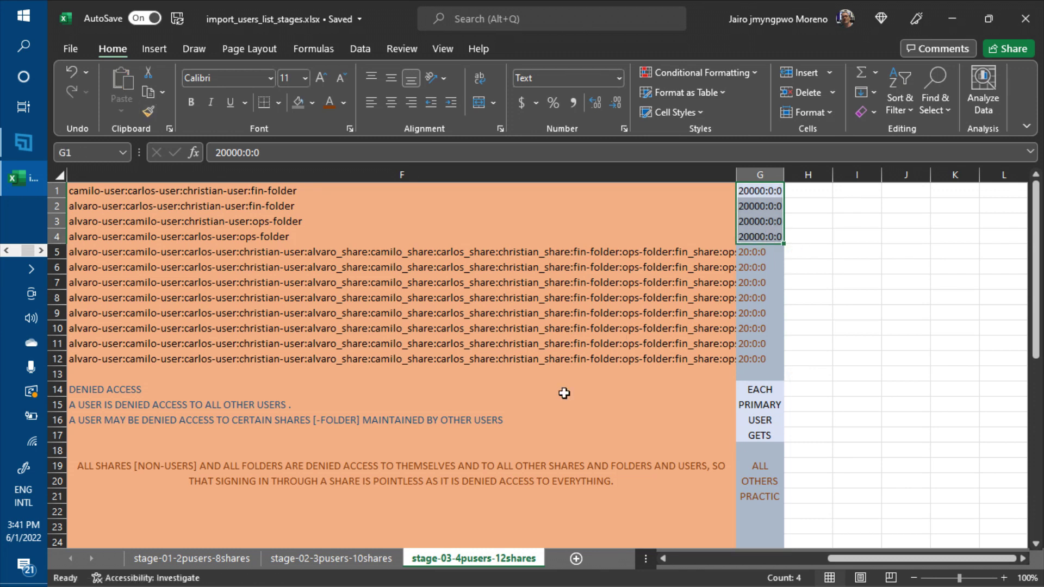
Compare the stage-02 and stage-03 sheets from column A, ending on stage-02.
left_click(371, 563)
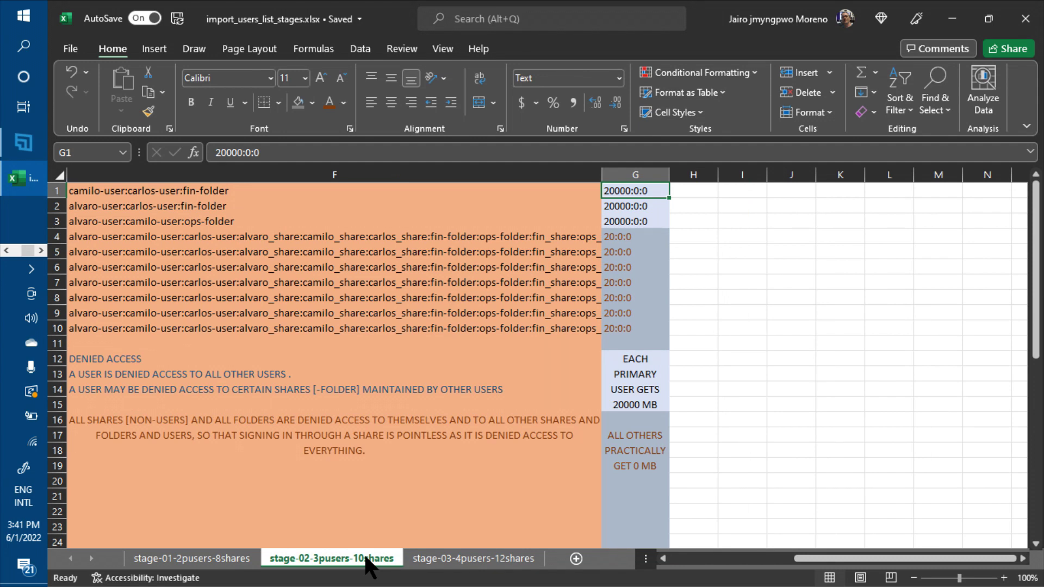
left_click(664, 558)
left_click(663, 559)
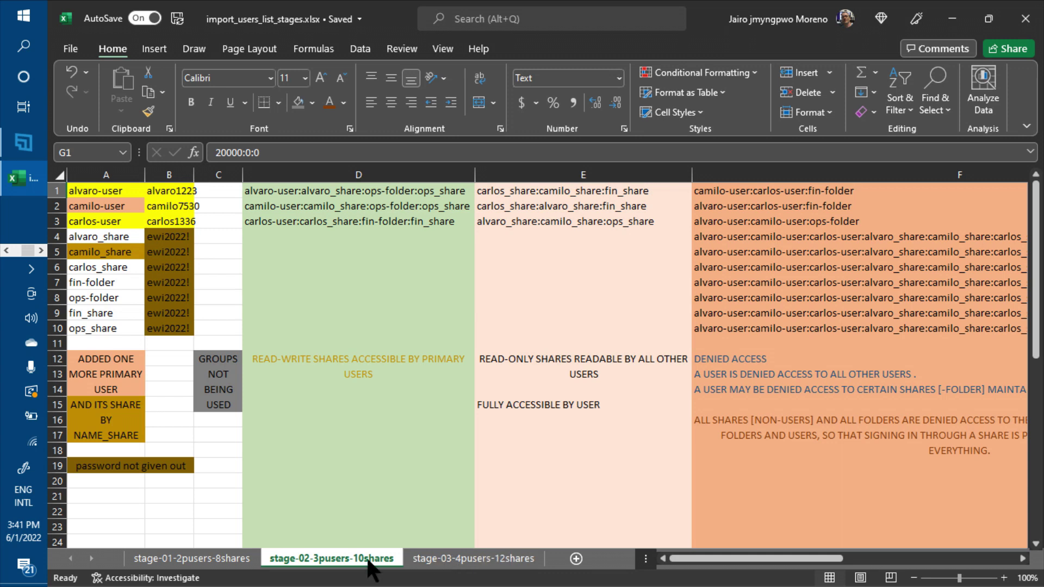
left_click(437, 562)
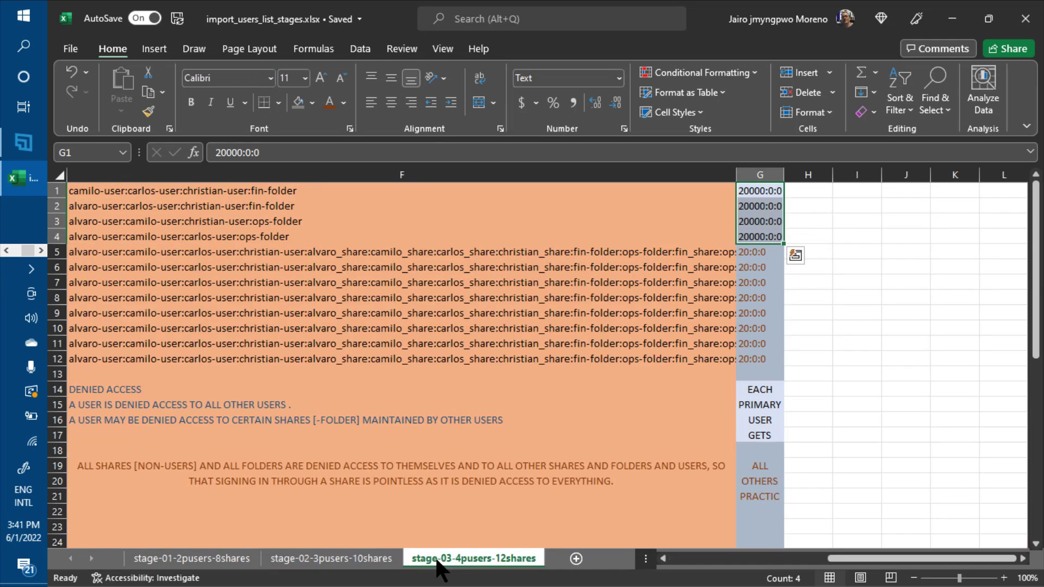
left_click(675, 557)
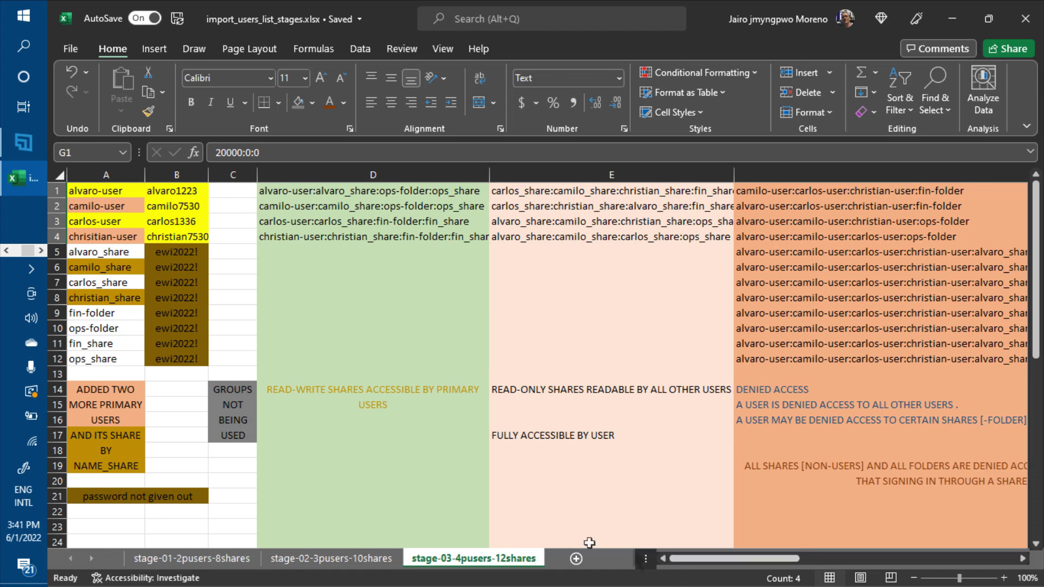
left_click(335, 558)
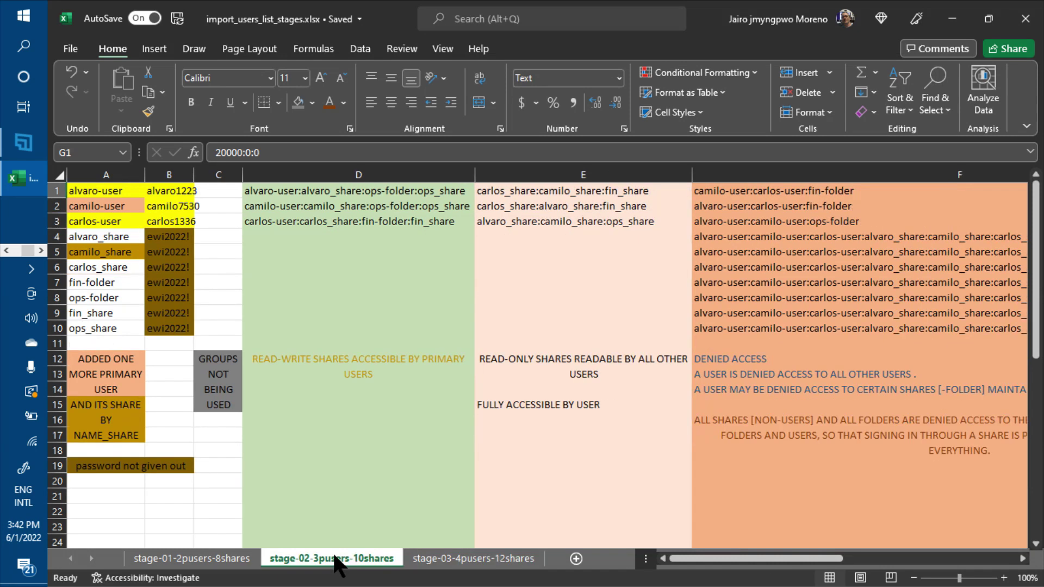
On stage-03, copy alvaro-user's yellow formatting from A1 onto camilo-user in A2.
left_click(465, 559)
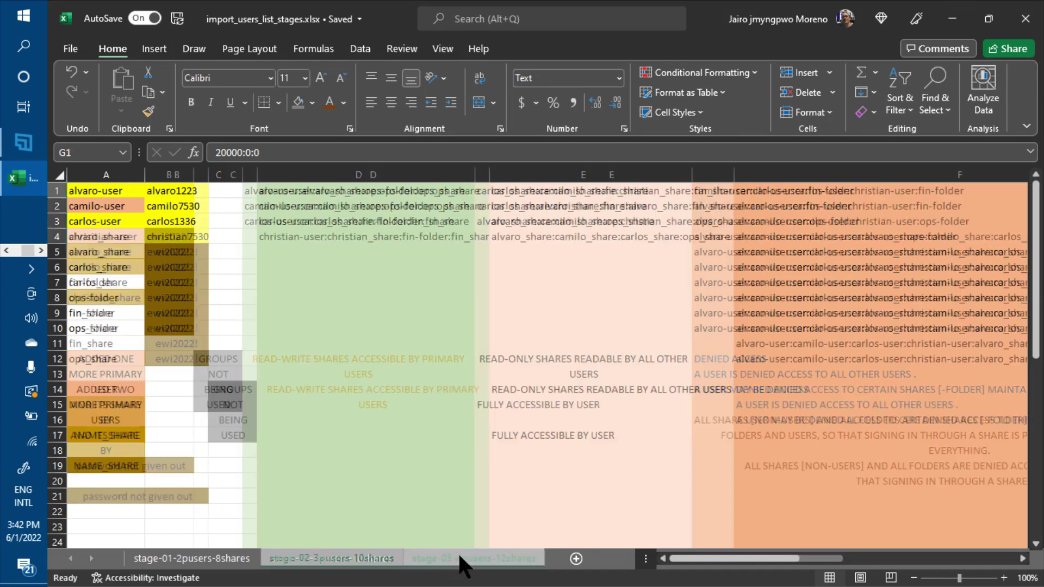
left_click(105, 190)
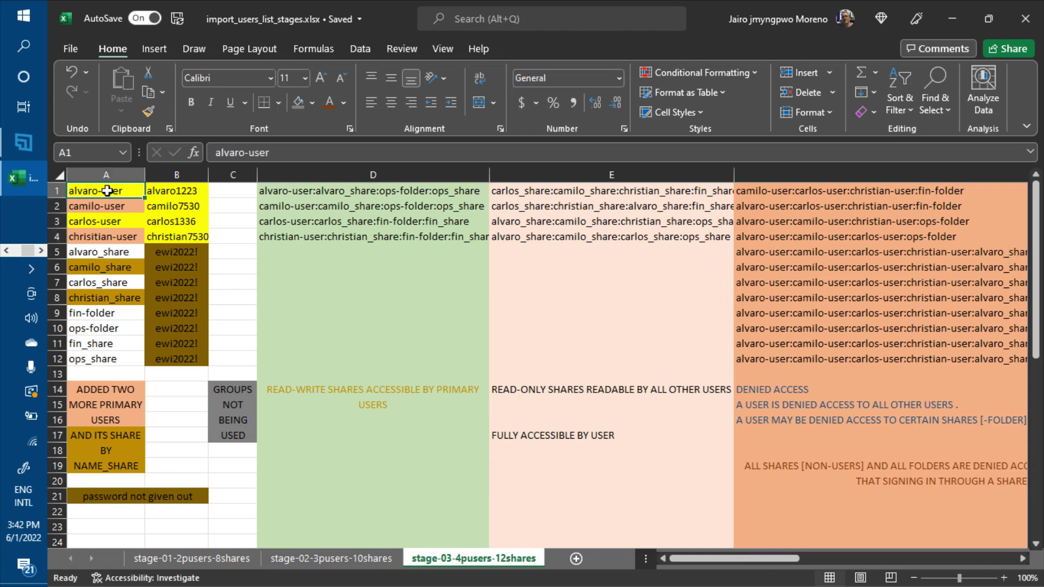
left_click(148, 111)
left_click(109, 206)
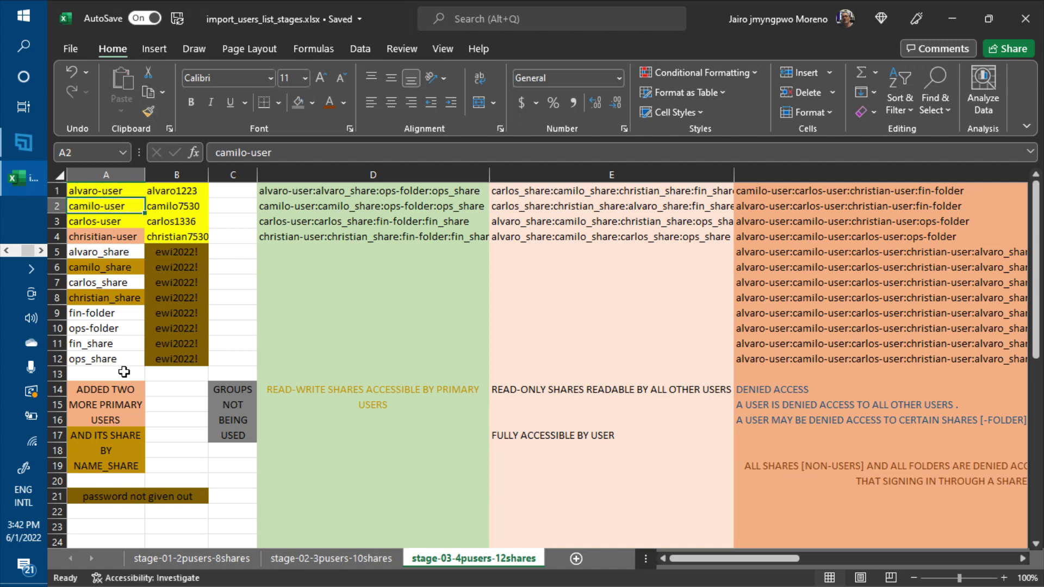
Replace TWO with ONE in the A14 'ADDED TWO MORE PRIMARY USERS' note.
left_click(115, 390)
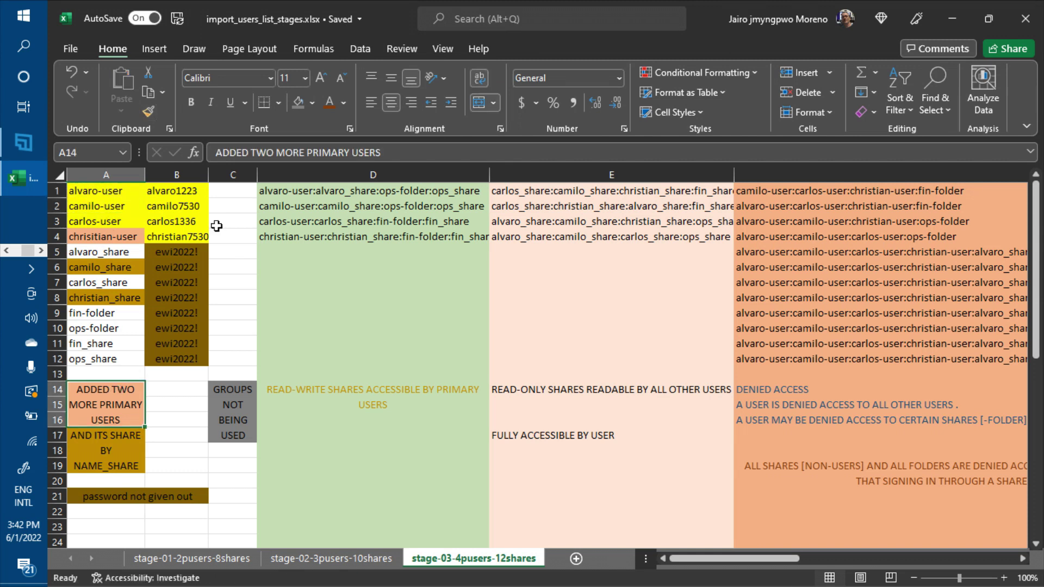
double_click(256, 154)
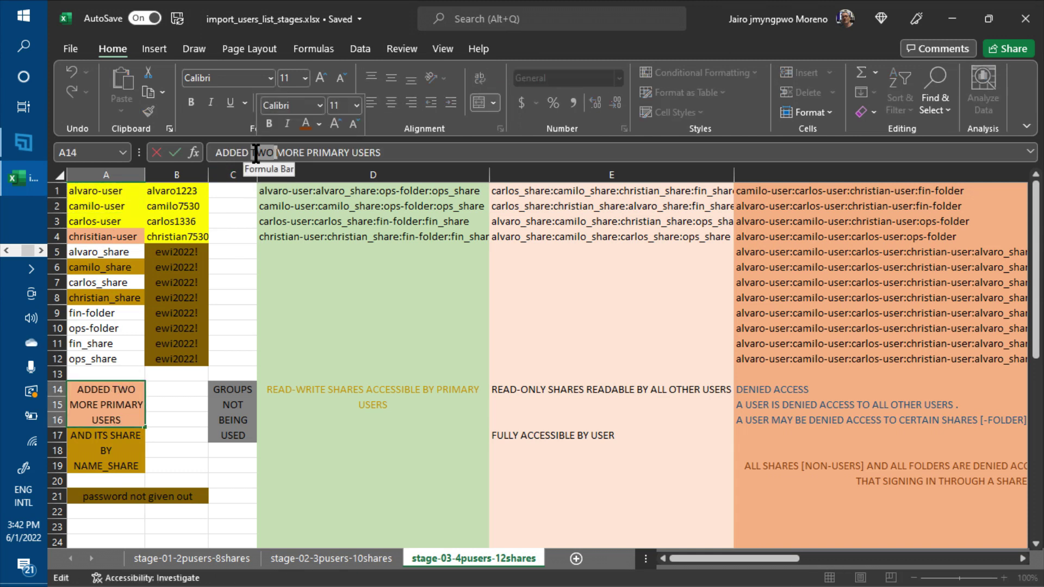
type("ONE")
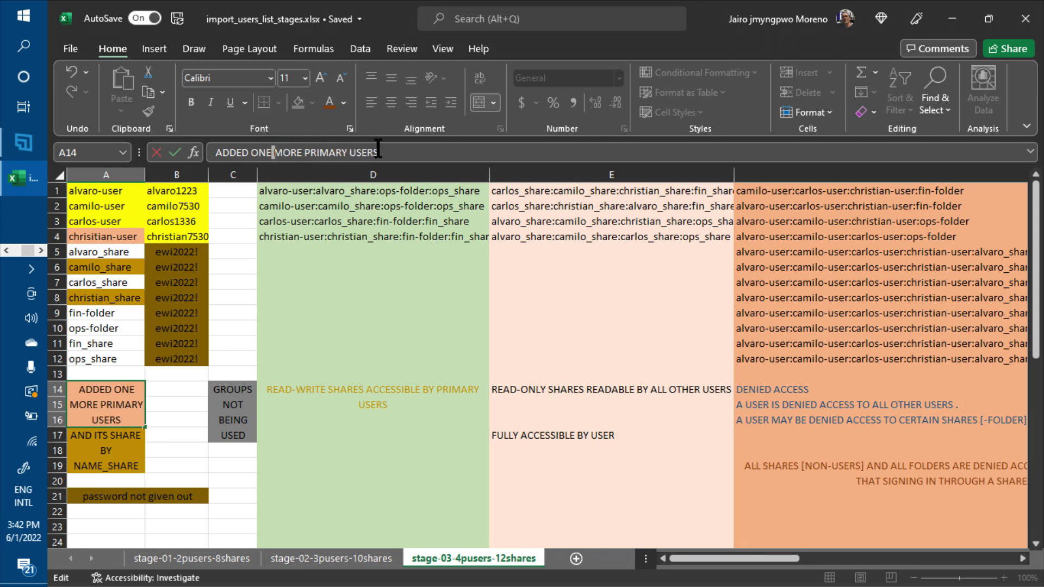
Finish the A14 note as 'ADDED ONE MORE PRIMARY USER' and make camilo_share in A6 white like A5.
key("BackSpace")
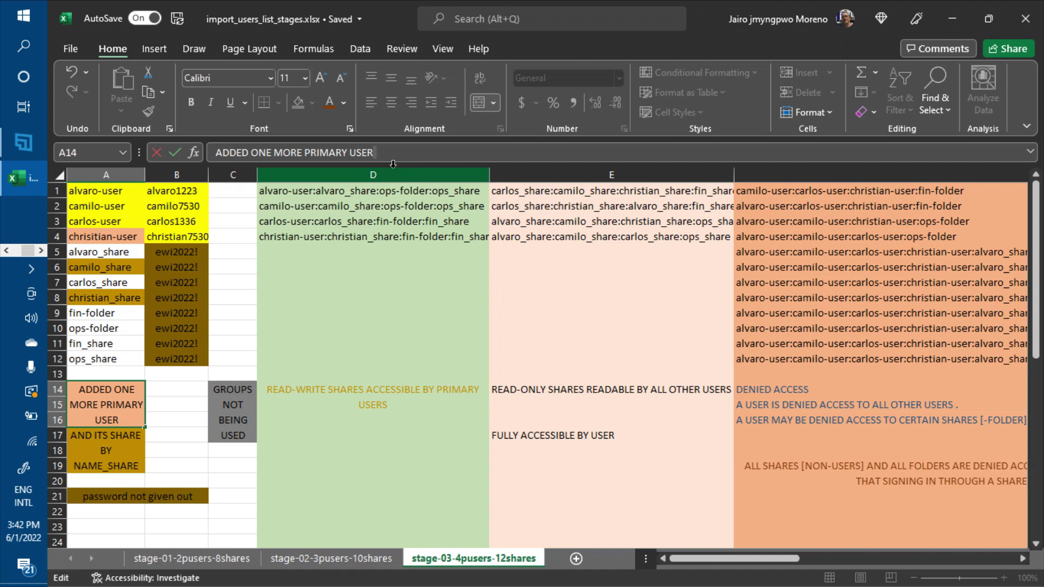
left_click(388, 272)
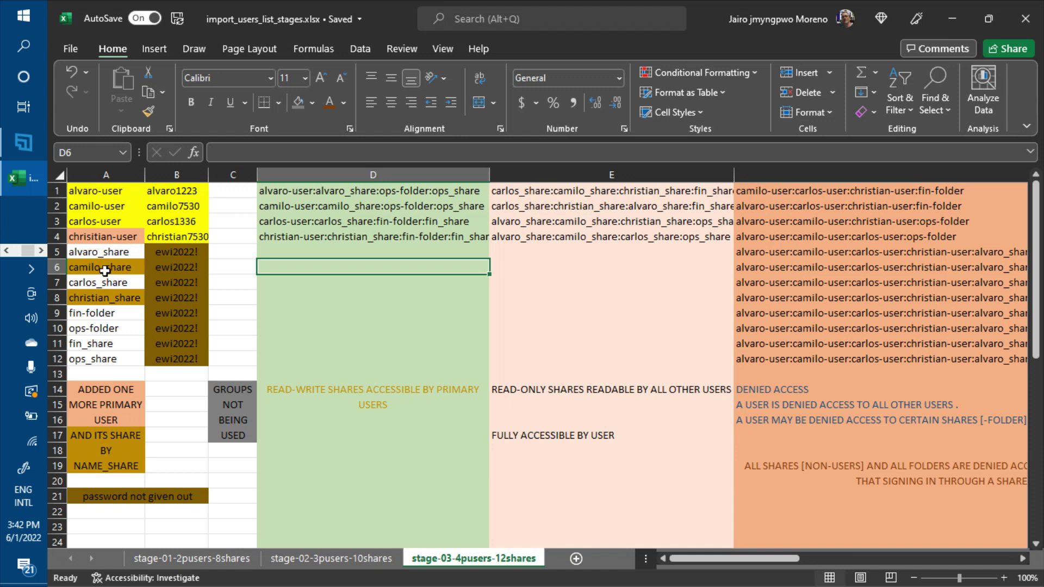
left_click(105, 251)
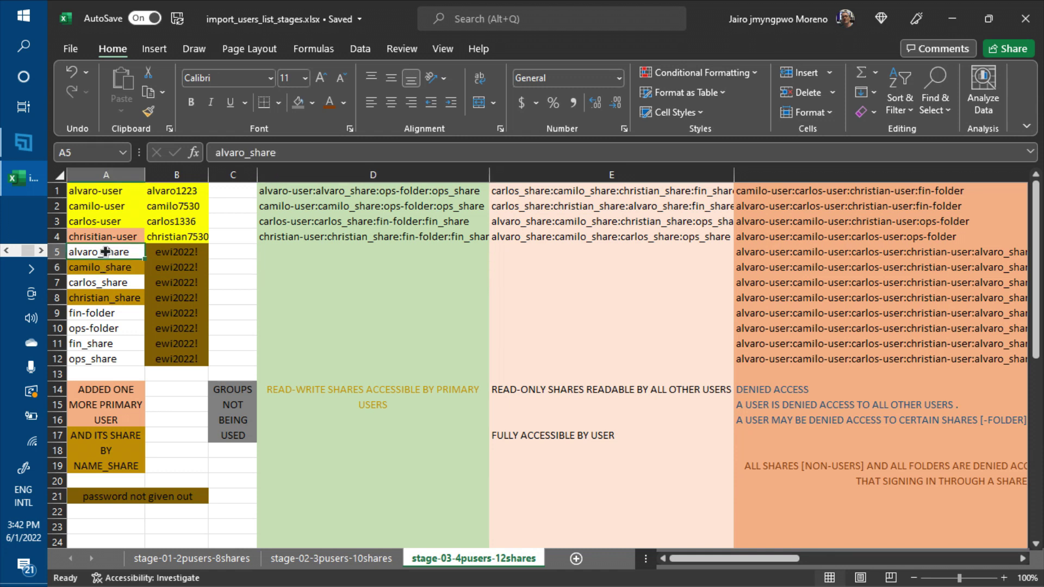
left_click(147, 114)
left_click(112, 268)
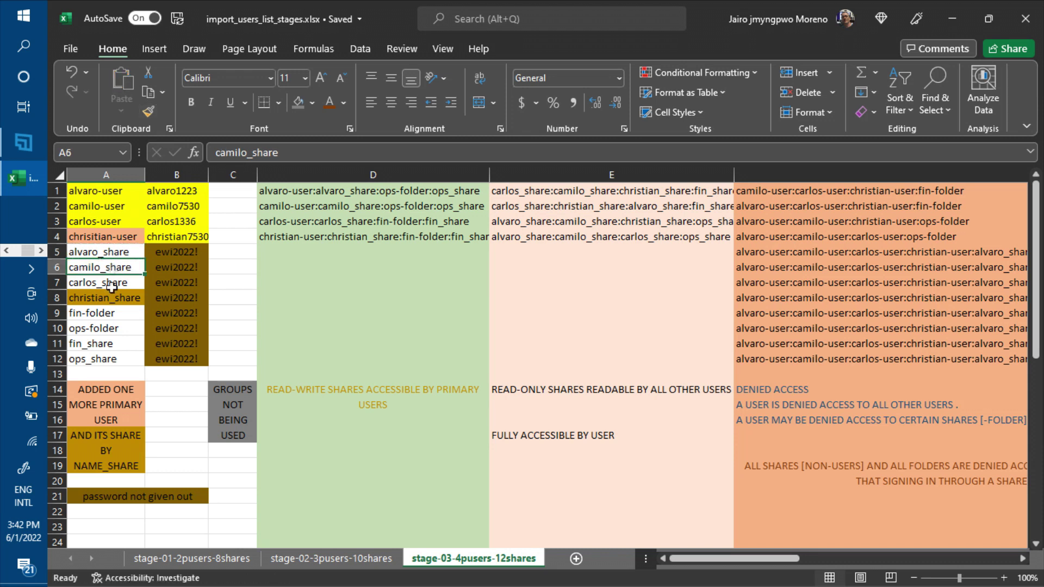
left_click(132, 357)
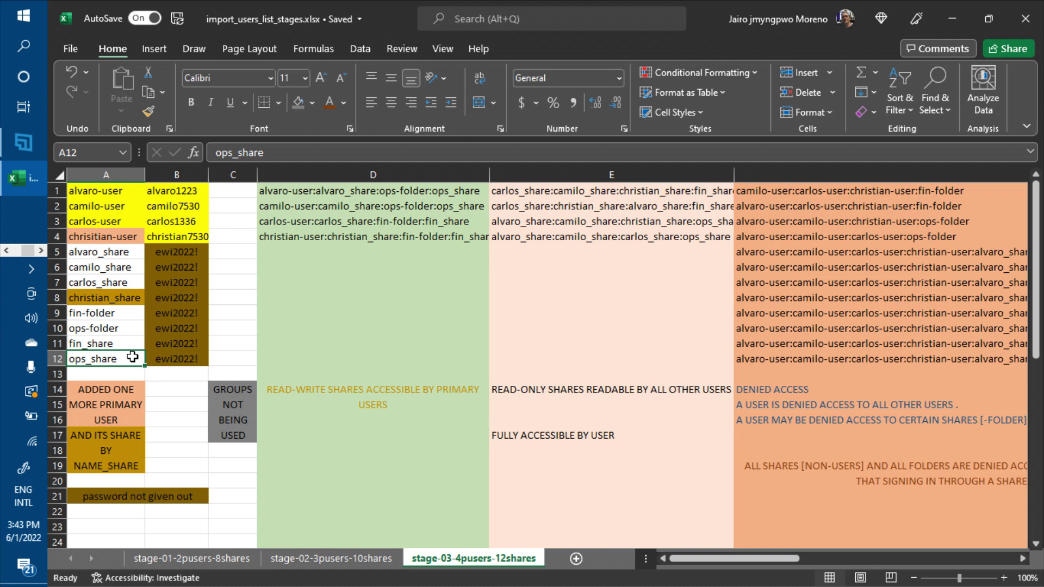
Check the stage-01, stage-02 and stage-03 sheets in turn, ending on stage-01-2pusers-8shares.
left_click(185, 559)
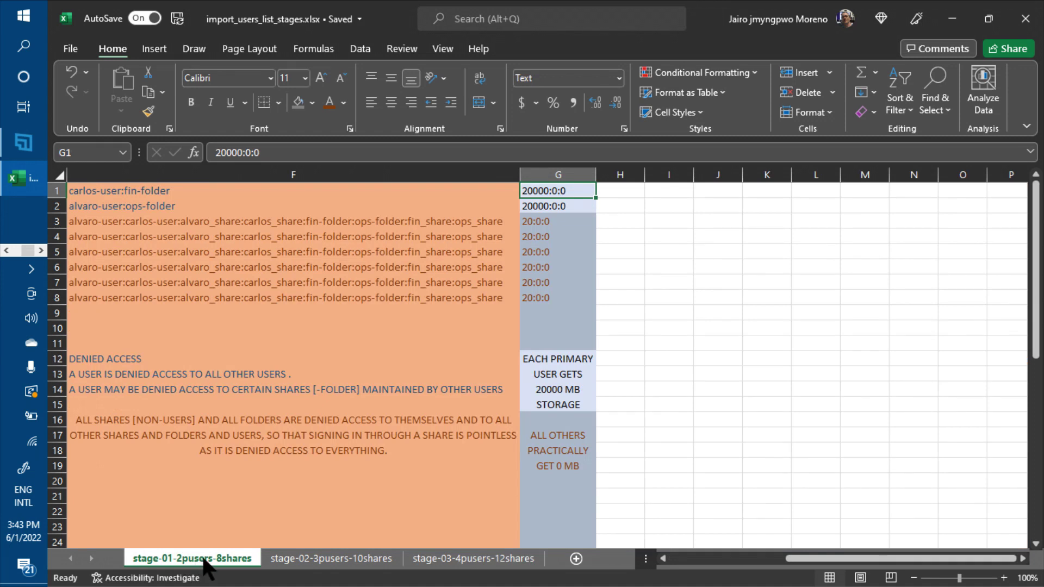
left_click(677, 558)
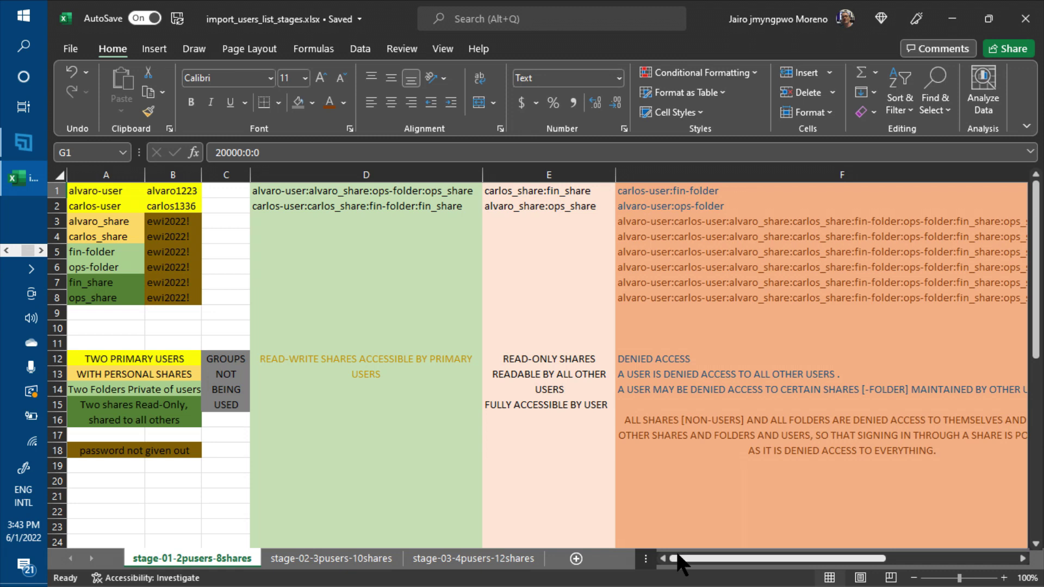
left_click(370, 558)
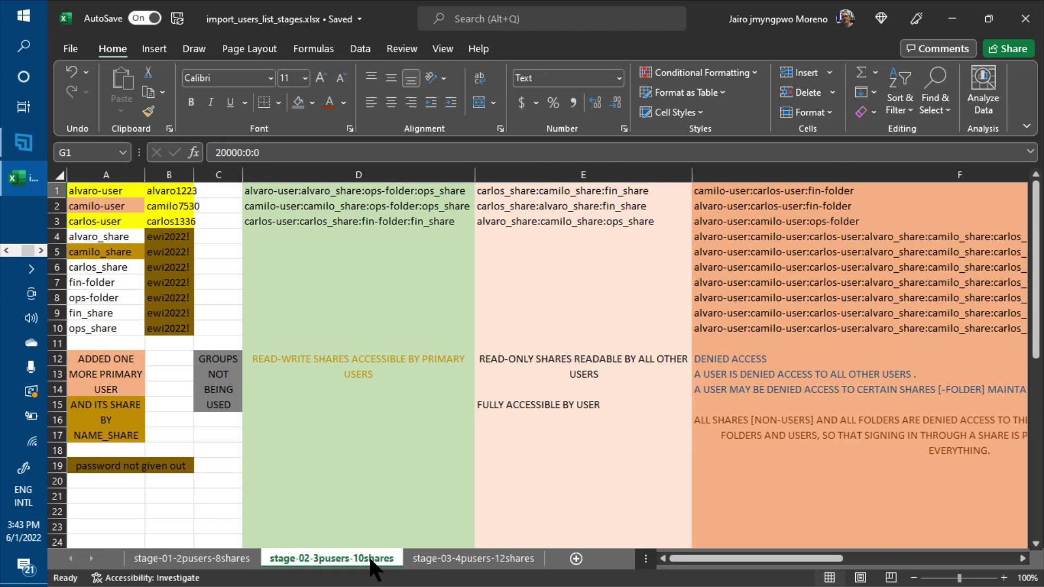
left_click(439, 564)
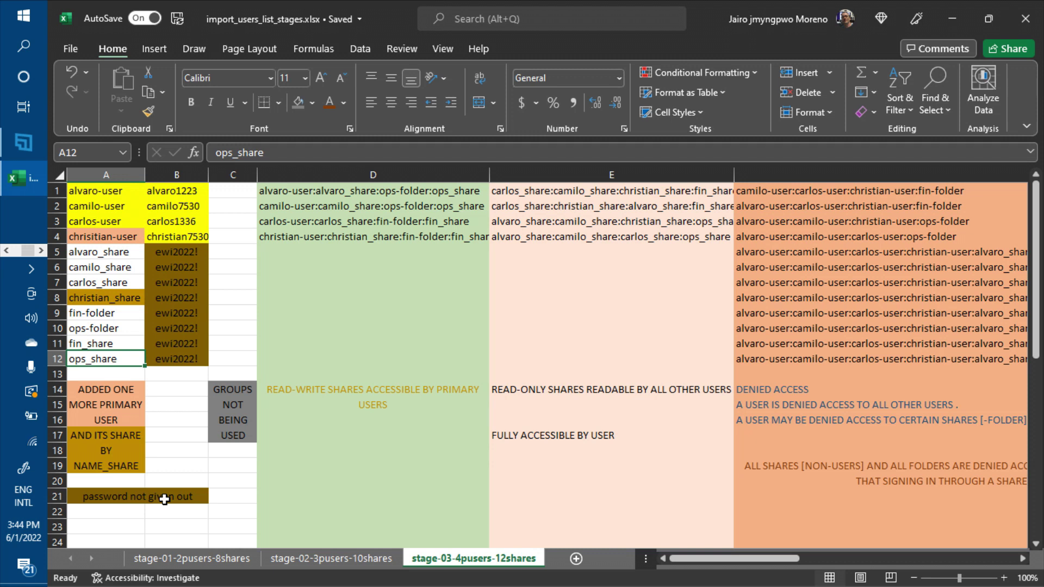
left_click(196, 559)
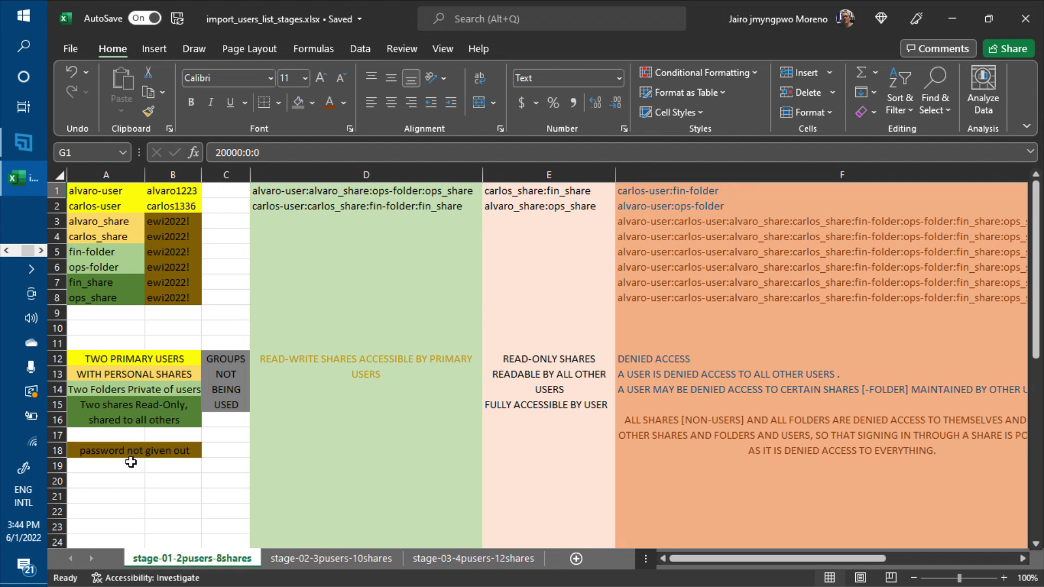
Append 'because these users will be treated like shares (or folders).' to the A18 password note.
left_click(126, 452)
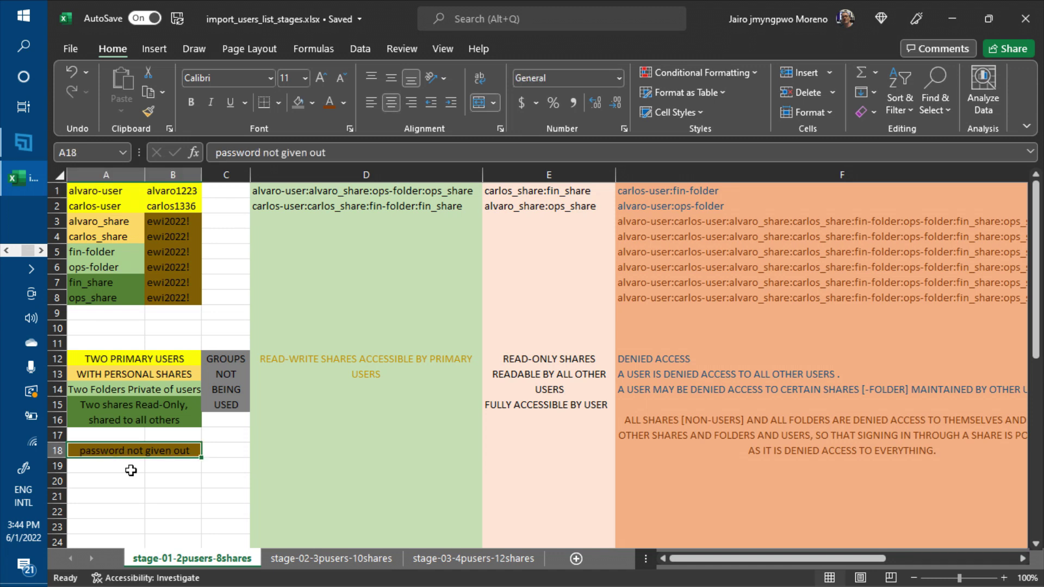
left_click(131, 470, "shift")
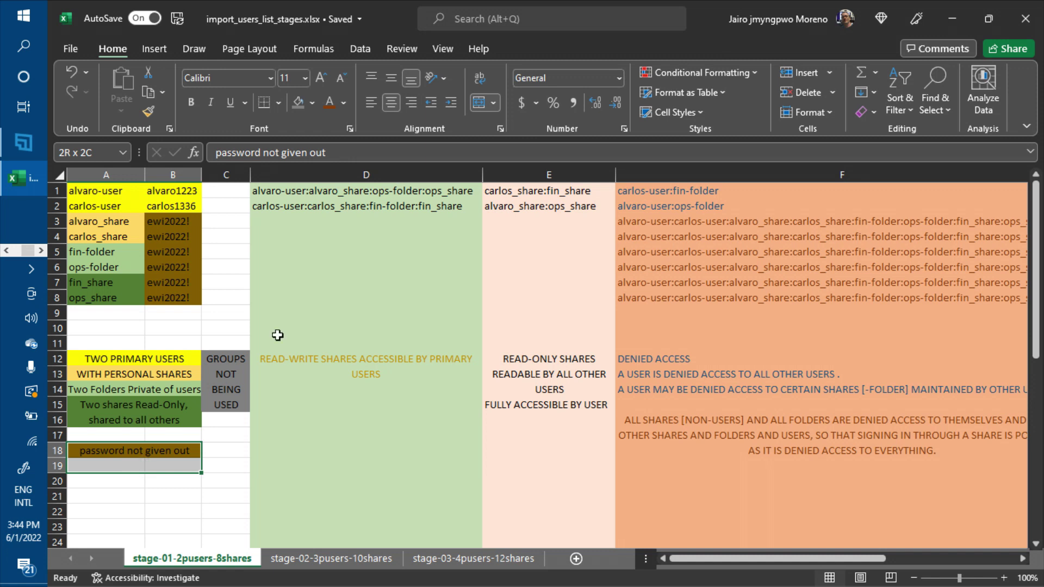
left_click(338, 157)
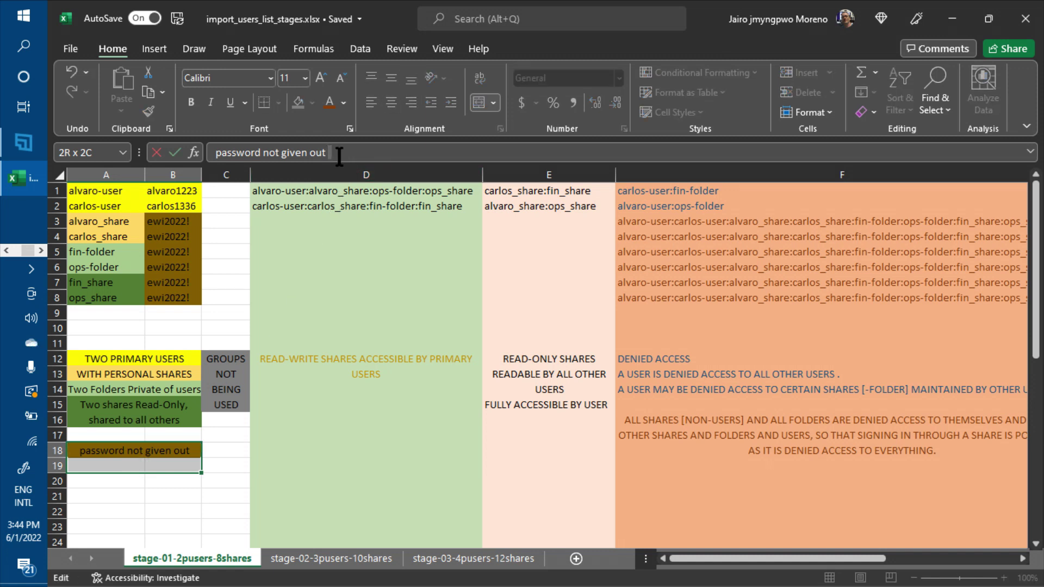
type("because these ")
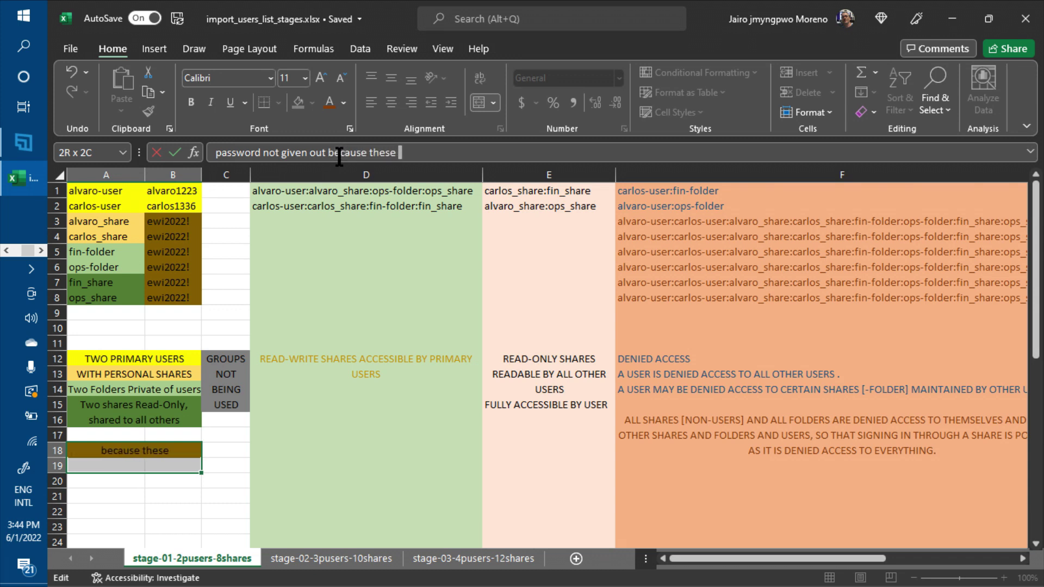
type("users ")
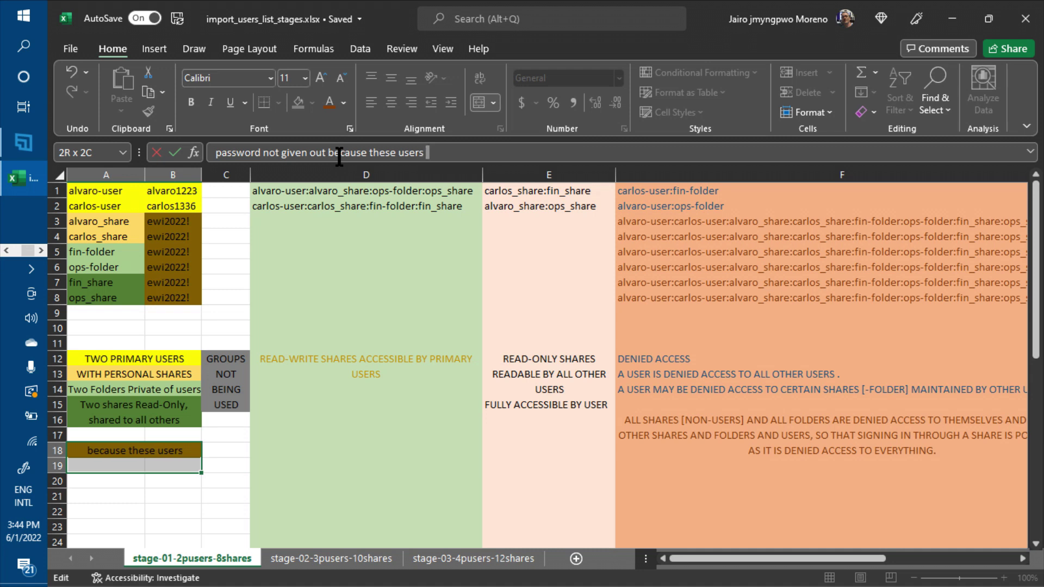
type("will be treated like shares or folders")
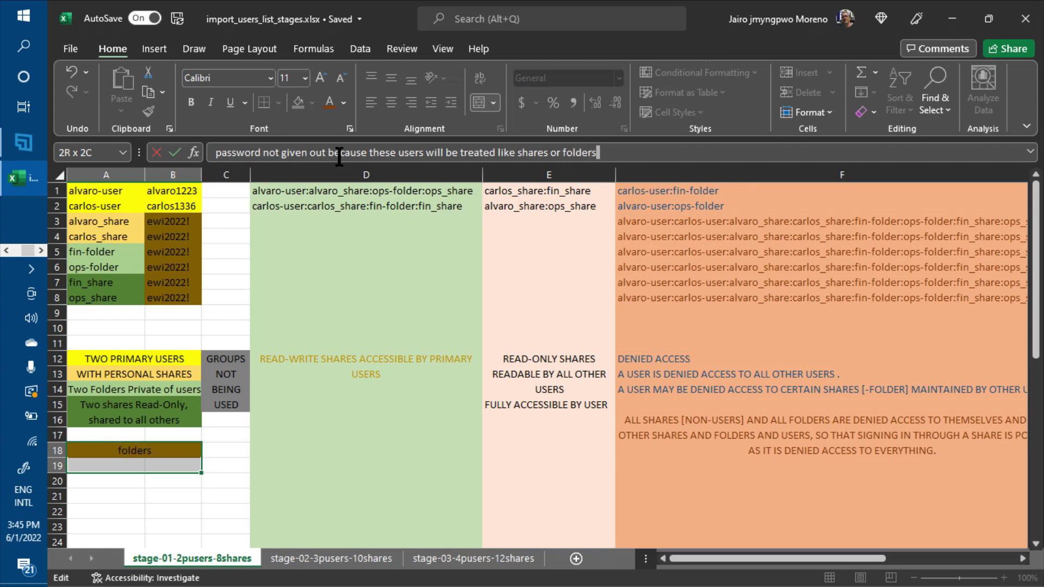
key("Left")
key("Left")
key("Left")
key("Left")
key("Left")
key("Left")
key("Left")
key("Left")
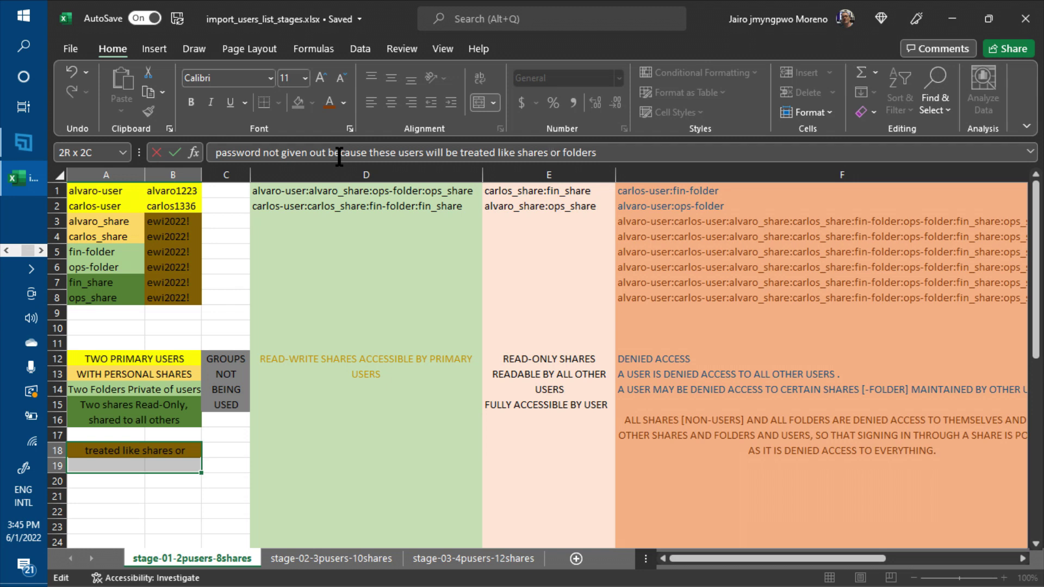
type("9")
key("BackSpace")
type("(")
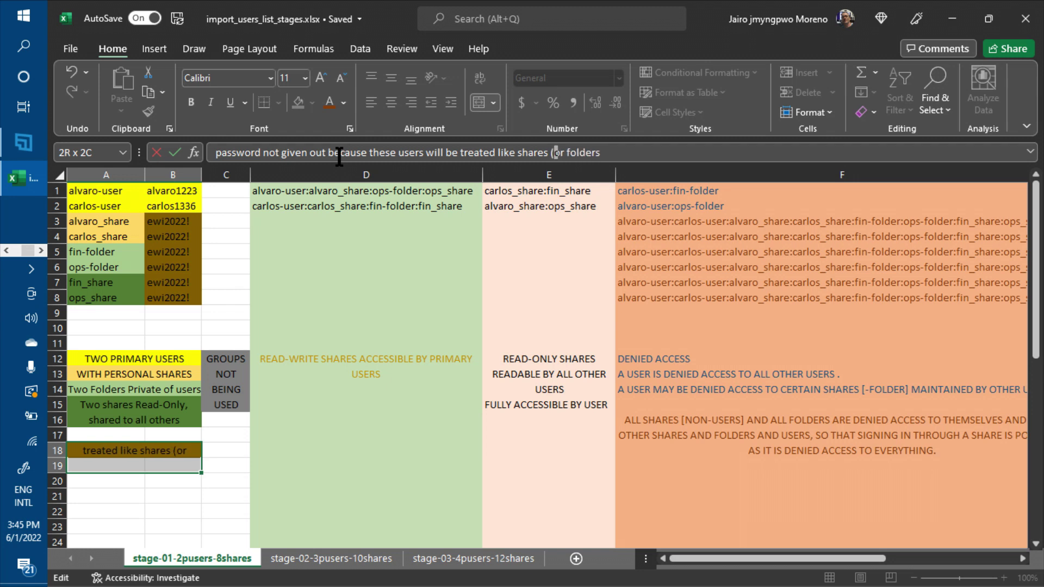
key("Right")
key("Right")
key("Right")
key("Right")
key("Right")
key("Right")
key("Right")
key("Right")
type(")")
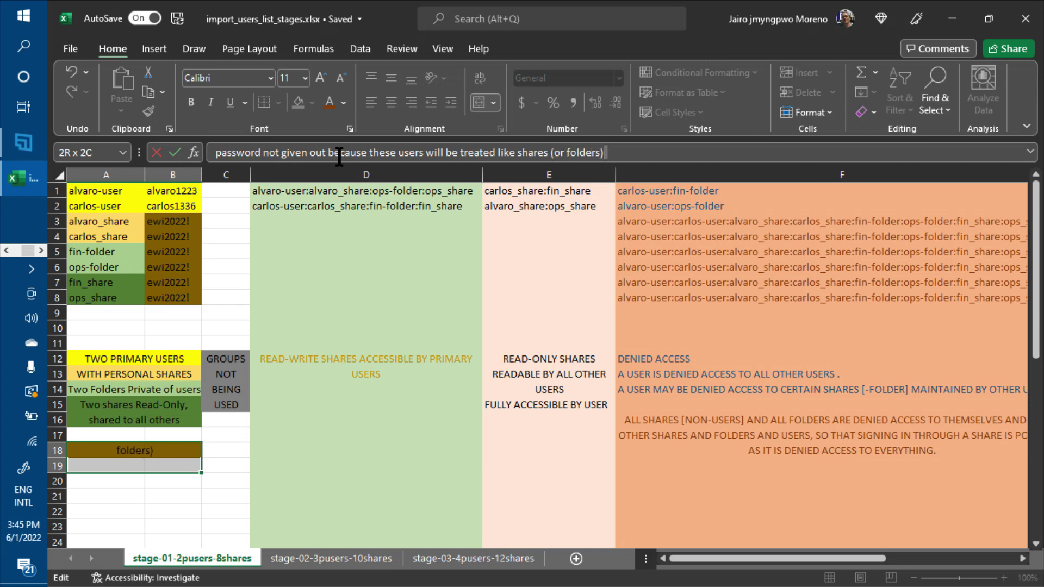
type(".")
key("Return")
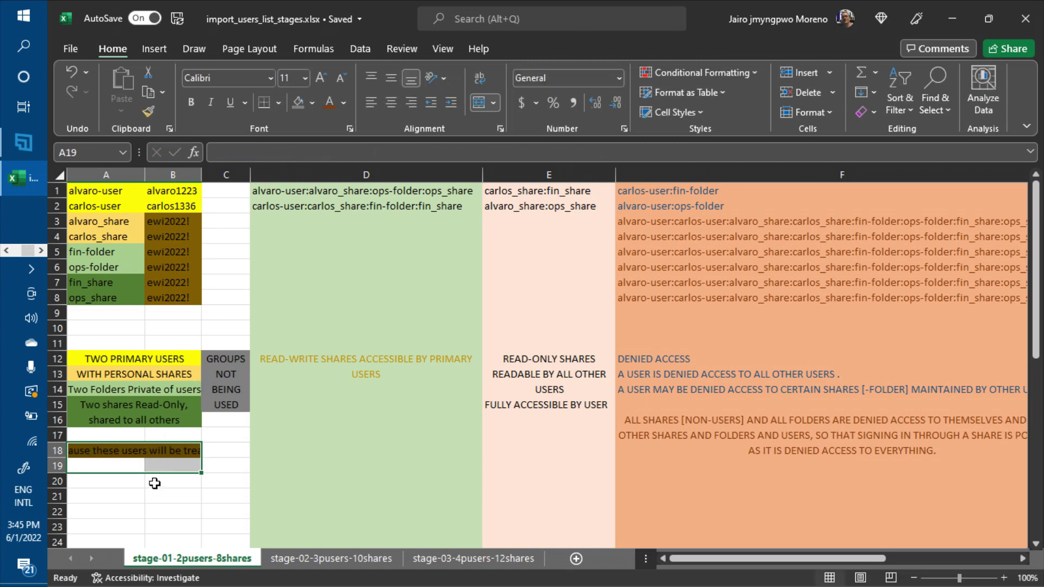
Unmerge A18:B20 and turn on Wrap Text for the password note.
left_click_drag(154, 483, 154, 480)
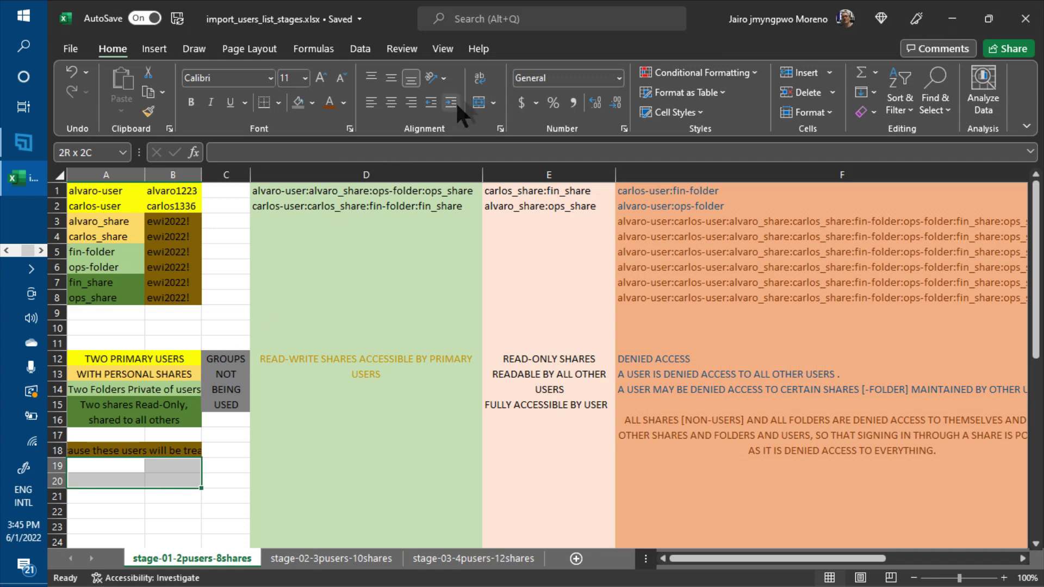
left_click(475, 98)
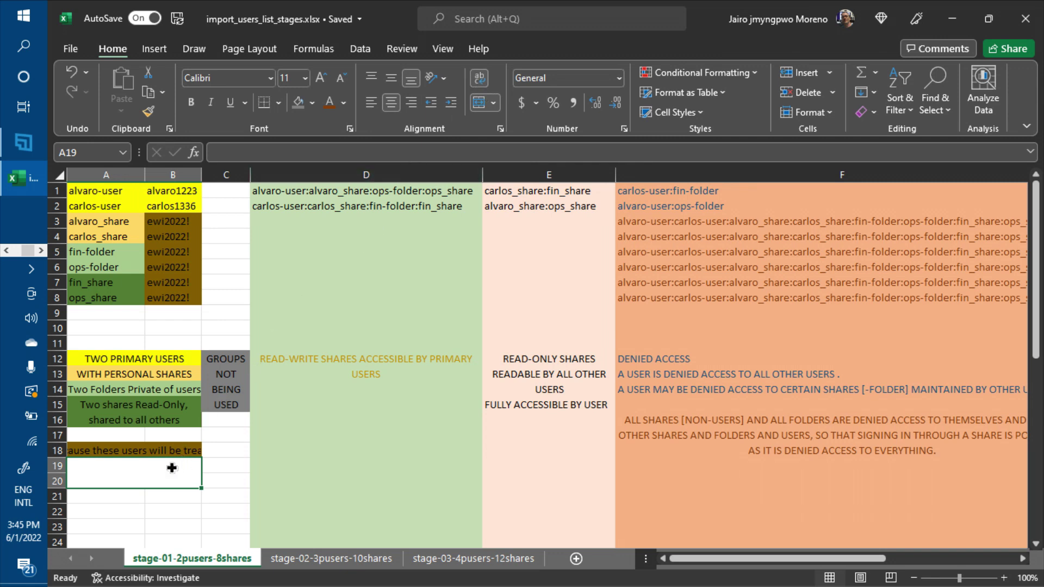
left_click(170, 449)
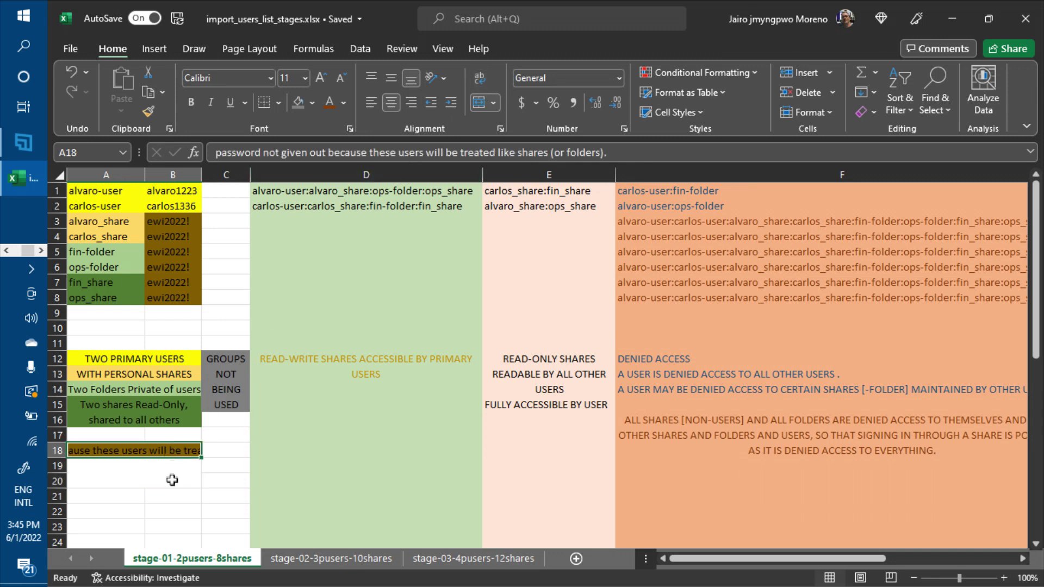
left_click_drag(170, 449, 173, 482)
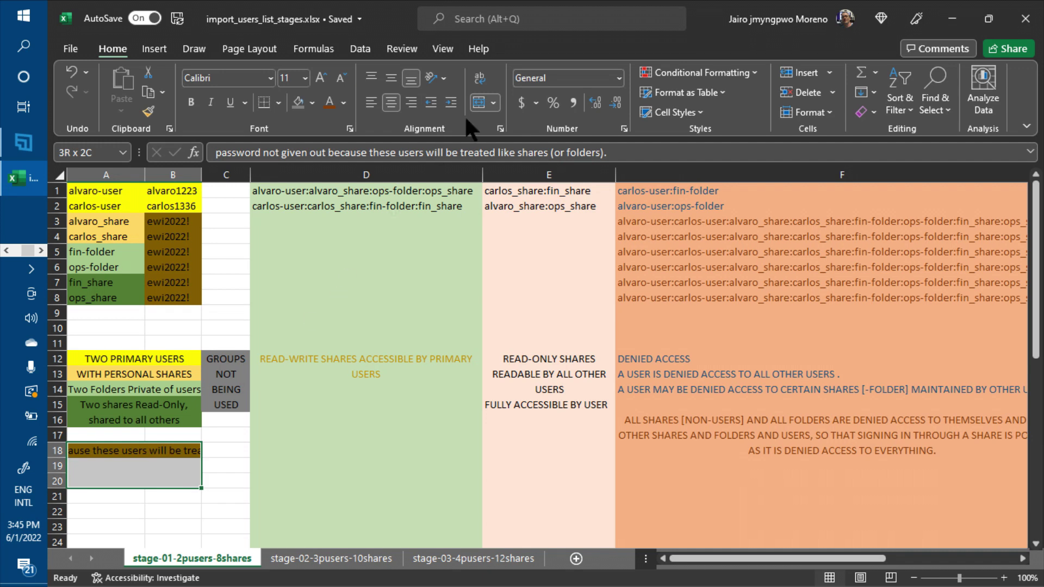
left_click(478, 104)
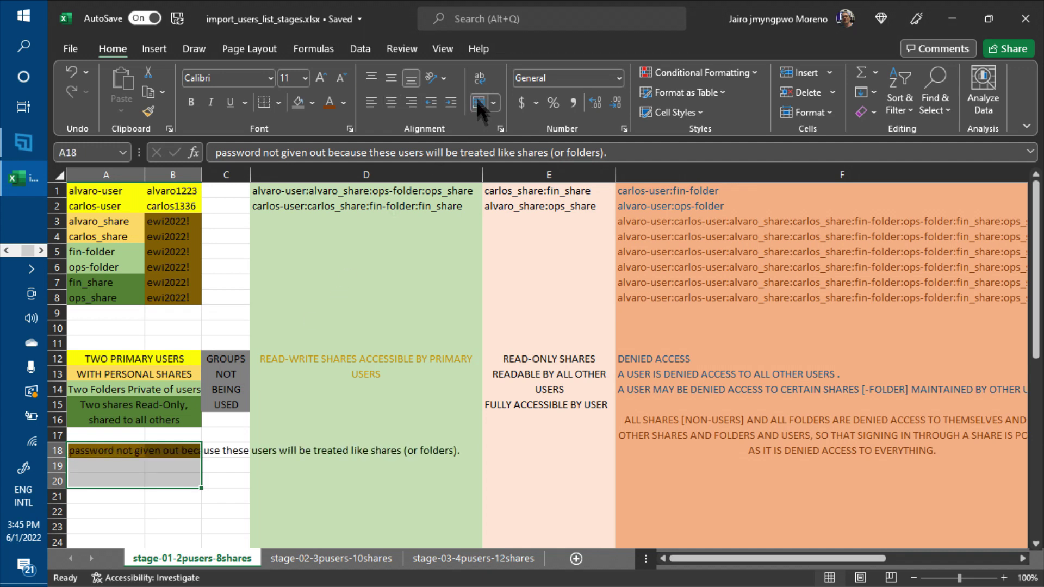
left_click(478, 78)
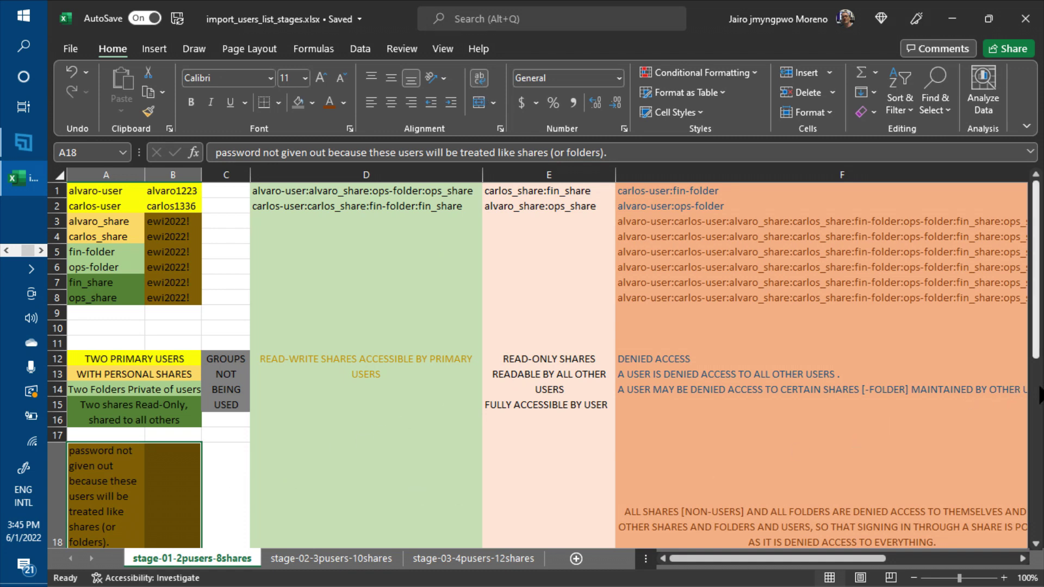
Merge and centre the note across A18:B18 and align it to the top.
left_click(1037, 392)
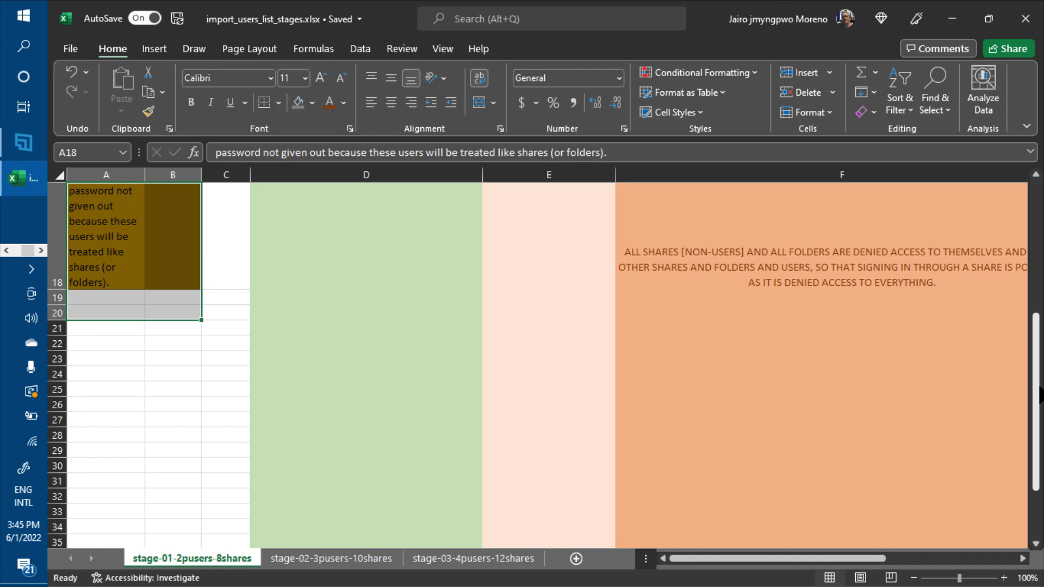
scroll(1033, 381, "up", 2)
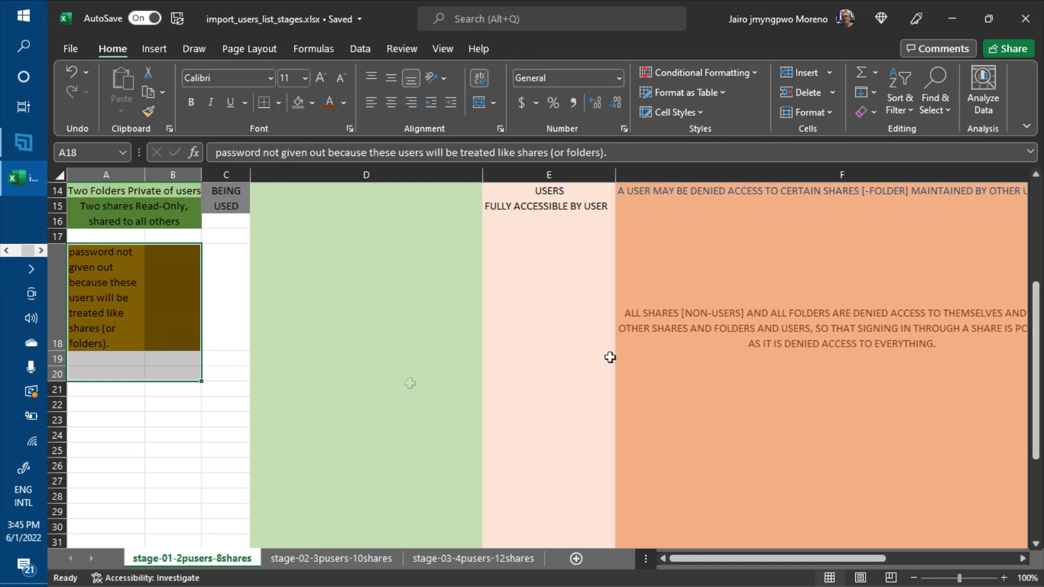
left_click(150, 321)
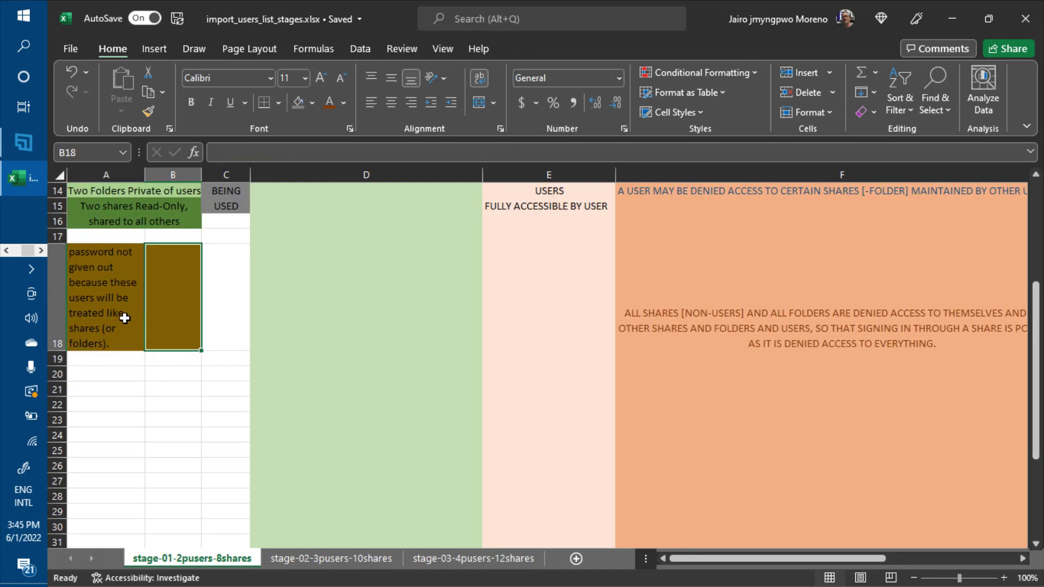
left_click(125, 318)
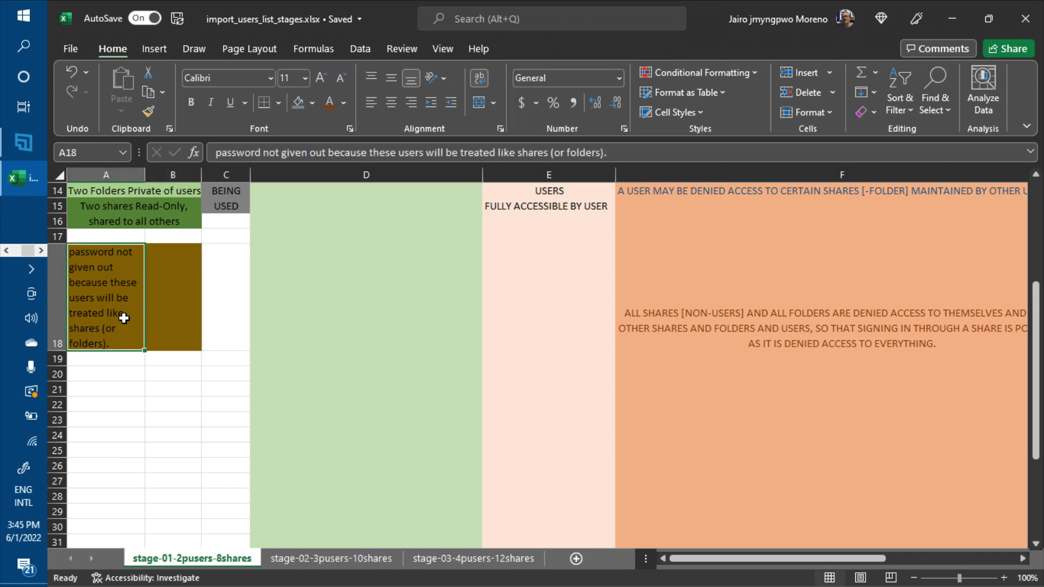
left_click(169, 315, "shift")
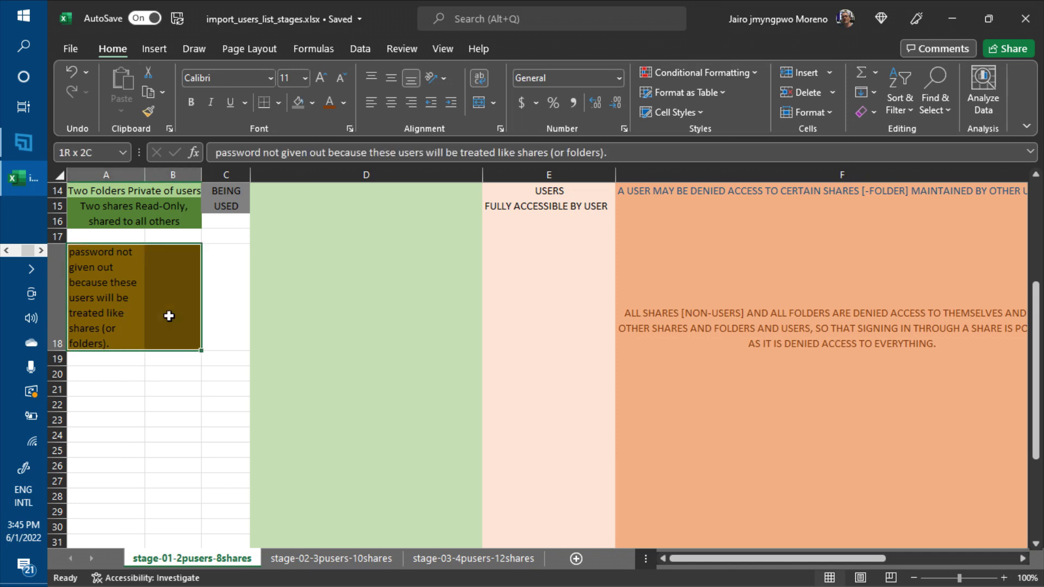
left_click(478, 103)
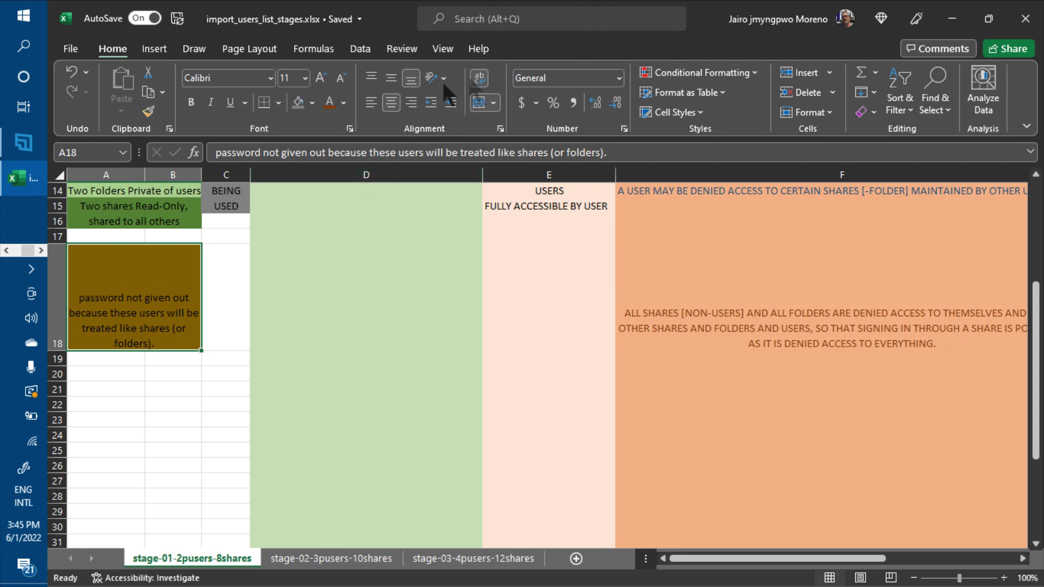
left_click(372, 77)
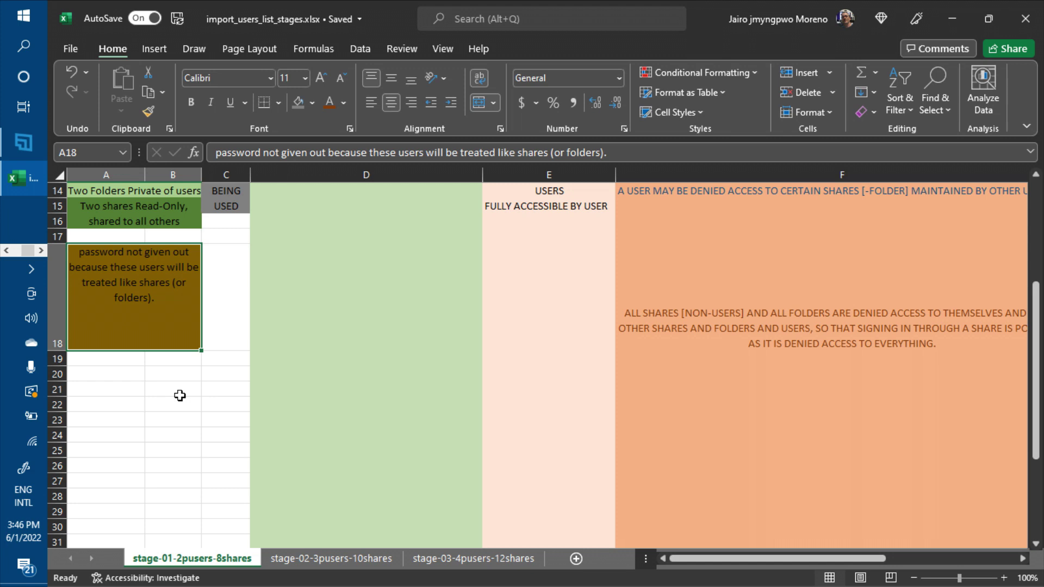
Copy the extended password note into A19 on the stage-02 sheet, then return to stage-01.
key("ctrl+c")
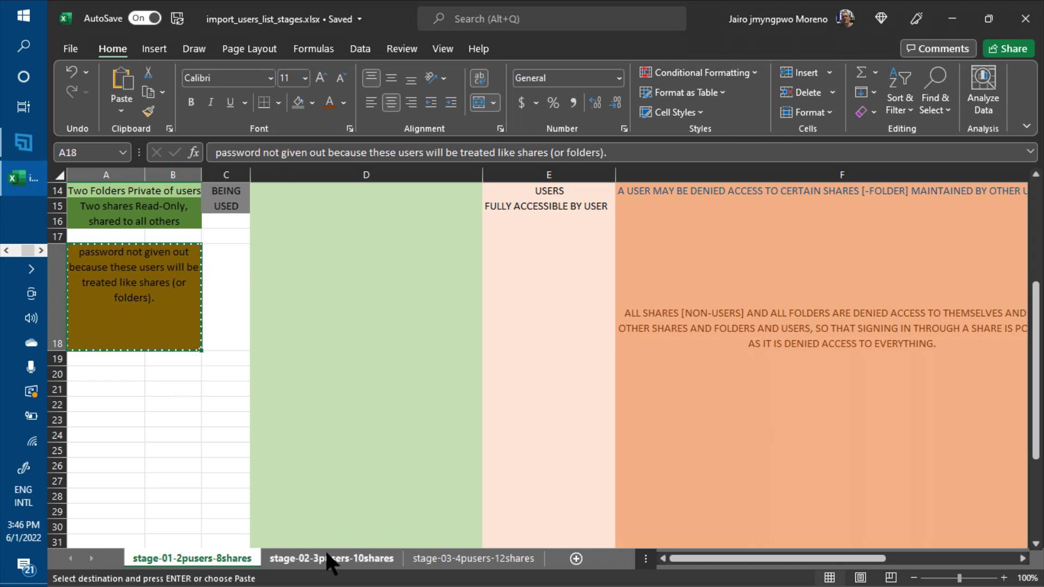
left_click(326, 559)
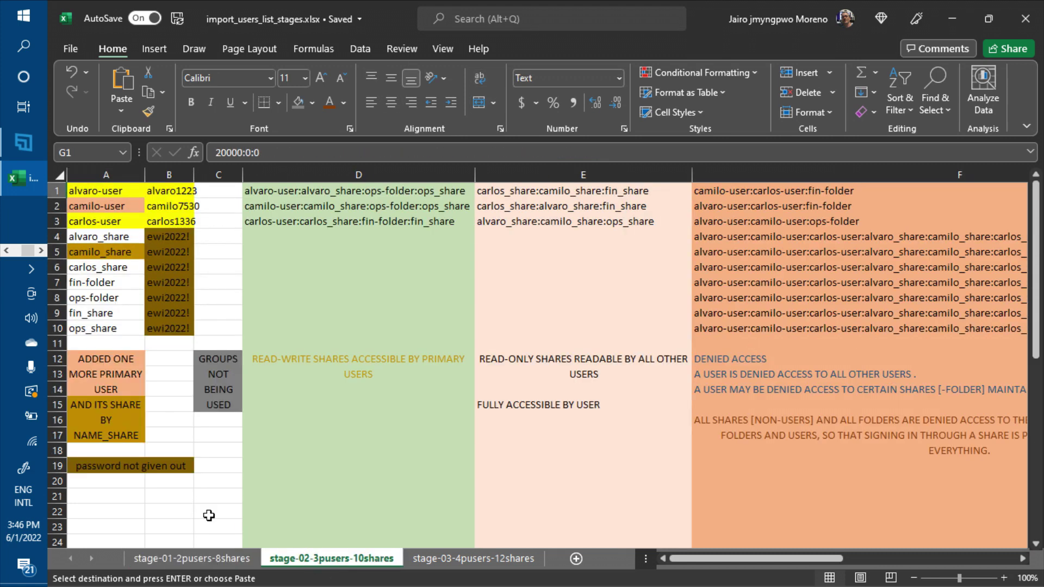
left_click(141, 466)
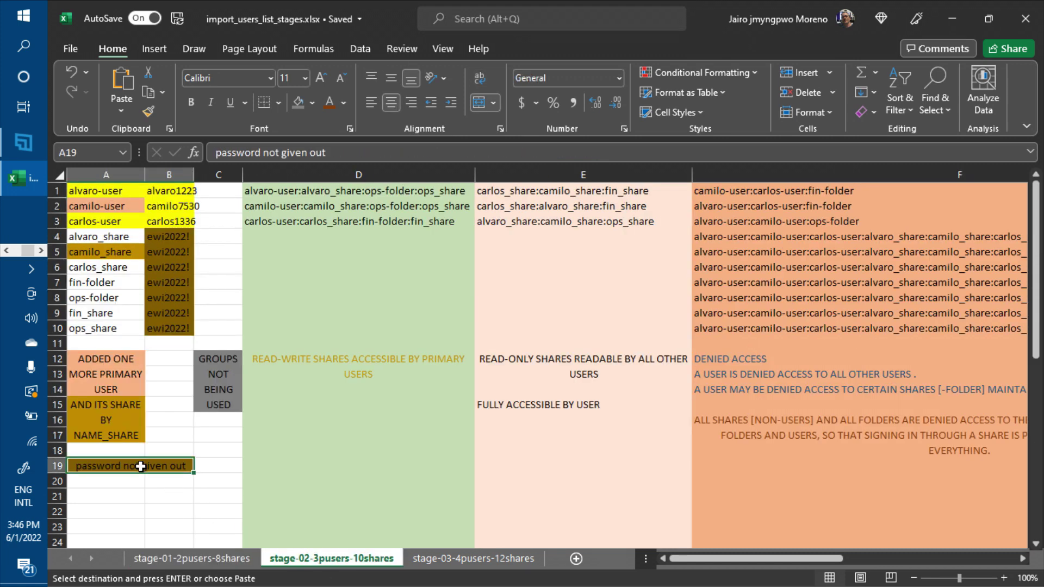
key("ctrl+v")
key("ctrl")
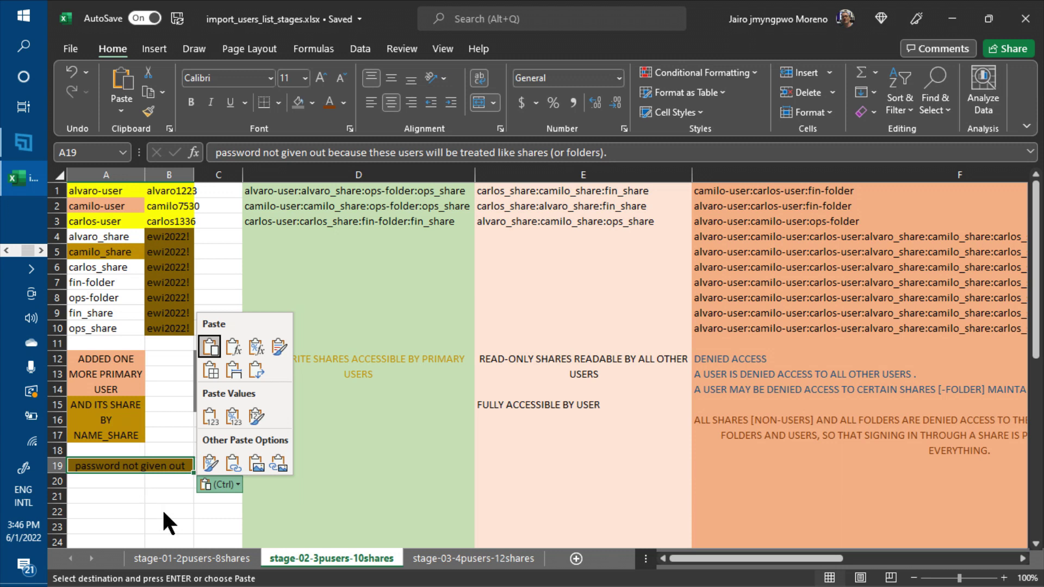
left_click(209, 565)
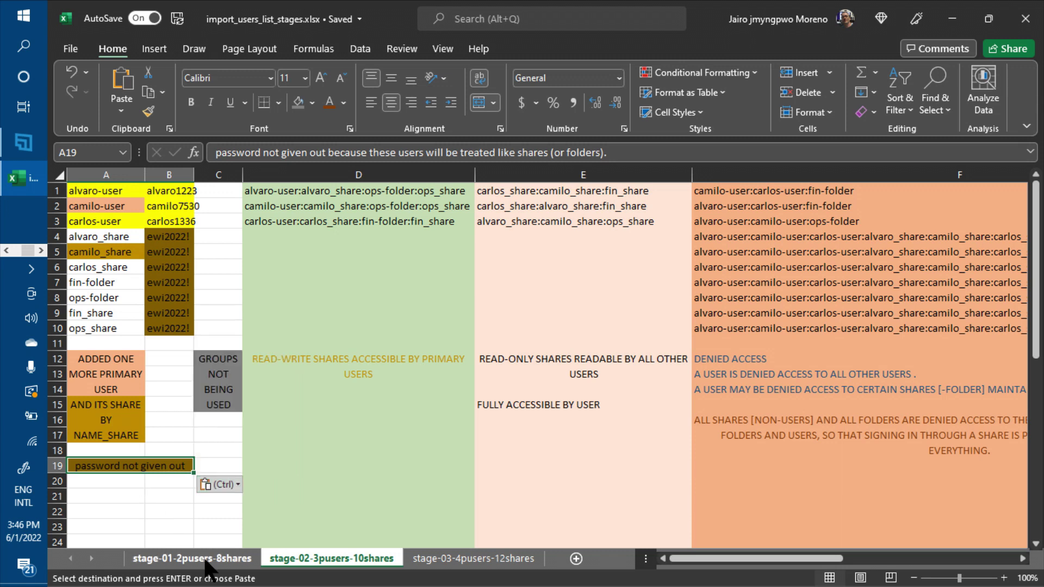
left_click(209, 559)
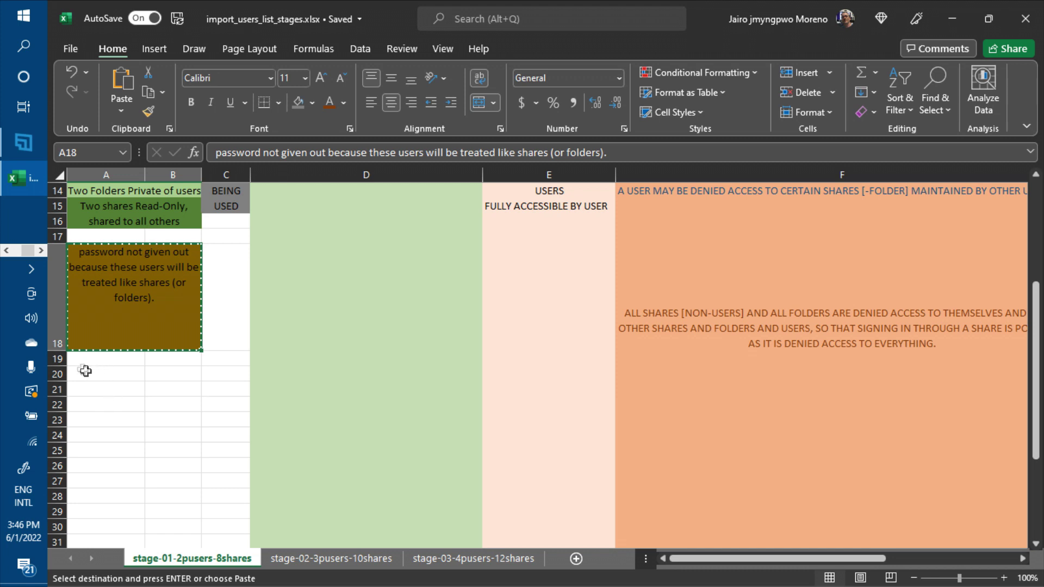
Shrink row 18 back to the standard 18-point height.
left_click_drag(60, 351, 62, 298)
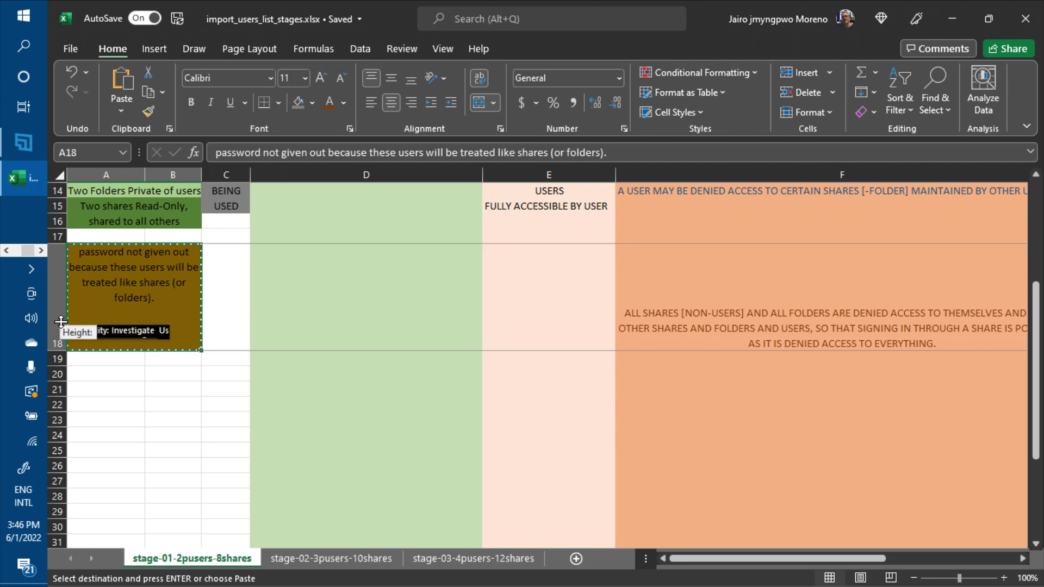
left_click_drag(62, 298, 62, 297)
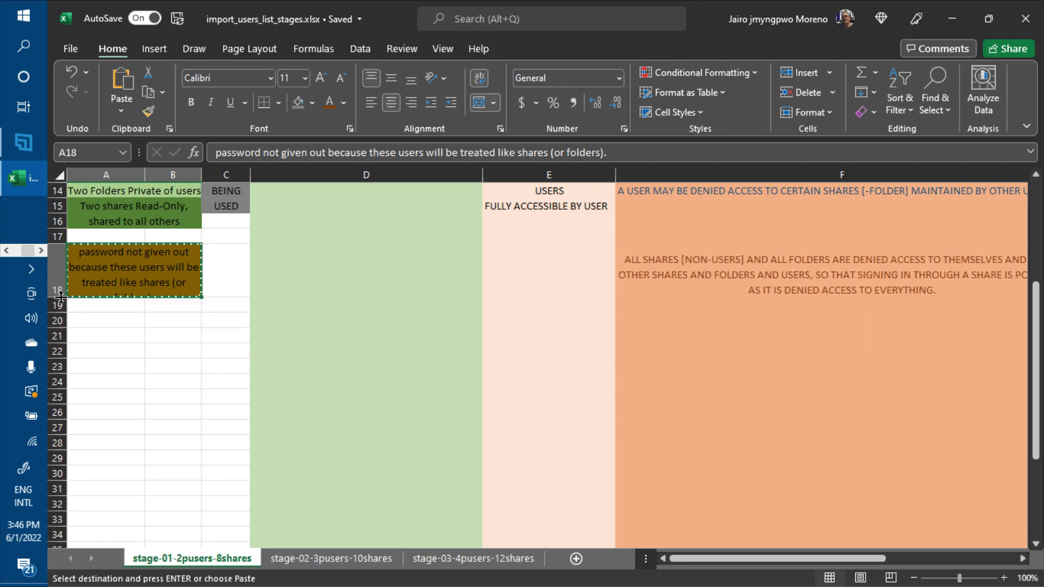
left_click_drag(62, 298, 58, 262)
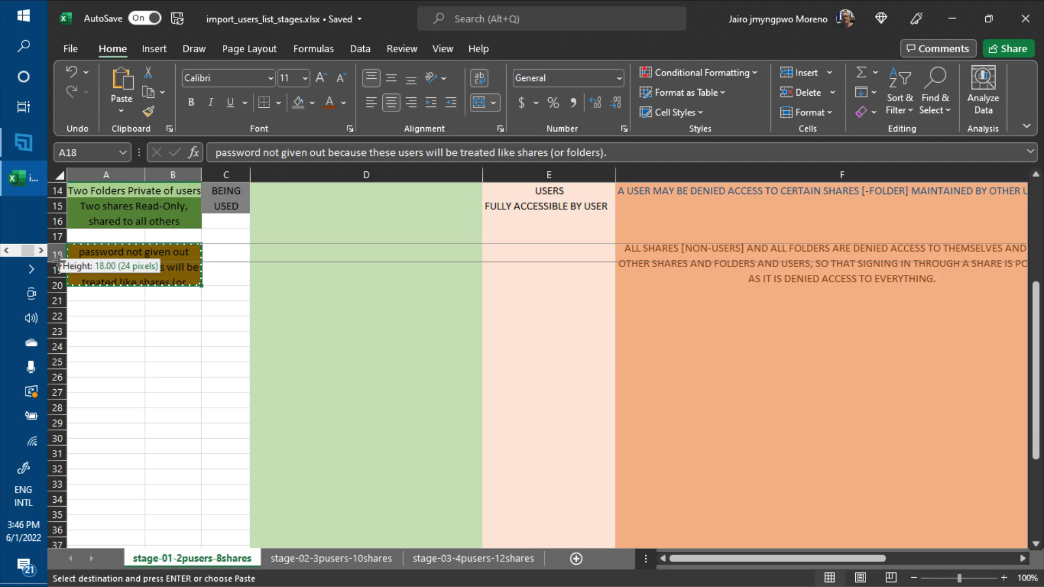
left_click_drag(58, 261, 58, 262)
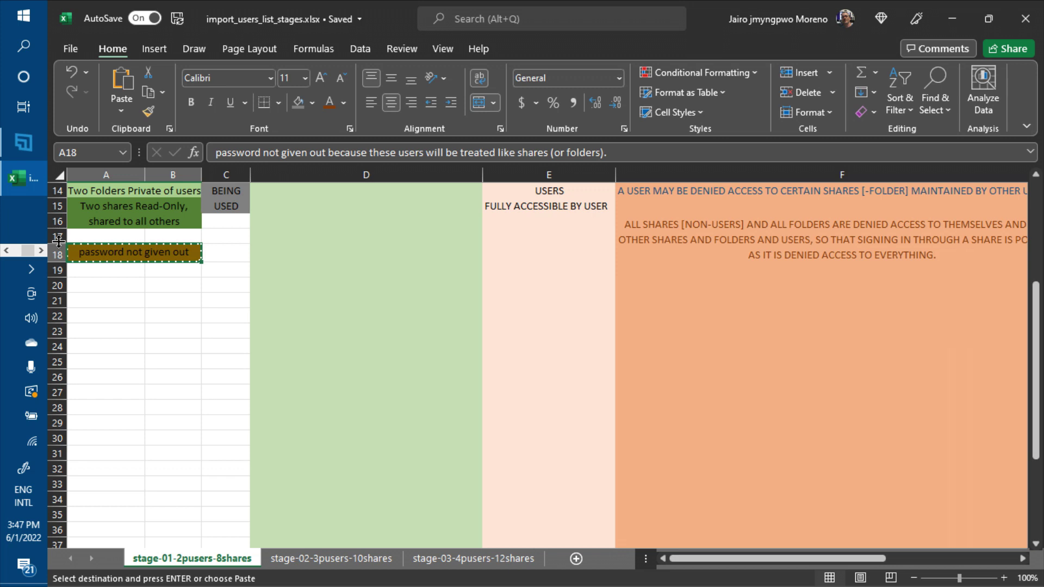
left_click_drag(58, 241, 59, 240)
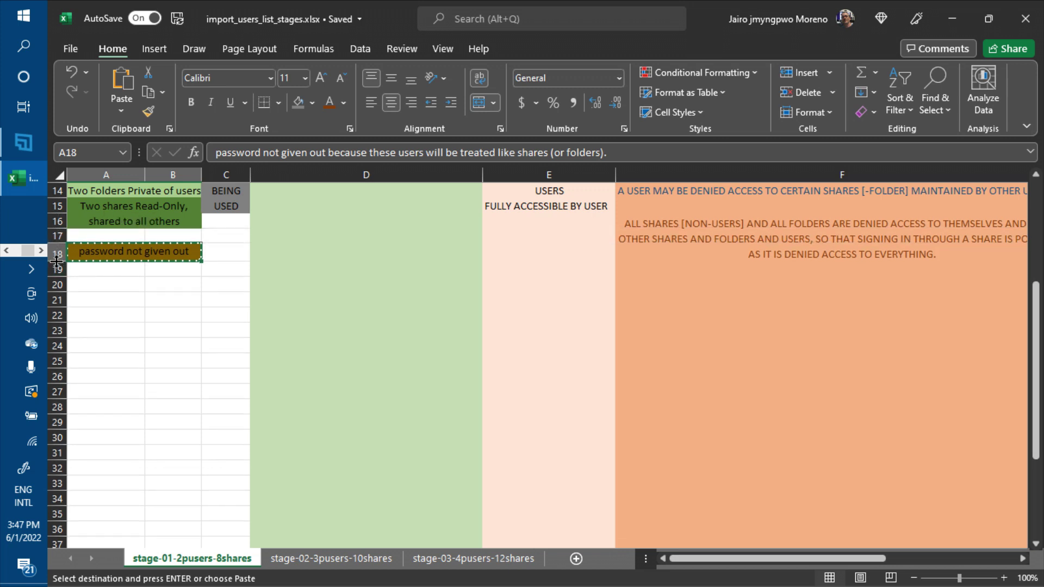
left_click_drag(57, 262, 56, 258)
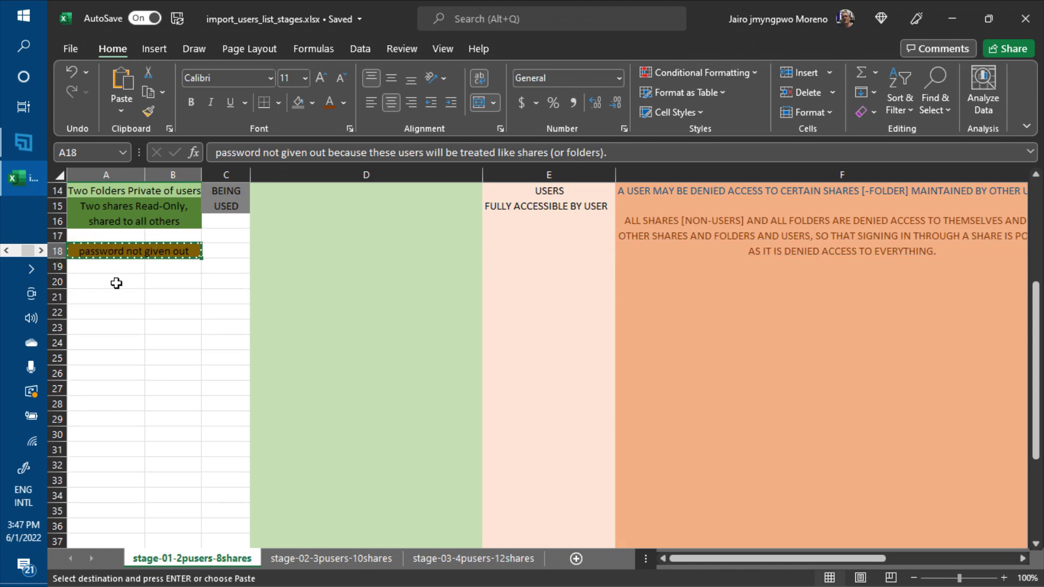
Merge A18:B21 with Wrap Text on so the password note wraps centred over four rows.
left_click(132, 276)
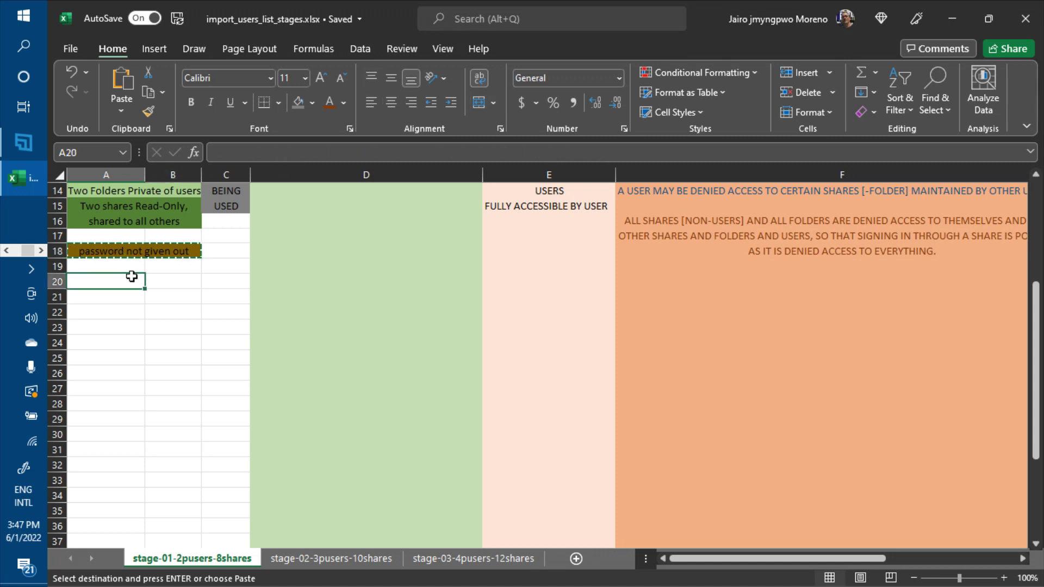
key("Escape")
left_click(125, 253)
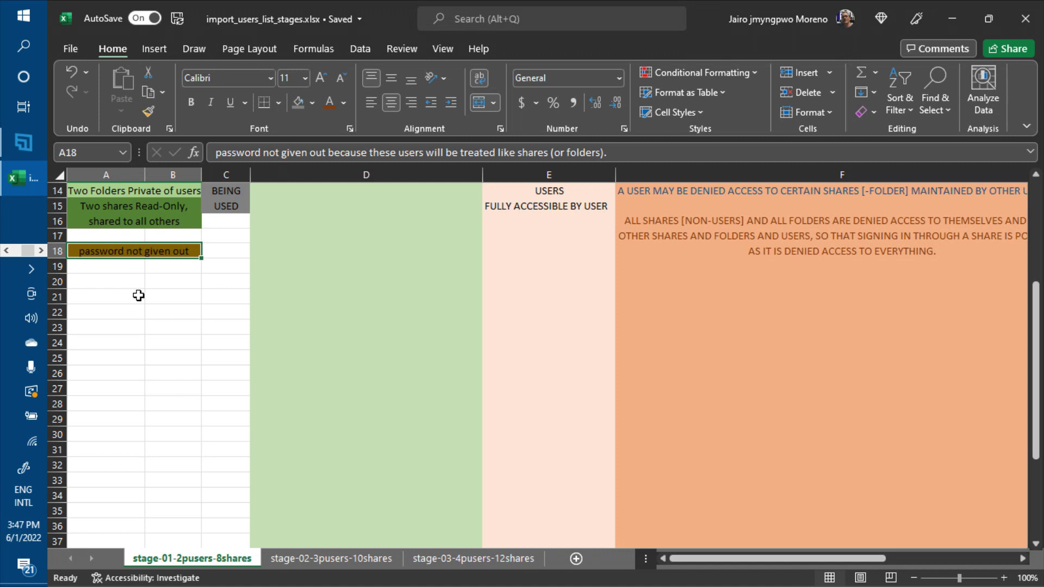
left_click(158, 299, "shift")
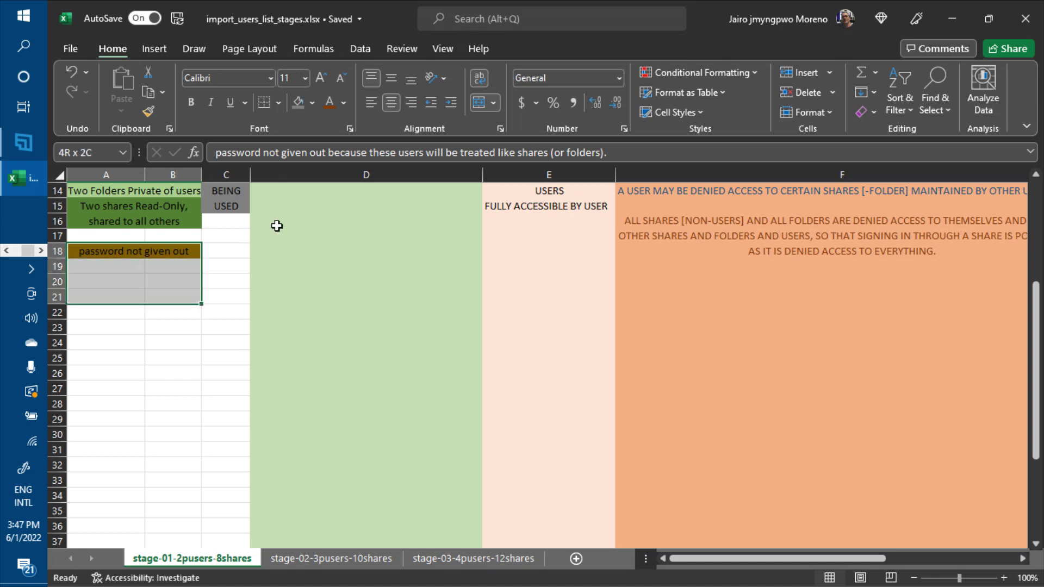
left_click(478, 103)
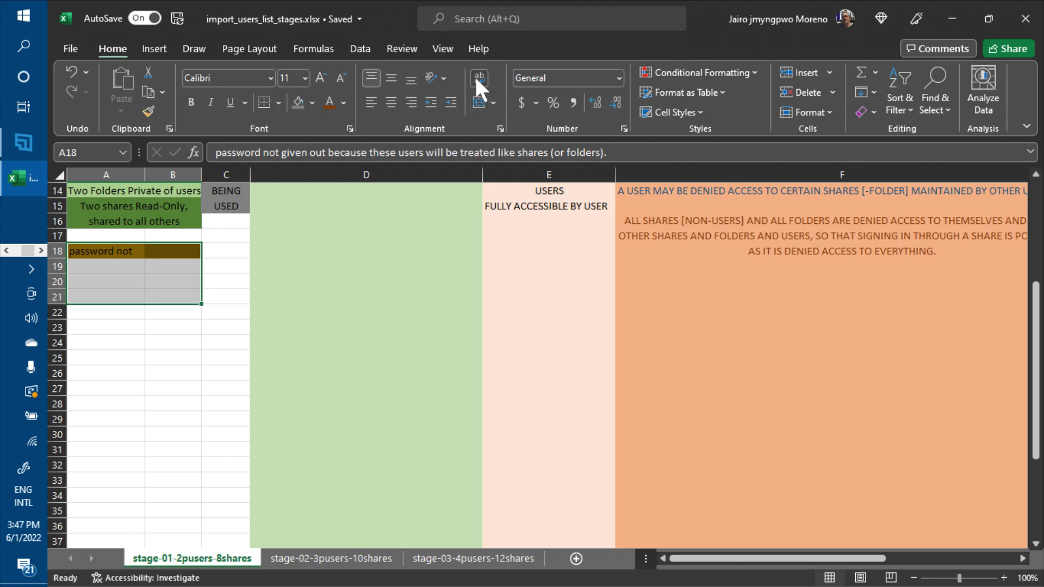
left_click(475, 77)
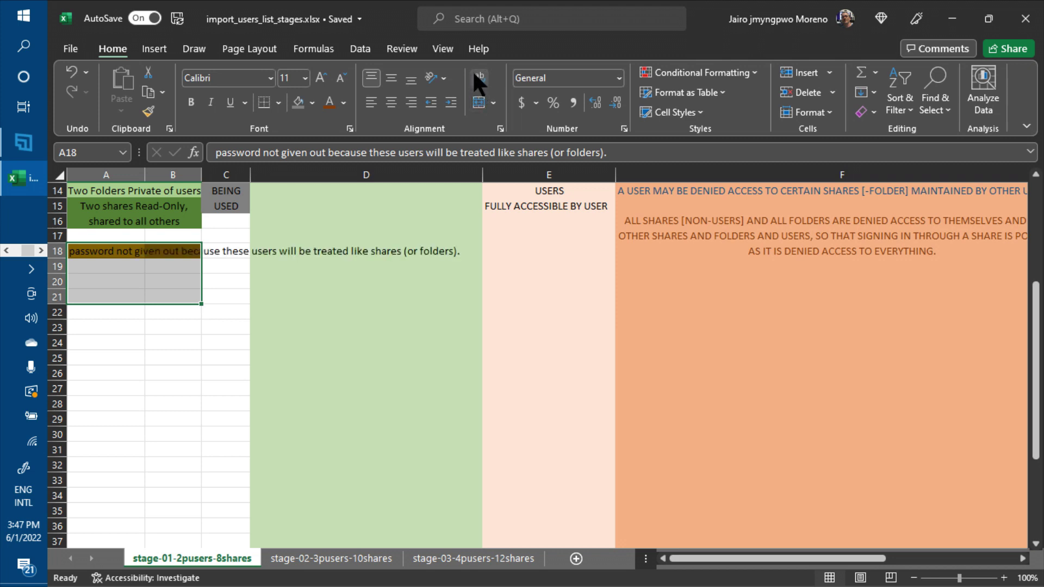
left_click(476, 77)
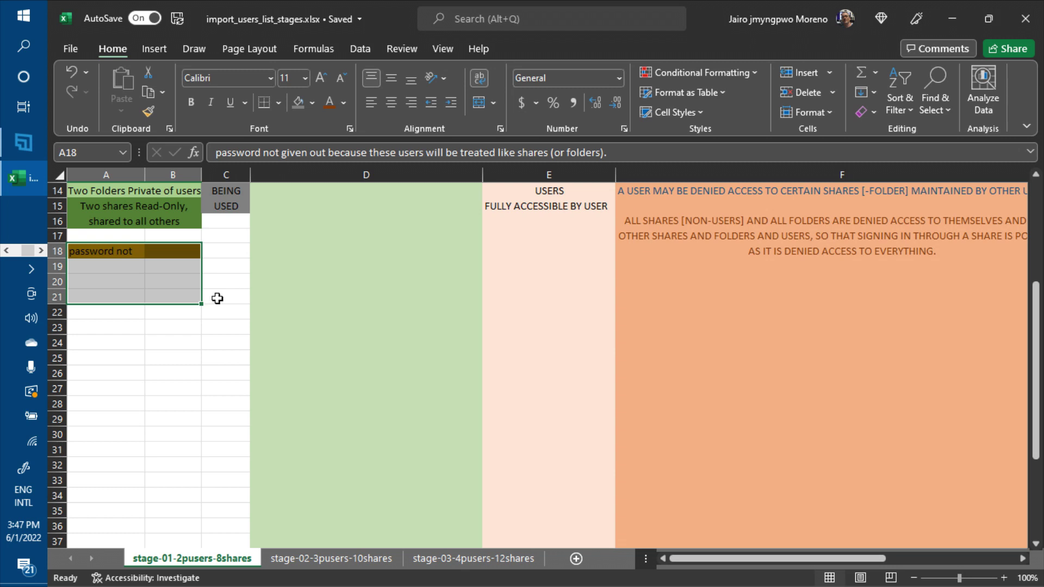
left_click(478, 103)
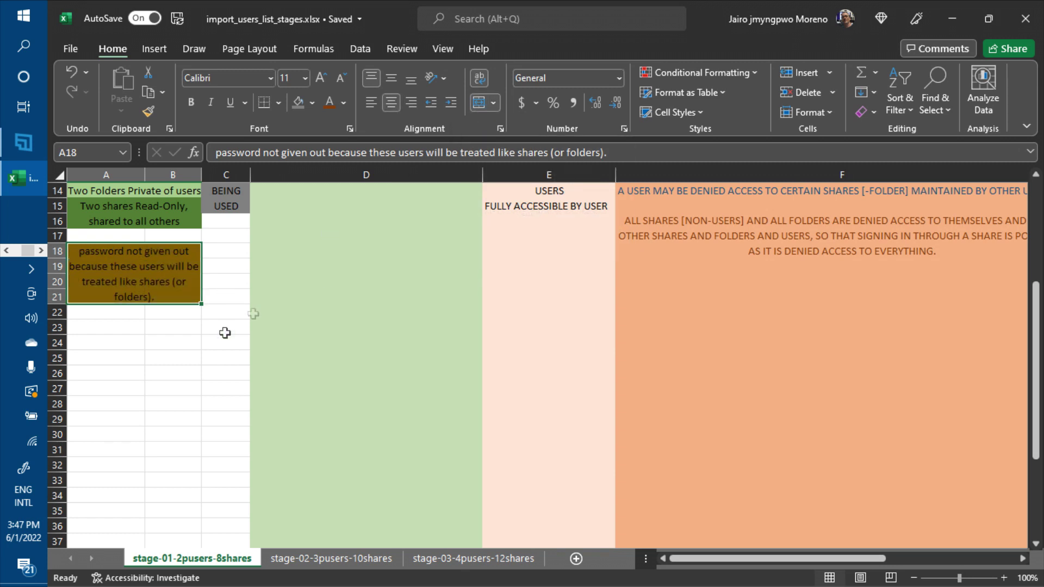
left_click(198, 358)
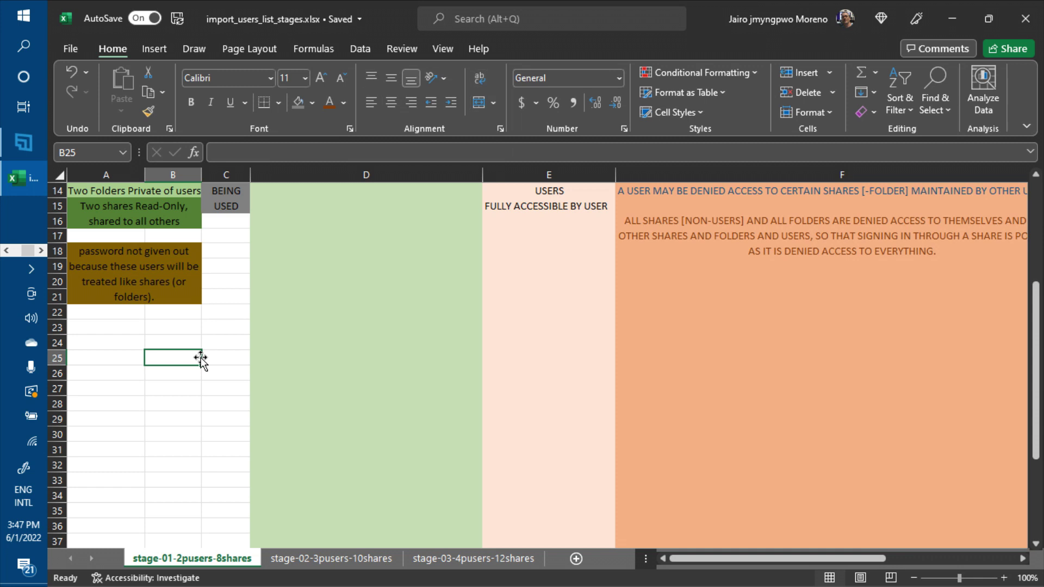
left_click(119, 255)
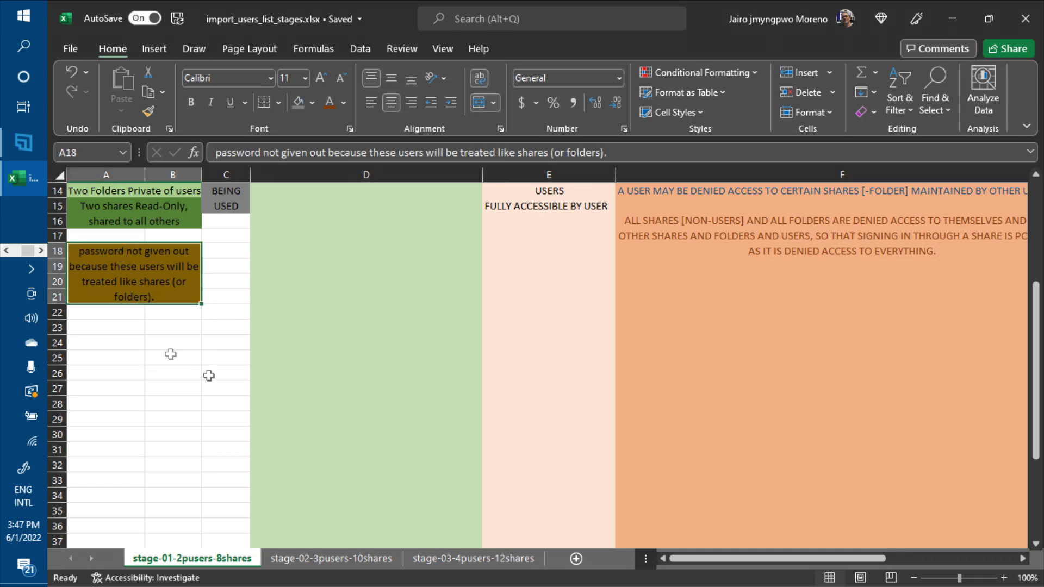
Paste the merged, wrapped password note at A19 on the stage-02 sheet.
key("ctrl+c")
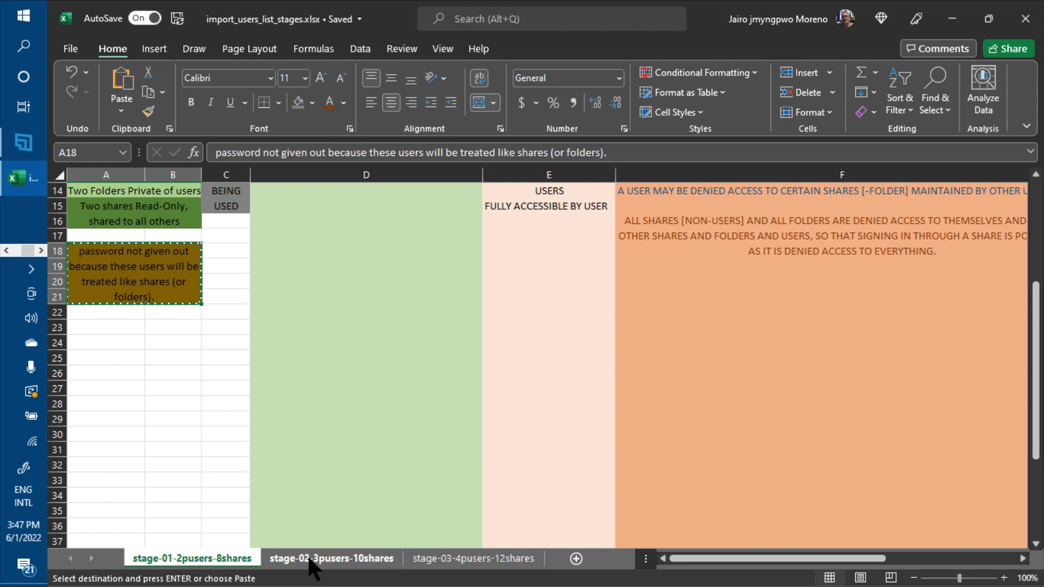
left_click(307, 563)
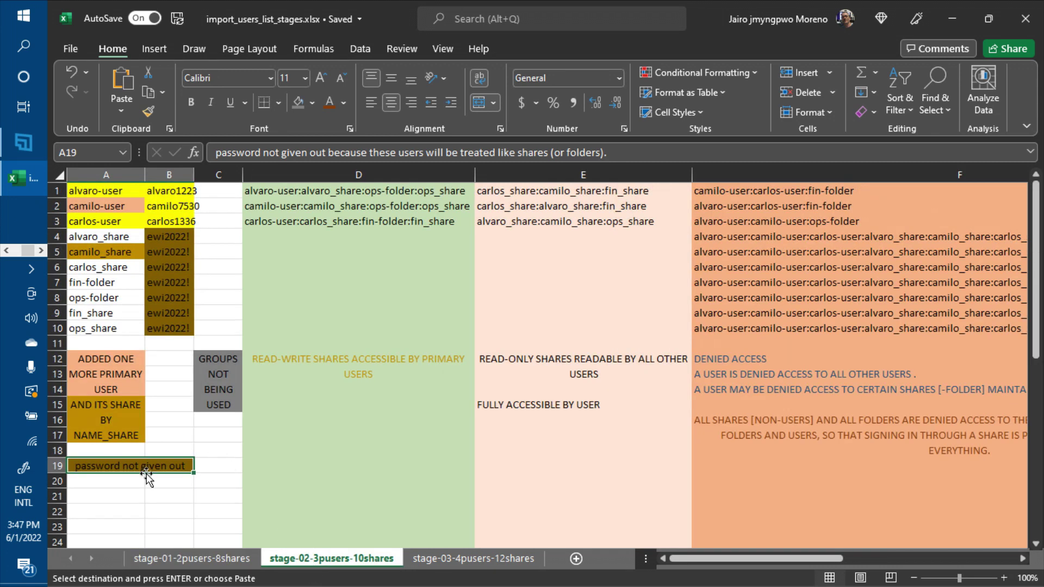
key("ctrl+v")
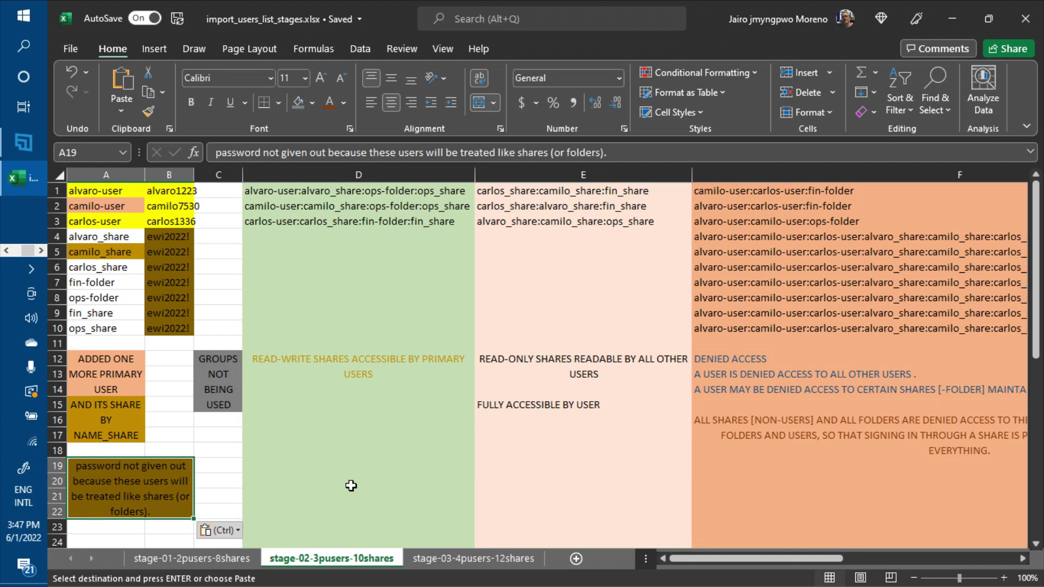
Paste the same note over the short note in A21 on the stage-03 sheet.
left_click(434, 559)
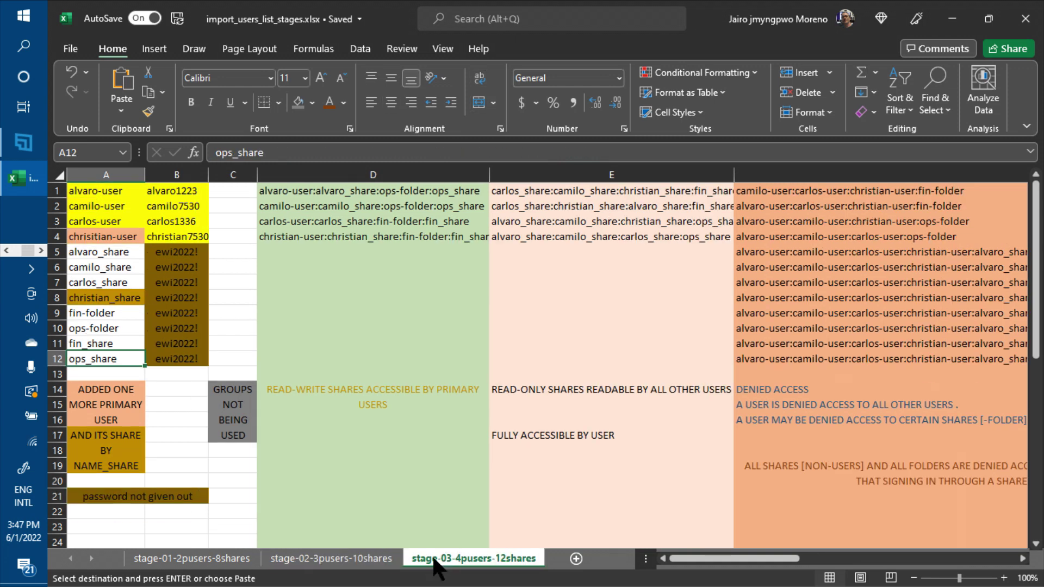
left_click(156, 501)
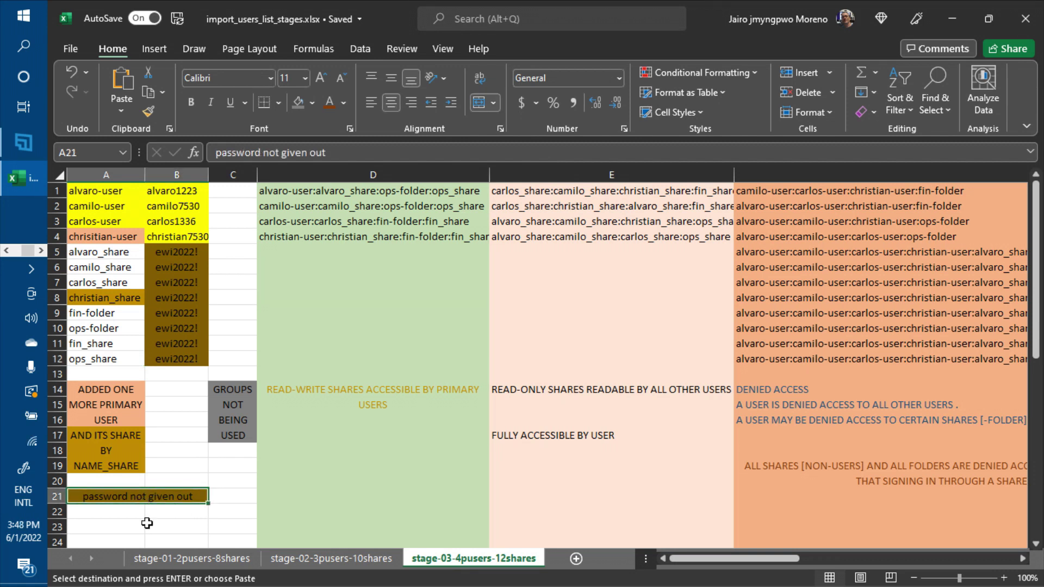
key("ctrl+v")
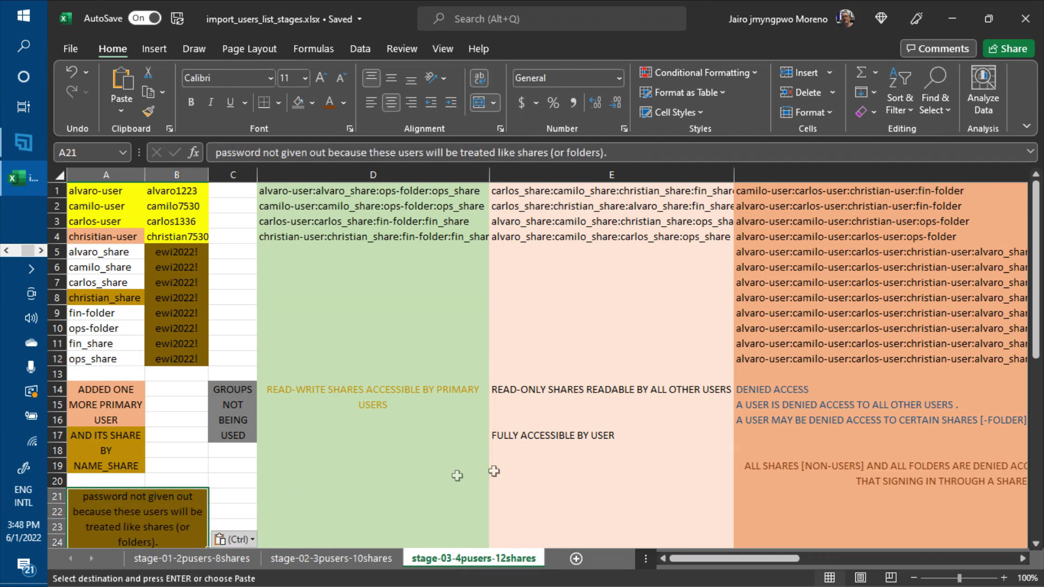
mouse_move(1038, 361)
left_mouse_down()
mouse_move(1037, 387)
mouse_move(1037, 348)
mouse_move(1040, 378)
left_mouse_up()
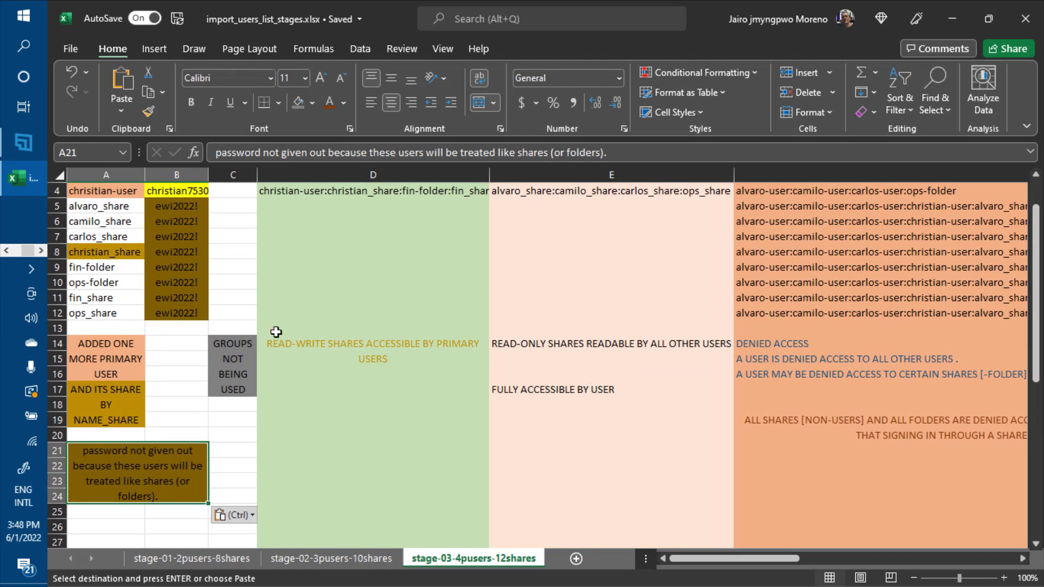
Select the stage-03 users and notes block spanning columns A to G.
left_click(78, 260)
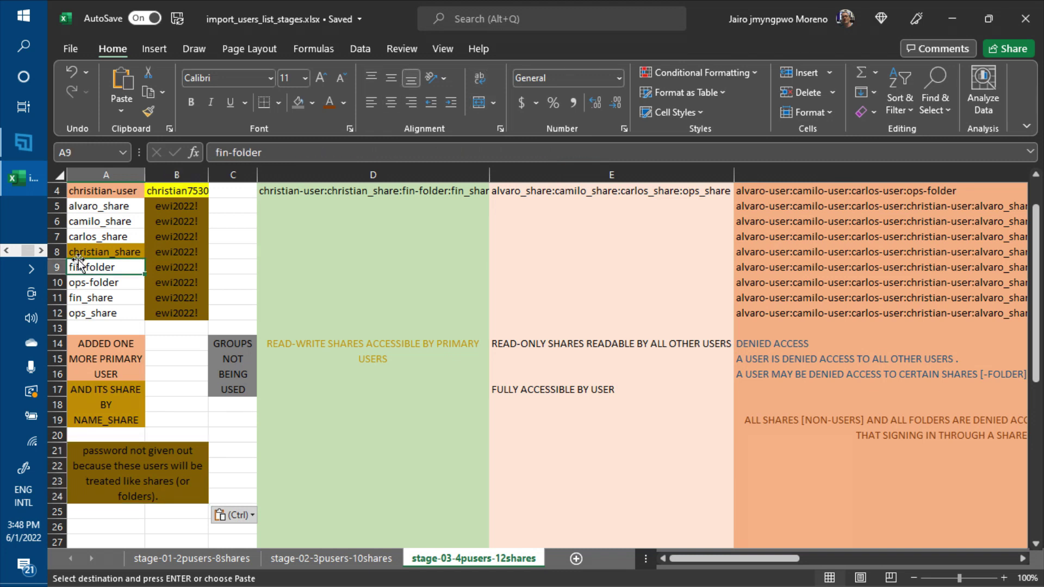
key("Up")
key("Up")
key("Up")
key("Up")
key("Up")
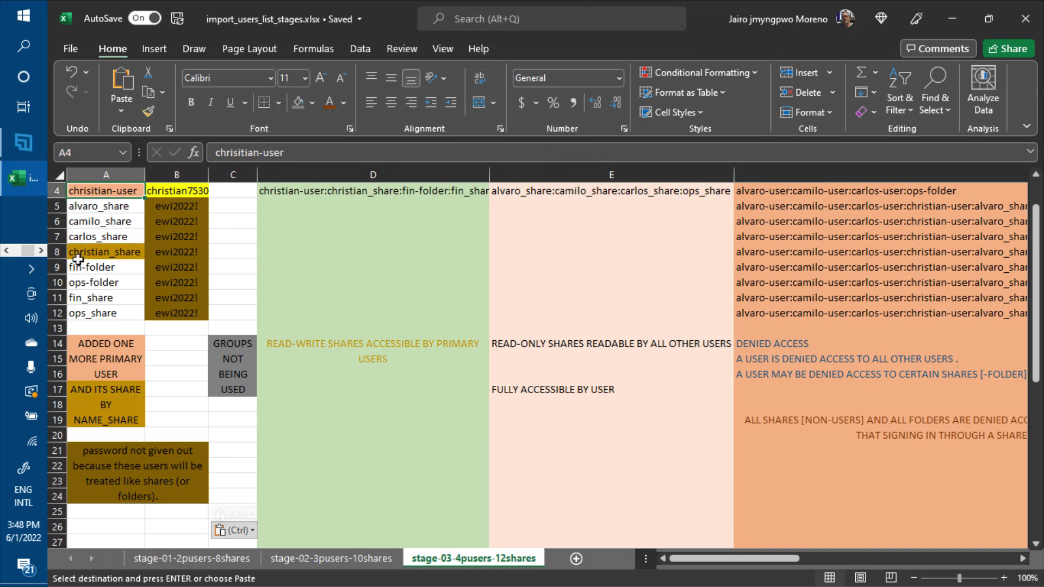
key("Up")
key("Up")
key("Up")
key("ctrl+v")
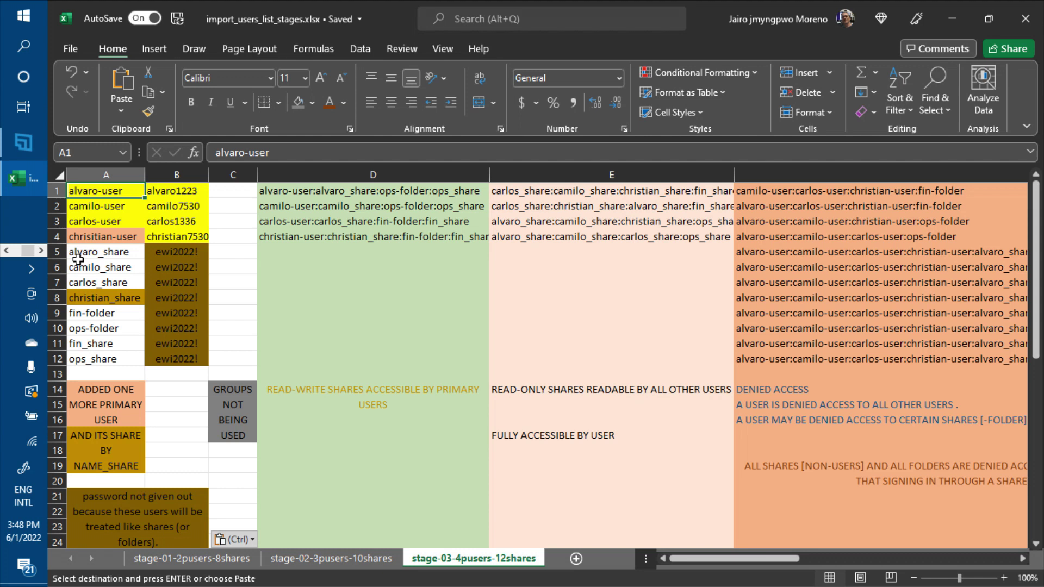
key("shift+Down")
key("shift+Down")
key("shift+Down")
key("shift+Down")
key("shift+Down")
key("shift+Down")
key("shift+Down")
key("shift+Down")
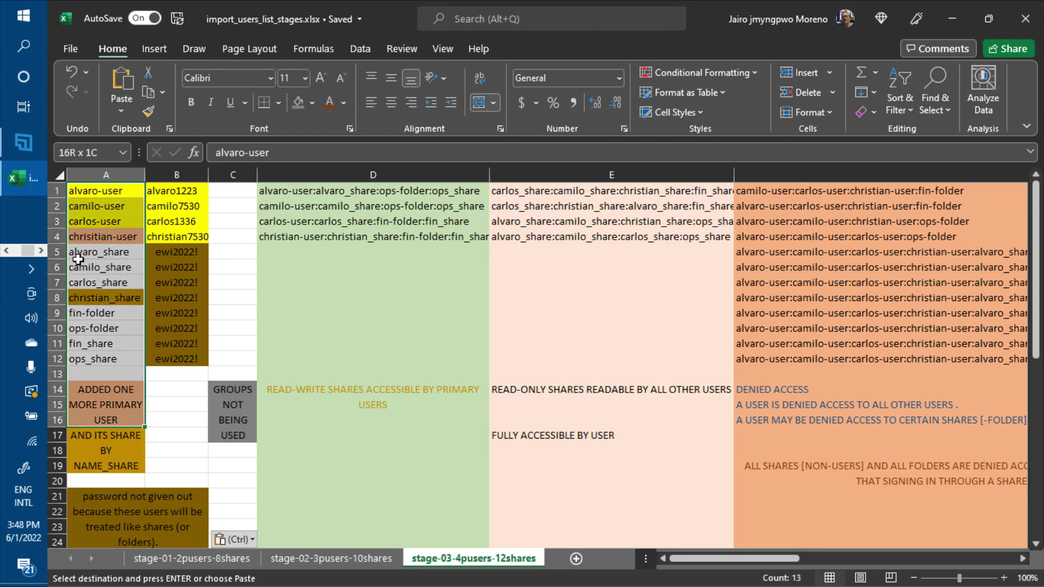
key("shift+Down")
key("shift+Down")
key("shift+Down")
key("shift+Right")
key("shift+Down")
key("shift+Down")
key("shift+Down")
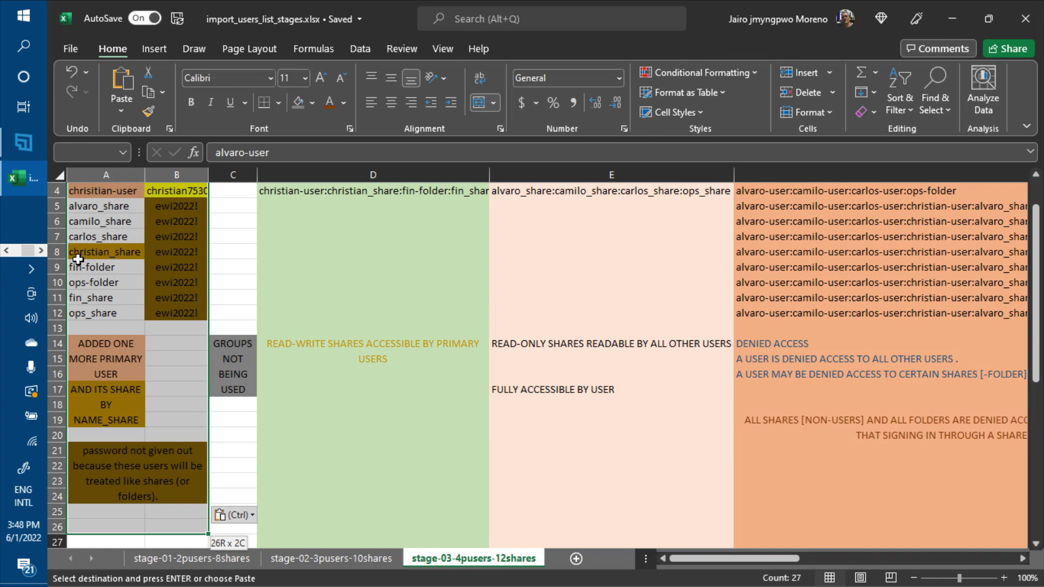
key("shift+Down")
key("shift+Right")
key("shift+Right")
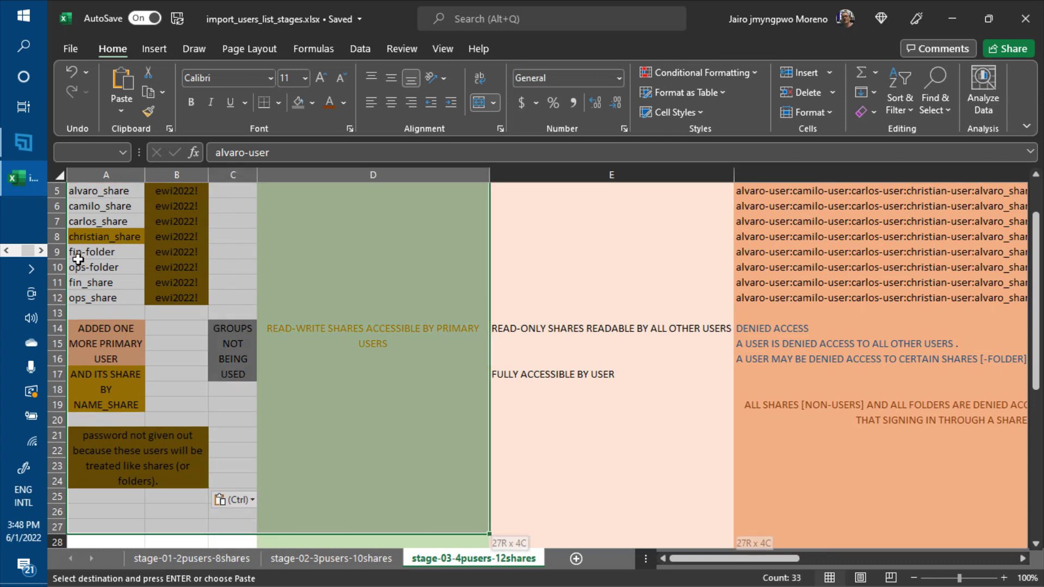
key("shift+Right")
key("shift+Right")
key("shift+Right")
key("shift+Right")
key("shift+Left")
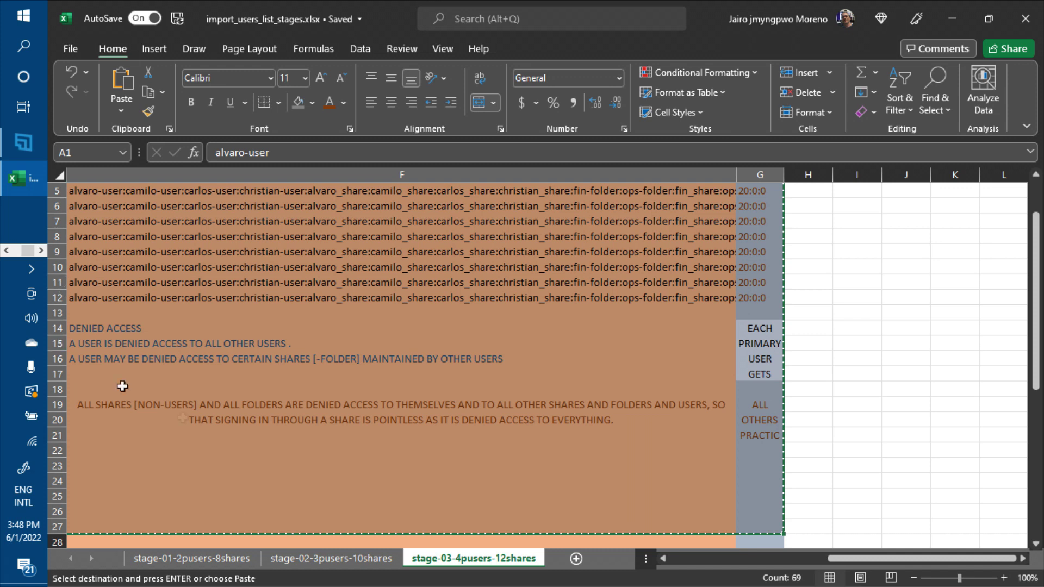
Paste the data into a new sheet, keeping the source column widths.
left_click(576, 558)
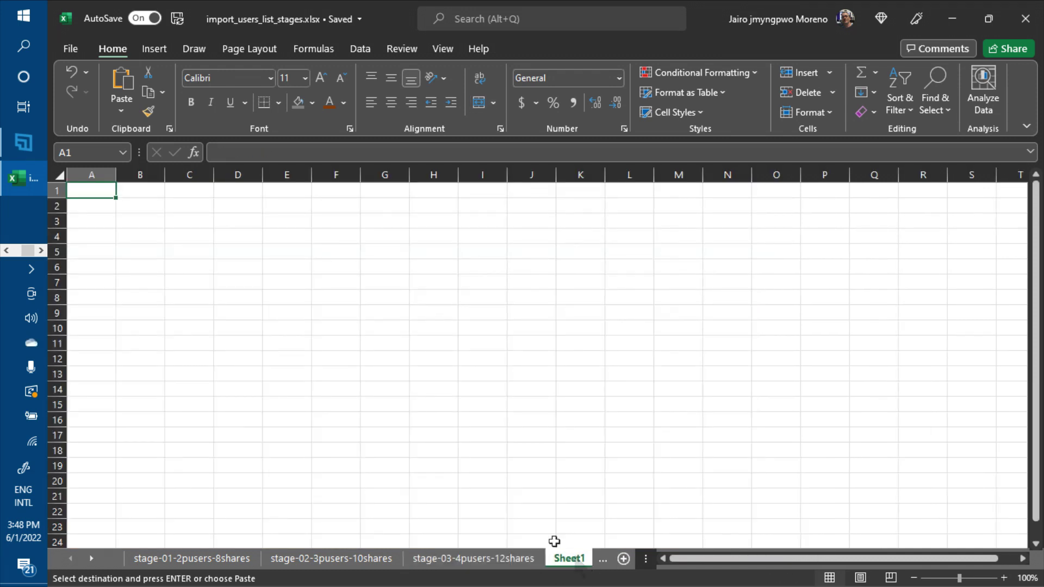
key("ctrl+v")
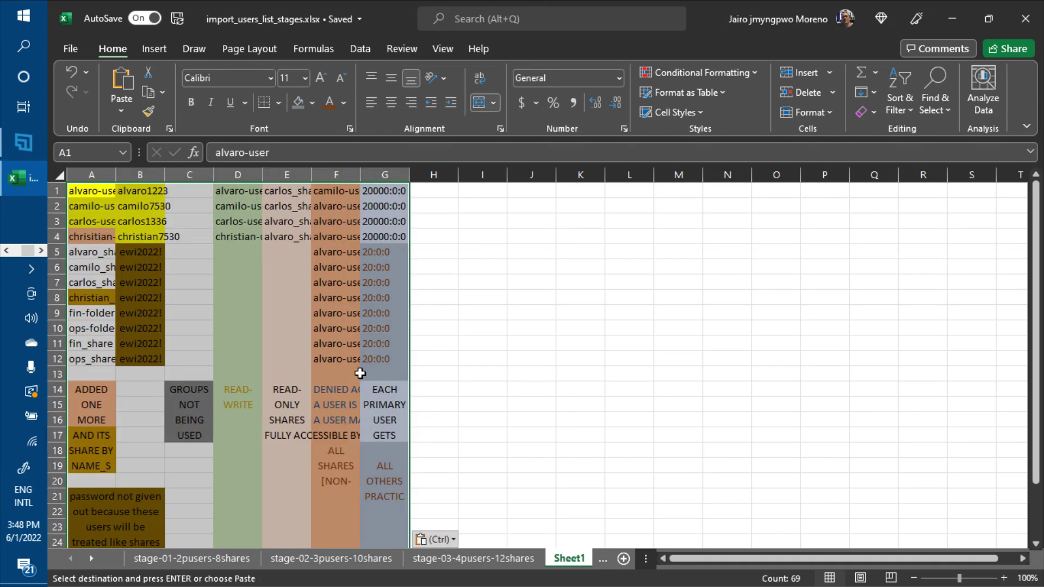
left_click(452, 539)
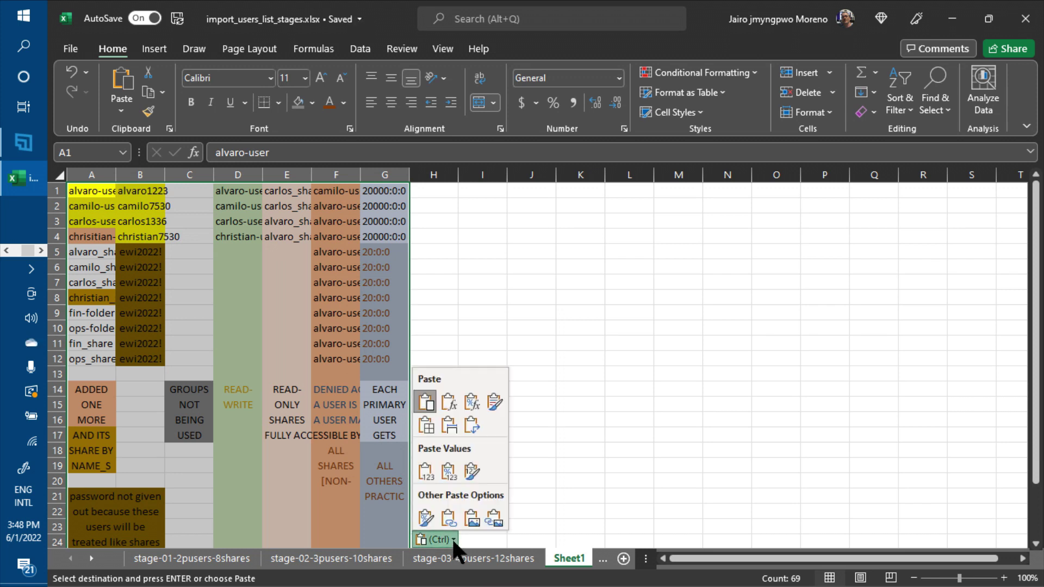
left_click(449, 425)
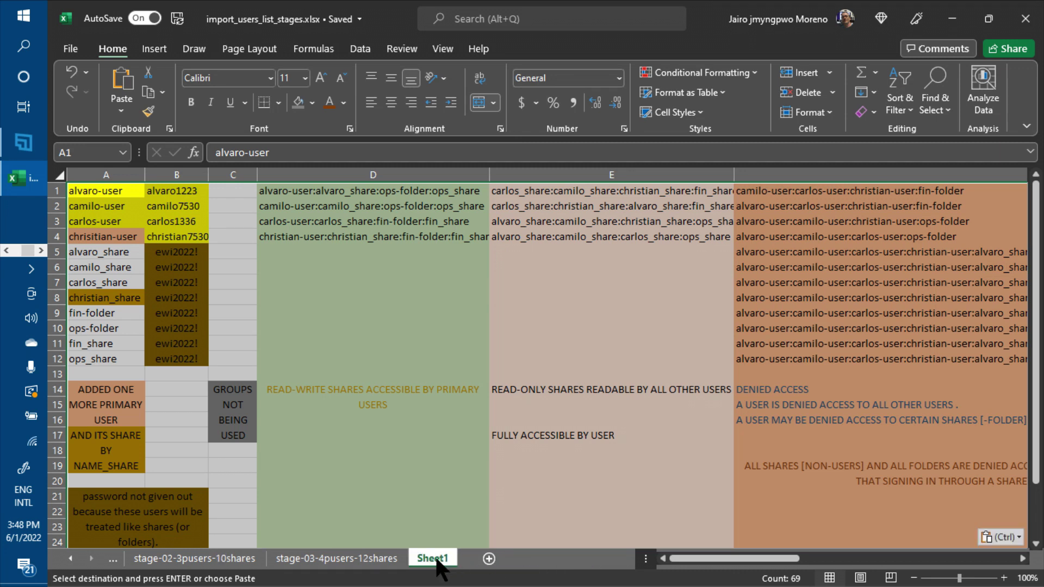
Rename the new Sheet1 tab to stage-04-5pusers-addfoldershare.
right_click(441, 565)
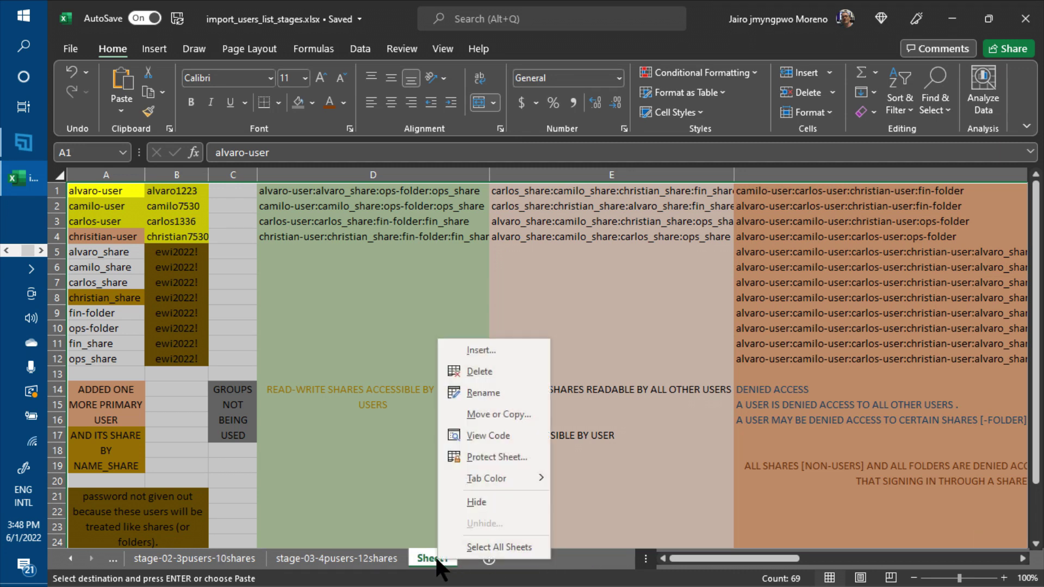
left_click(482, 395)
type("sa")
key("BackSpace")
type("tage")
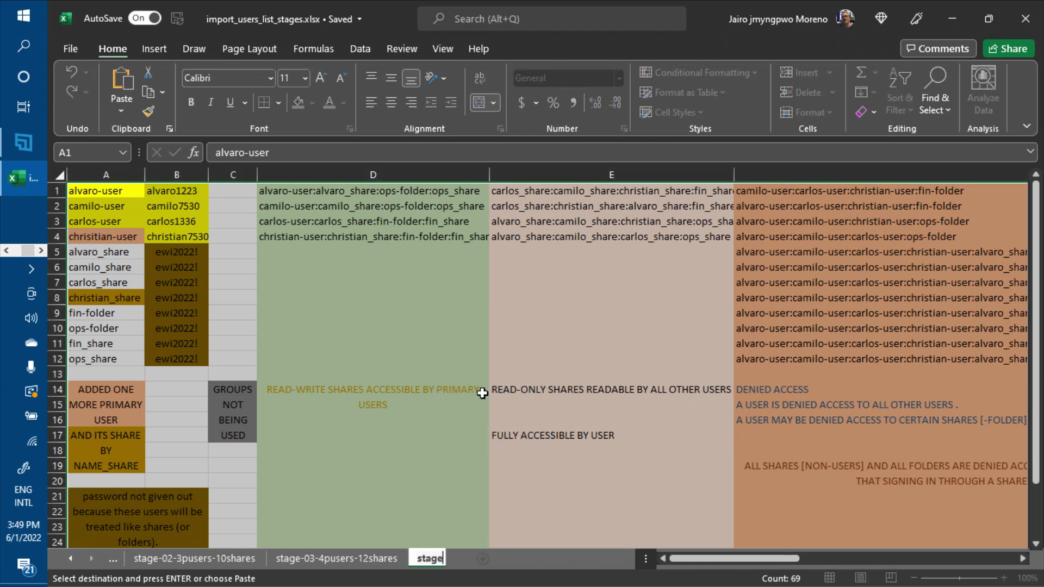
type("-04-")
type("5pusers-1")
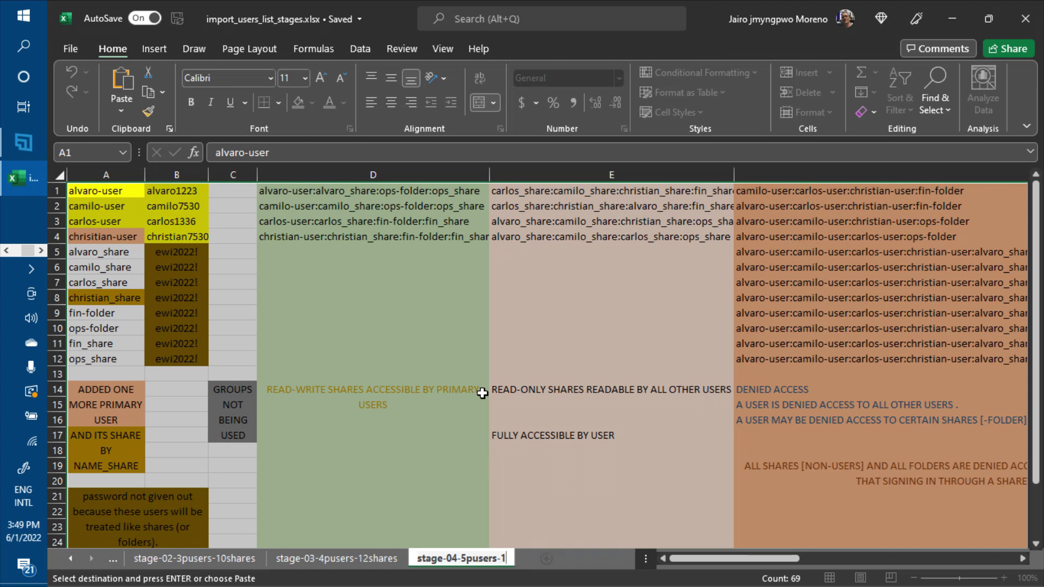
type("dd")
type("folder")
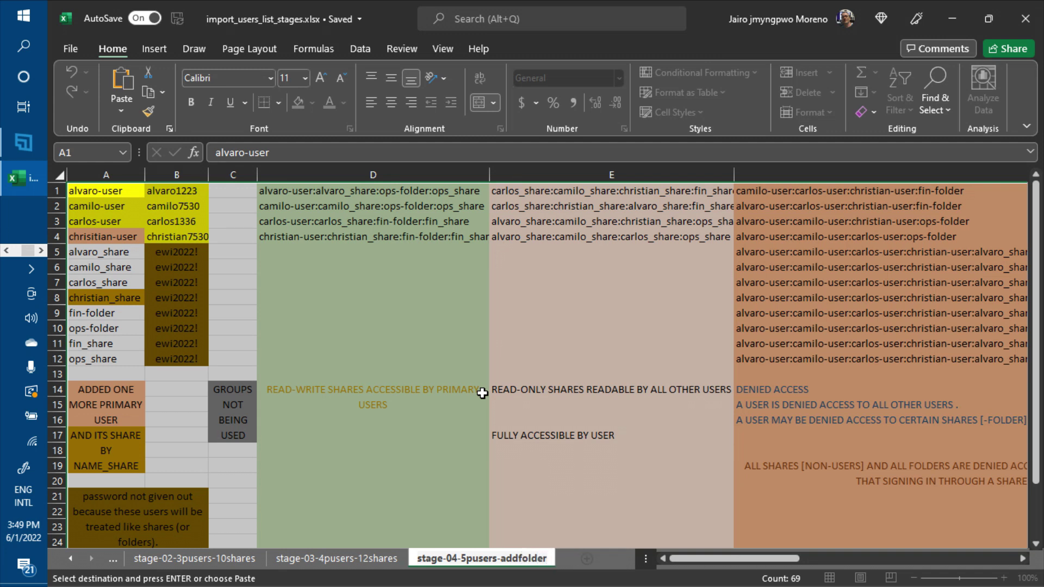
type("_")
key("BackSpace")
type("share")
key("Return")
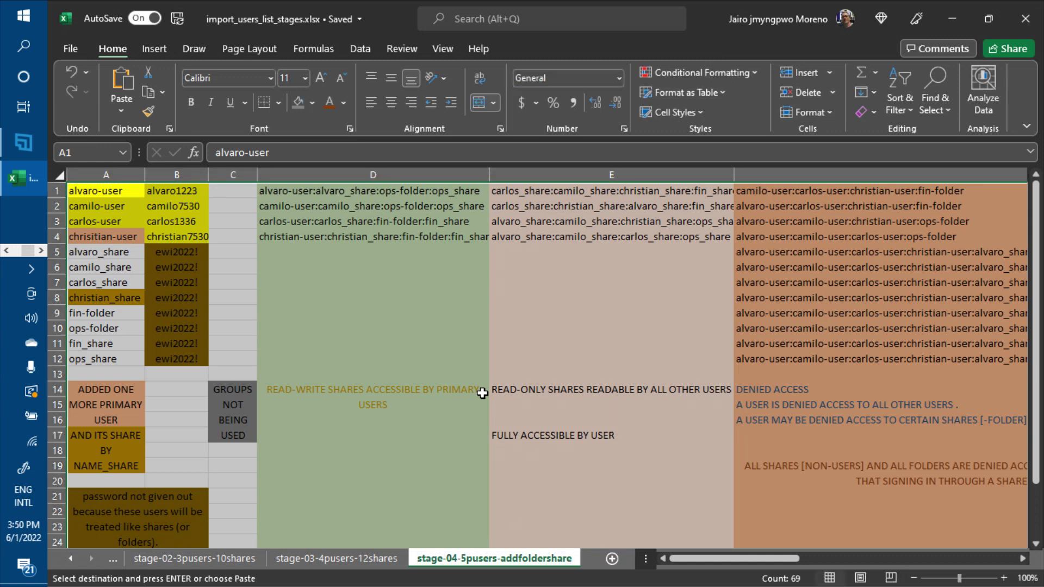
Insert a blank row at row 5, between the last user row and the first share row.
left_click(255, 361)
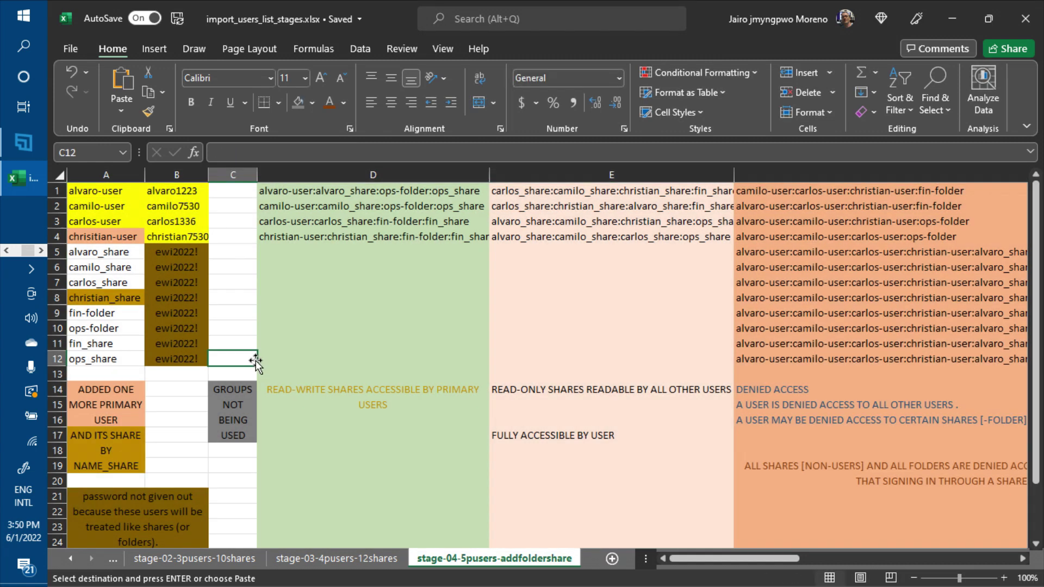
key("Up")
key("Up")
key("Up")
key("Up")
key("Up")
key("Up")
key("Up")
key("Left")
key("Left")
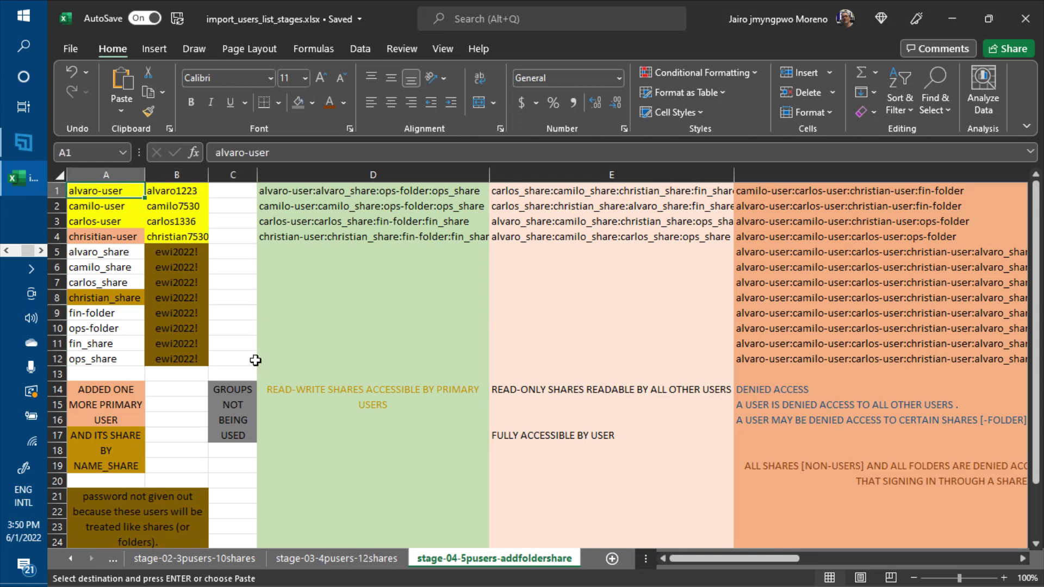
key("Down")
key("Down")
key("Down")
key("Down")
key("Down")
key("Down")
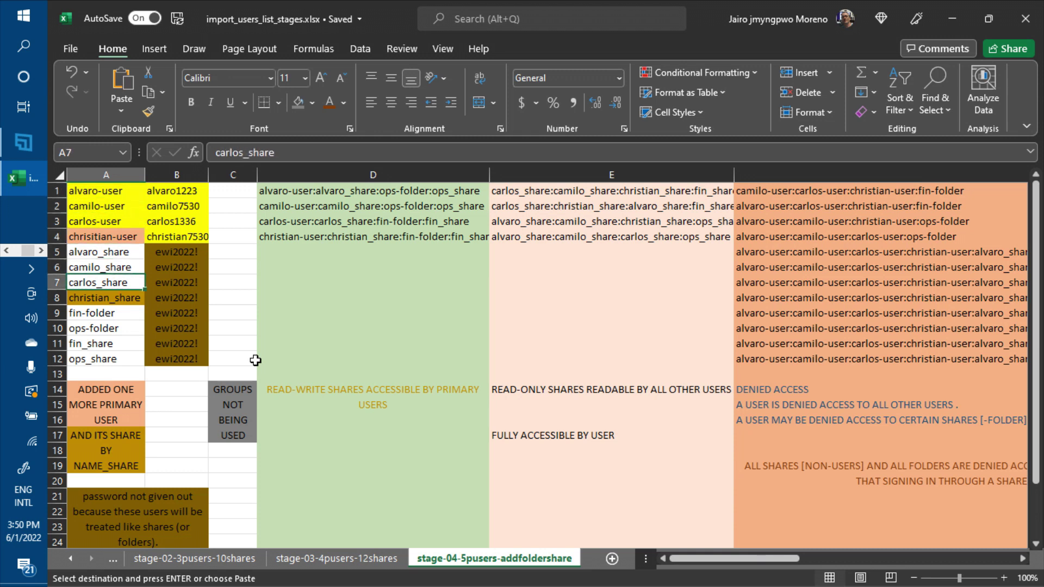
key("Up")
key("Up")
key("Up")
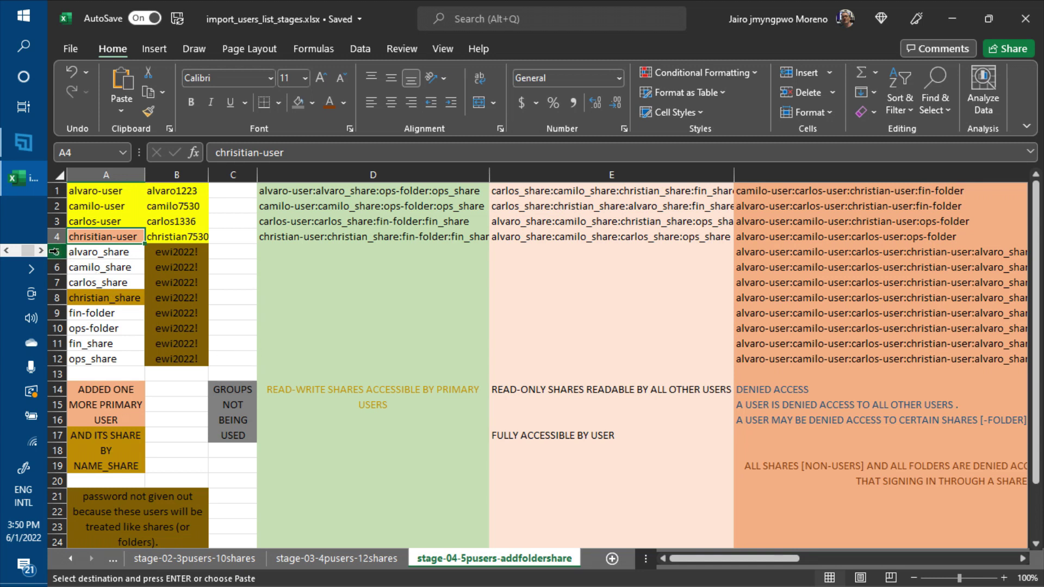
left_click(55, 252)
right_click(56, 252)
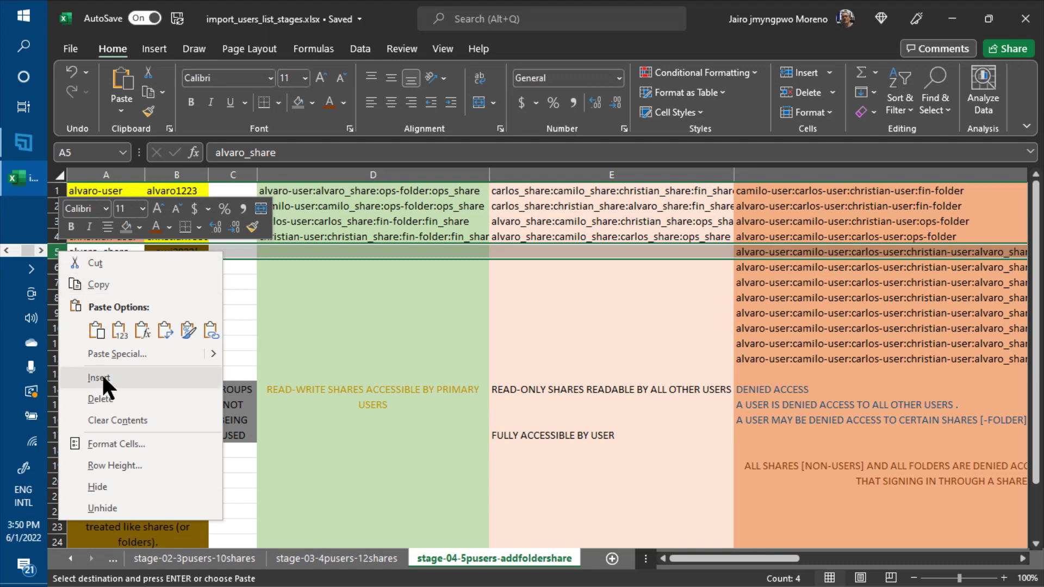
left_click(102, 378)
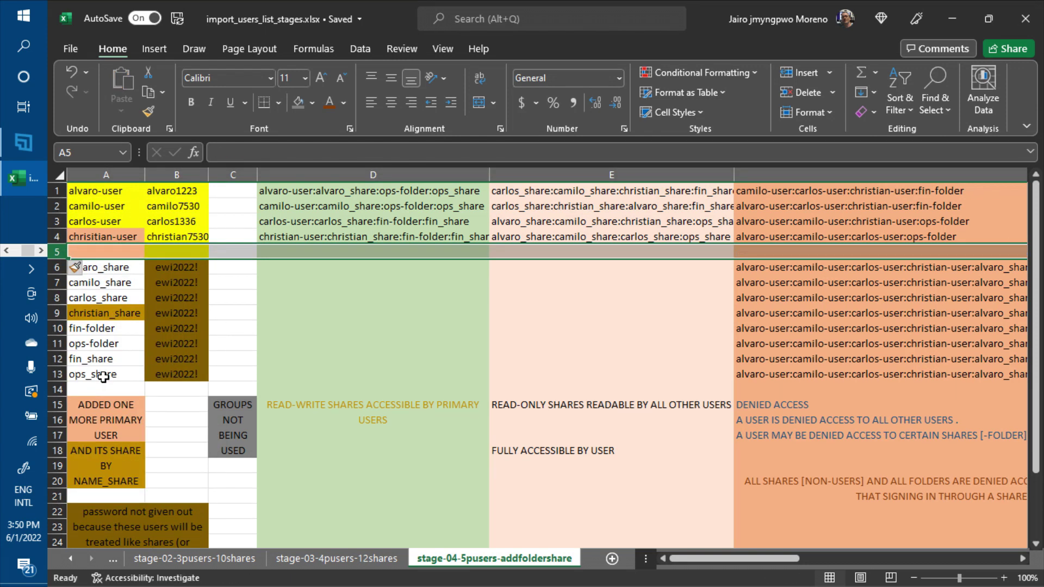
Insert a blank row directly above the fin-folder row.
left_click(55, 328)
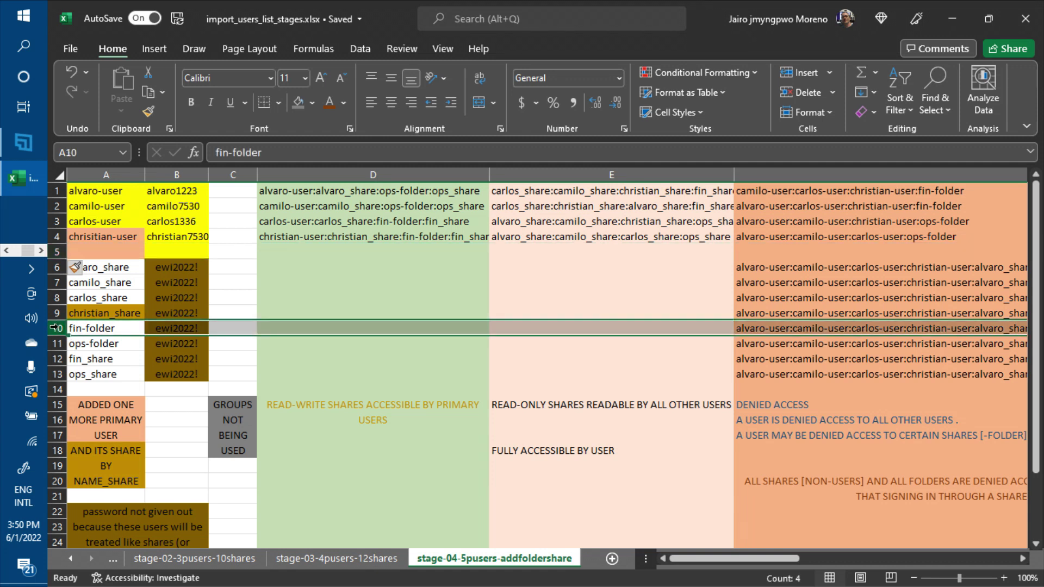
right_click(55, 328)
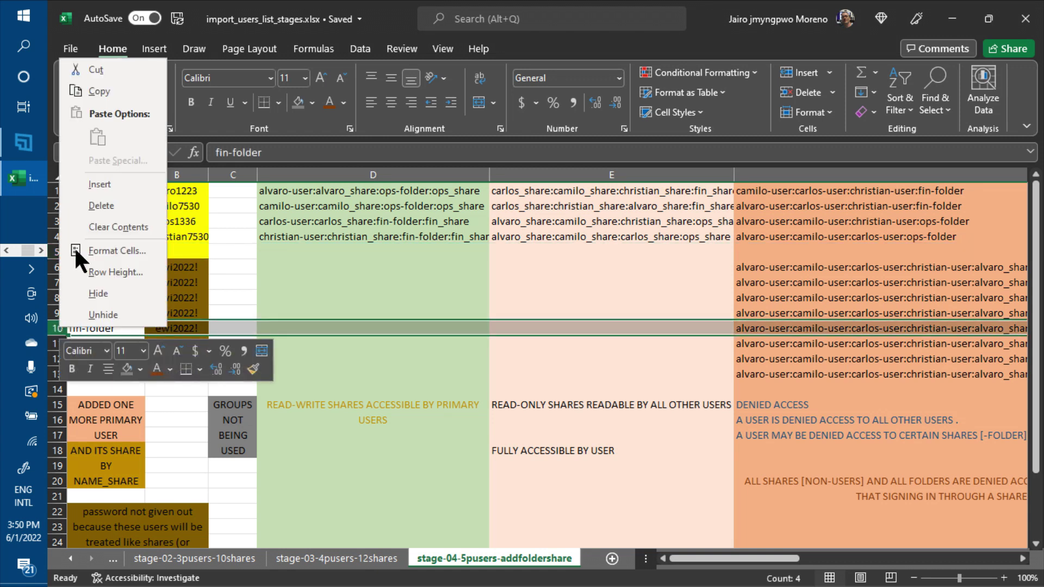
left_click(91, 185)
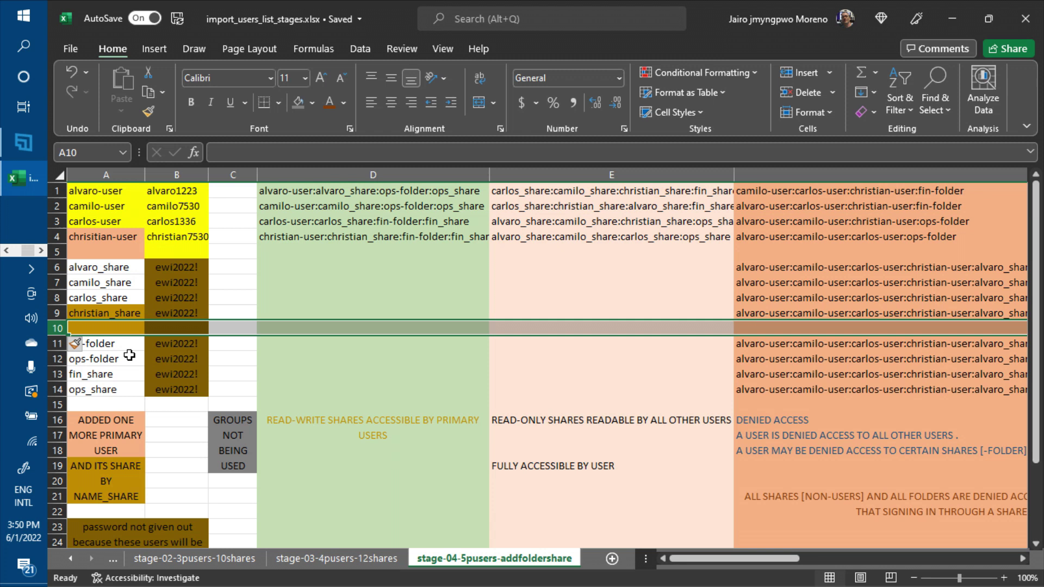
Use Format Painter to copy A8's white share formatting onto A9 and the last user cell.
left_click(113, 299)
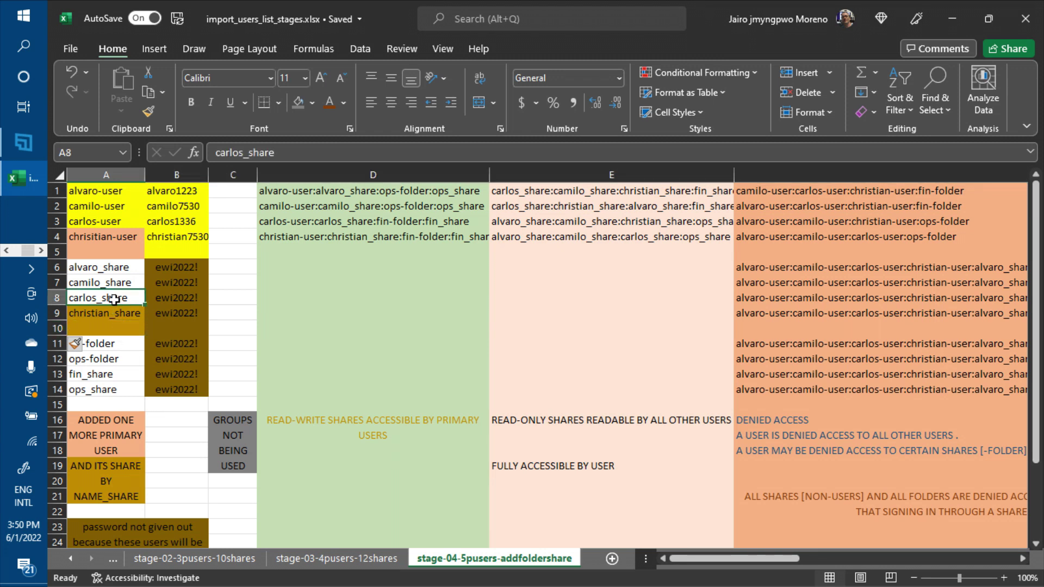
left_click(148, 112)
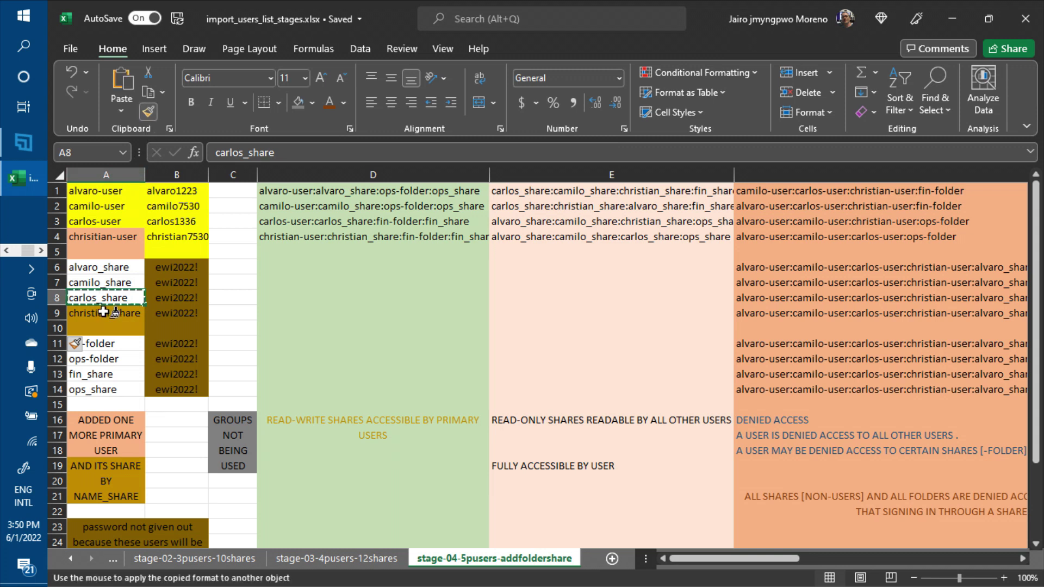
left_click(104, 312)
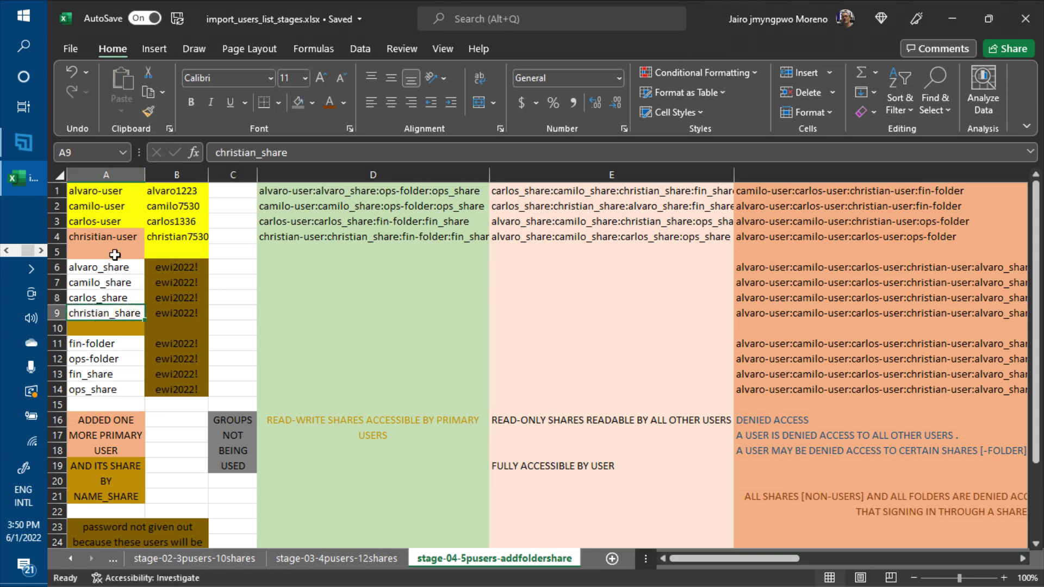
left_click(149, 109)
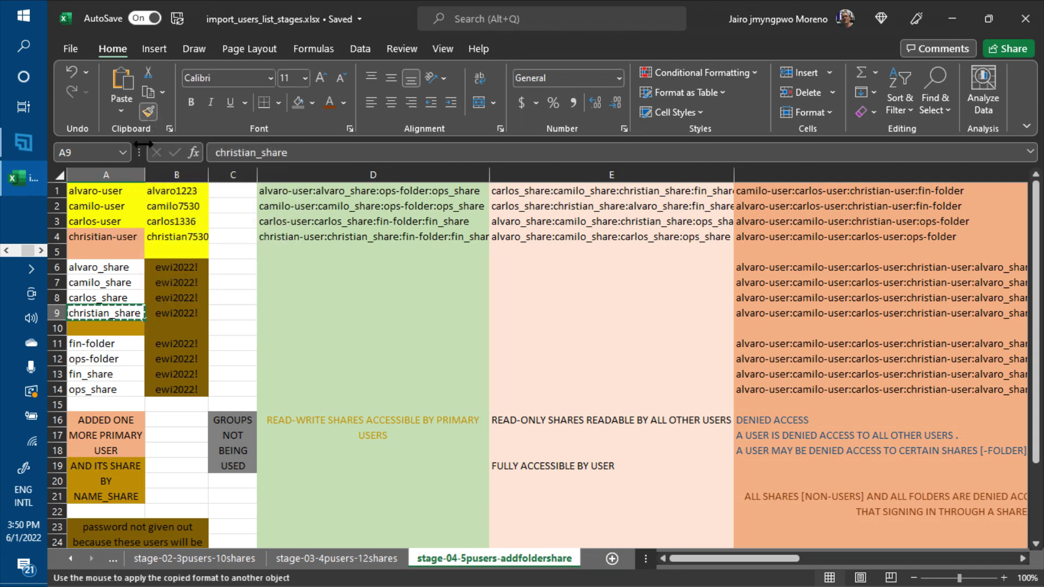
left_click(121, 234)
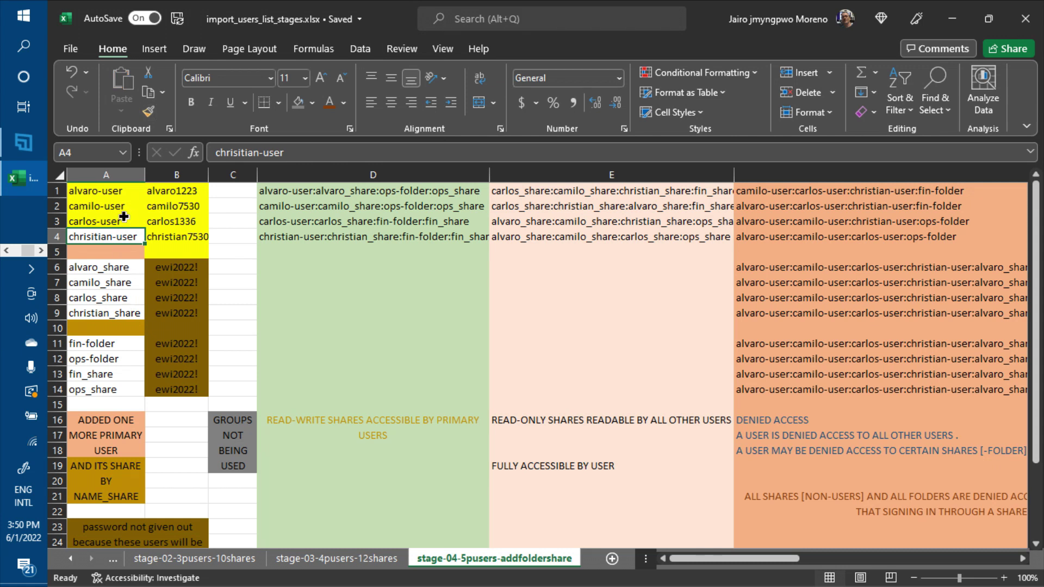
Paint A3's yellow user formatting onto A4 so the last user matches the others.
left_click(124, 220)
left_click(148, 109)
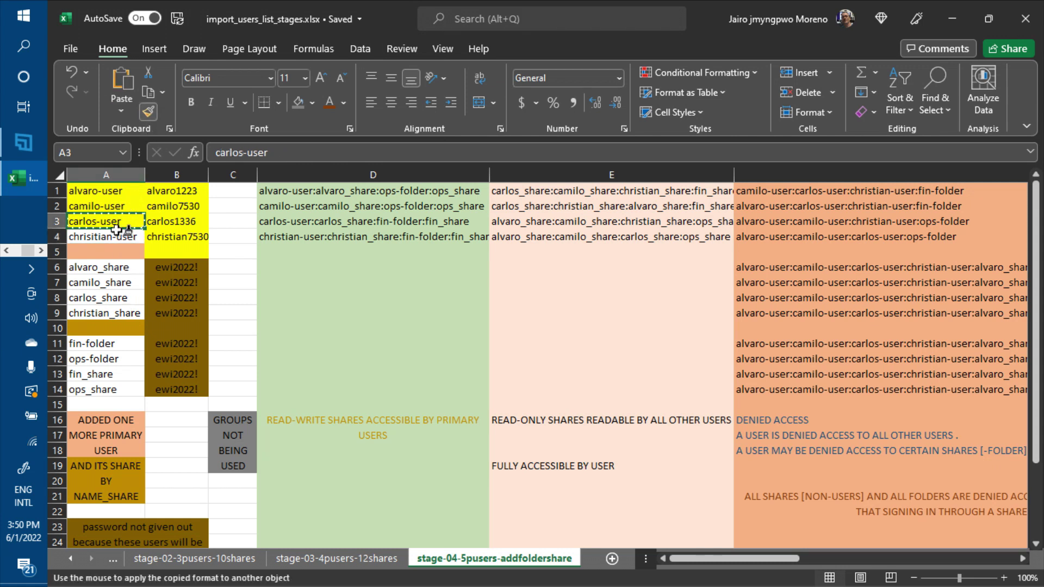
left_click(116, 234)
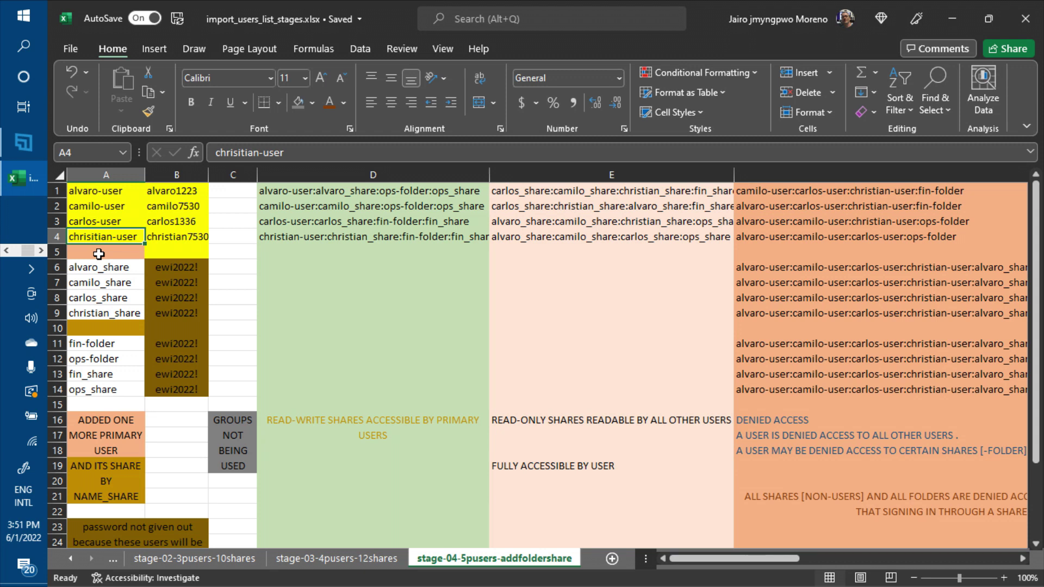
left_click(99, 253)
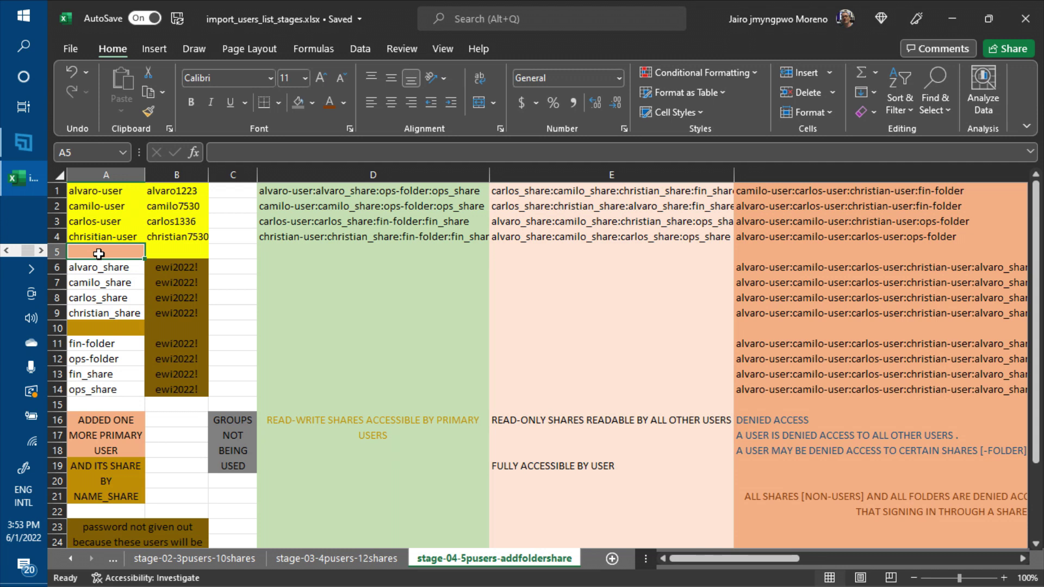
Enter the user name felipe-user in A5 and the user's password in B5.
type("felipe")
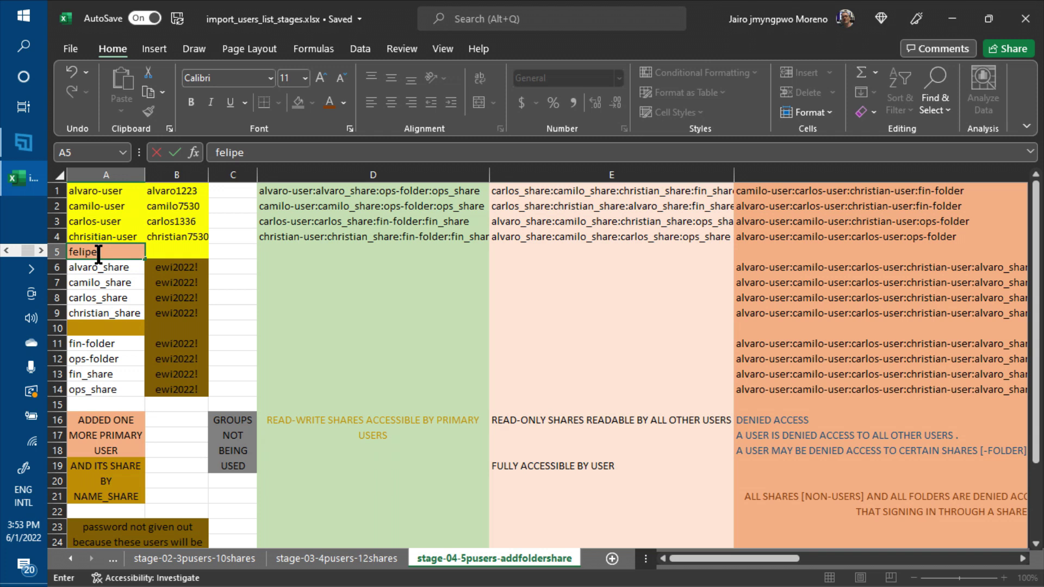
type("-user")
key("Return")
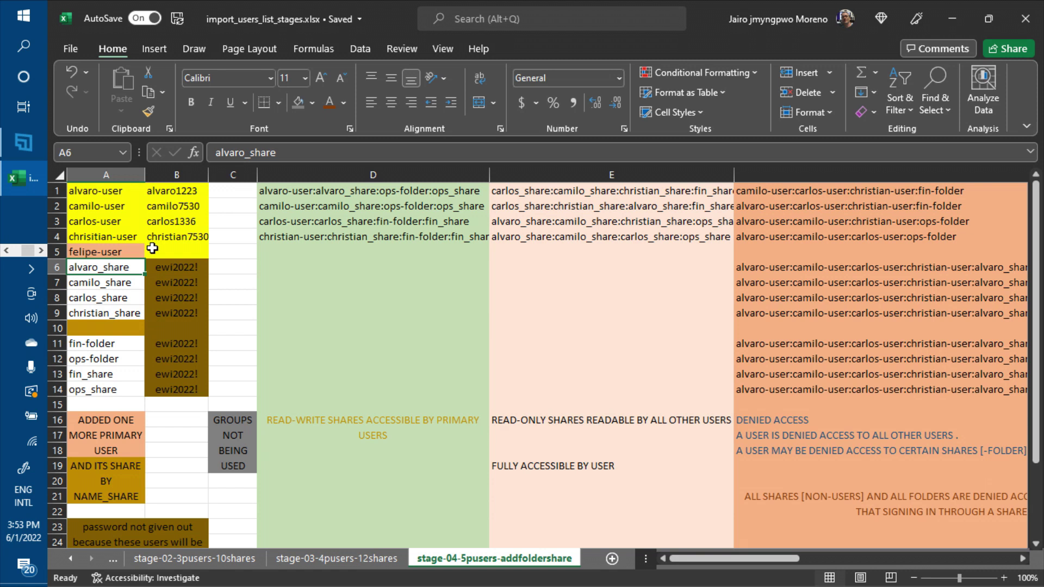
left_click(152, 248)
key("Return")
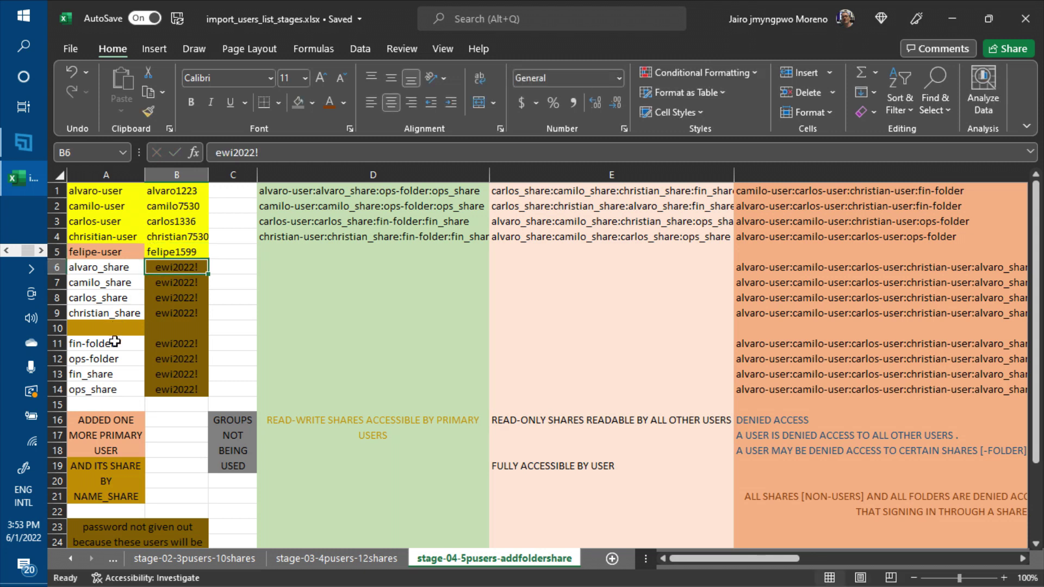
Enter the share name felipe_share in A10.
left_click(104, 330)
type("felipe-u")
key("BackSpace")
key("BackSpace")
key("BackSpace")
type("_share")
key("Return")
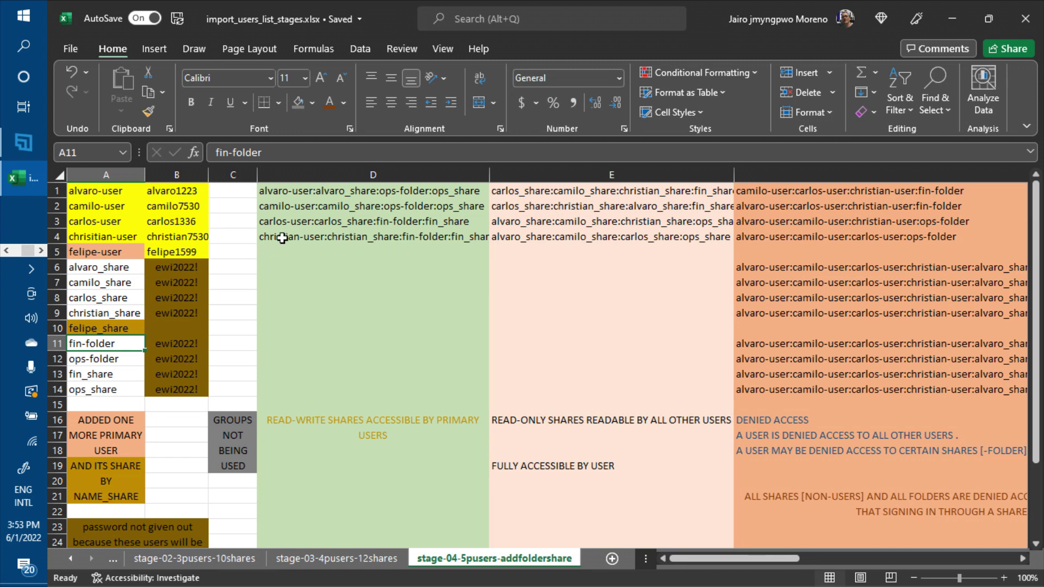
Copy the D2 read-write line into D5.
left_click(289, 207)
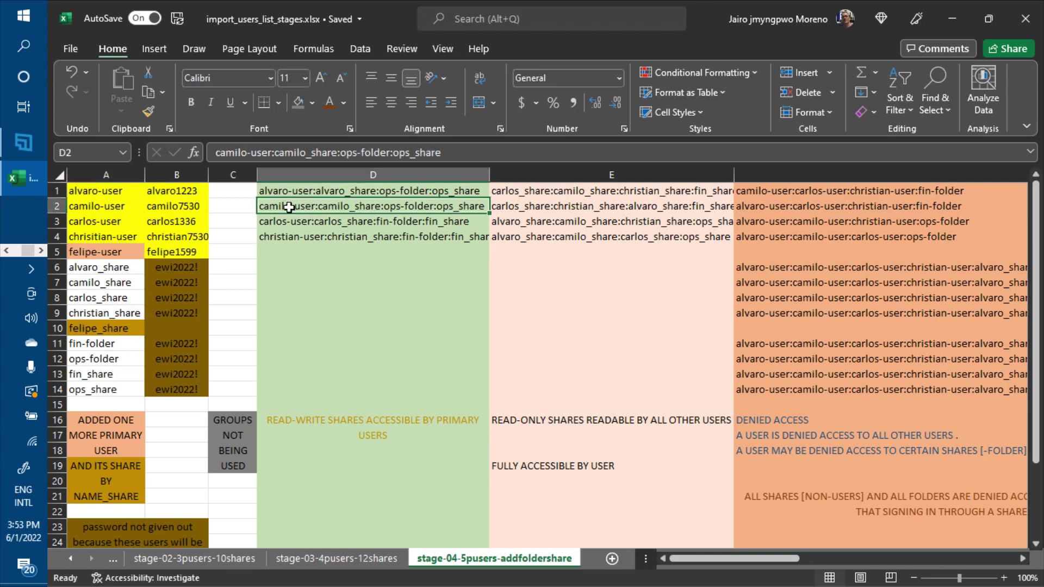
key("ctrl+c")
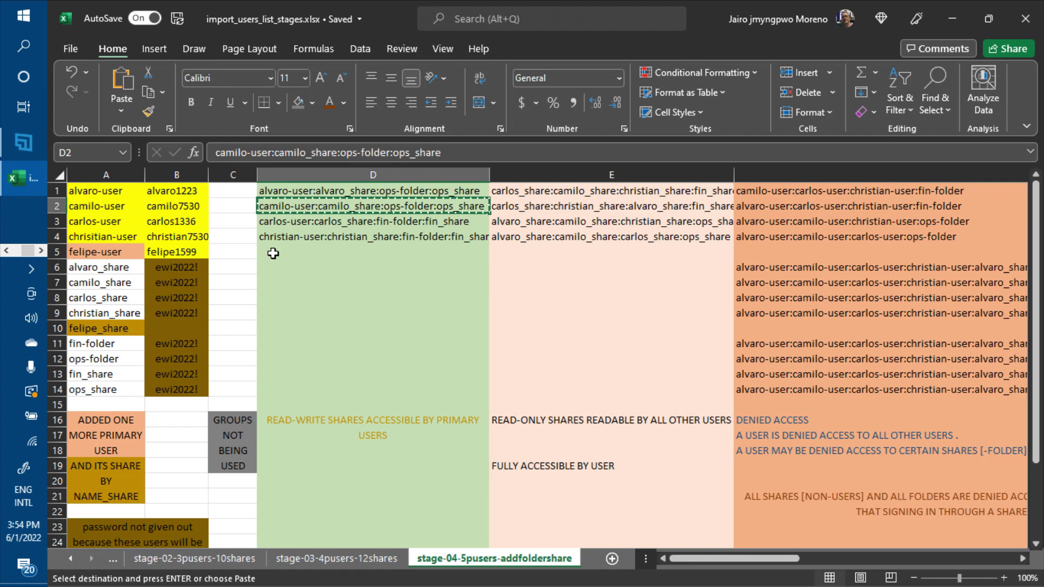
left_click(273, 253)
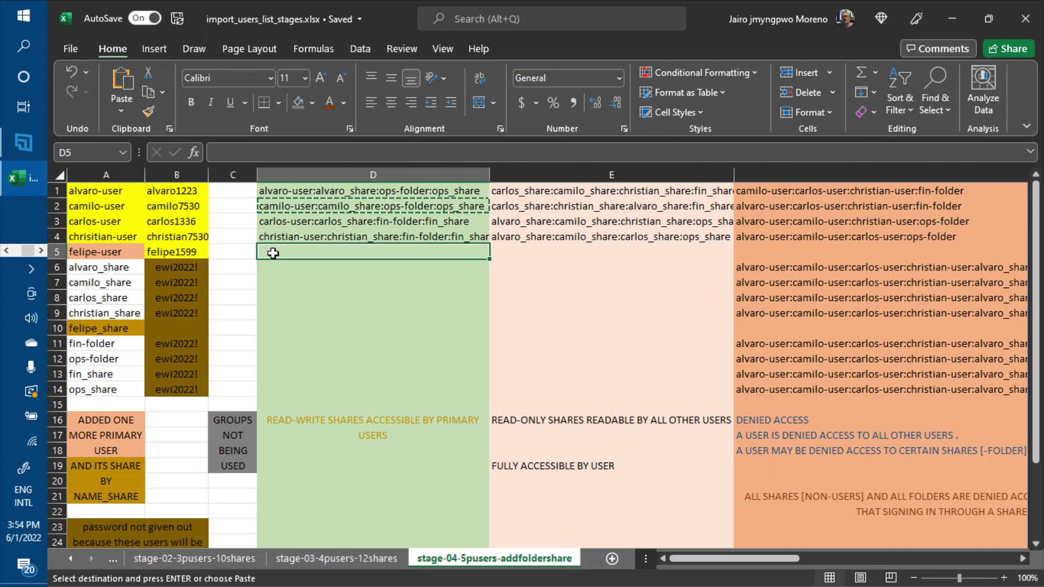
key("ctrl+v")
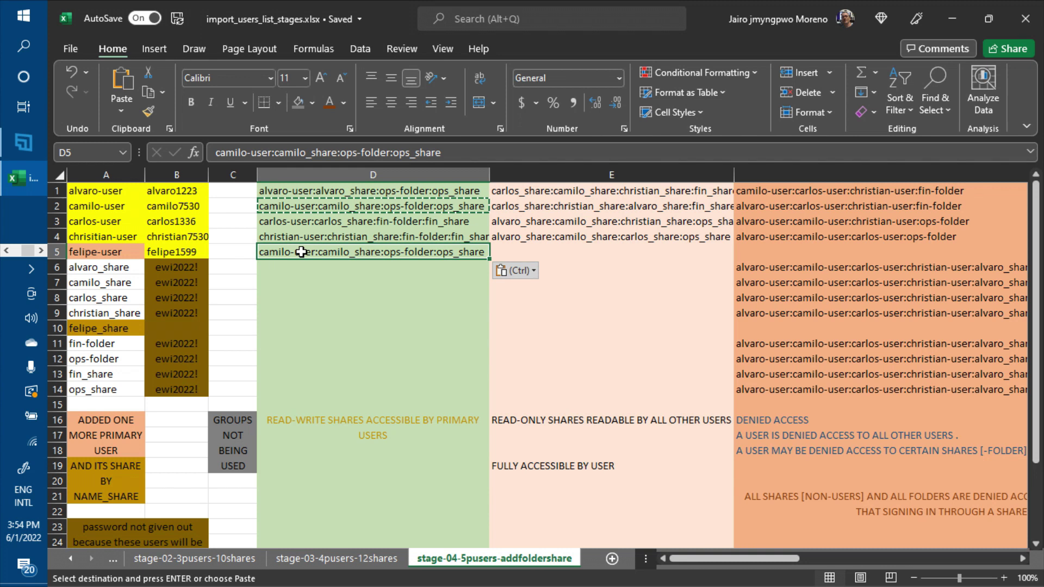
Edit D5 to read felipe-user:felipe_share:ops-folder:ops_share.
double_click(302, 252)
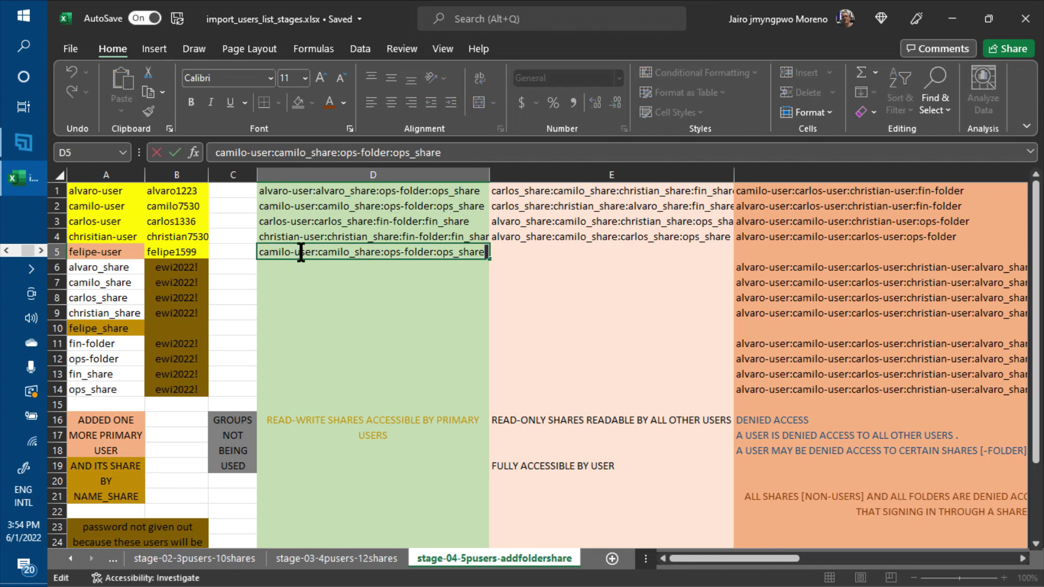
key("Left")
key("Left")
key("Left")
key("Left")
key("Left")
key("Left")
key("Left")
key("Left")
key("Left")
key("Left")
key("Right")
key("Right")
key("BackSpace")
key("BackSpace")
key("BackSpace")
key("BackSpace")
type("felipe")
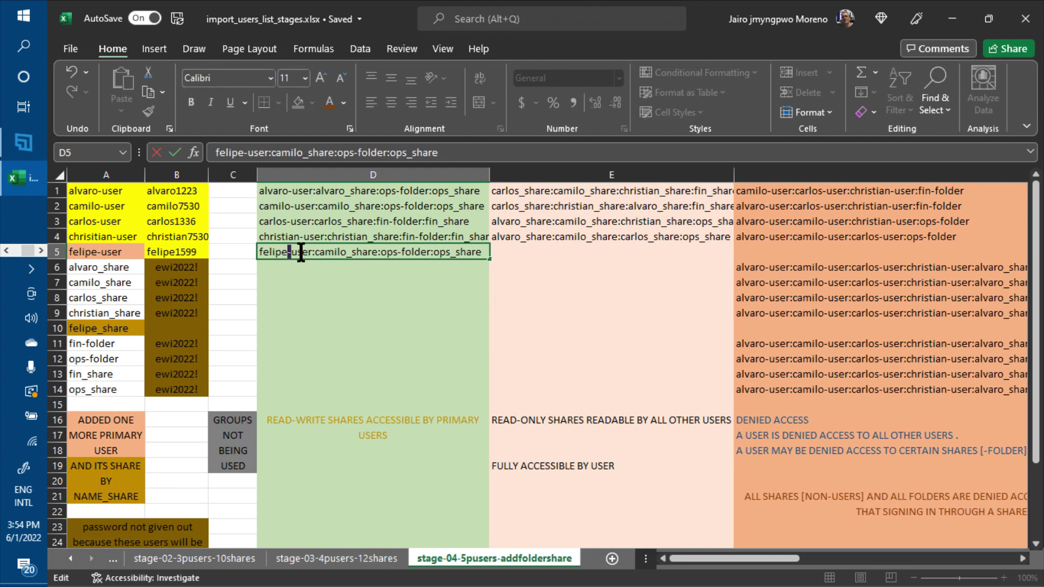
key("Right")
key("Right")
key("Right")
key("Right")
key("Right")
key("Right")
key("Right")
key("Right")
key("BackSpace")
key("BackSpace")
key("BackSpace")
key("BackSpace")
key("BackSpace")
key("BackSpace")
type("felipe")
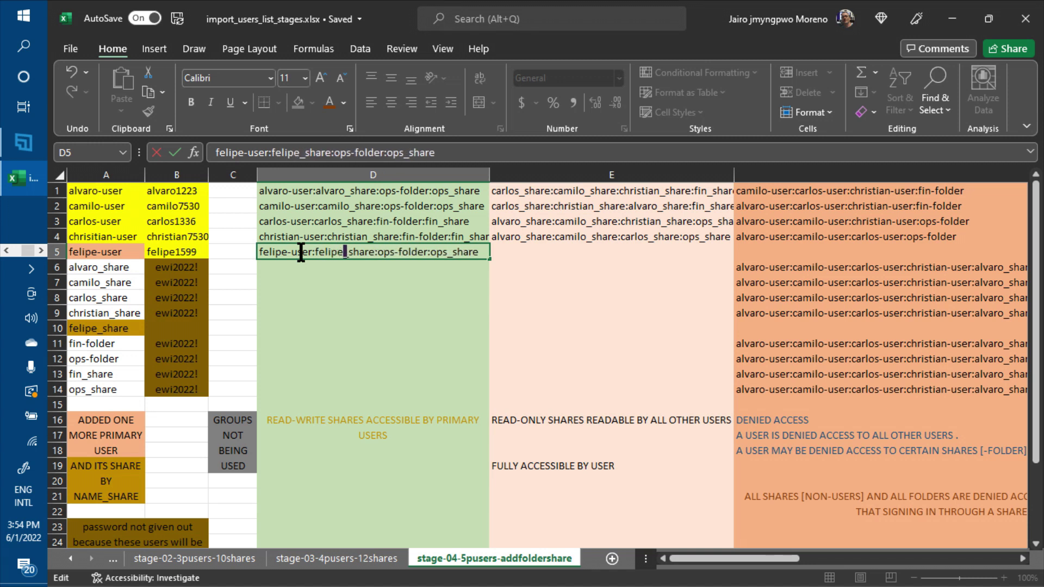
left_click(334, 279)
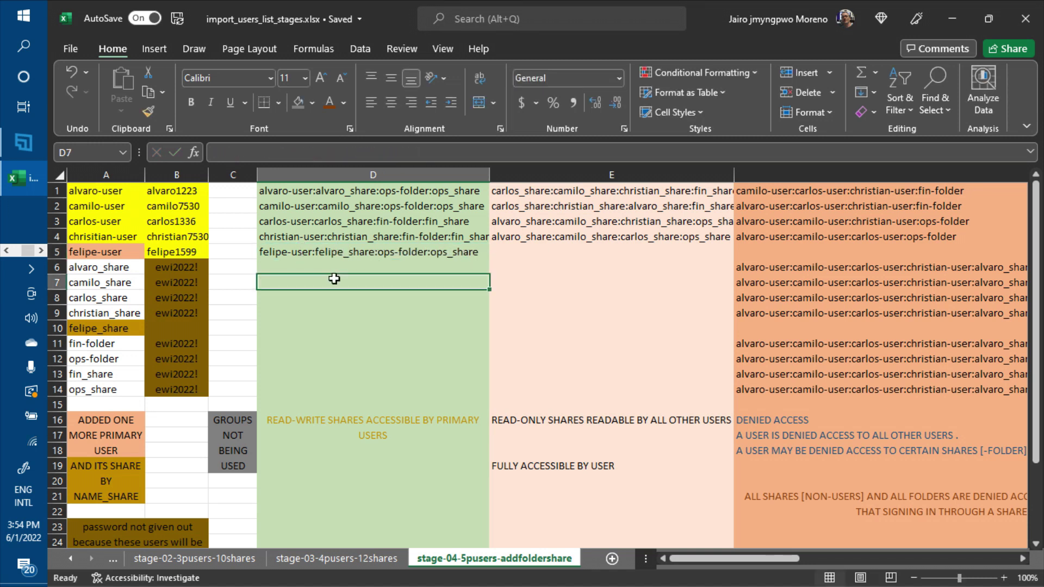
left_click(541, 238)
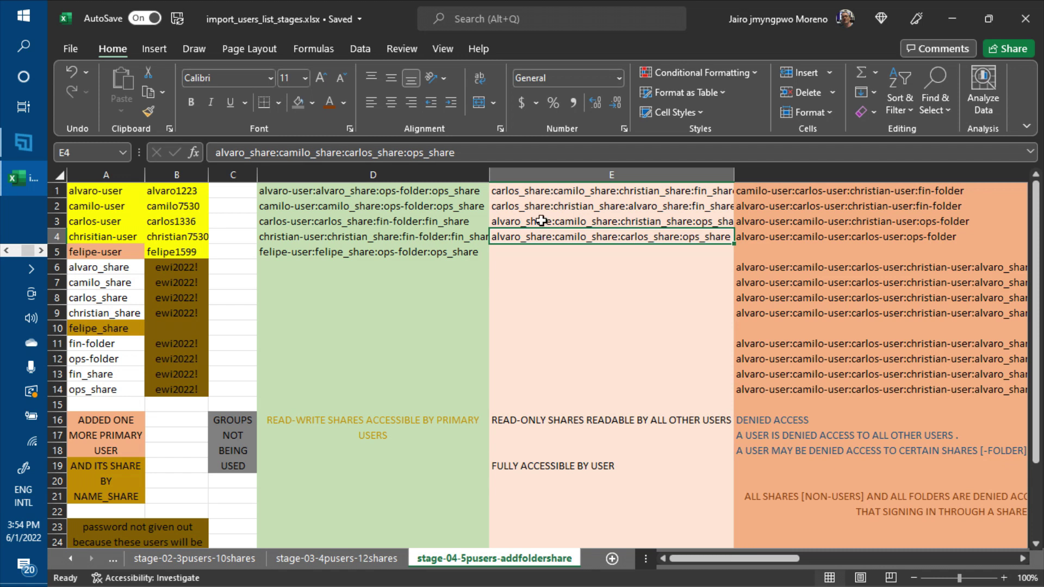
Copy E1's list carlos_share:camilo_share:christian_share:fin_share into E5.
left_click(541, 192)
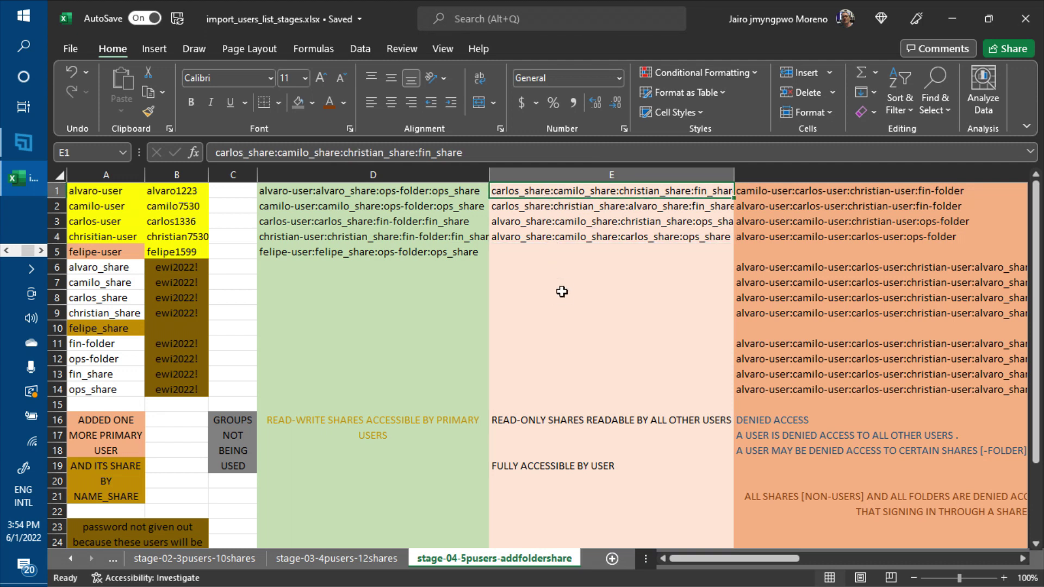
key("ctrl+c")
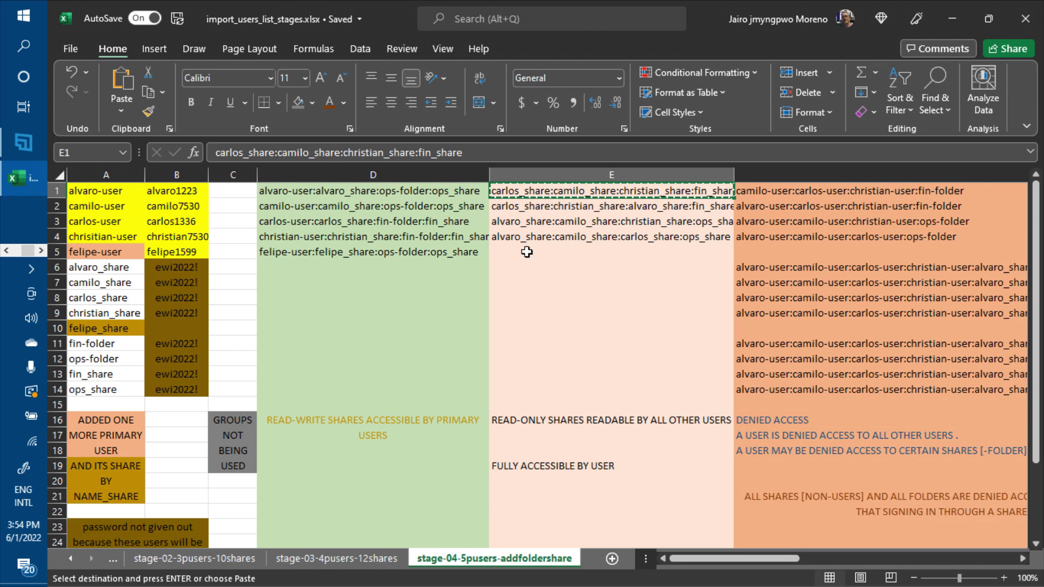
left_click(526, 252)
key("ctrl+v")
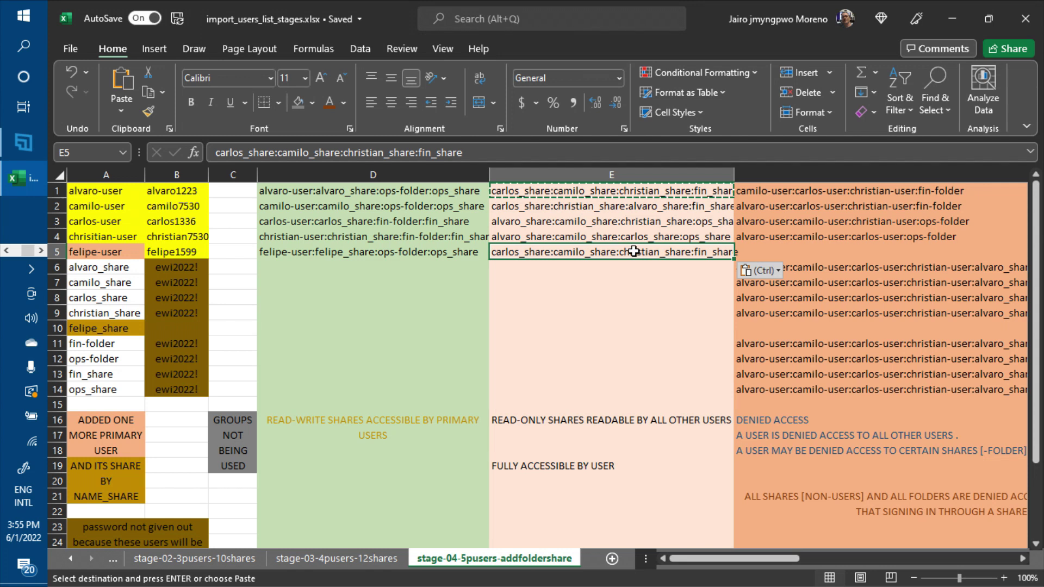
Insert alvaro_share: before fin_share in E5's read-only list.
double_click(634, 252)
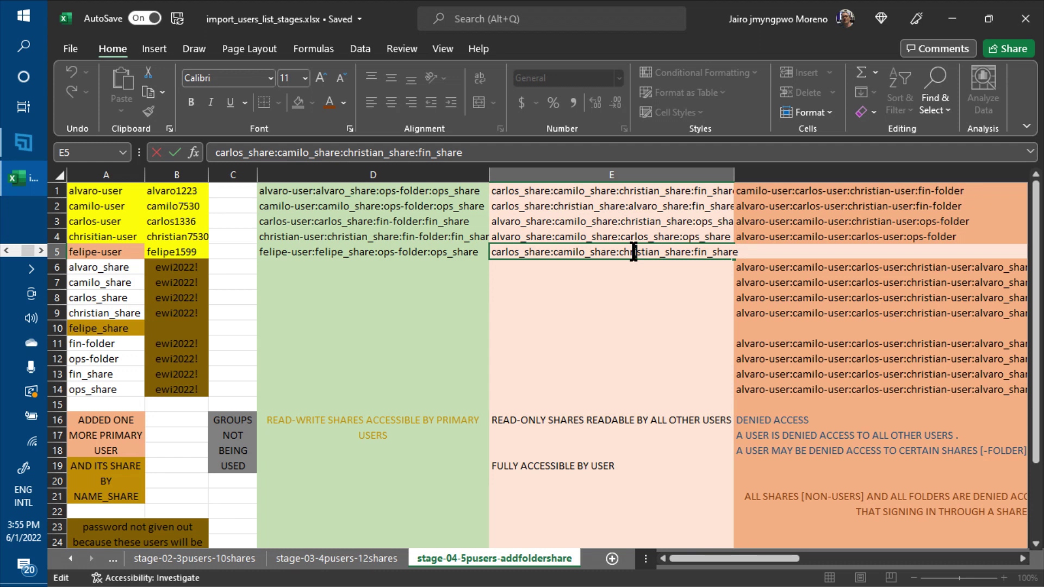
key("Right")
key("Right")
key("Right")
key("Right")
key("Right")
key("Right")
key("Right")
key("Right")
key("Right")
key("Right")
key("Right")
key("Right")
key("Right")
key("Right")
type("alvaro")
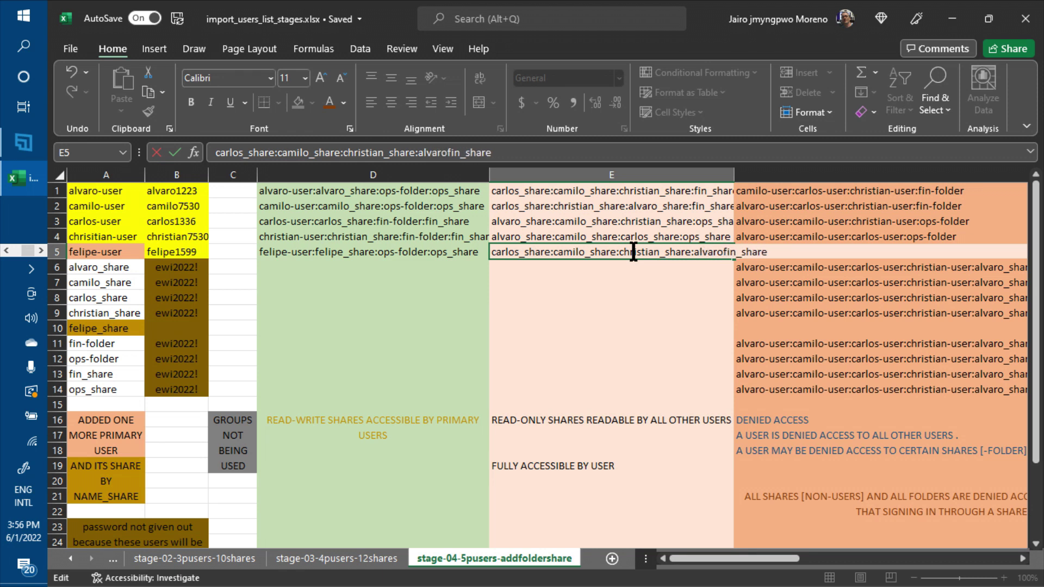
type("_share")
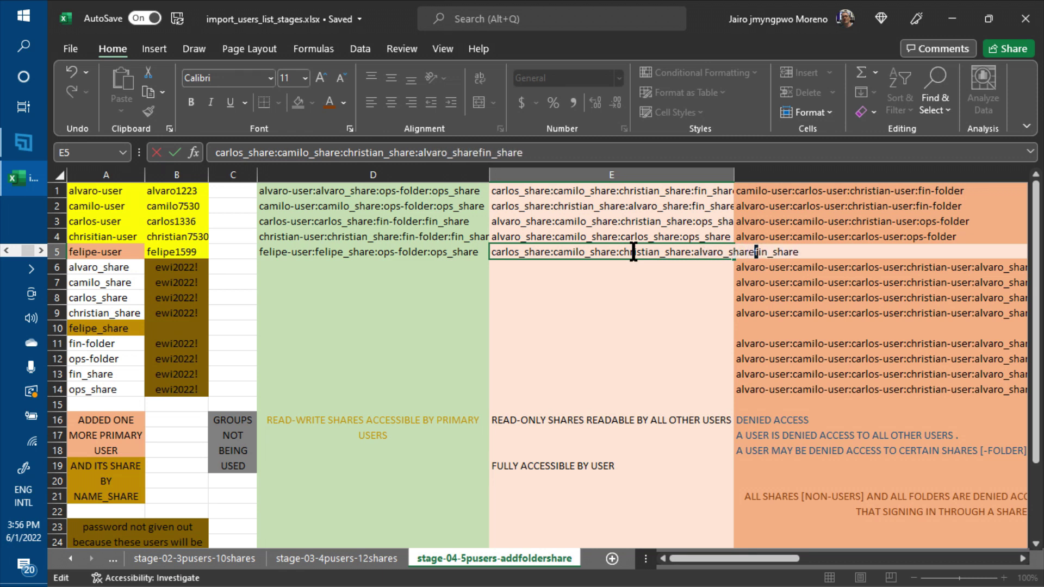
type(":")
key("Return")
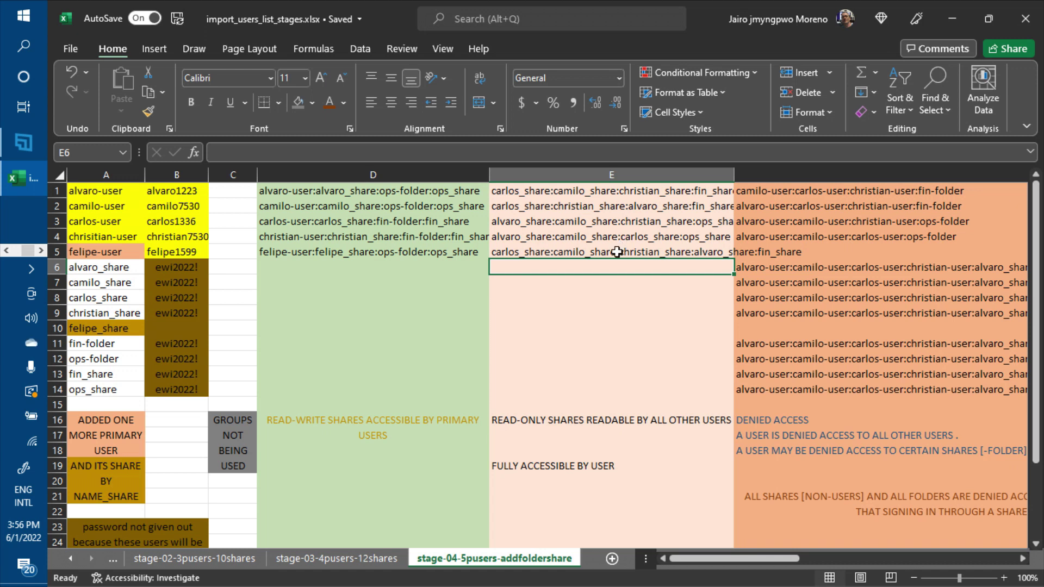
left_click(616, 251)
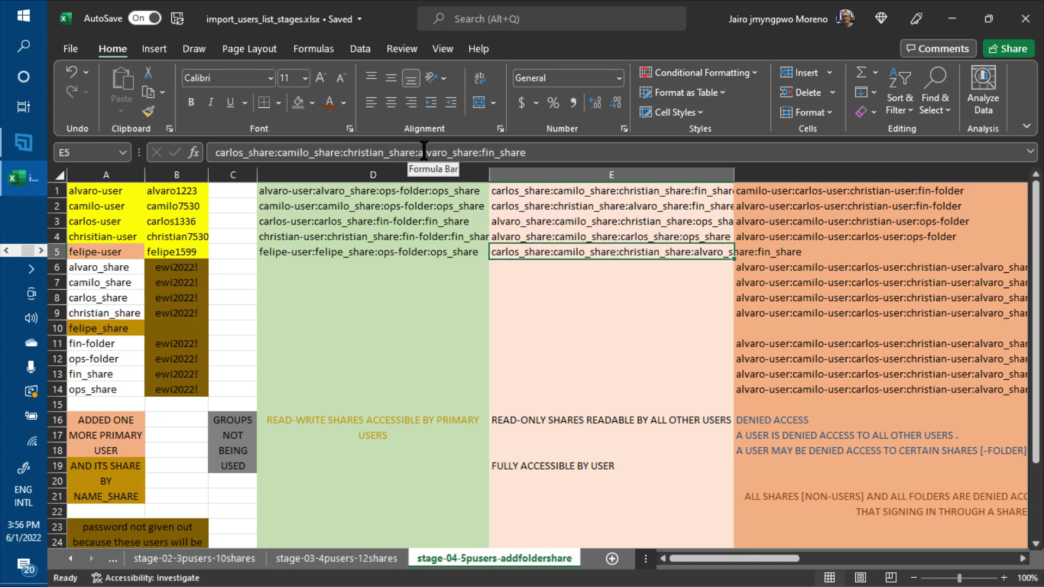
Insert felipe_share after carlos_share in E4's read-only list, copying it for reuse.
left_click(548, 239)
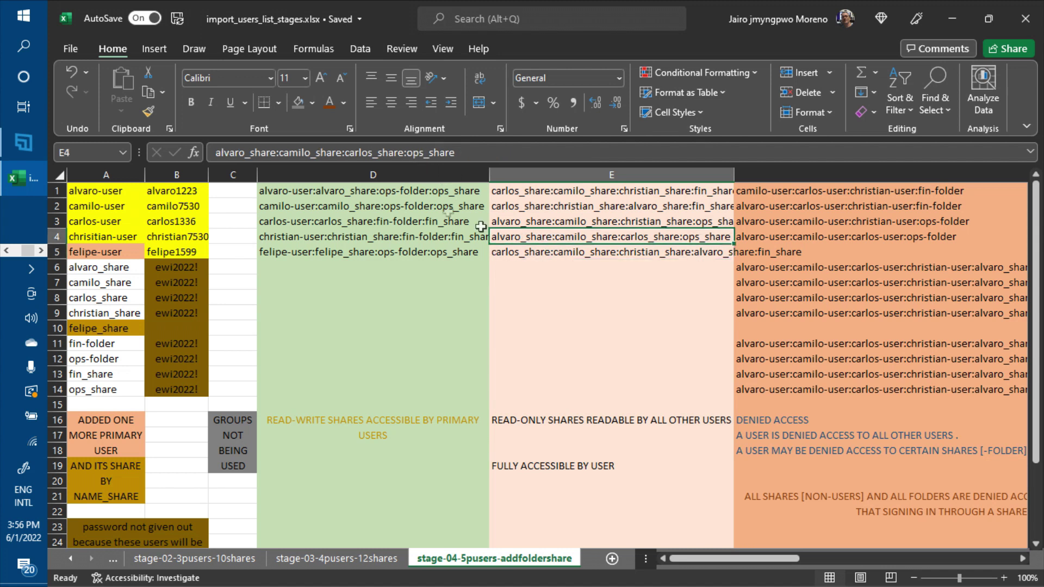
left_click(408, 153)
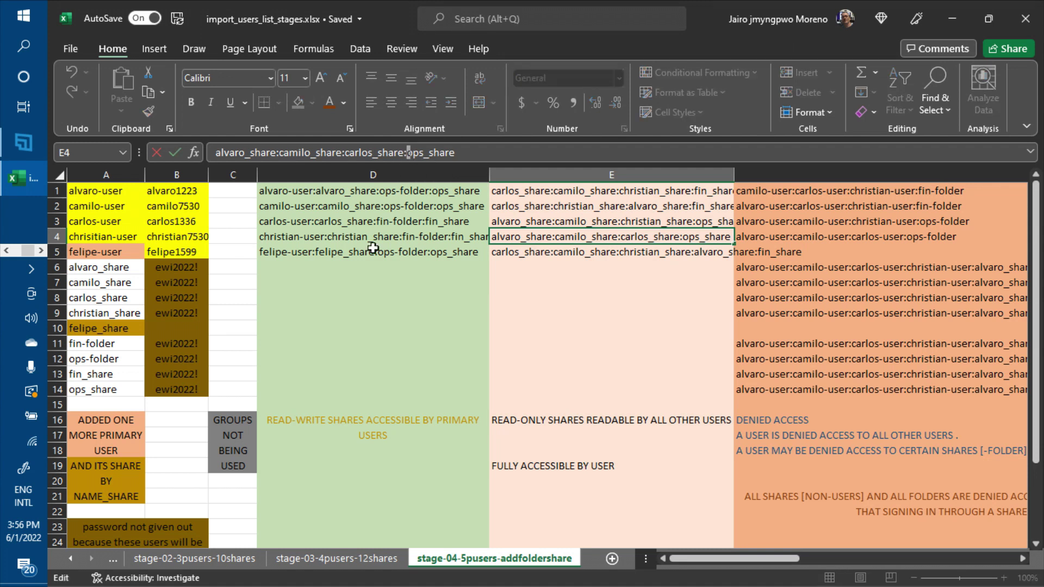
type("felipe")
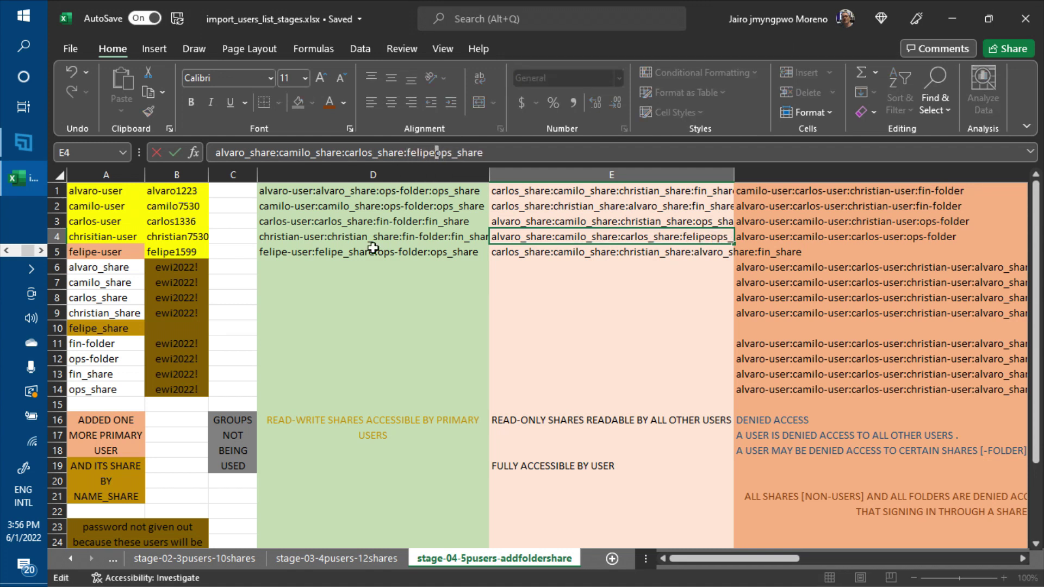
type("_share:")
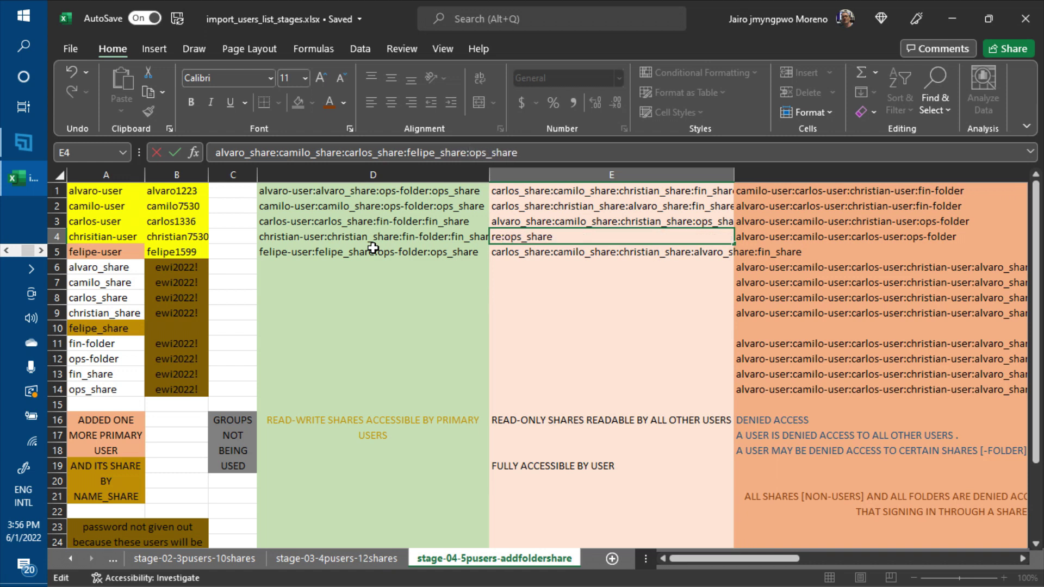
key("Left")
key("shift+Left")
key("shift+Left")
key("shift+Left")
key("shift+Left")
key("shift+Left")
key("shift+Left")
key("shift+Left")
key("shift+Left")
key("shift+Left")
key("shift+Left")
key("shift+Left")
key("shift+Left")
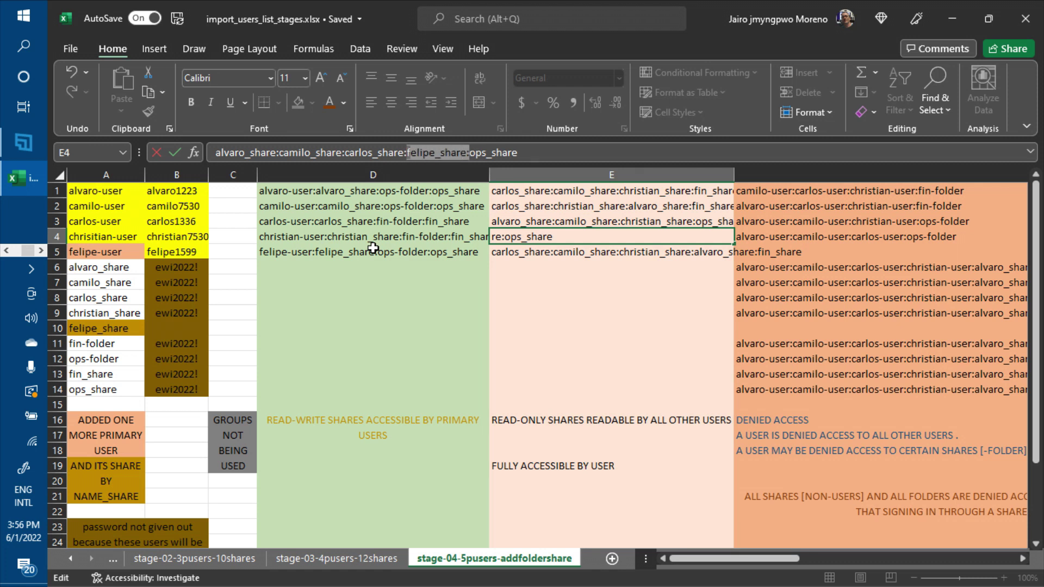
key("ctrl+c")
key("Return")
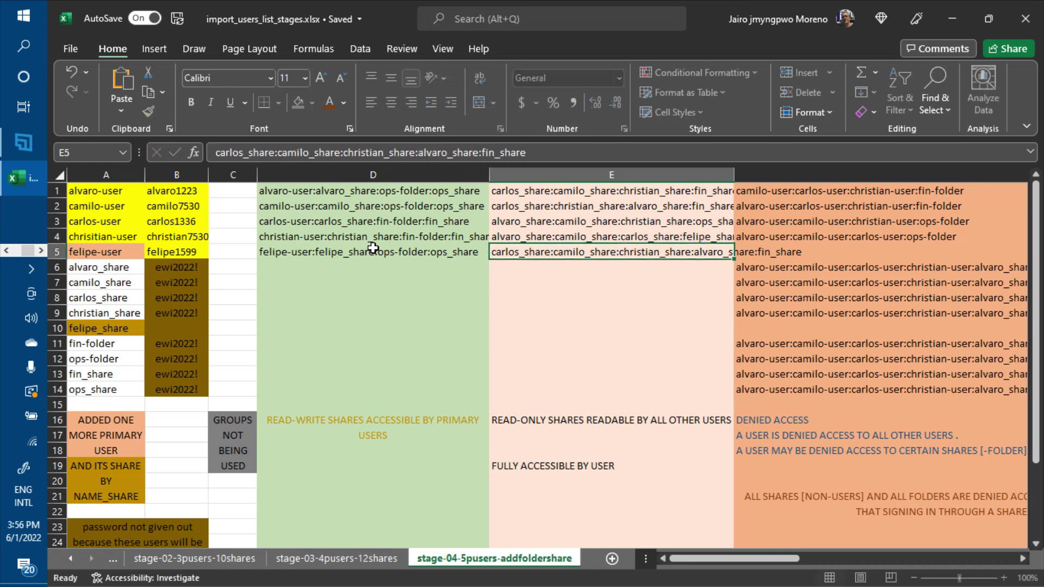
Add felipe_share before fin_share in the E1 and E2 read-only lists.
left_click(539, 192)
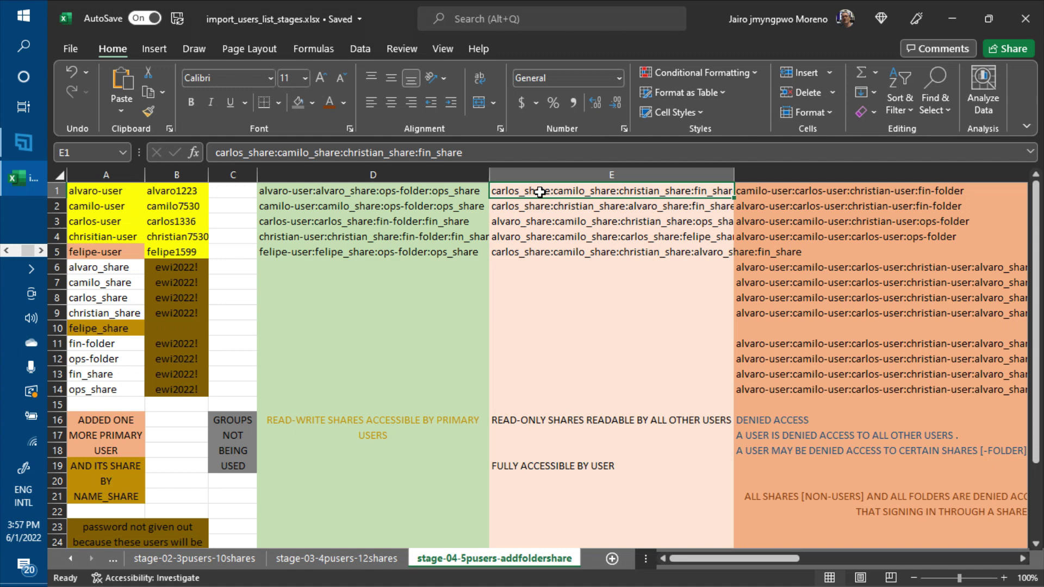
key("F2")
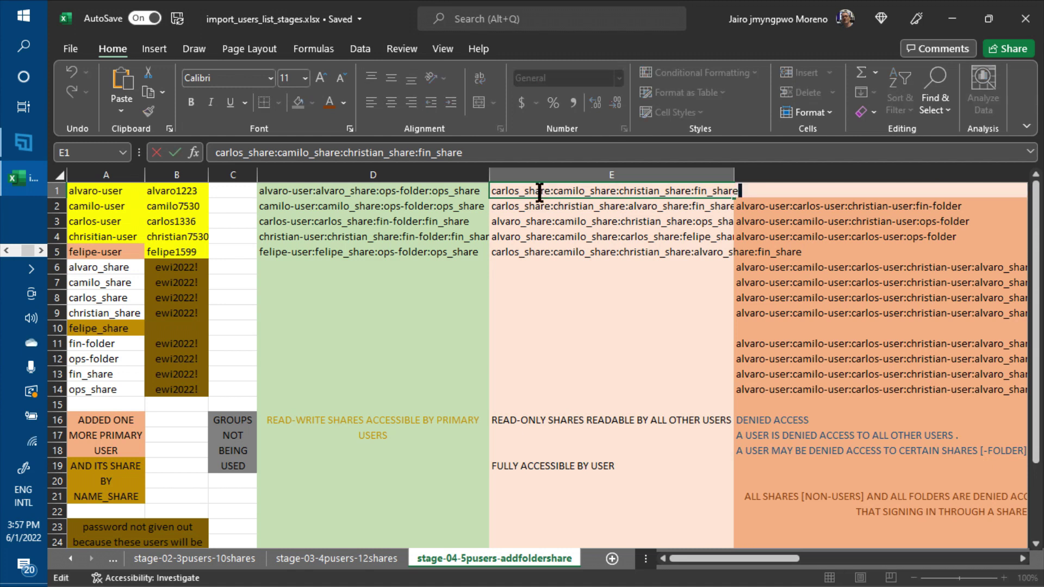
key("Left")
key("Left")
key("Left")
key("Left")
key("Left")
key("Left")
key("Left")
key("Left")
key("Left")
type("felipe_share:")
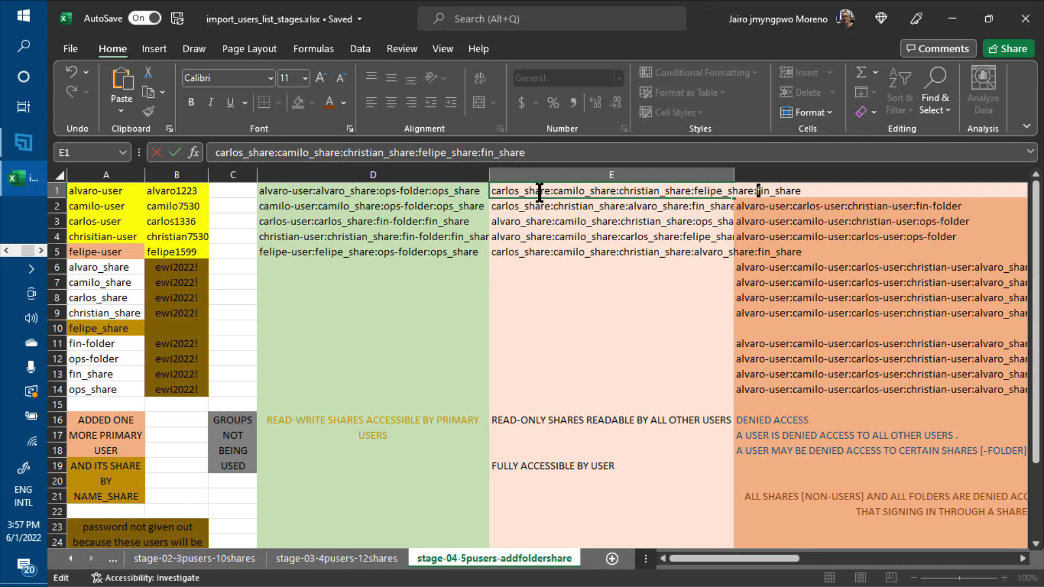
key("Return")
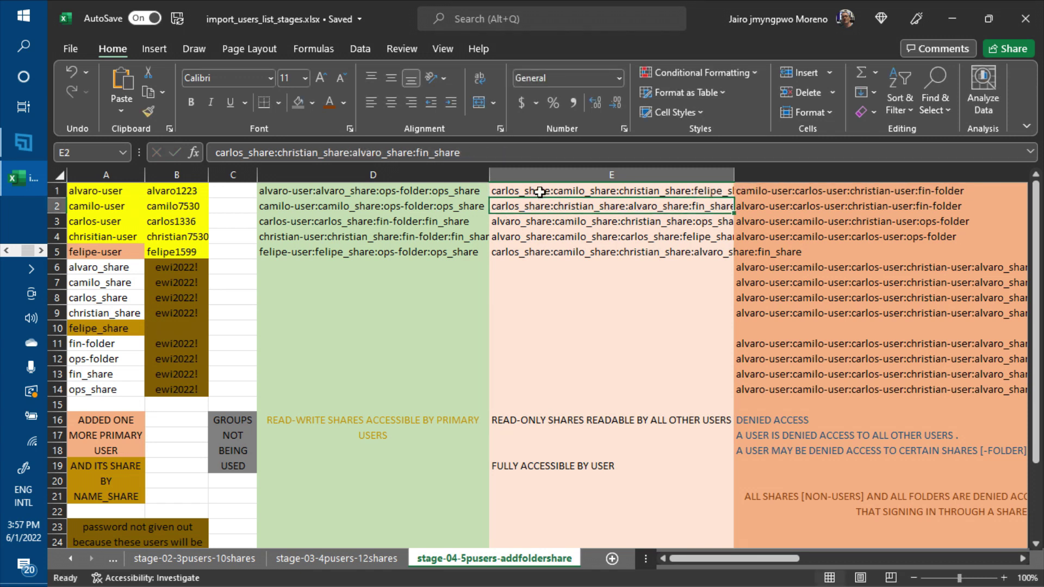
key("F2")
key("Left")
key("Left")
key("Left")
key("Left")
key("Left")
key("Left")
key("Left")
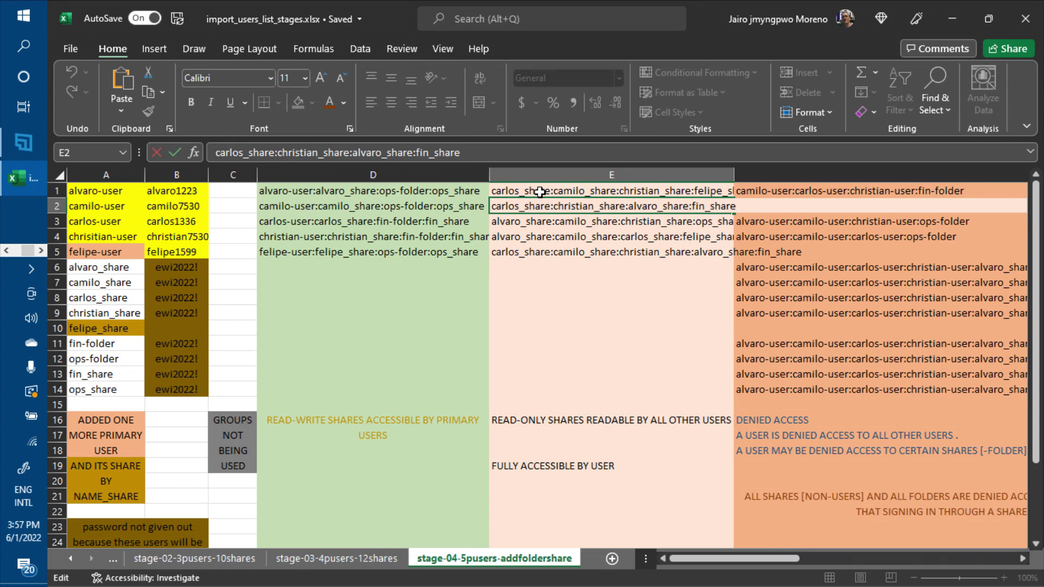
key("ctrl+v")
key("Return")
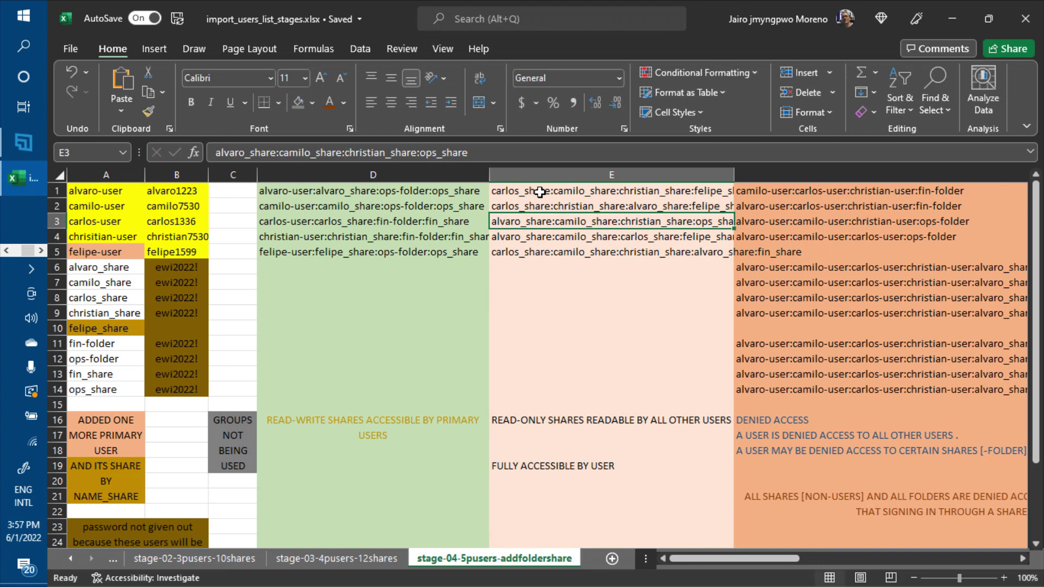
Add felipe_share before ops_share in the E3 read-only list.
key("F2")
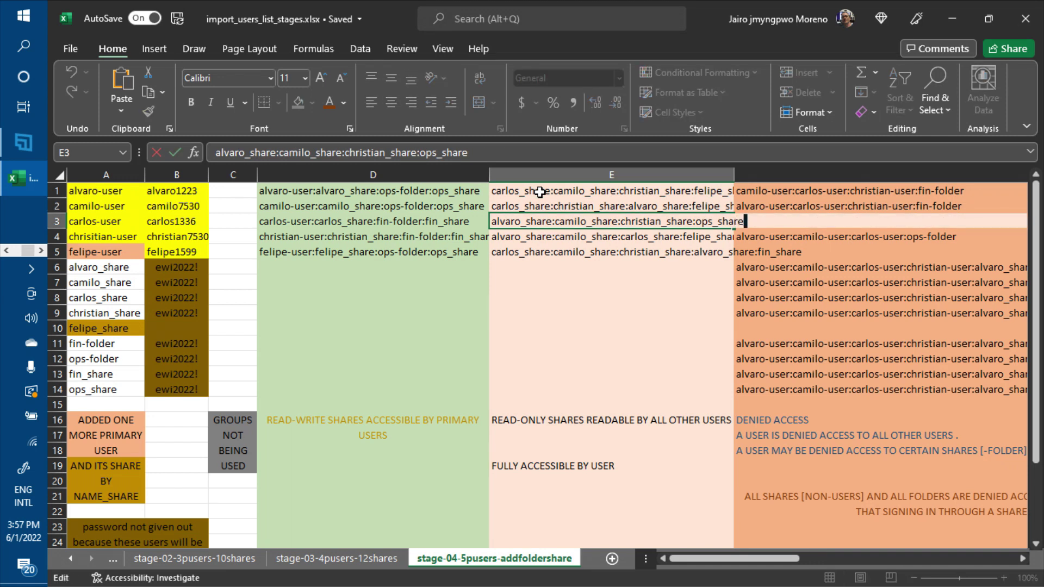
key("Left")
key("Left")
key("Left")
key("Left")
key("Left")
key("Left")
key("Left")
key("Left")
type("felipe_share:")
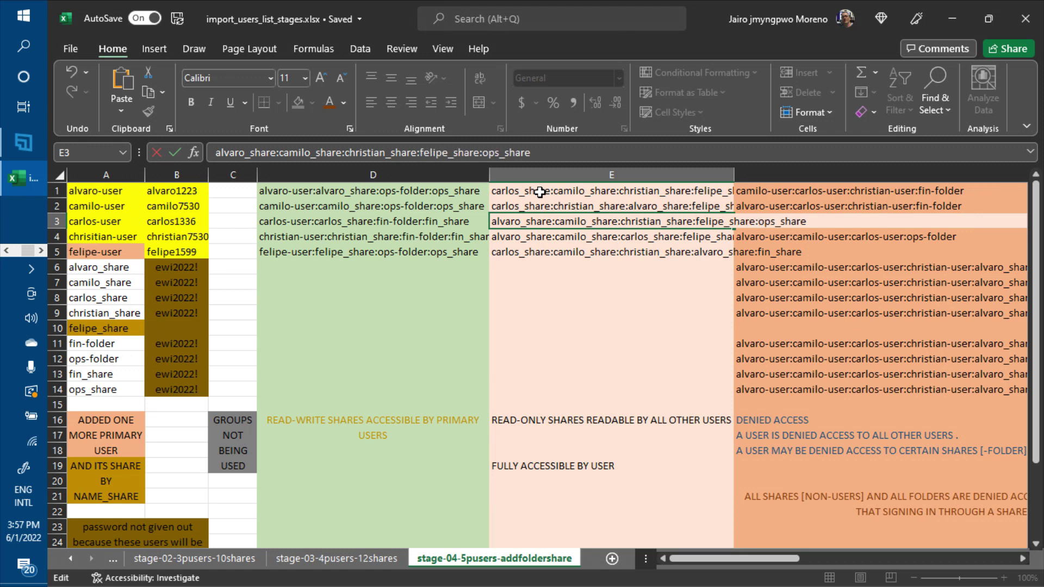
key("Return")
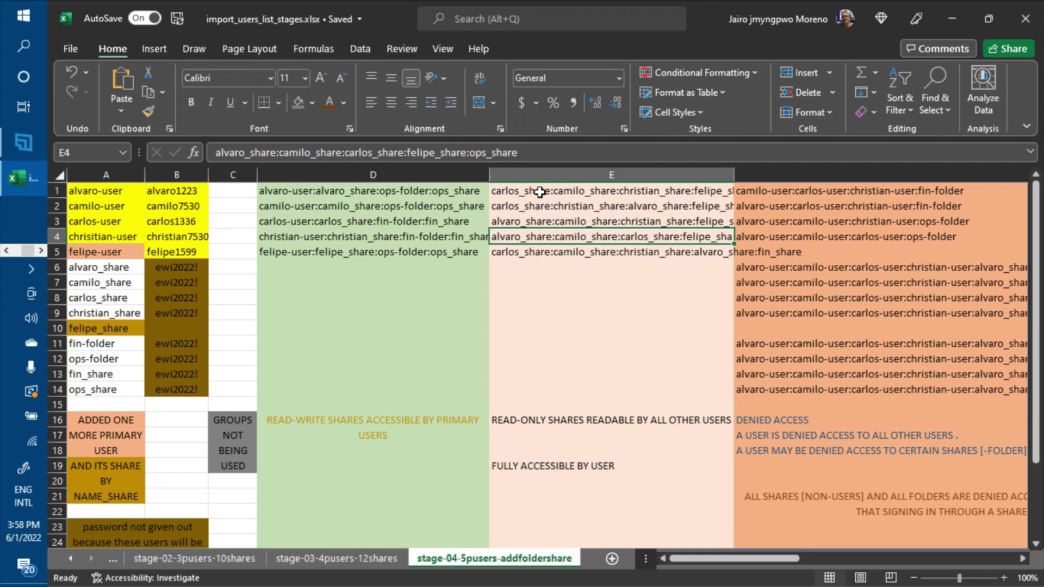
Save the workbook after updating the column E share lists.
key("ctrl+s")
Autofit column E and check each read-only list in E1 through E5.
double_click(732, 175)
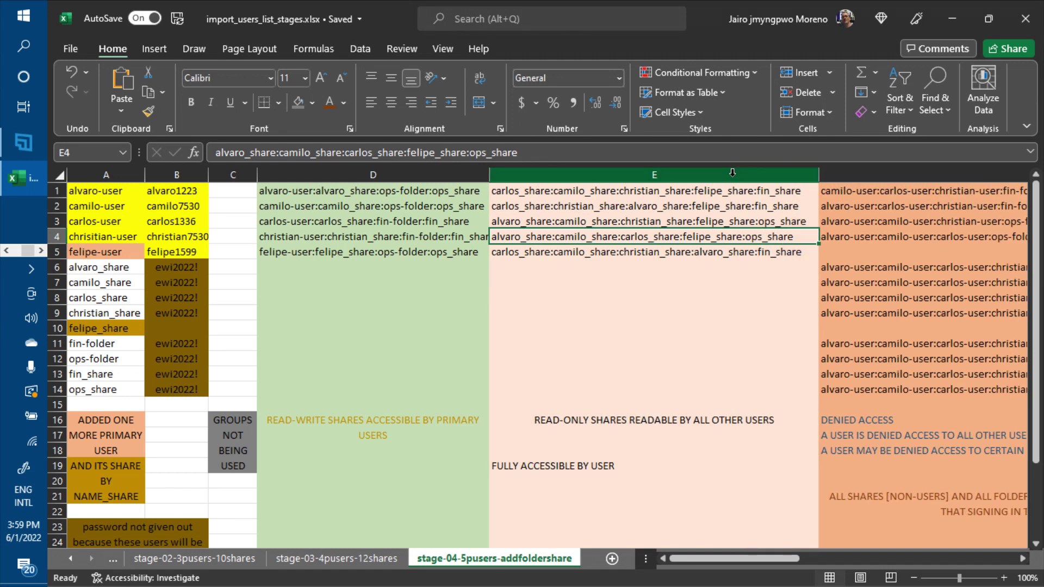
left_click(693, 254)
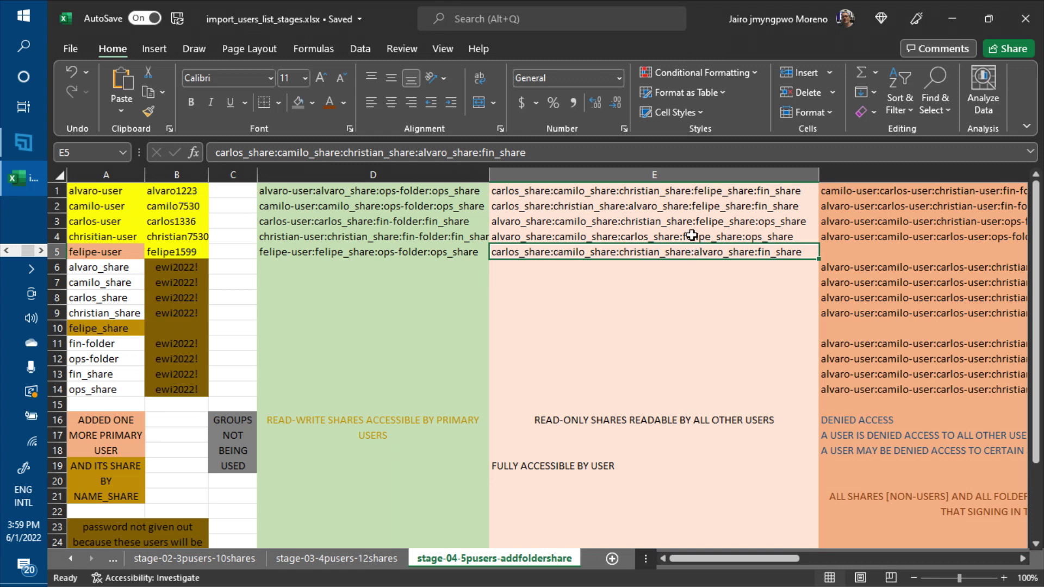
left_click(691, 238)
left_click(692, 222)
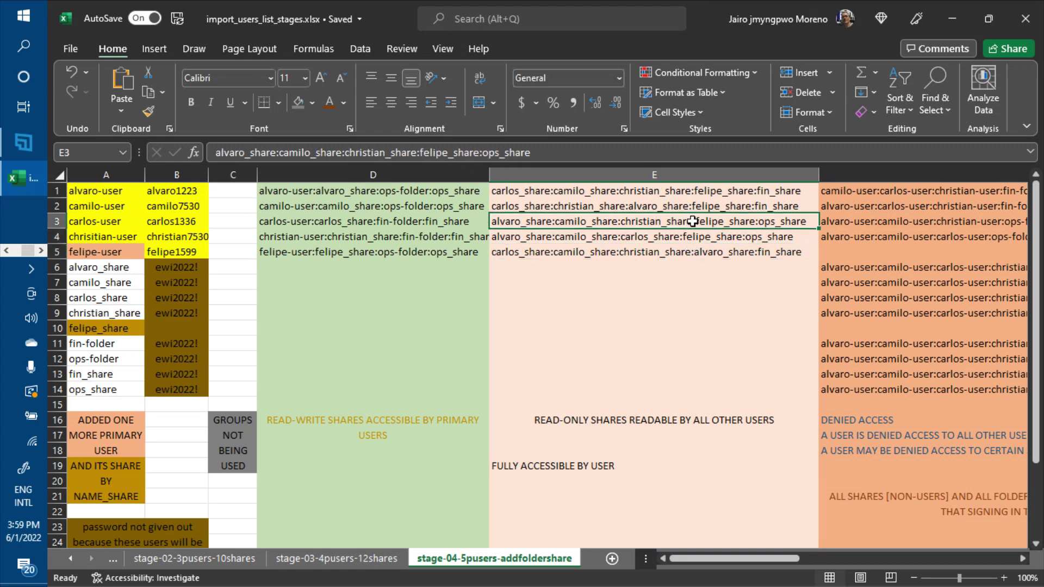
left_click(692, 207)
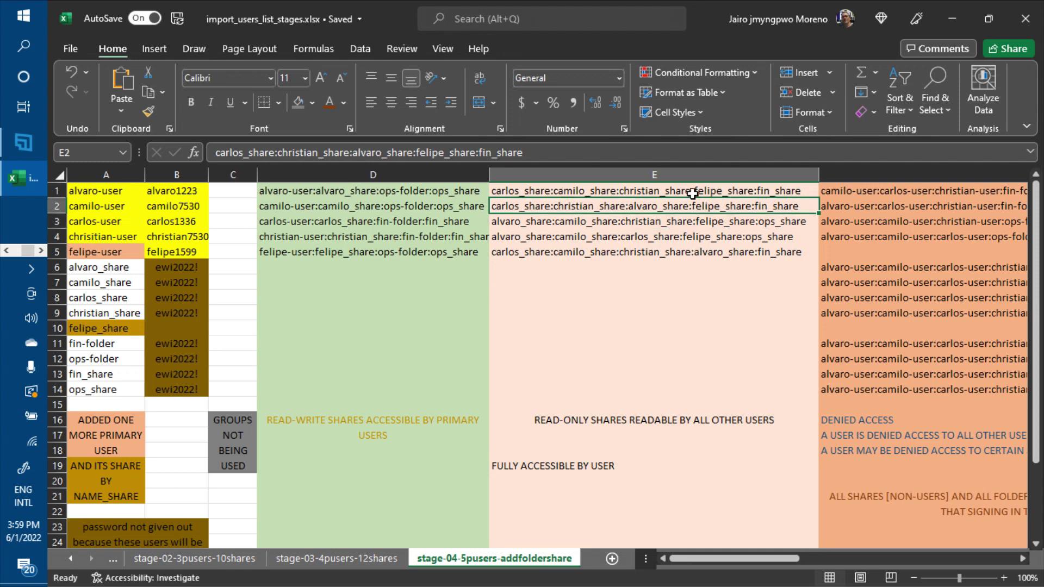
left_click(693, 193)
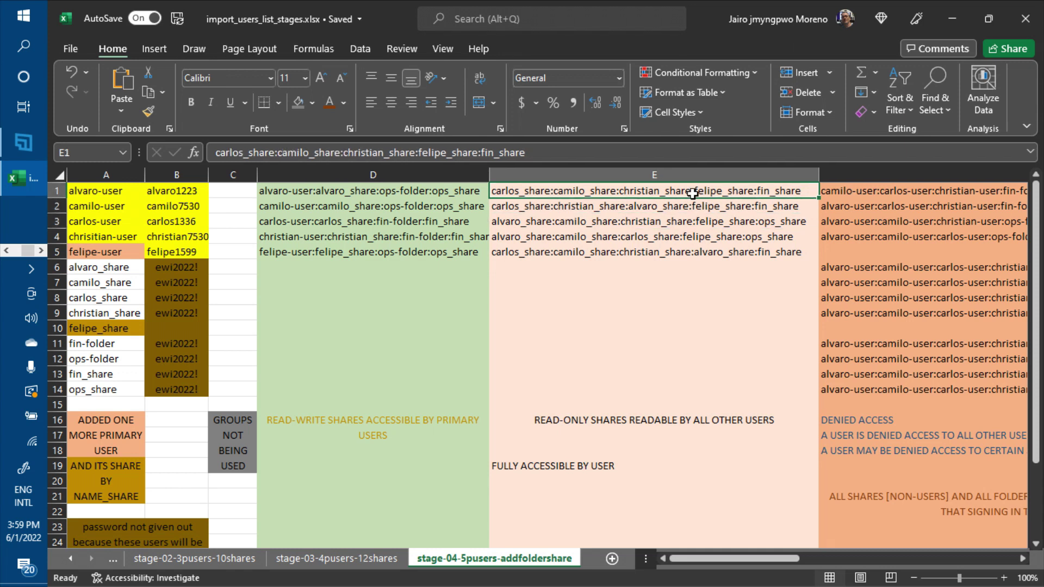
left_click(687, 249)
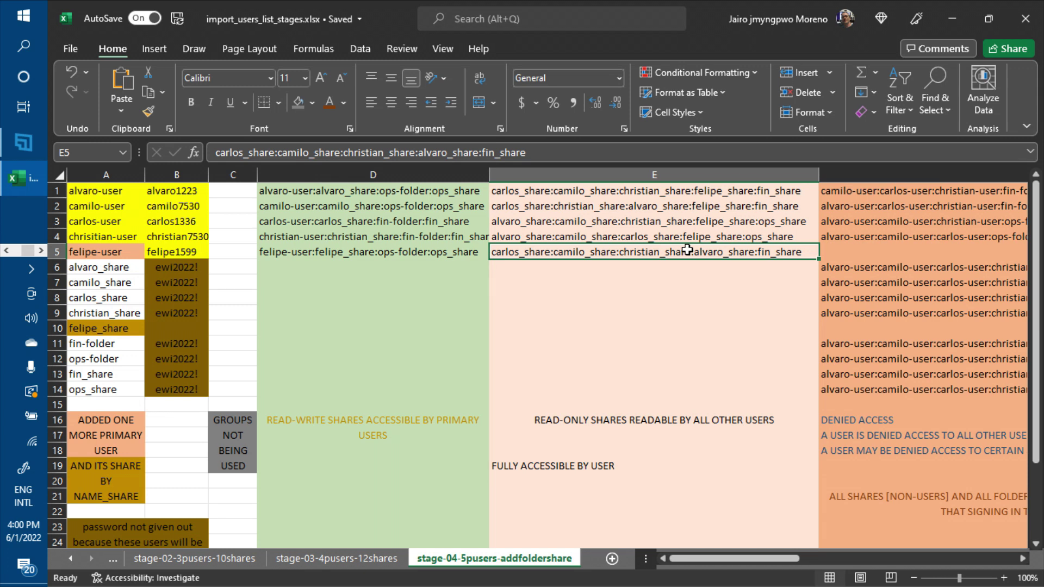
Save the workbook and review the E1–E4 read-only lists again.
key("ctrl+s")
left_click(724, 191)
left_click(722, 205)
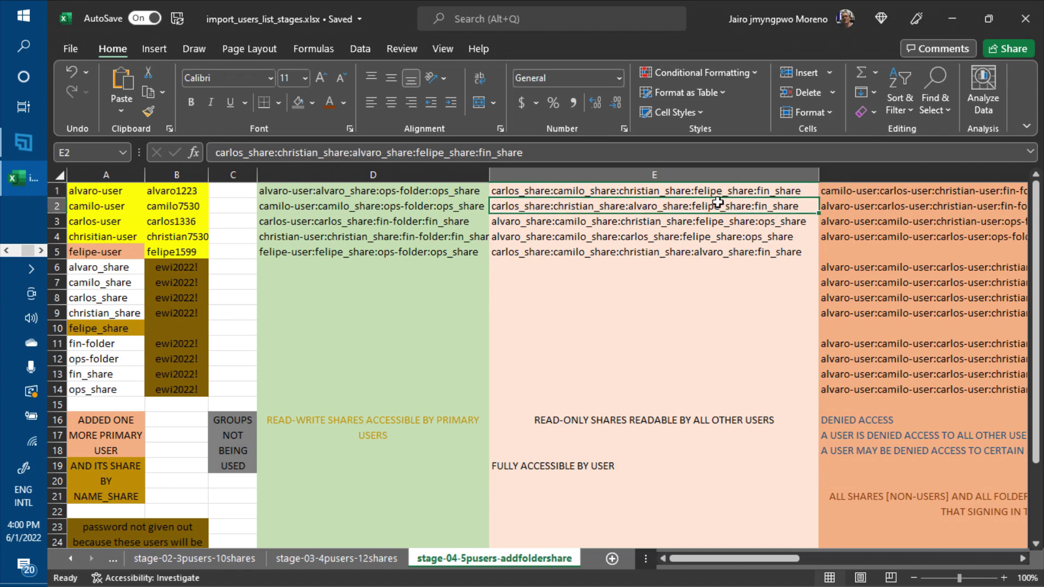
left_click(713, 220)
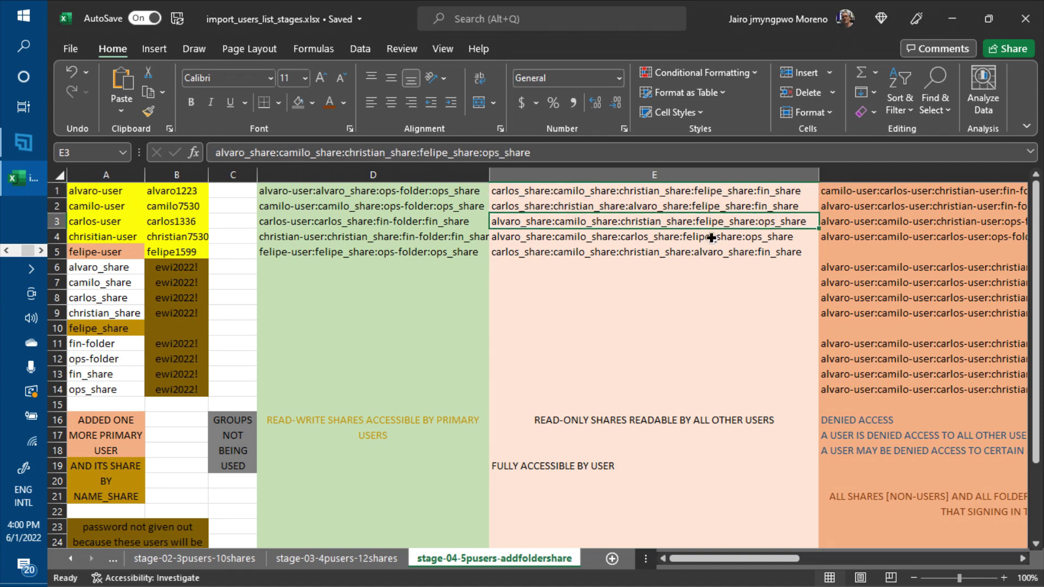
left_click(712, 239)
left_click(710, 250)
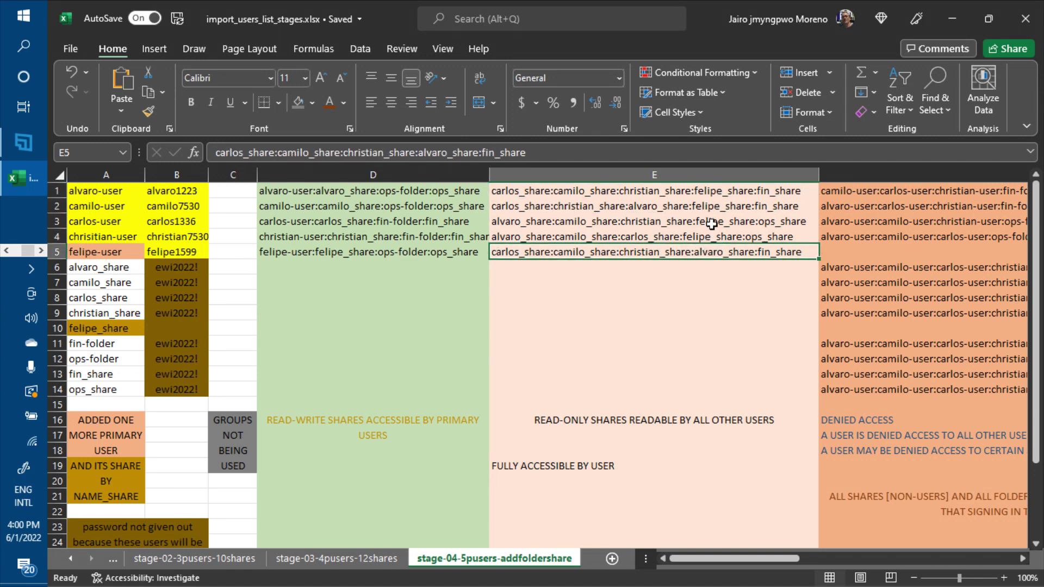
left_click(712, 195)
left_click(712, 209)
left_click(711, 220)
left_click(709, 237)
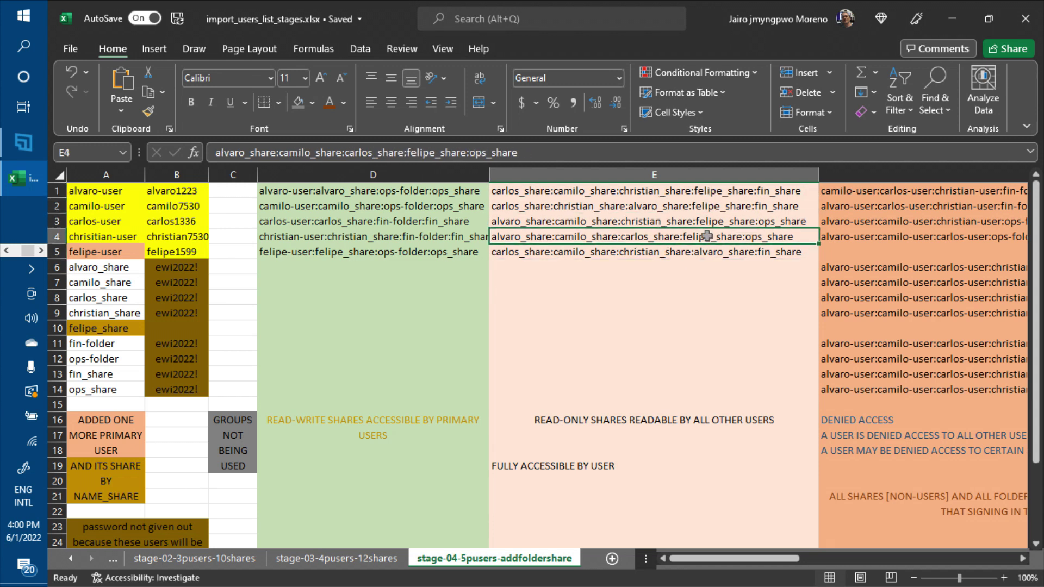
left_click(707, 253)
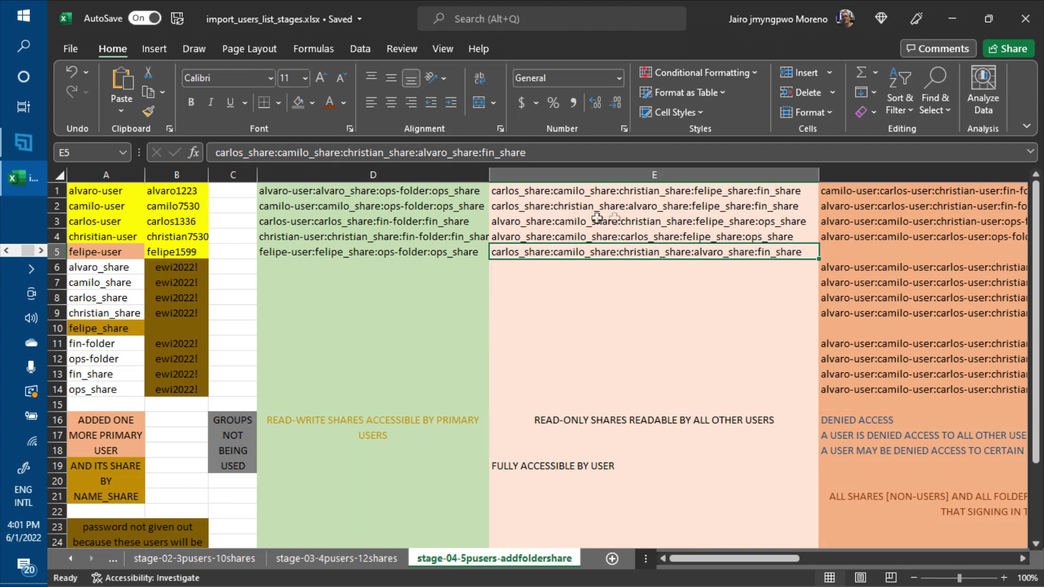
Copy F1's denied-access entry into F5.
left_click(845, 239)
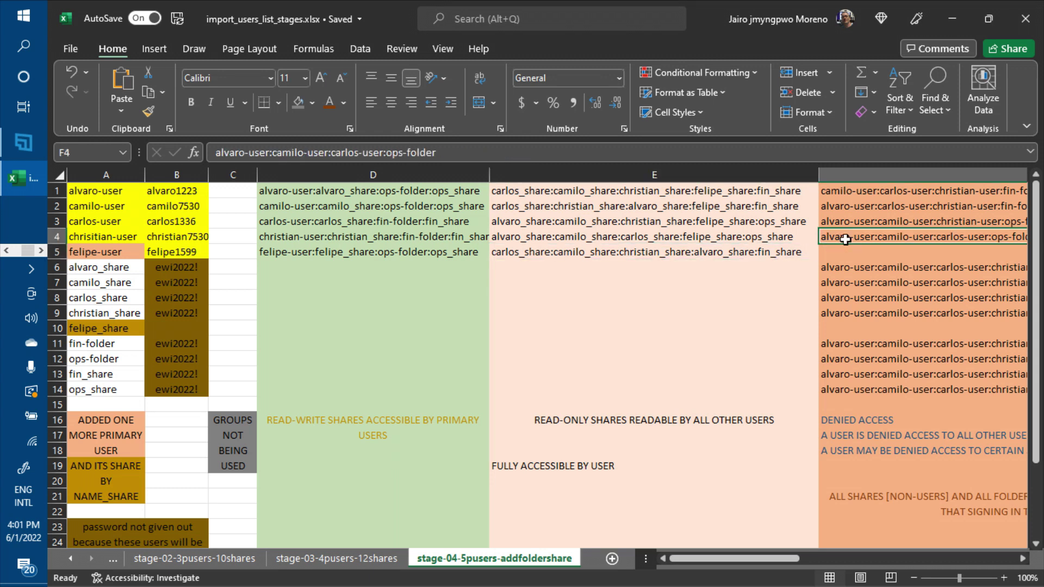
scroll(845, 240, "right", 5)
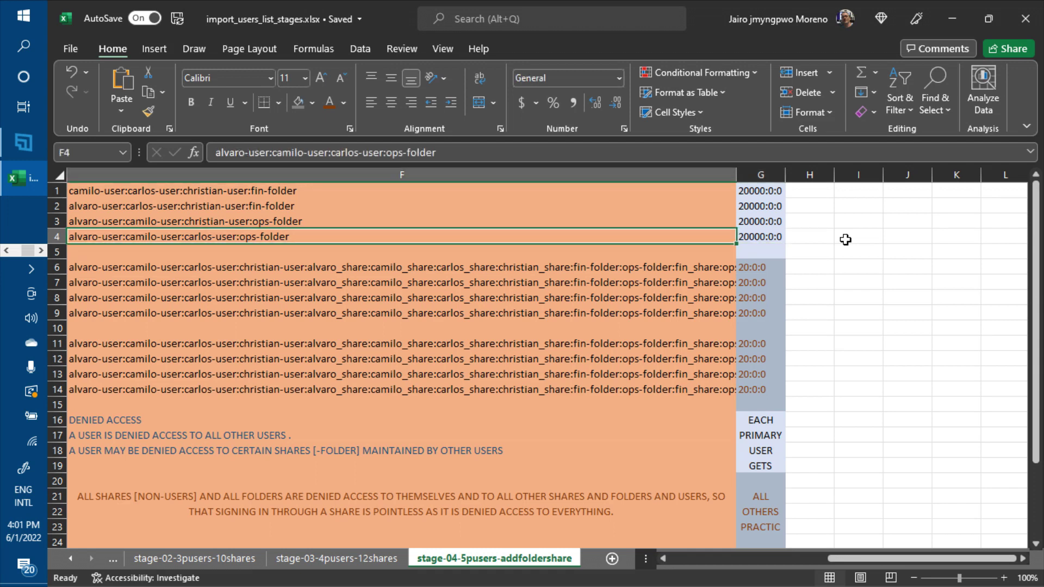
key("Left")
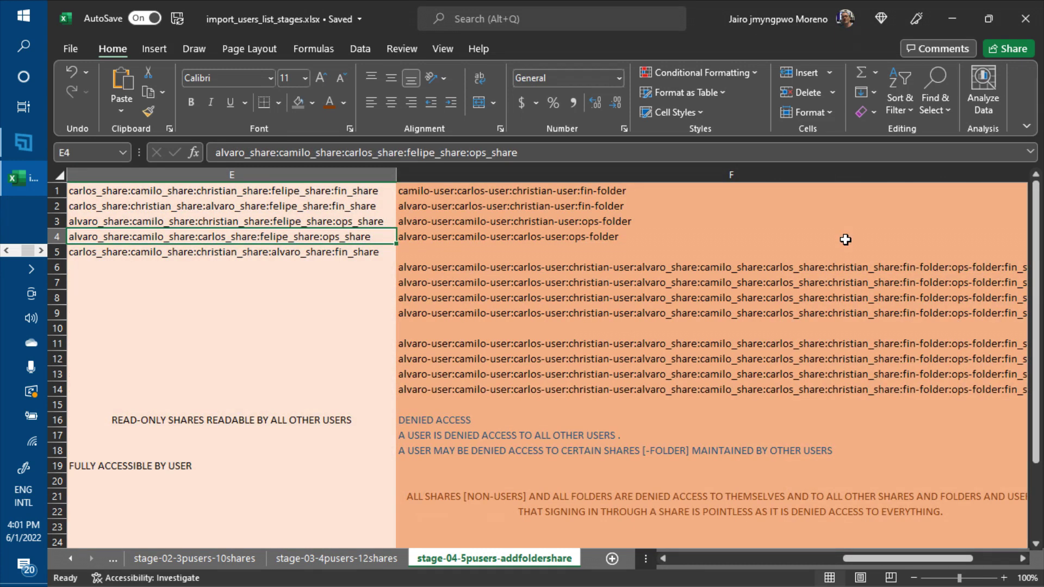
key("Right")
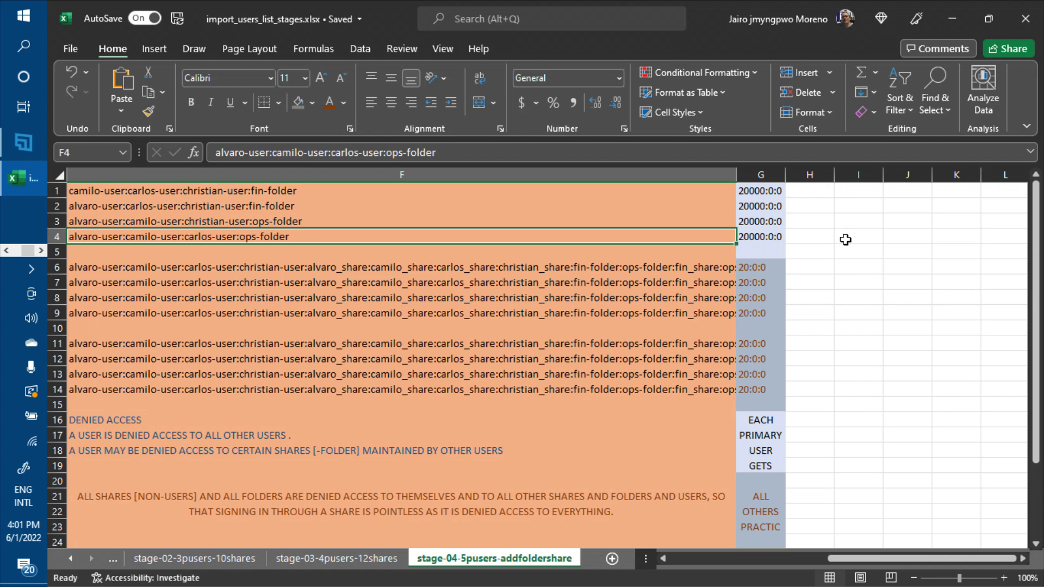
key("Down")
key("Up")
key("Up")
key("Up")
key("Up")
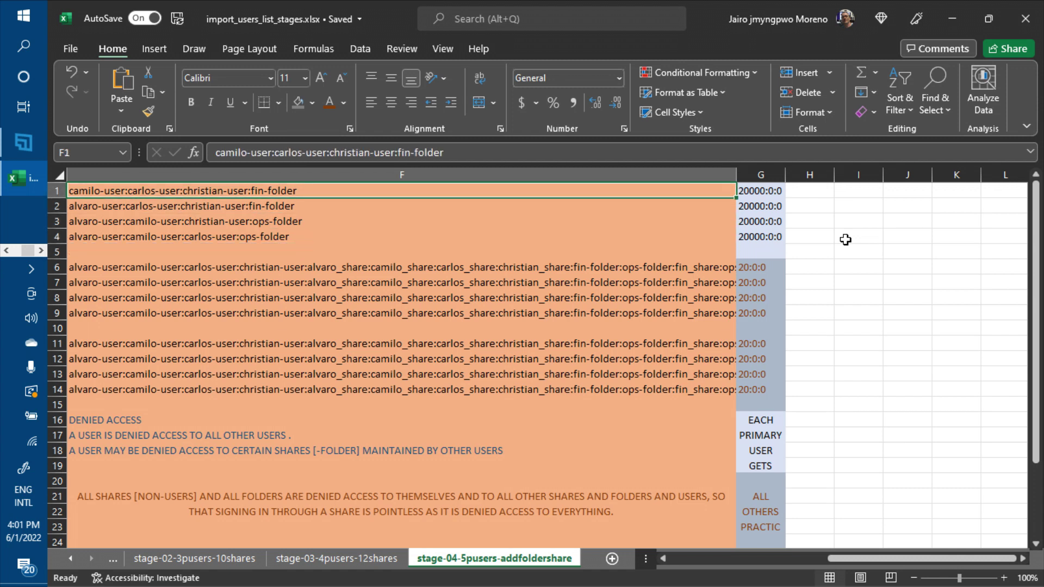
key("ctrl+c")
key("Down")
key("Down")
key("Down")
key("Down")
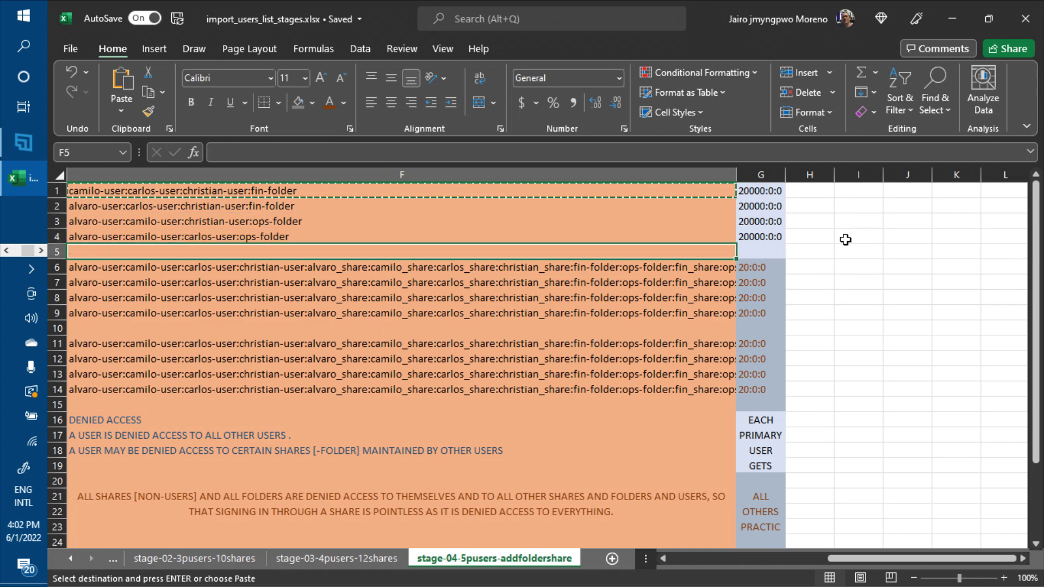
key("ctrl+v")
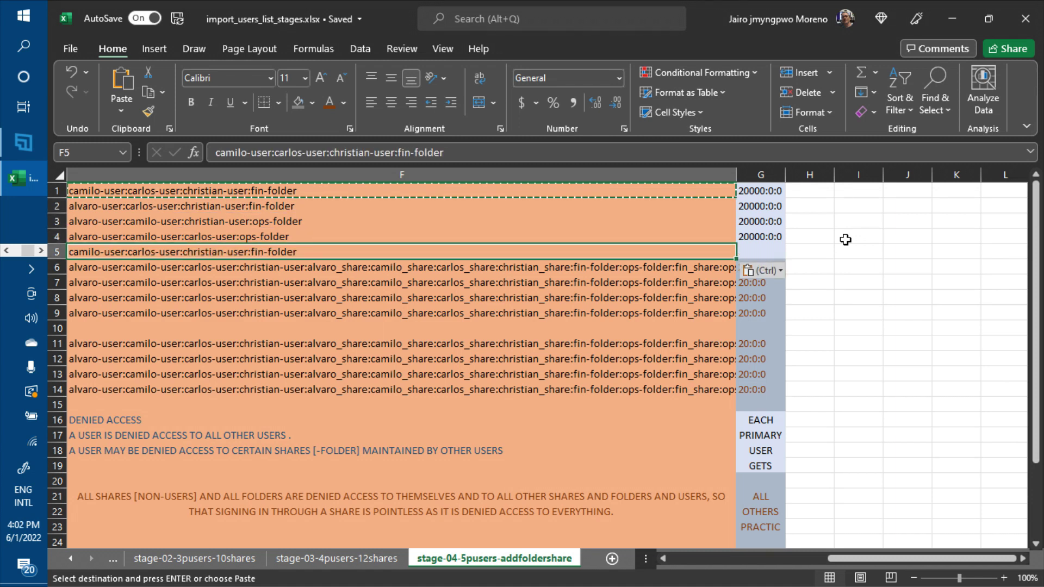
key("Left")
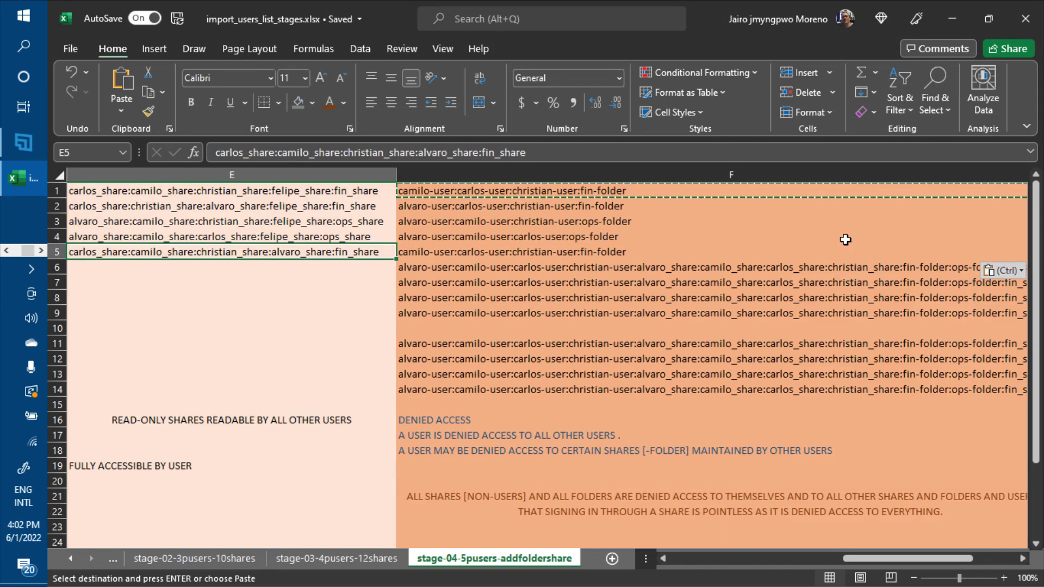
key("Right")
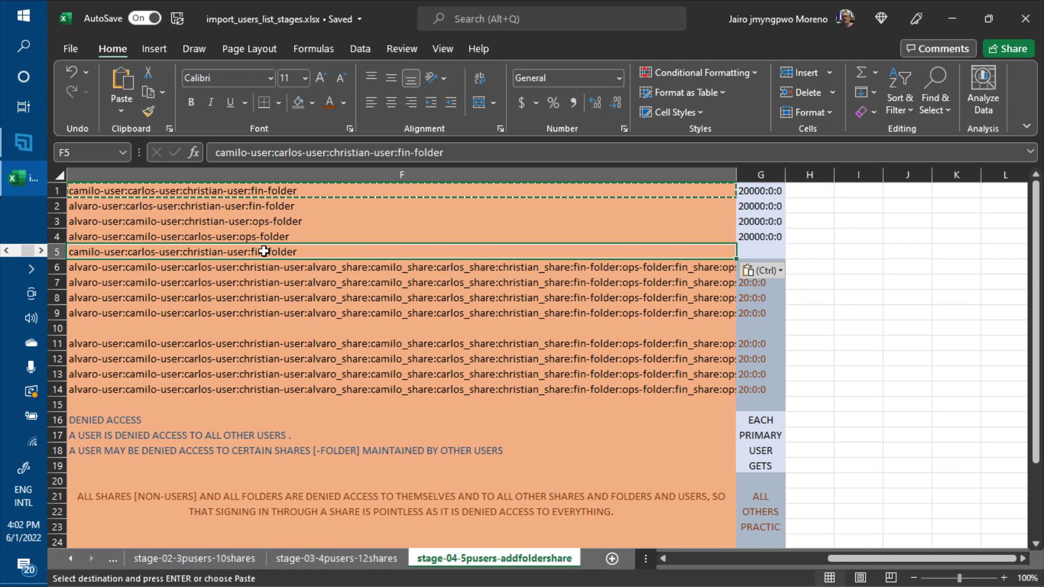
Prefix F5 with alvaro-user: so it lists all four other users plus fin-folder.
key("F2")
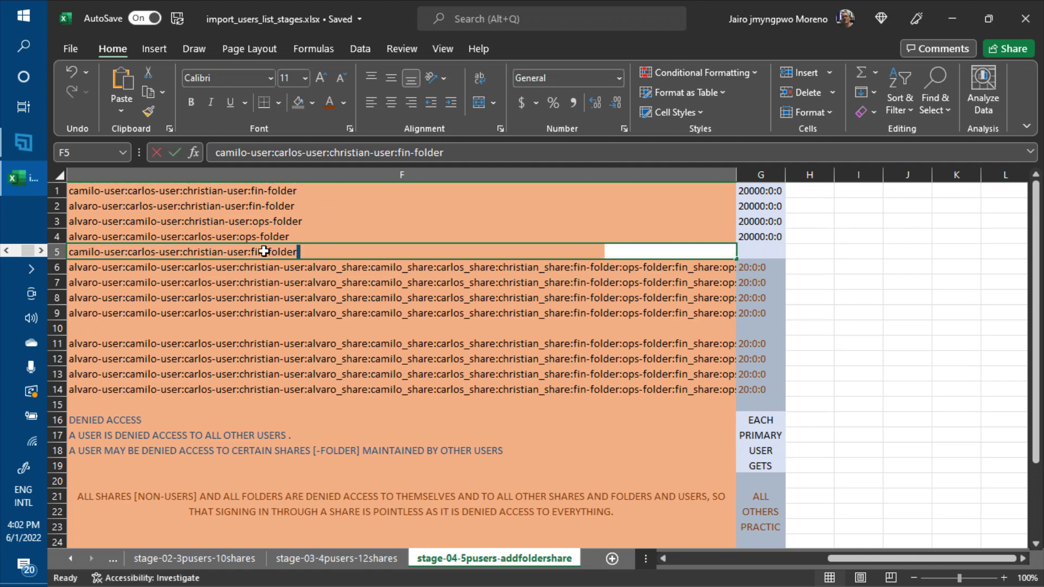
key("Left")
key("Left")
key("Left")
key("Left")
key("Left")
key("Left")
key("Left")
key("Left")
key("Left")
key("Left")
key("Left")
key("Left")
type("alvaro")
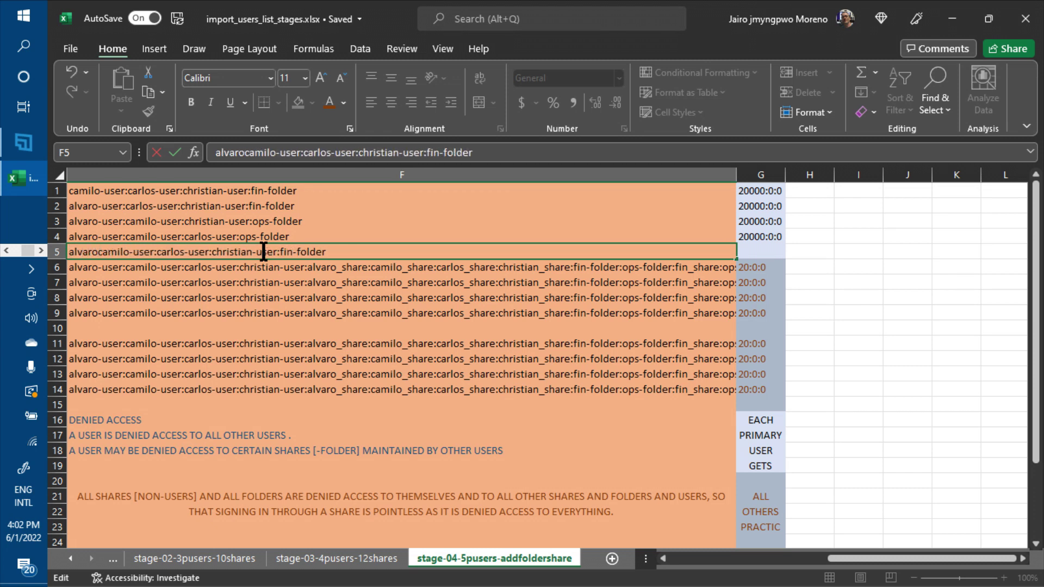
type("_")
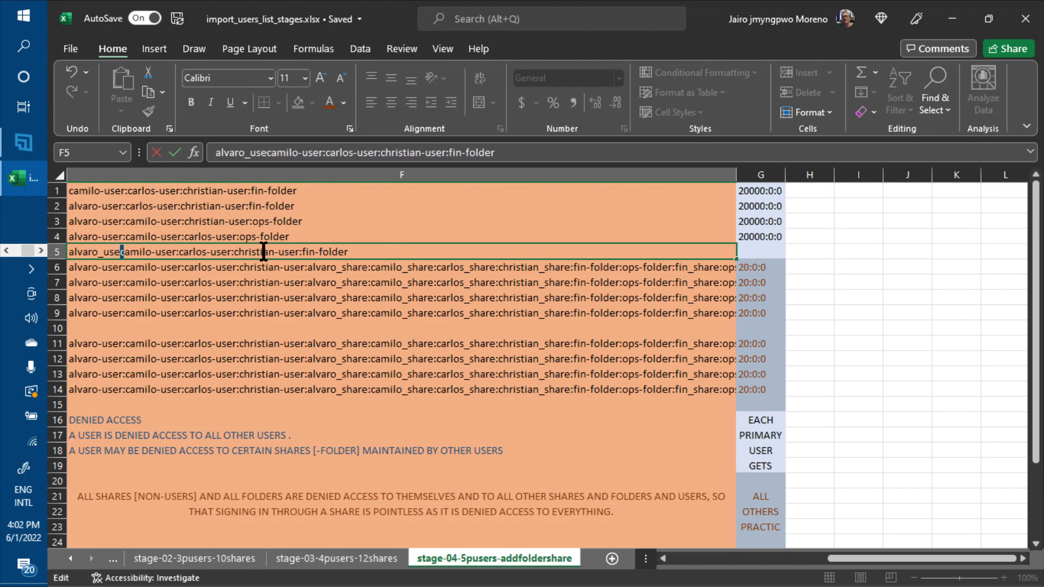
key("BackSpace")
type("-s")
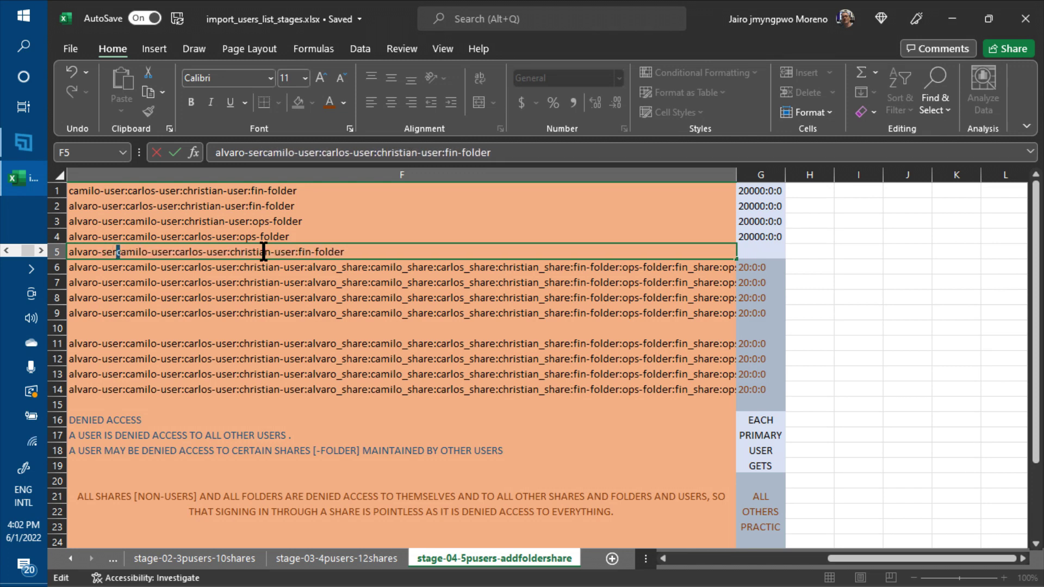
key("BackSpace")
type("user:")
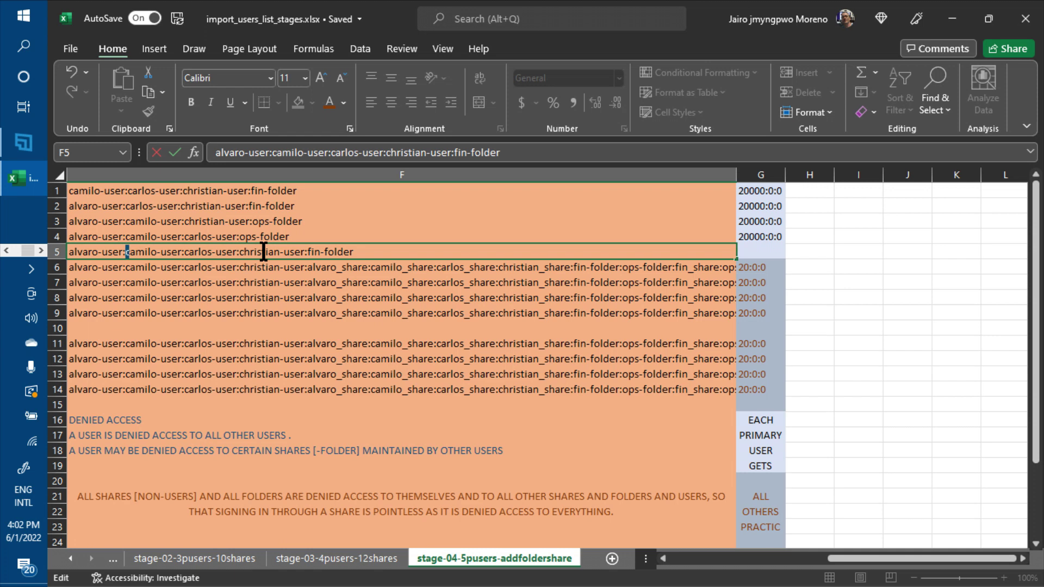
key("Return")
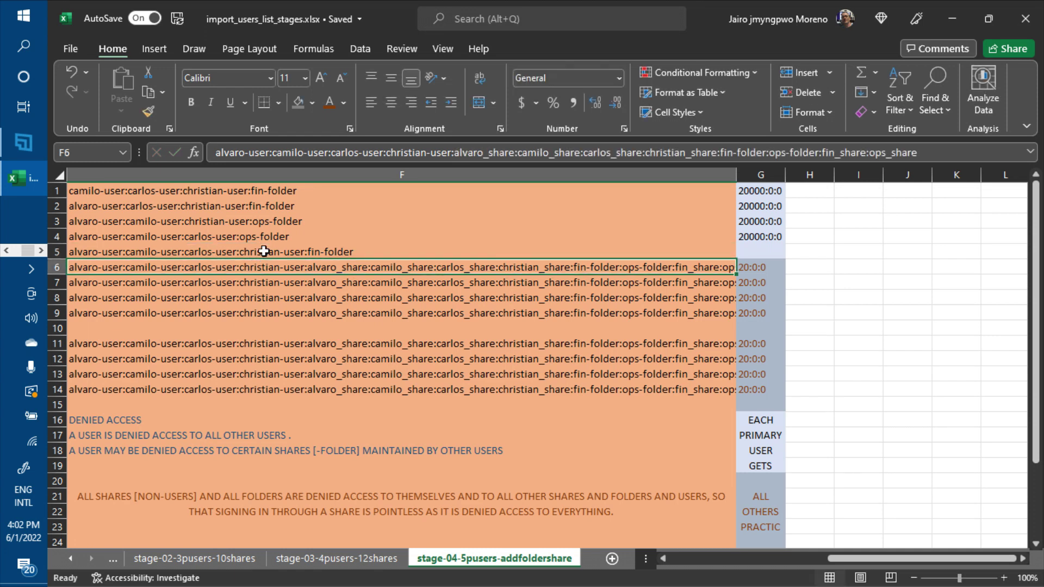
key("Up")
key("Up")
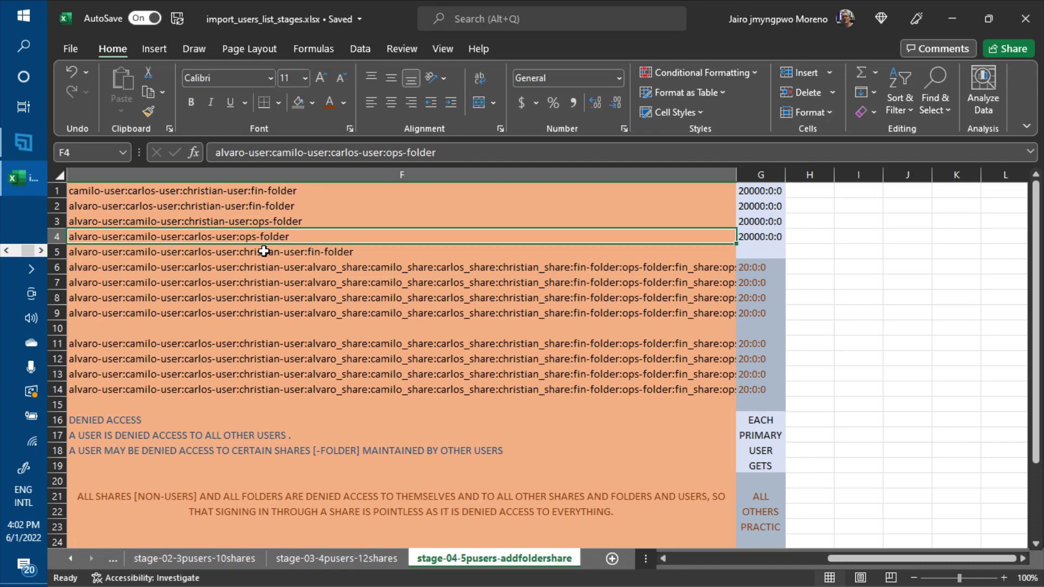
Insert felipe-user: before ops-folder in F4 and copy it for reuse.
key("F2")
key("Left")
key("Left")
key("Left")
key("Left")
key("Left")
key("Left")
key("Left")
key("Left")
key("Left")
key("Left")
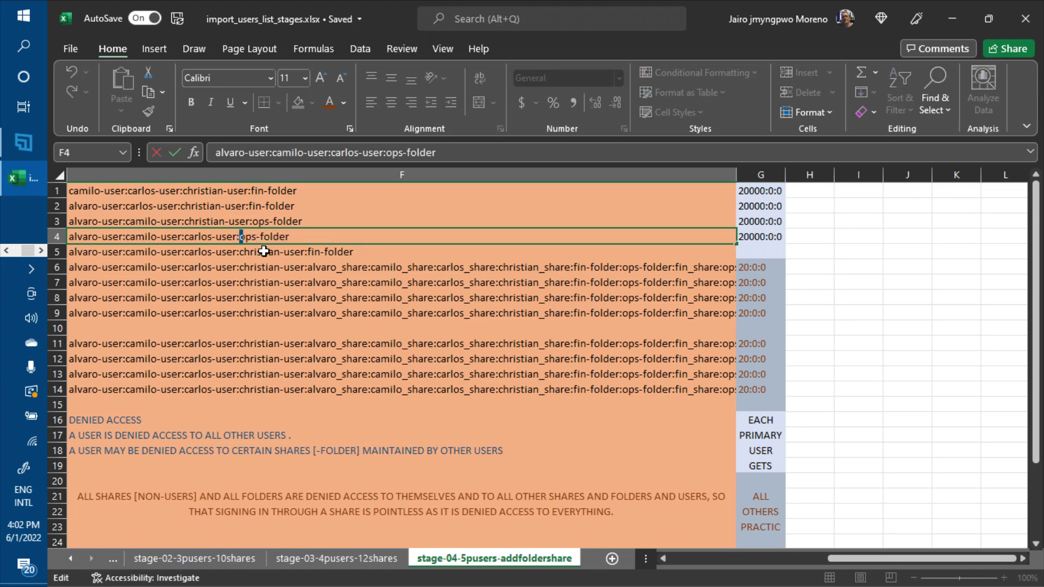
type("grl")
key("BackSpace")
key("BackSpace")
key("BackSpace")
type("felipe-user:")
key("shift+Left")
key("shift+Left")
key("shift+Left")
key("shift+Left")
key("shift+Left")
key("shift+Left")
key("shift+Left")
key("shift+Left")
key("shift+Left")
key("shift+Left")
key("shift+Left")
key("shift+Left")
key("ctrl+c")
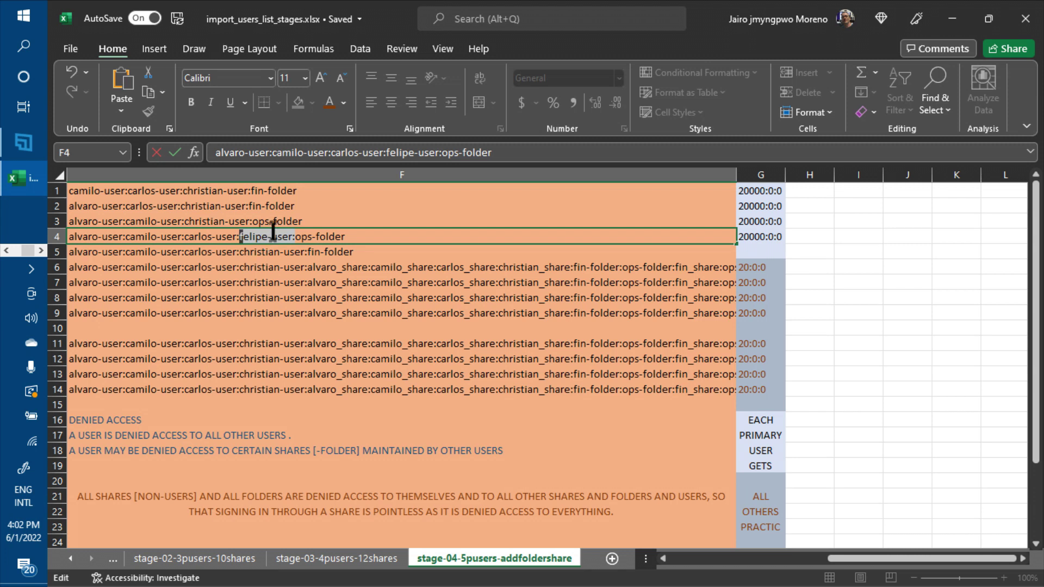
Insert felipe-user: before ops-folder in F3.
left_click(303, 221)
double_click(303, 222)
key("Left")
key("shift+Left")
key("Left")
key("Left")
key("Left")
key("Left")
key("Left")
key("Left")
key("Left")
key("Left")
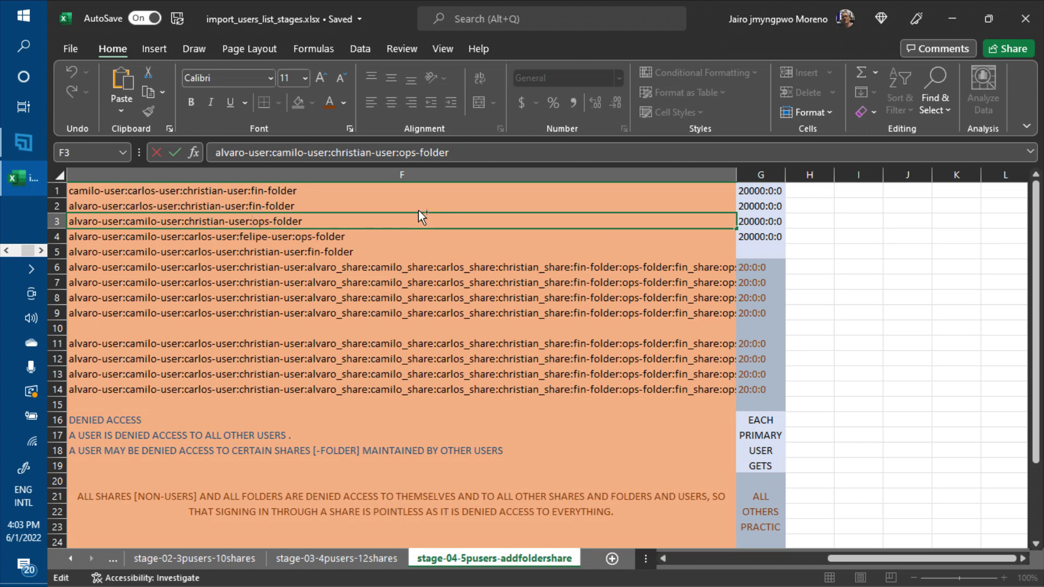
type("felipe-user:")
key("shift+Right")
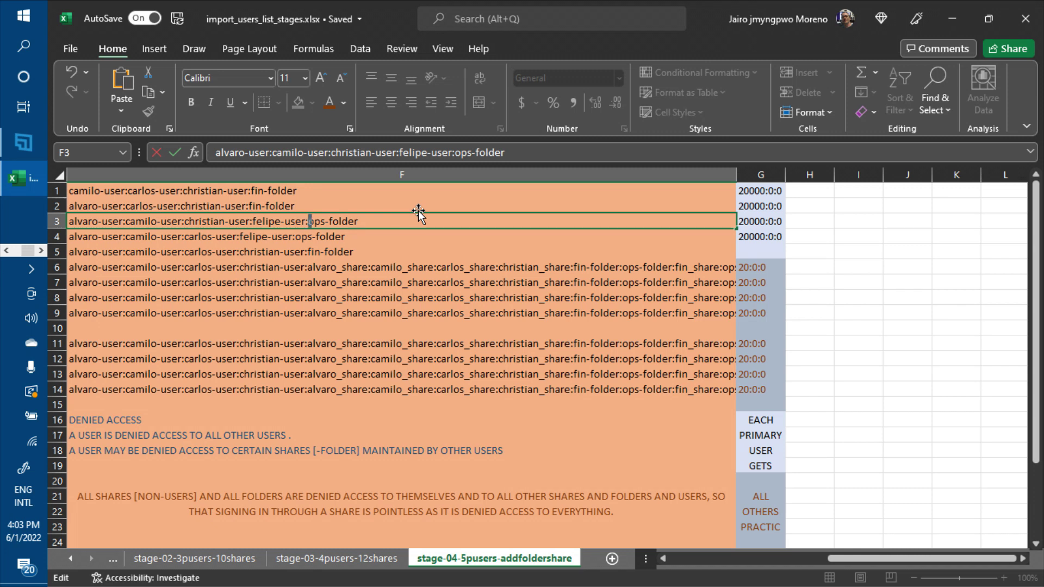
key("Return")
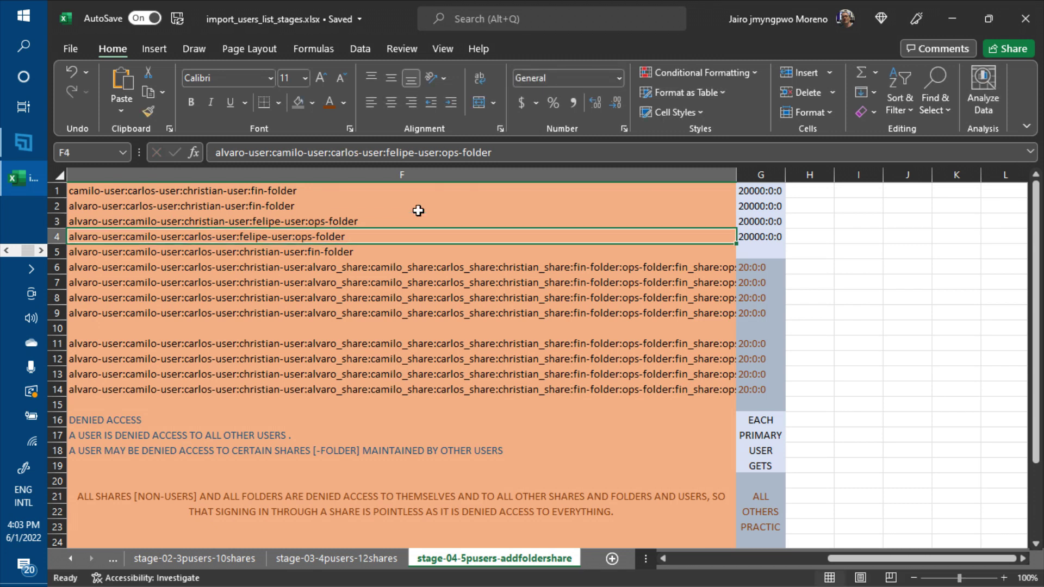
Insert felipe-user: before fin-folder in F1.
key("Up")
key("Up")
key("Up")
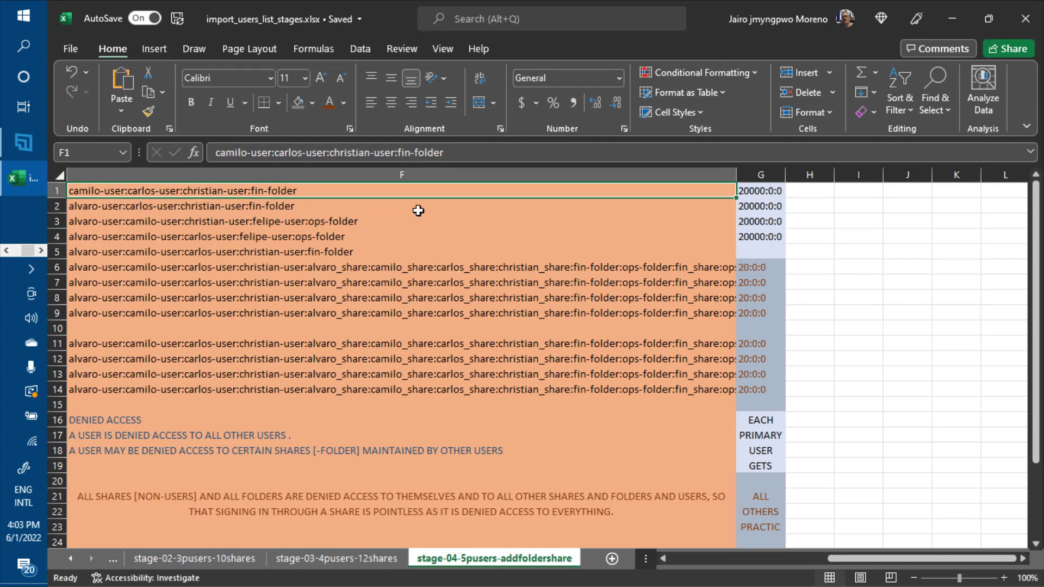
key("F2")
key("Left")
key("Left")
key("Left")
key("Left")
key("Left")
key("Left")
key("Left")
key("Left")
key("Left")
key("Left")
type("felipe-user:")
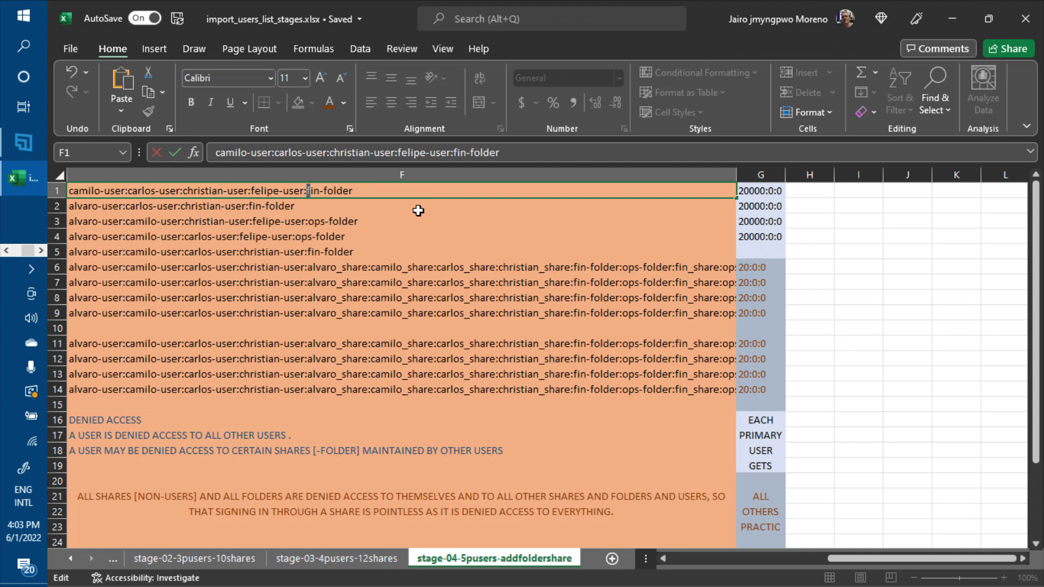
key("Return")
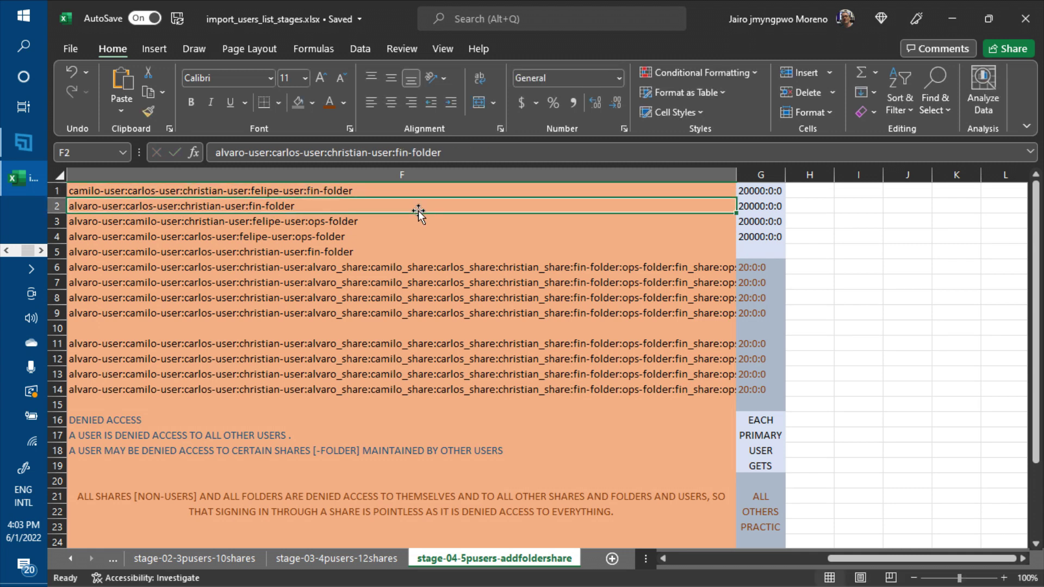
key("F1")
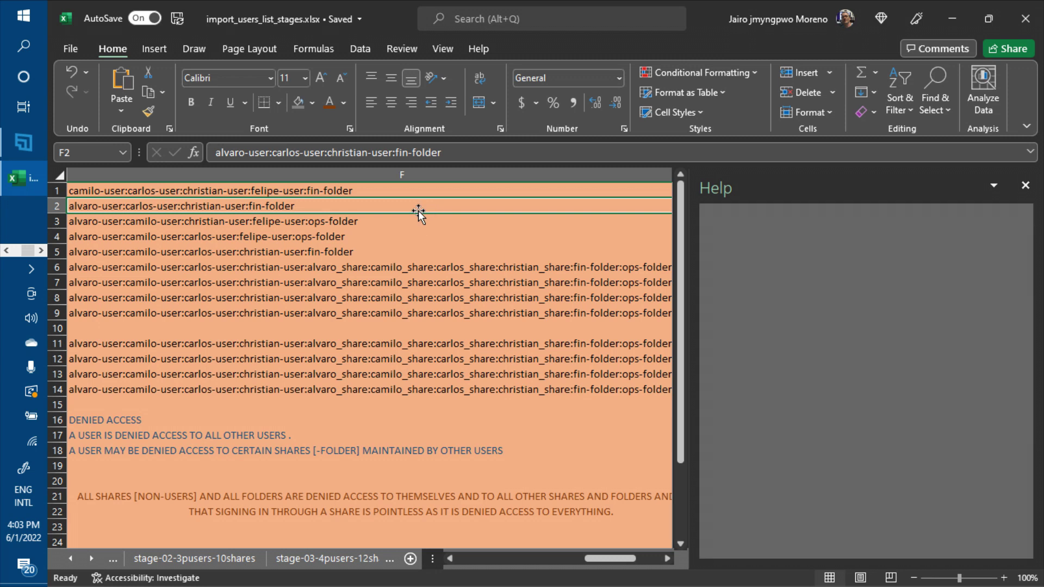
Insert felipe-user before fin-folder in F2, making it alvaro-user:carlos-user:christian-user:felipe-user:fin-folder.
left_click(1026, 187)
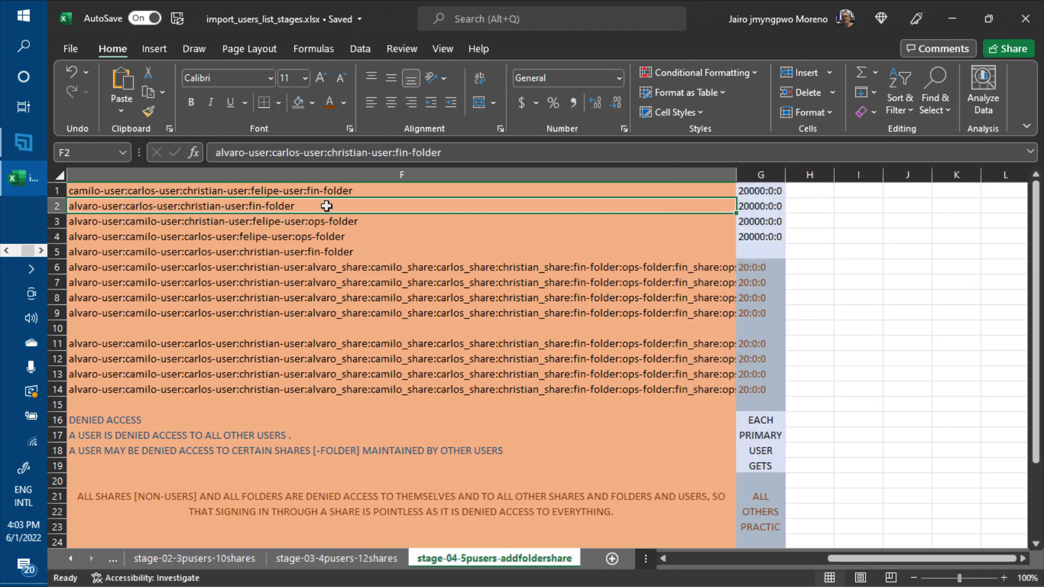
double_click(326, 206)
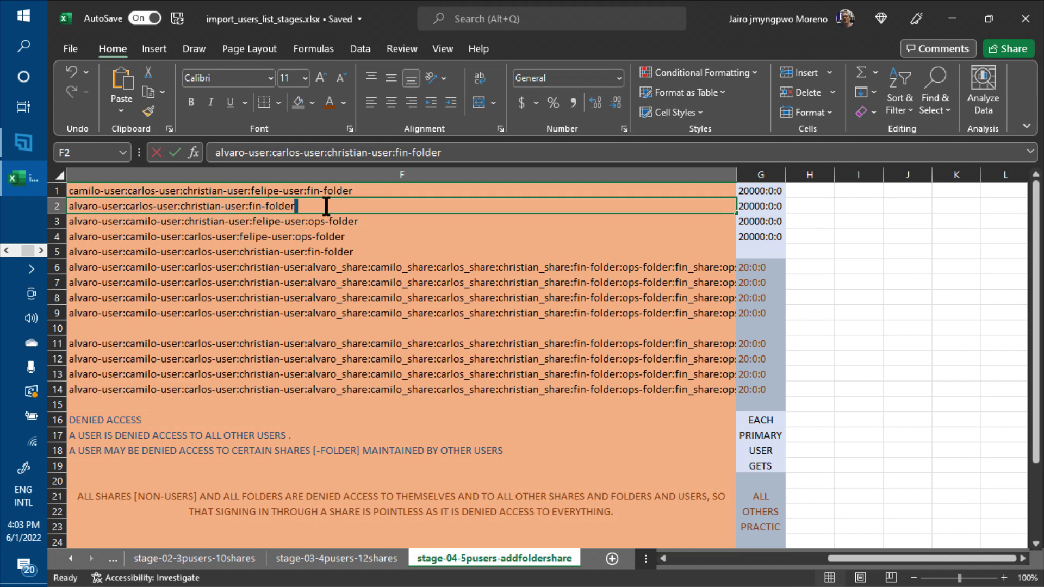
left_click(251, 206)
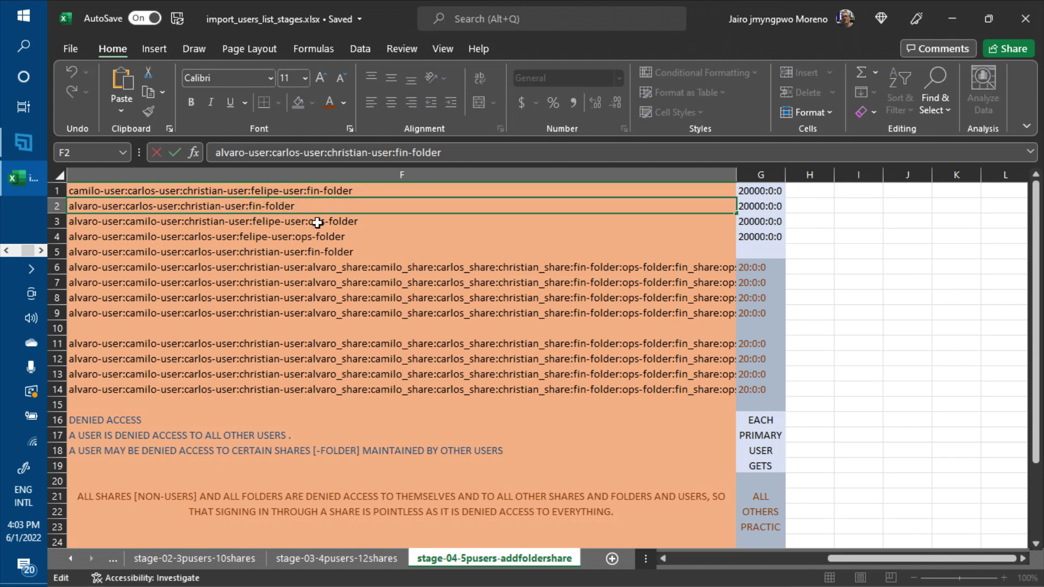
type("elipe-user:f")
key("Return")
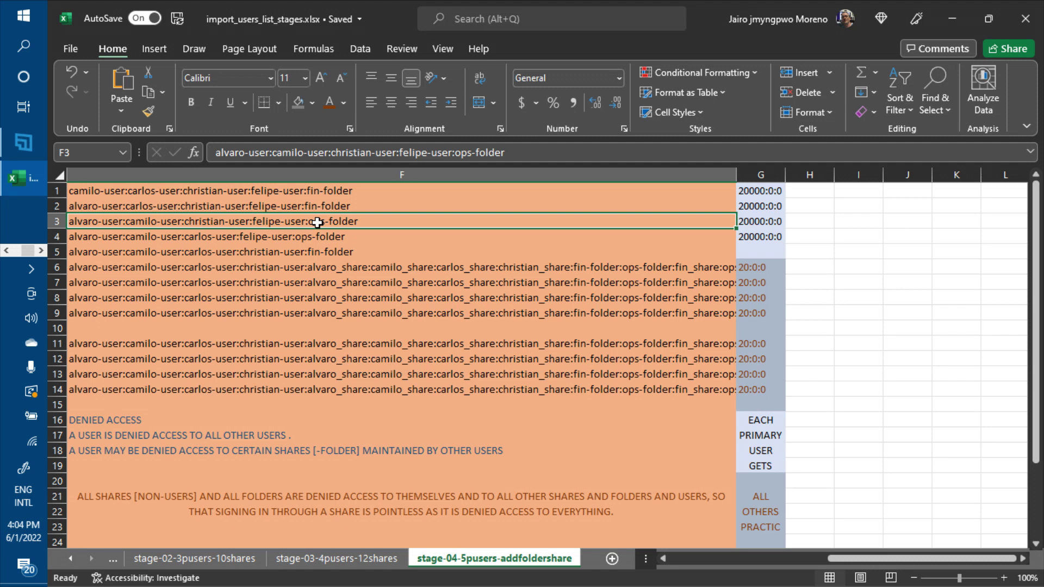
Compare F4's user list against the share list in E4.
key("Down")
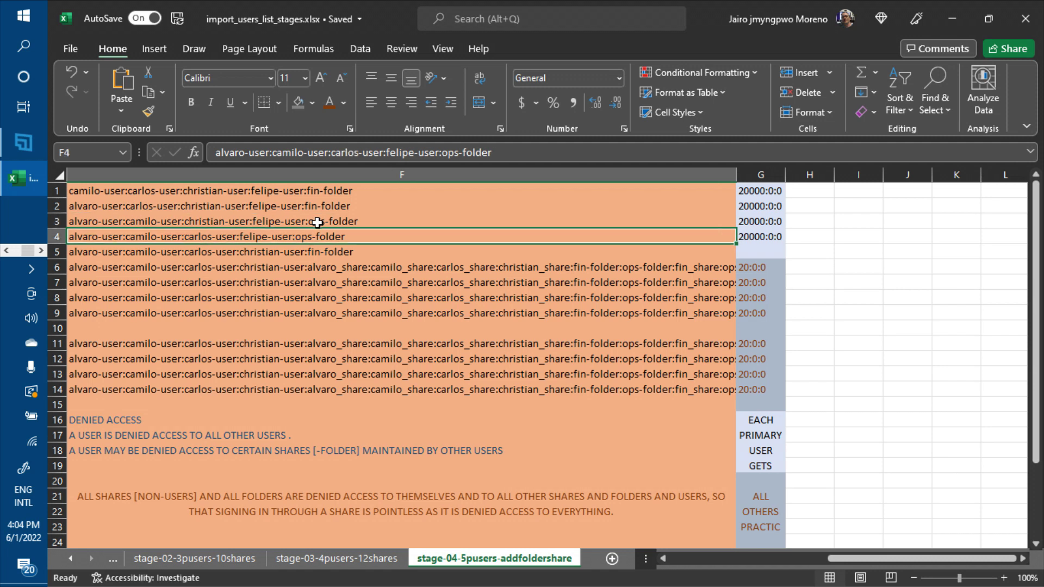
key("Up")
key("Down")
key("Left")
key("Right")
key("Left")
Check E3's share list and the F5 entry, then save the workbook with Ctrl+S.
key("Right")
key("Left")
key("Up")
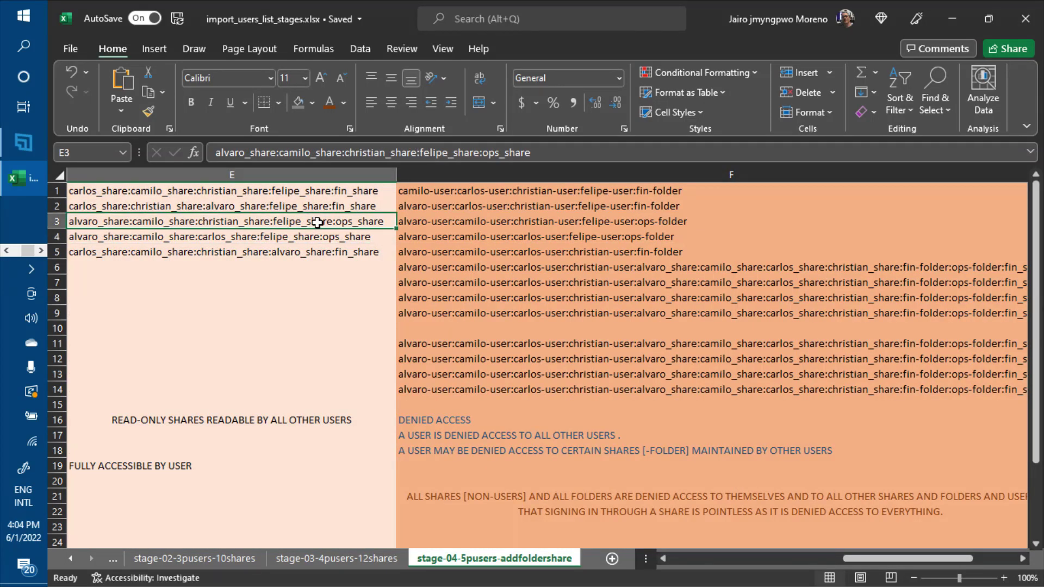
key("Right")
key("Down")
key("Down")
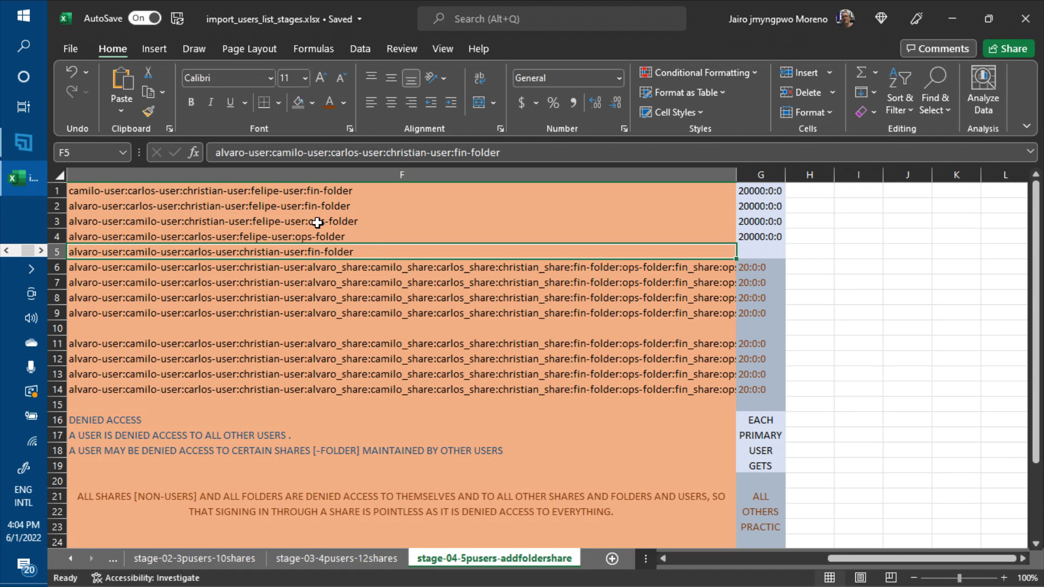
key("ctrl+s")
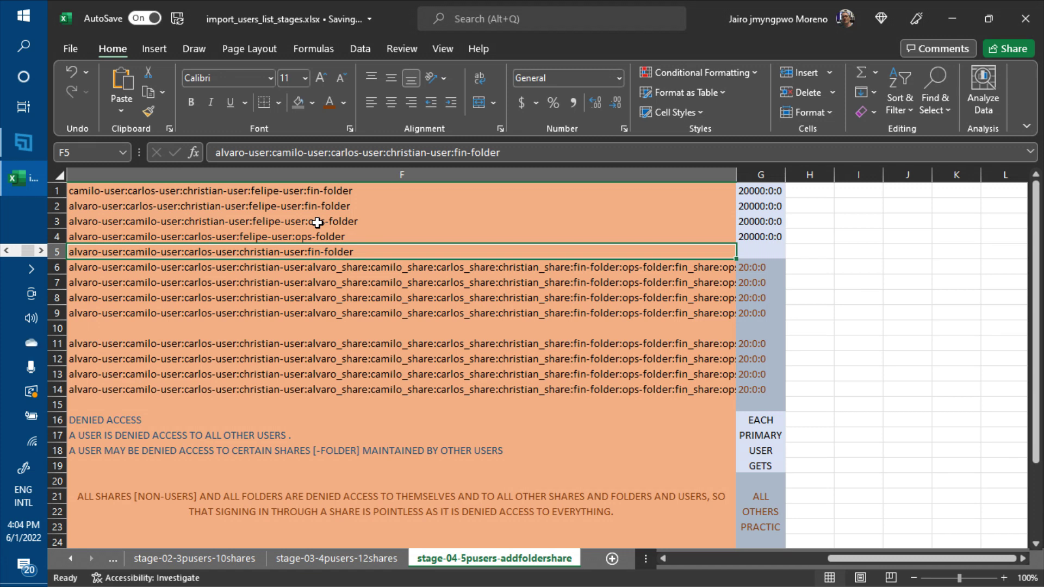